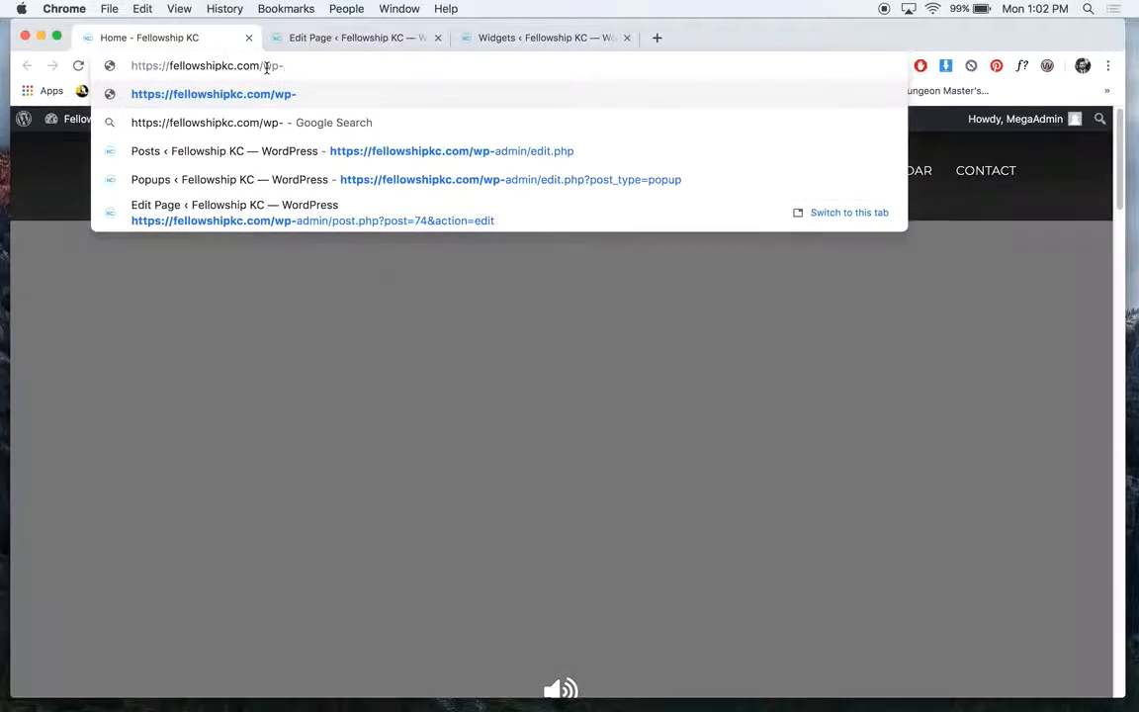
Load the WordPress admin dashboard at fellowshipkc.com/wp-admin
text(-ADMIN)
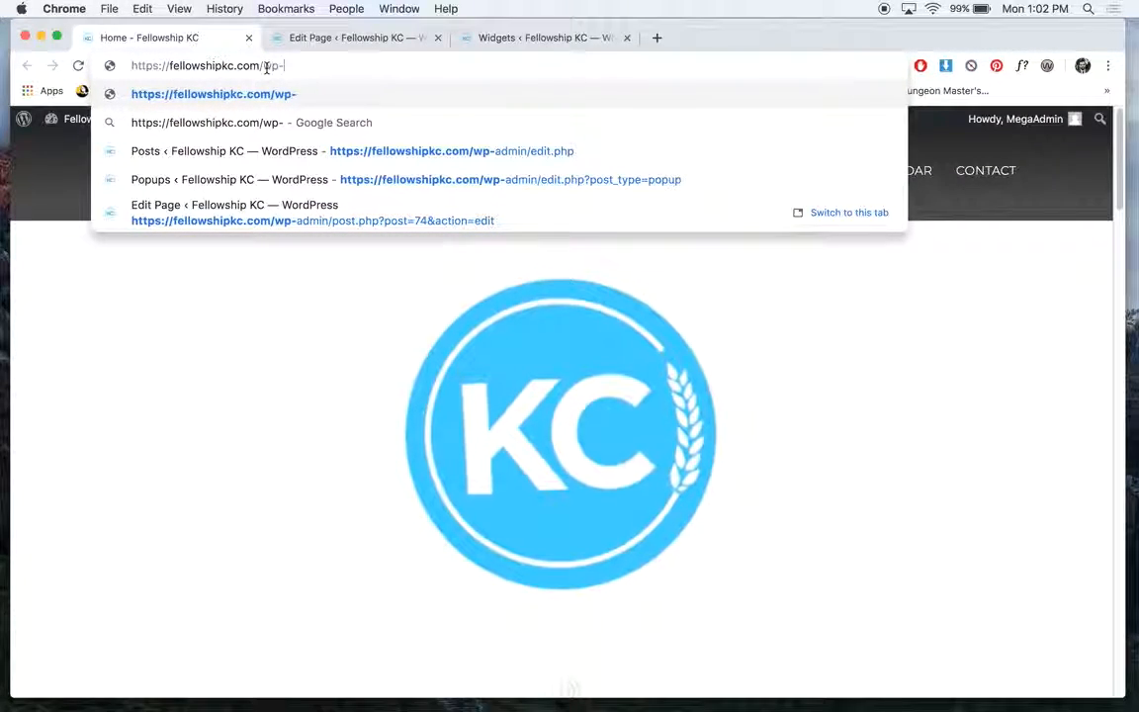
key(BackSpace)
key(BackSpace)
key(BackSpace)
key(BackSpace)
key(BackSpace)
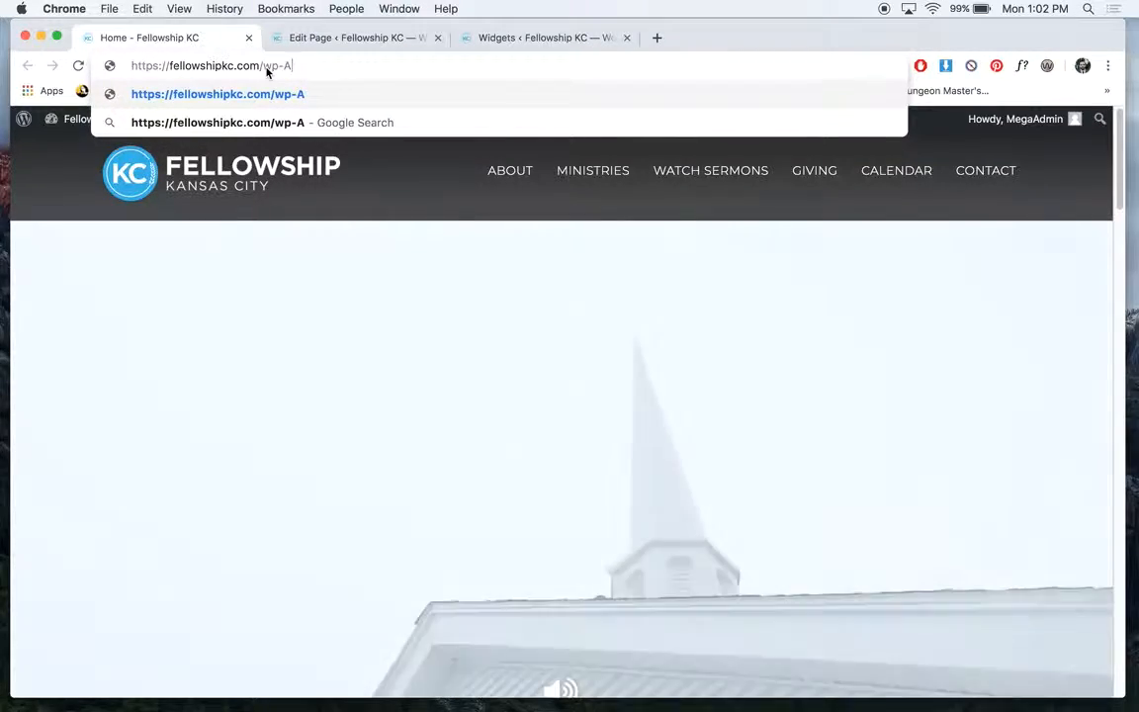
text(admin)
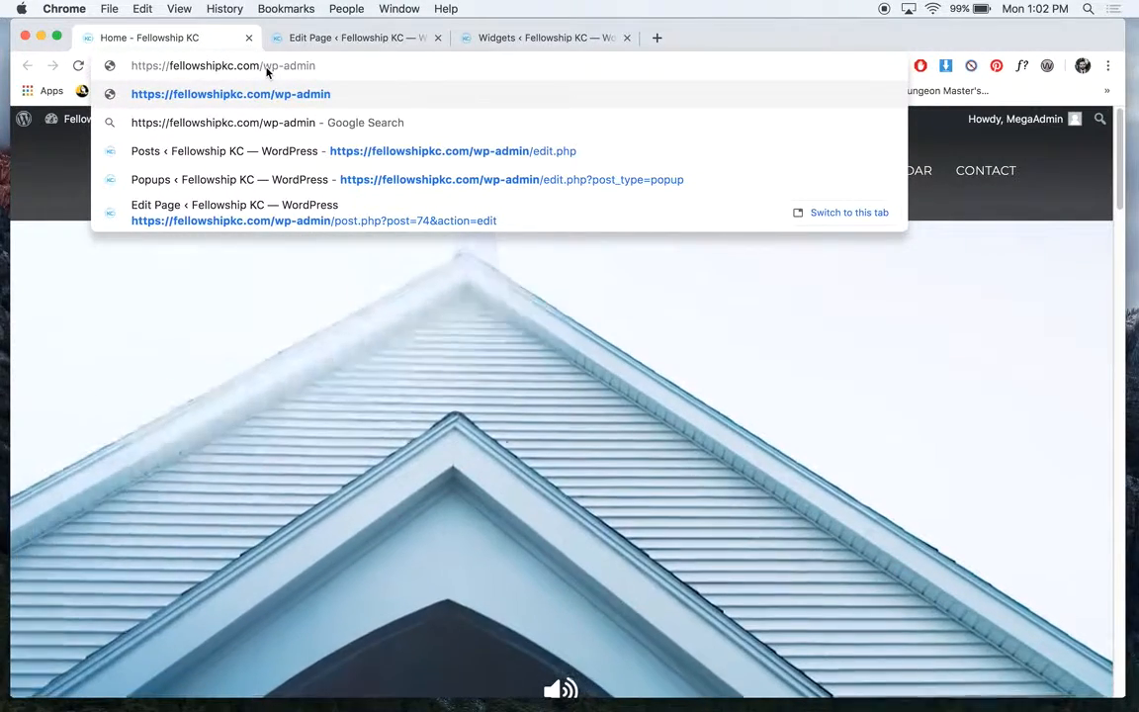
key(Return)
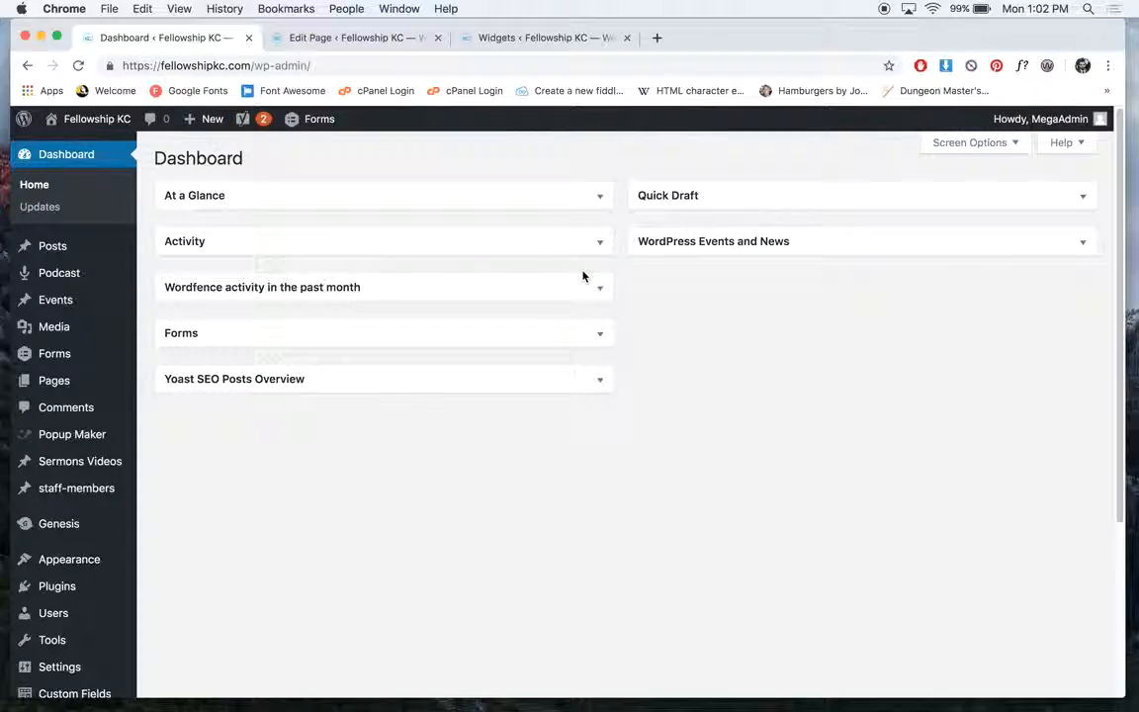
Expand and collapse the At a Glance and Wordfence activity widgets to check their contents
click(597, 200)
click(597, 202)
click(588, 295)
click(589, 295)
Open the WordPress Updates page and review the core, plugin and theme update sections
click(40, 208)
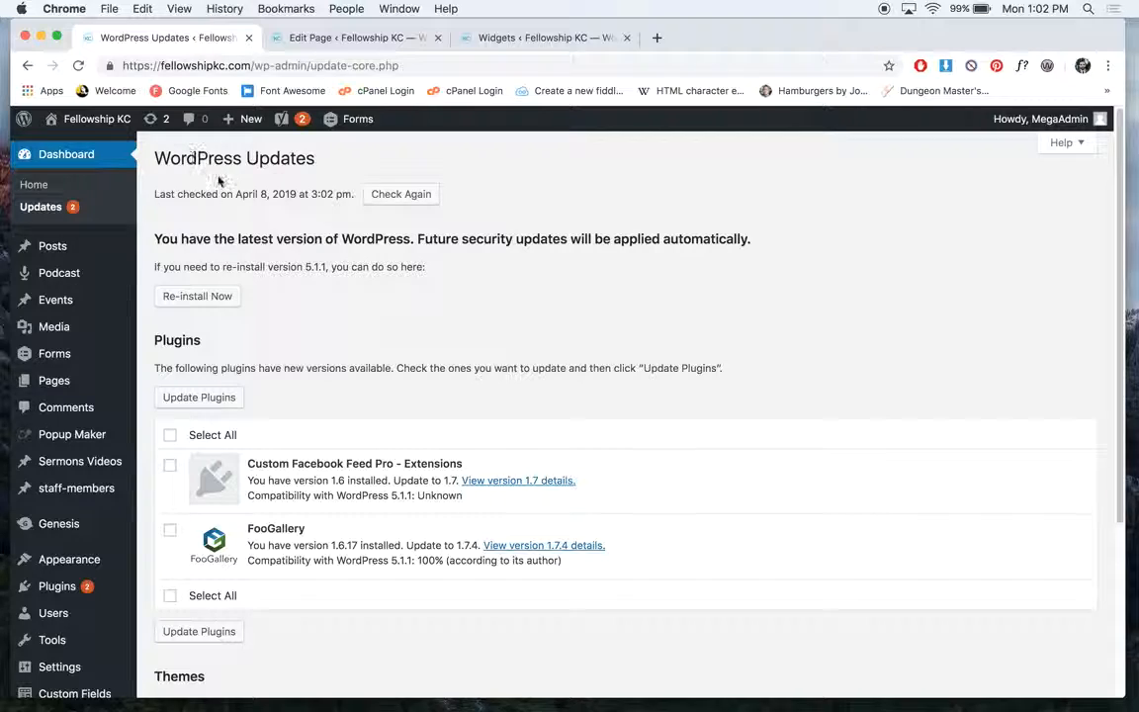
scroll(220, 314, down, 5)
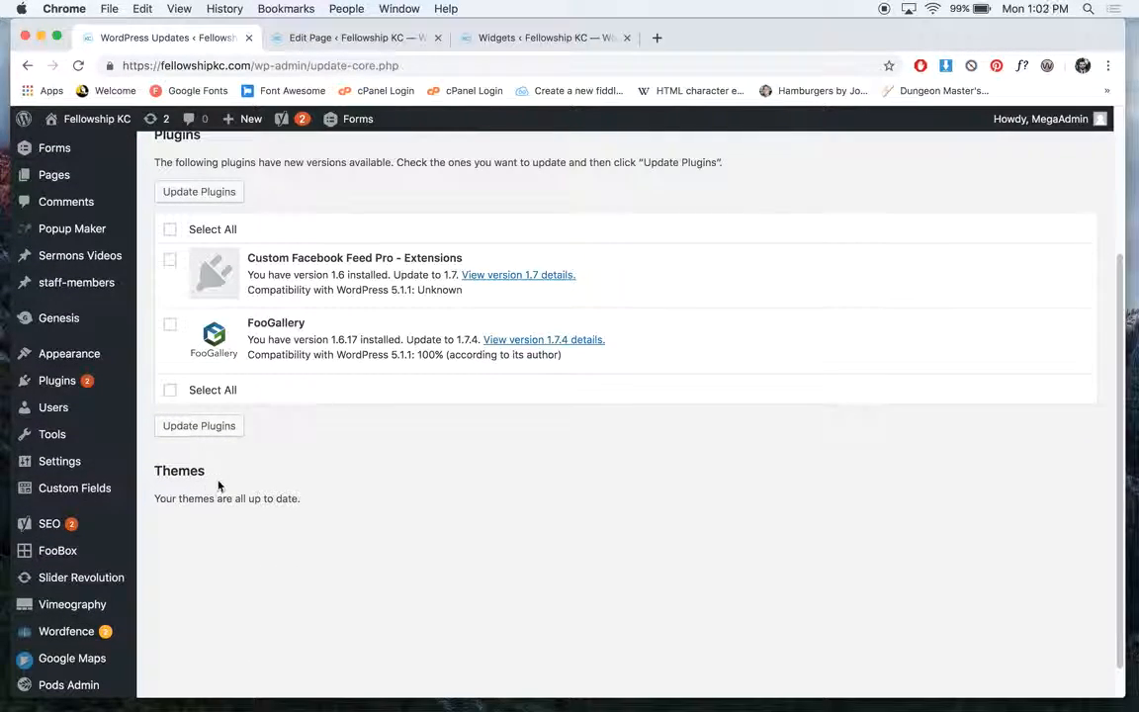
scroll(237, 449, up, 3)
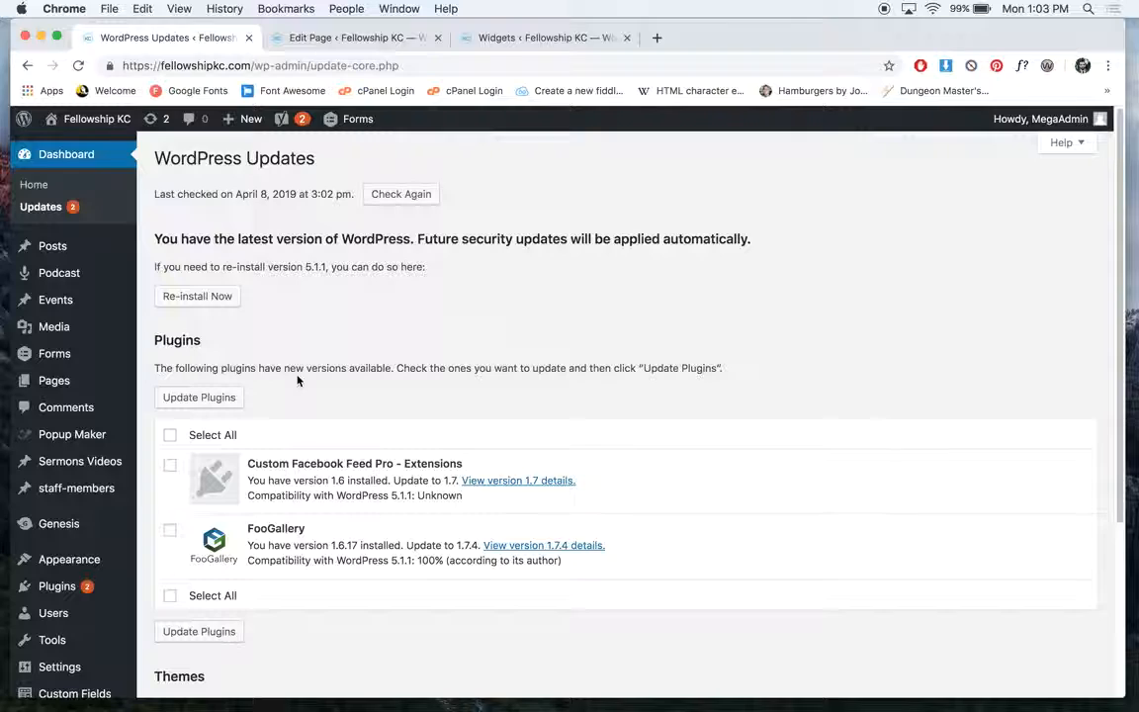
scroll(277, 401, down, 1)
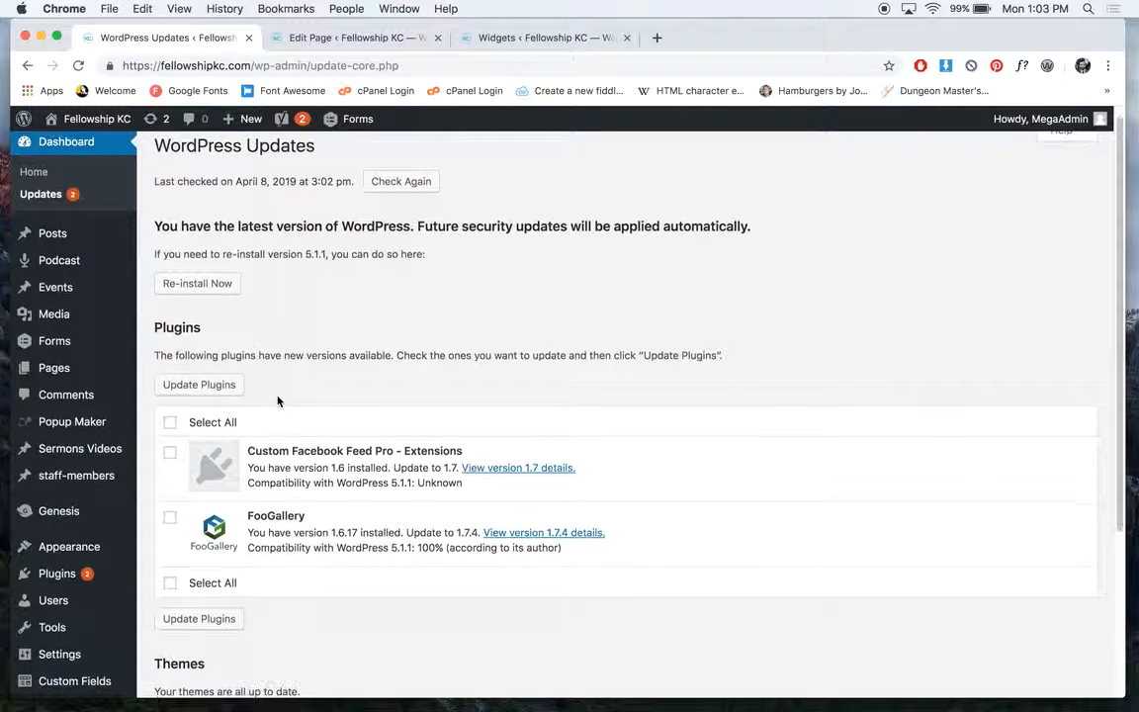
scroll(274, 394, down, 1)
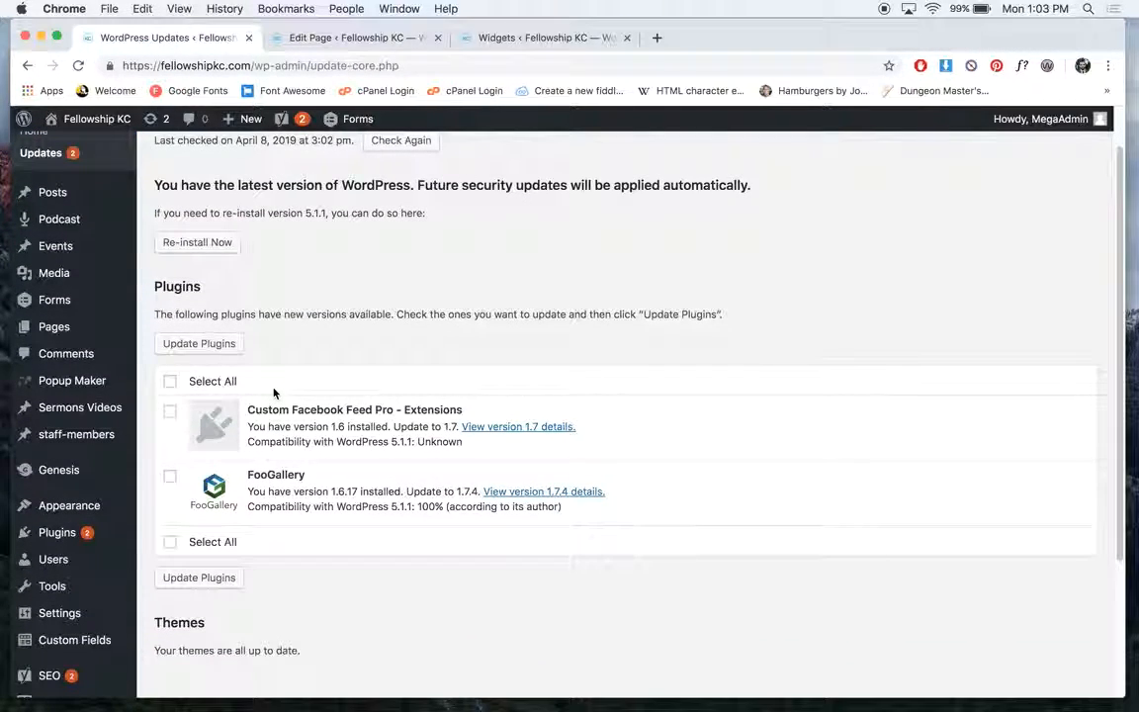
scroll(272, 393, up, 2)
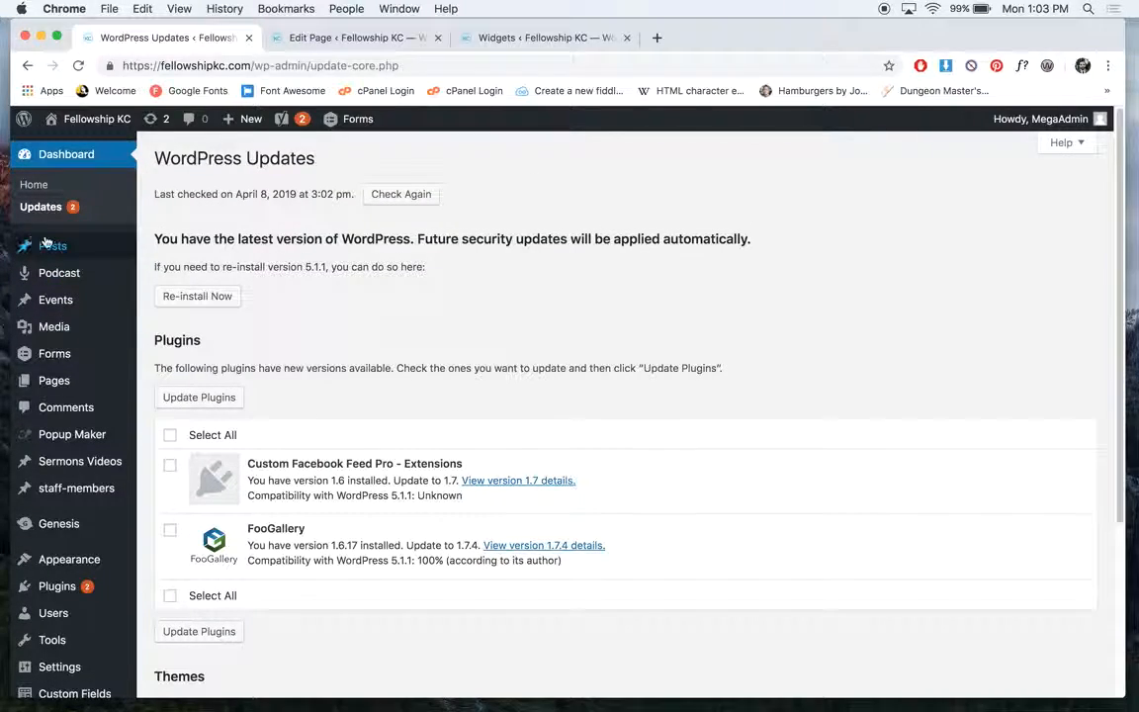
Open the Media Library and check the media type filter options without changing the filter
mouse_move(59, 248)
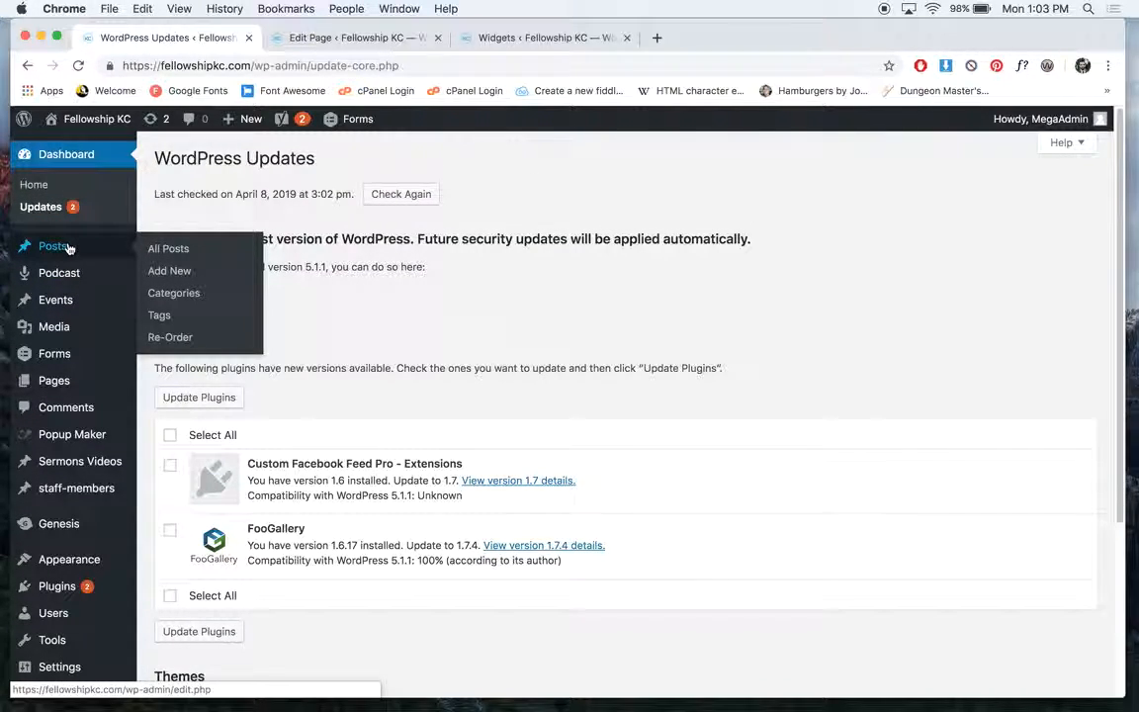
mouse_move(76, 277)
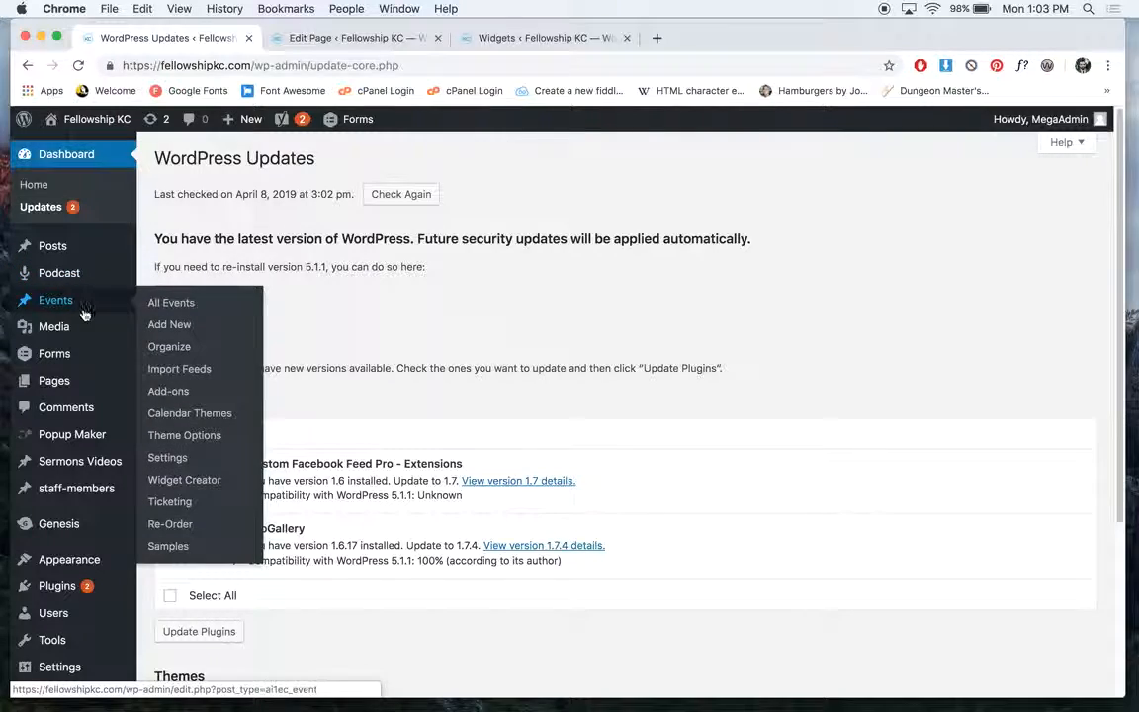
mouse_move(85, 332)
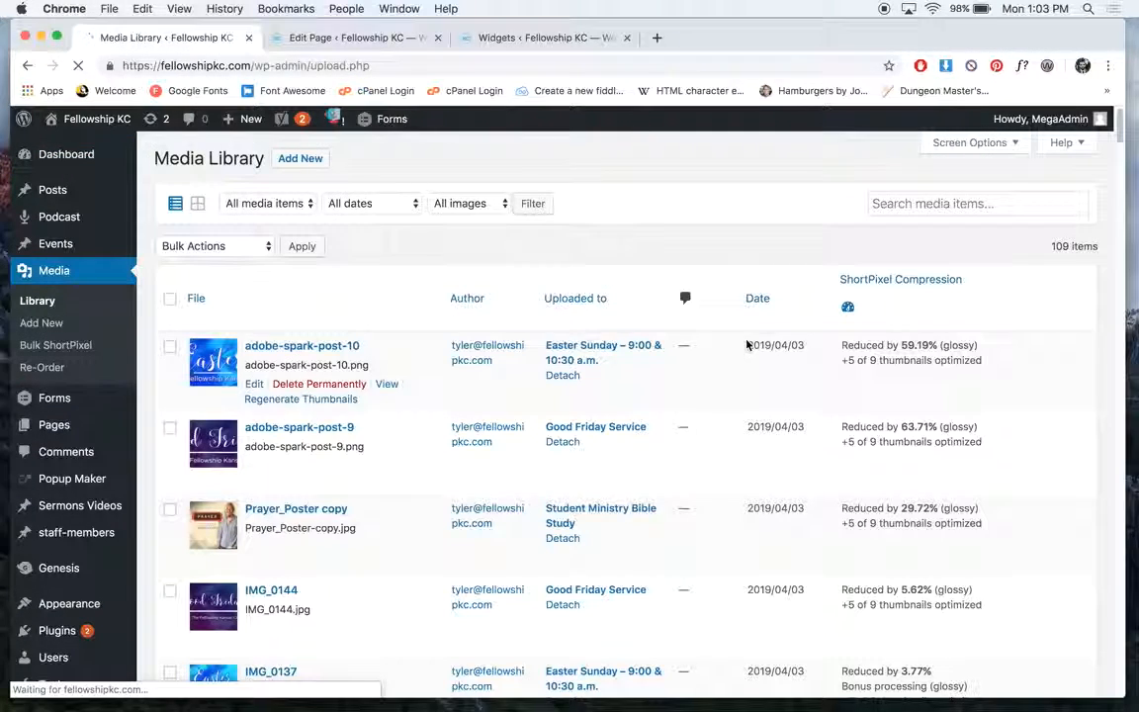
click(269, 203)
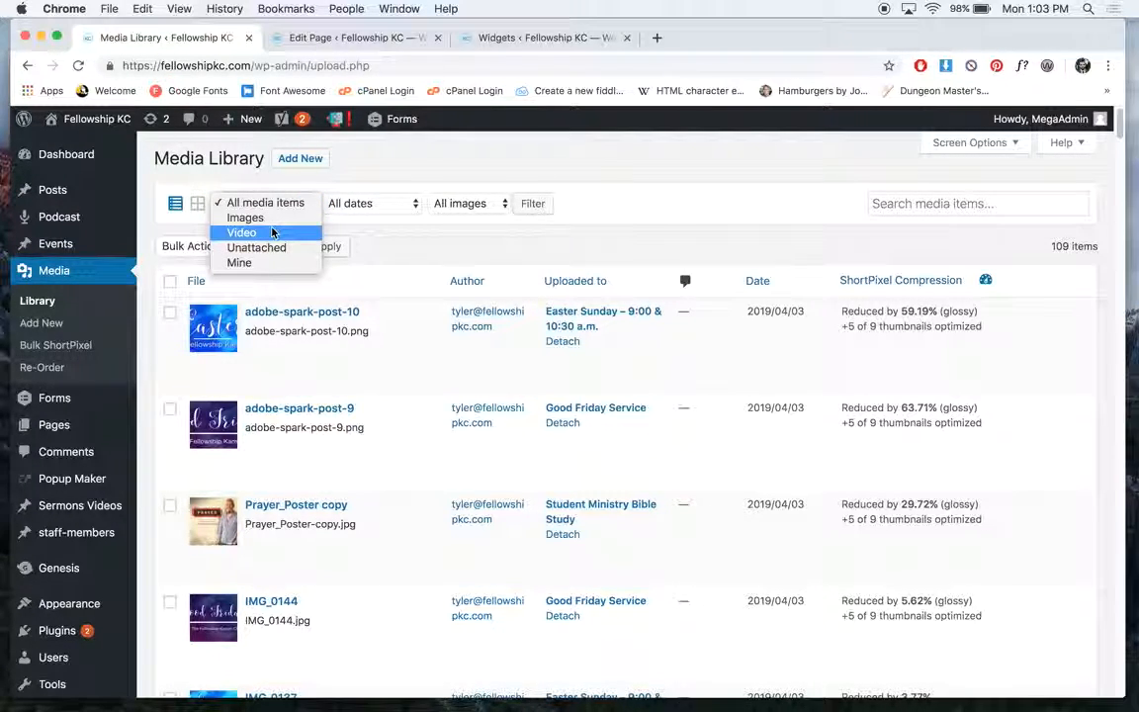
click(666, 178)
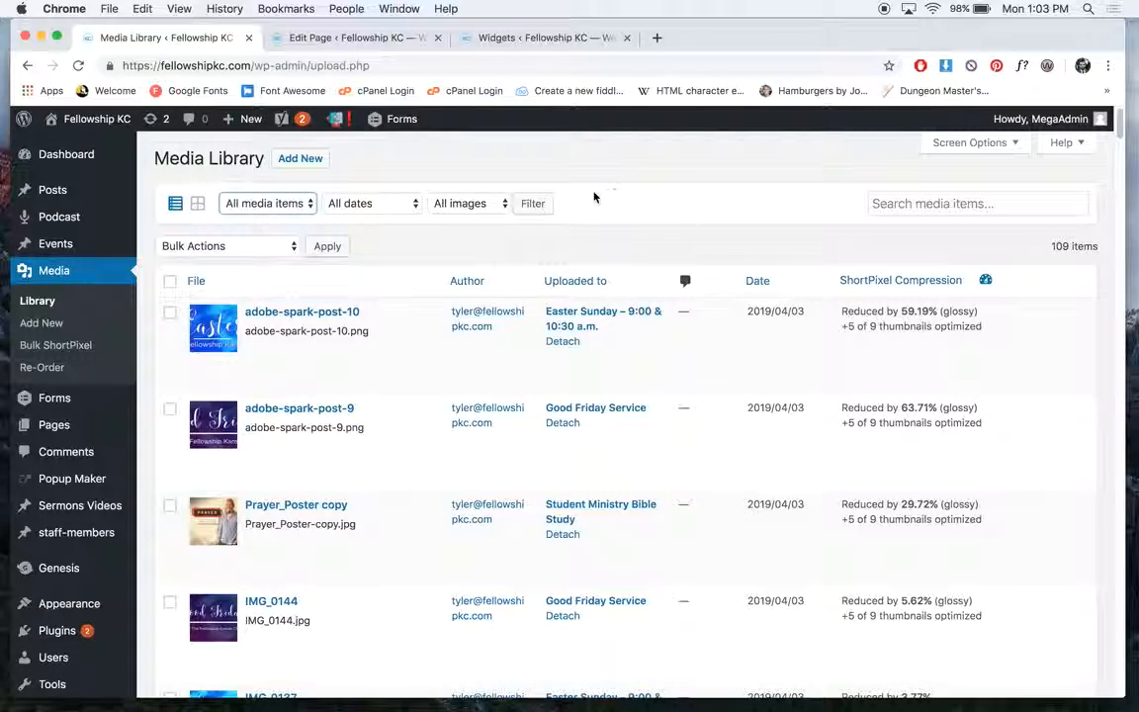
Switch the Media Library to grid view and browse all of its thumbnails
click(195, 205)
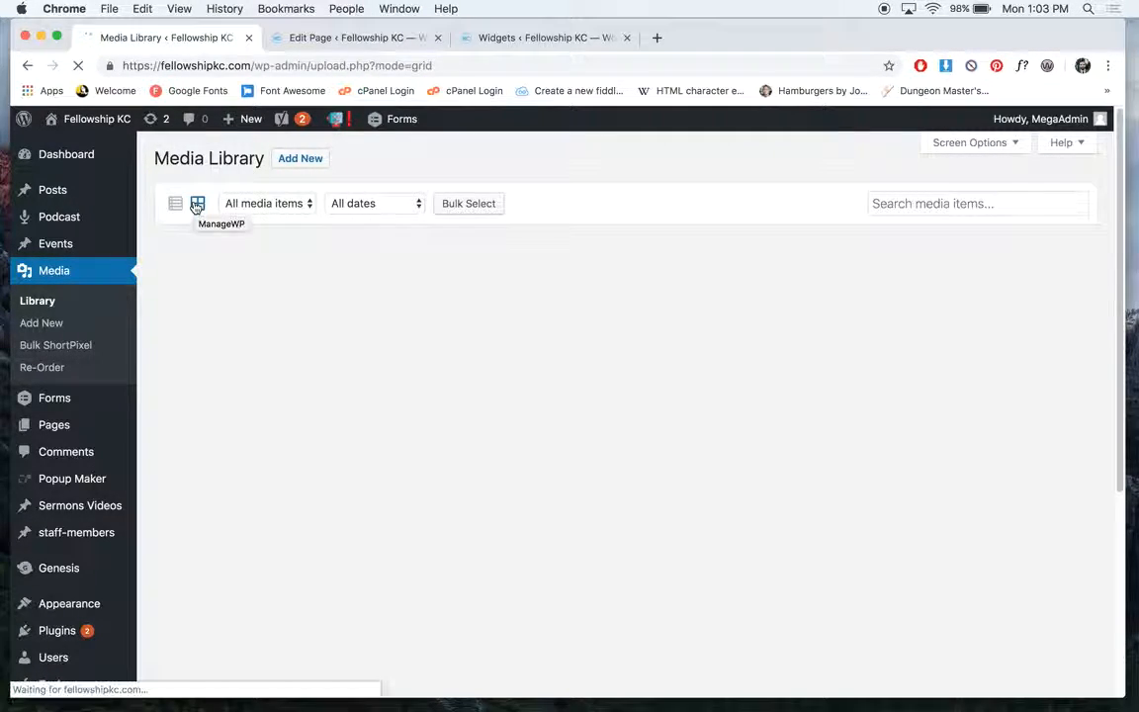
scroll(653, 362, down, 5)
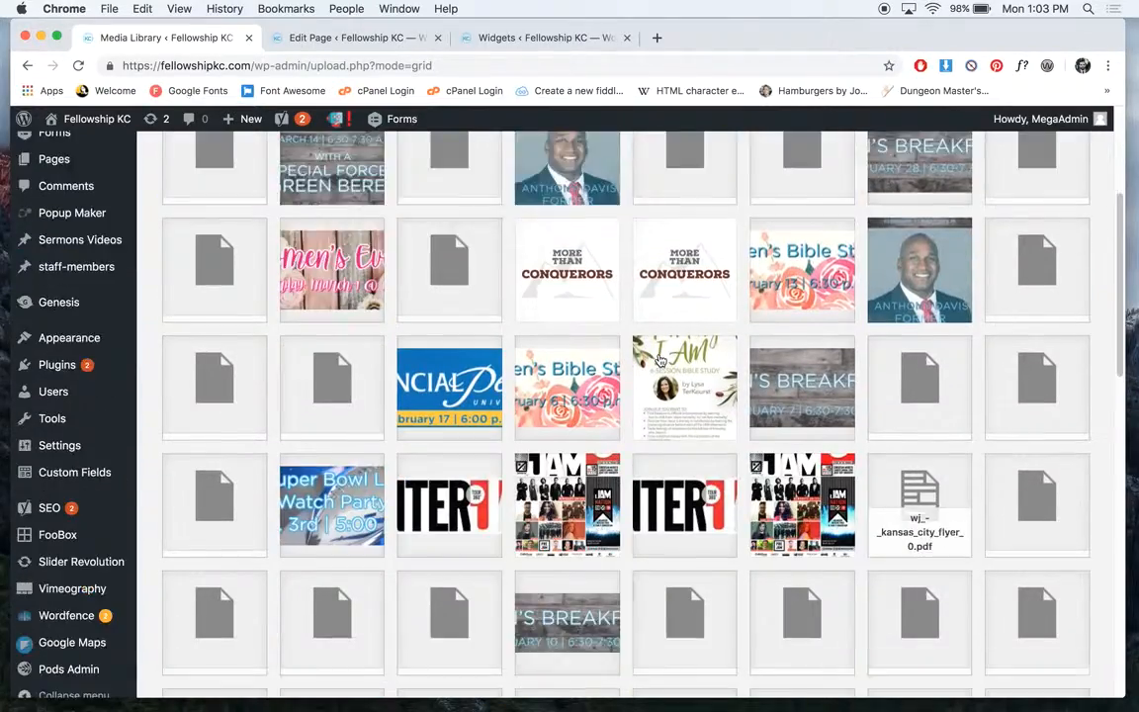
scroll(660, 360, down, 15)
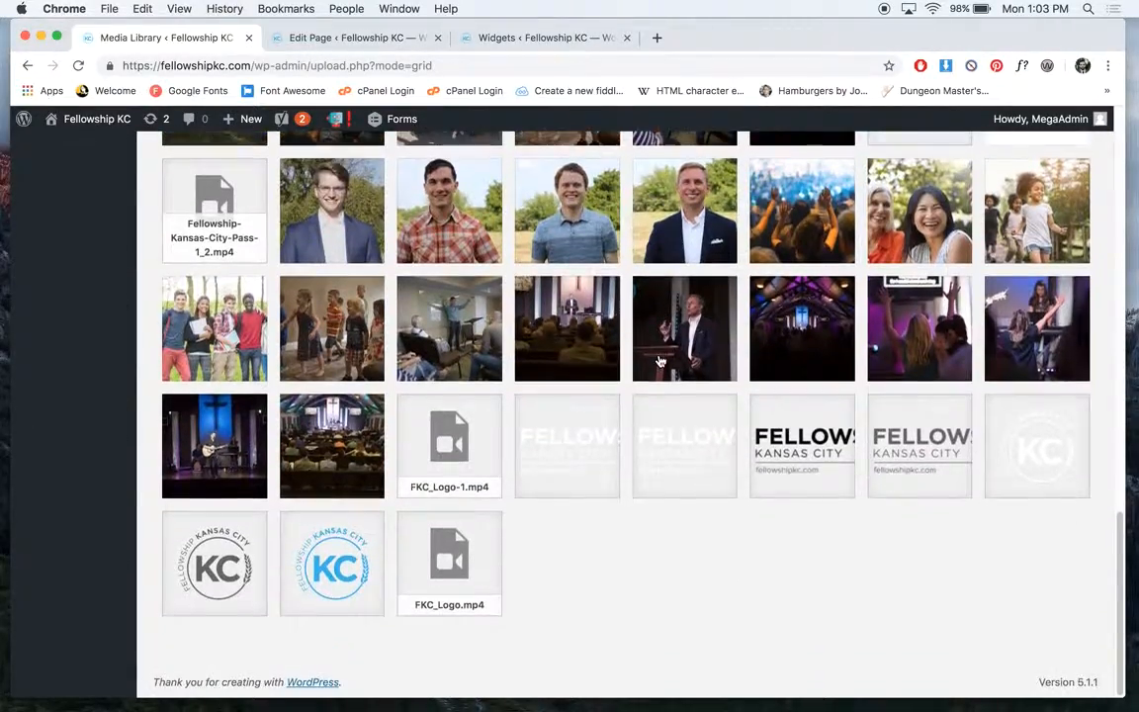
scroll(659, 362, up, 20)
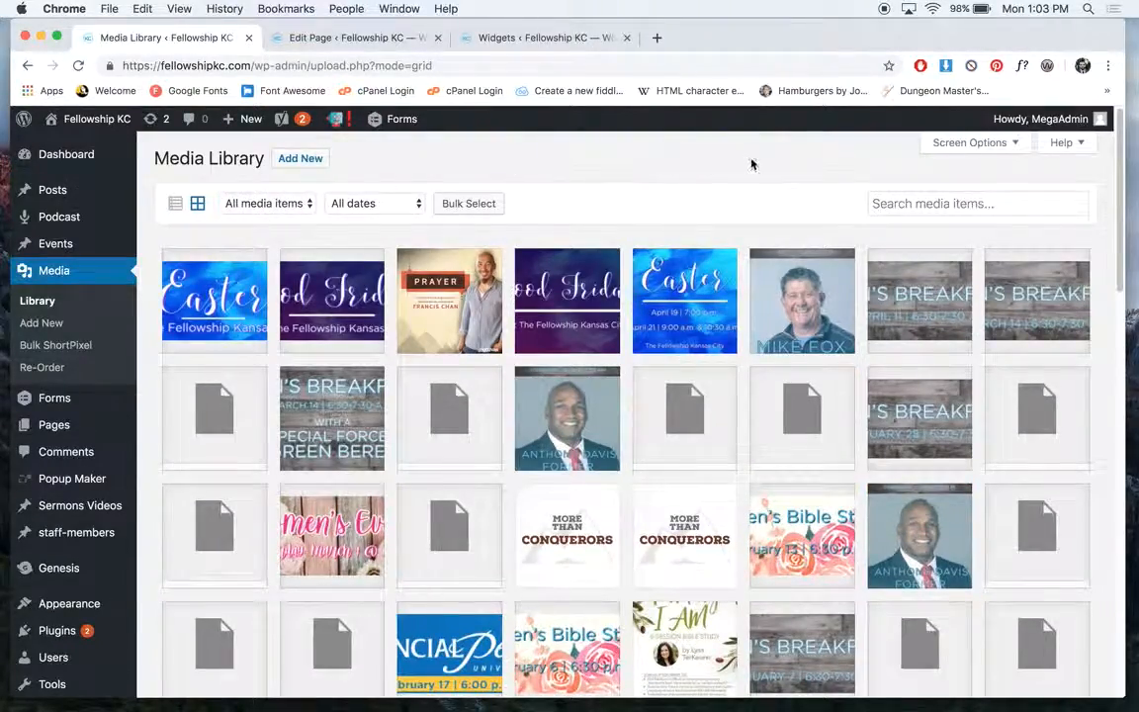
Open the media upload area and its file picker, and cancel without selecting a file
click(290, 161)
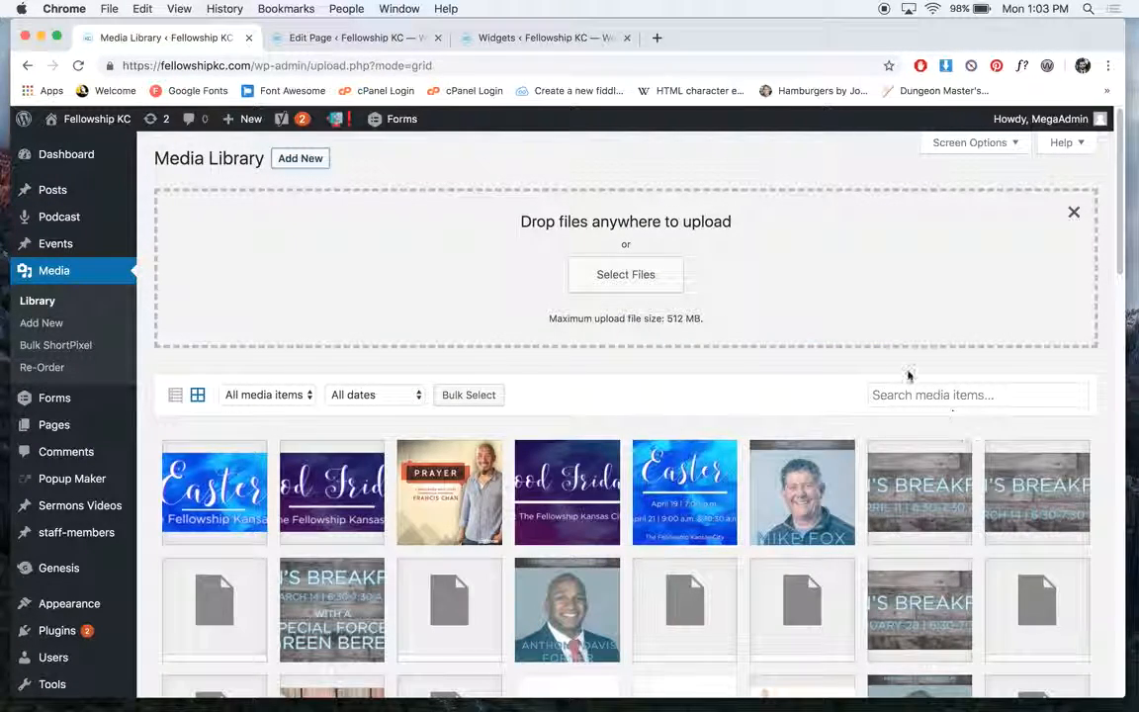
click(628, 280)
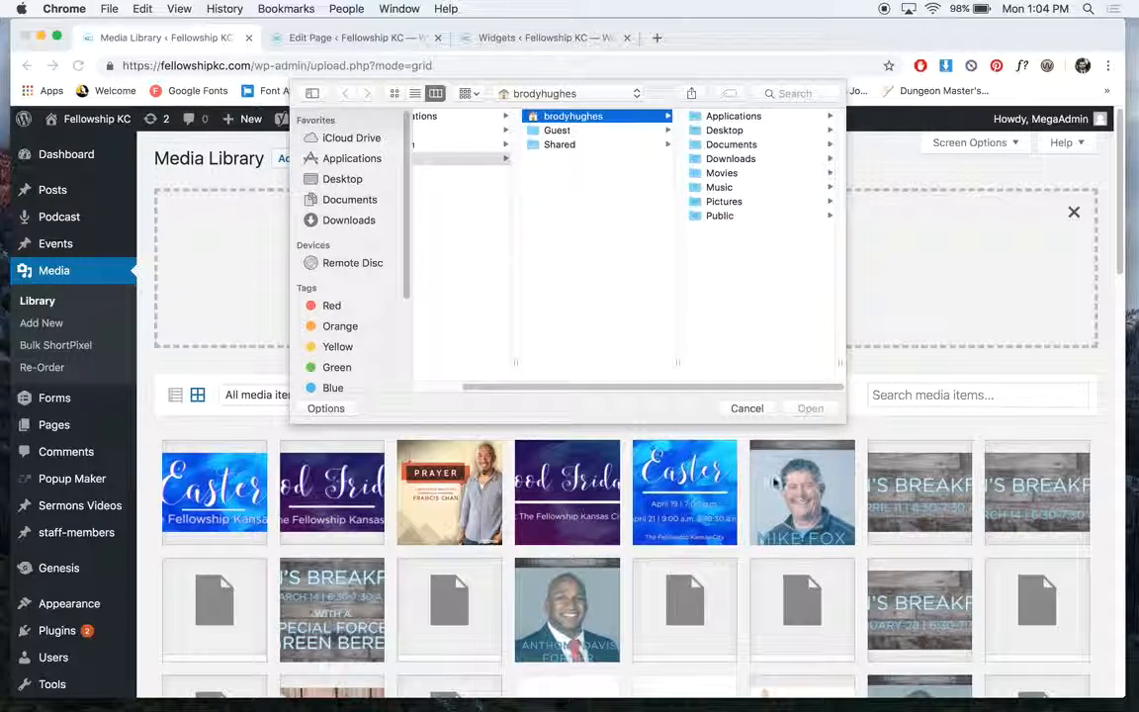
click(749, 409)
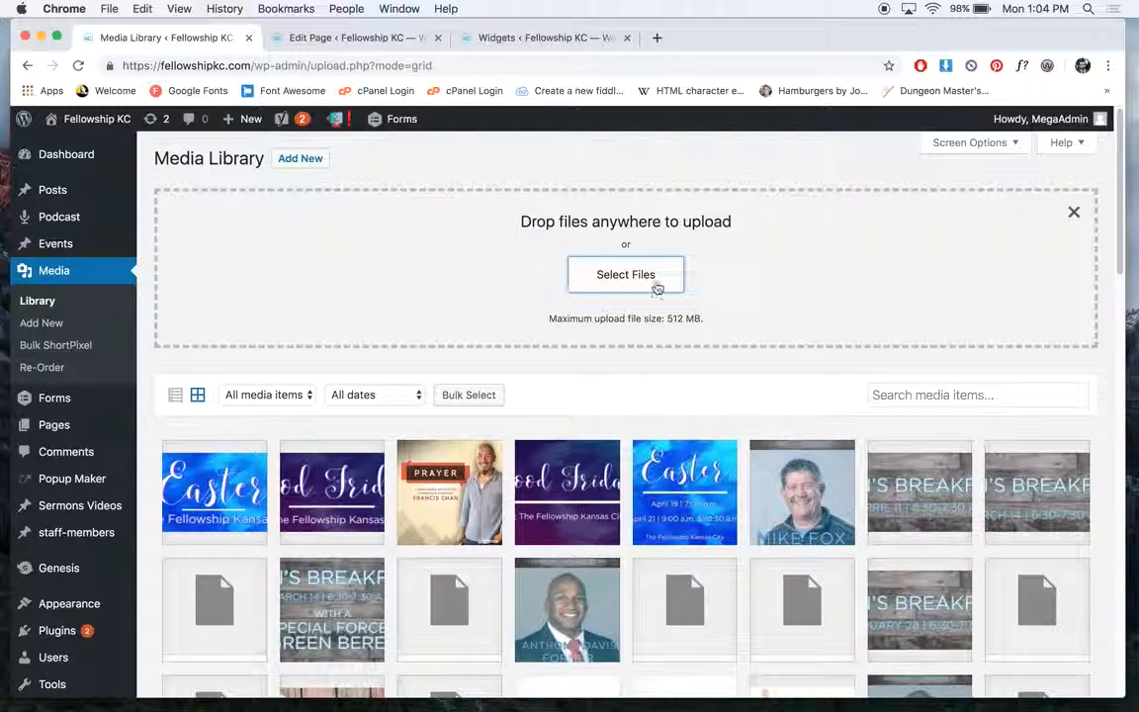
Check the date and media type filter choices of the Media Library, keeping all media items shown
click(352, 394)
click(354, 395)
click(290, 396)
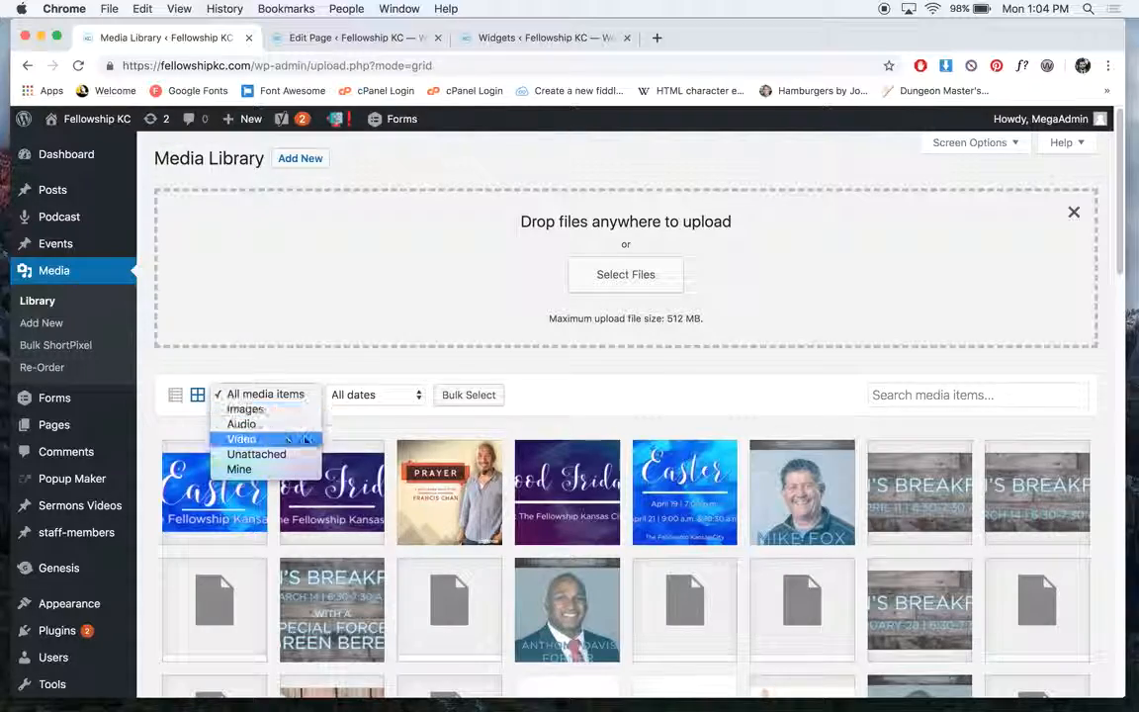
click(683, 385)
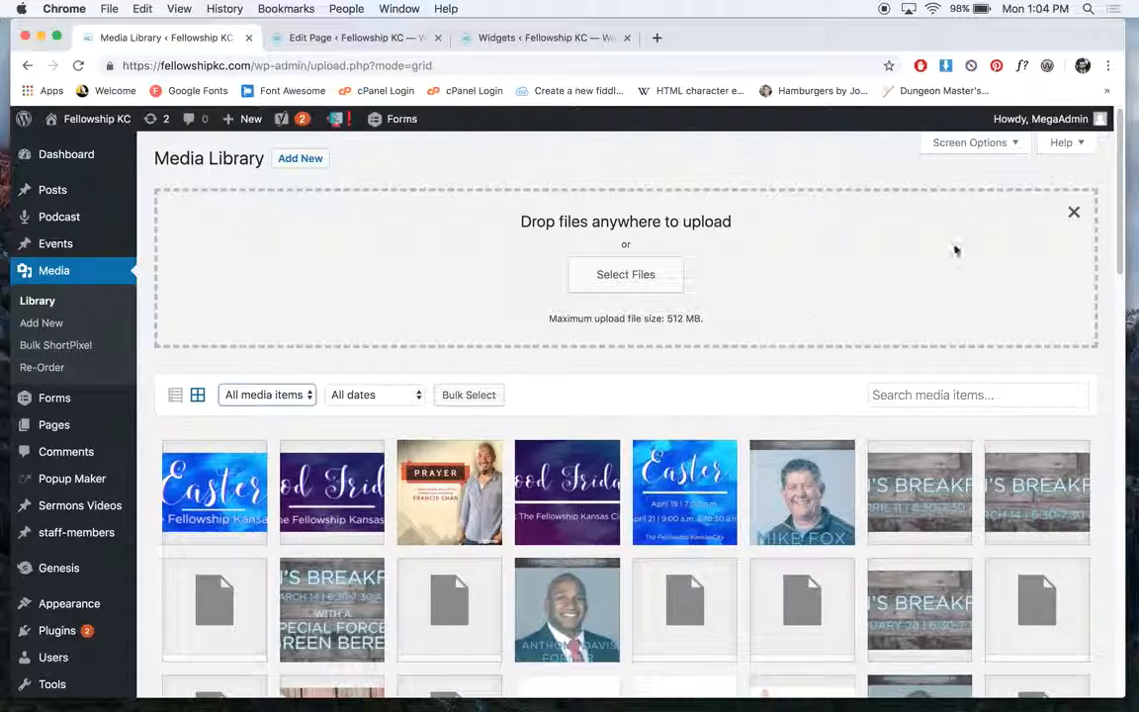
Close the media upload area and look through the library's thumbnails again
click(1072, 212)
scroll(883, 278, down, 5)
scroll(882, 279, down, 10)
scroll(883, 279, up, 20)
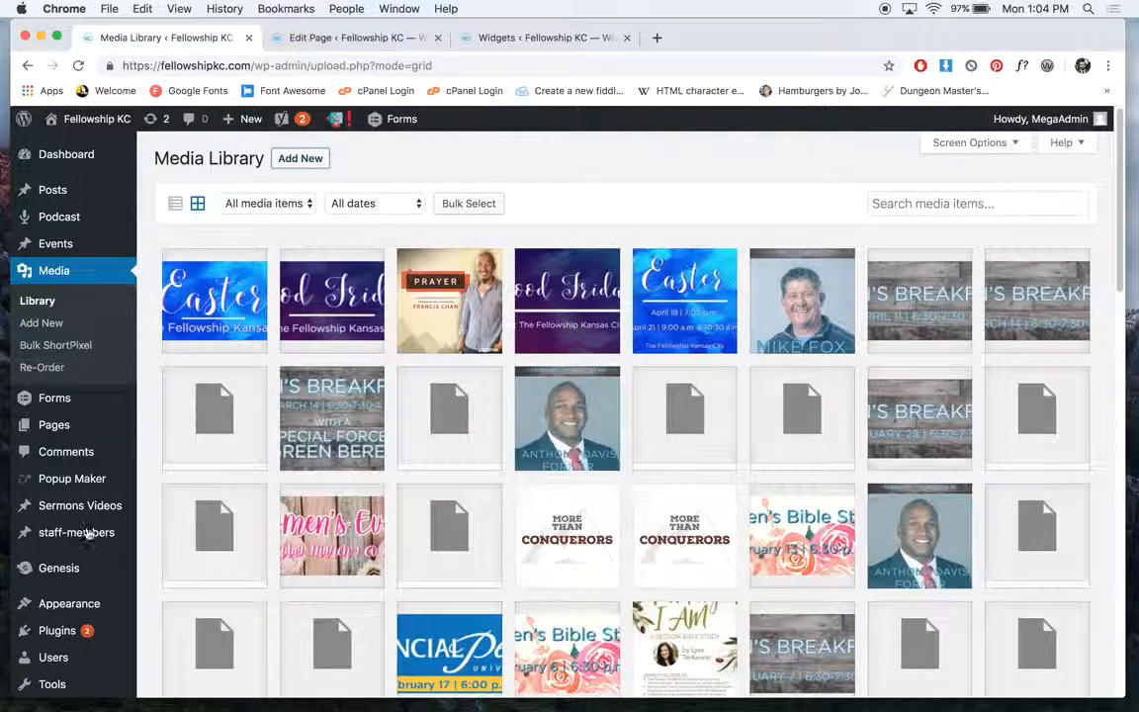
Open the Forms list and look through the site's existing forms
mouse_move(66, 435)
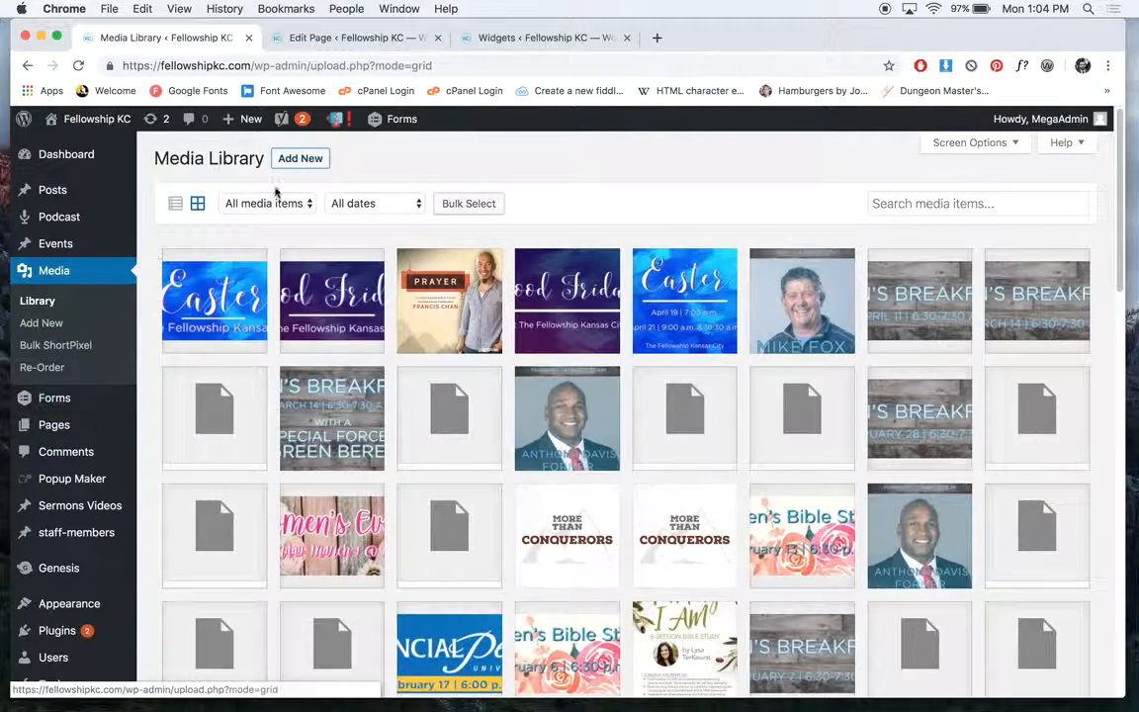
mouse_move(120, 411)
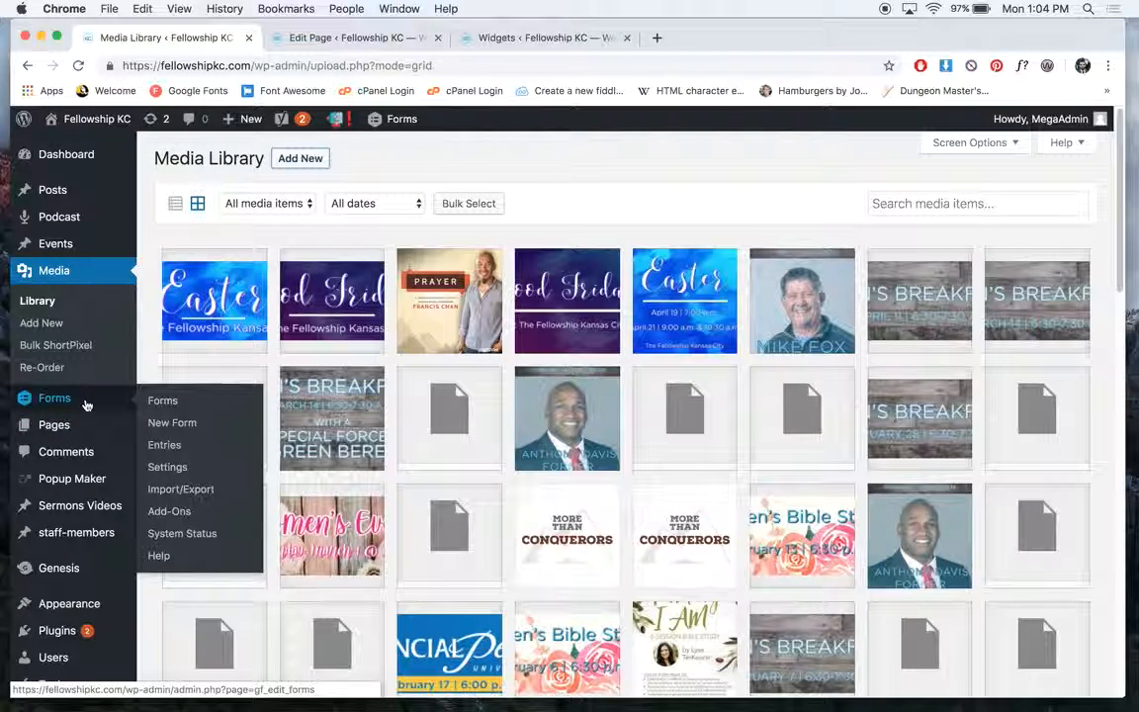
click(86, 404)
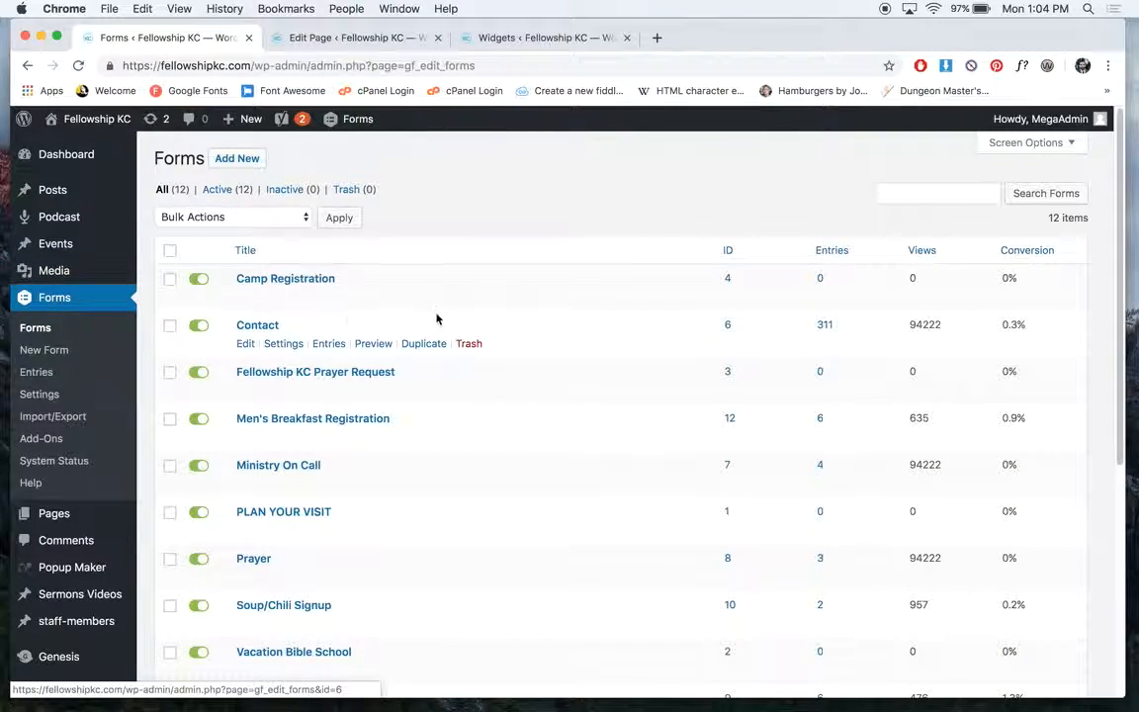
scroll(440, 316, down, 5)
scroll(444, 319, up, 5)
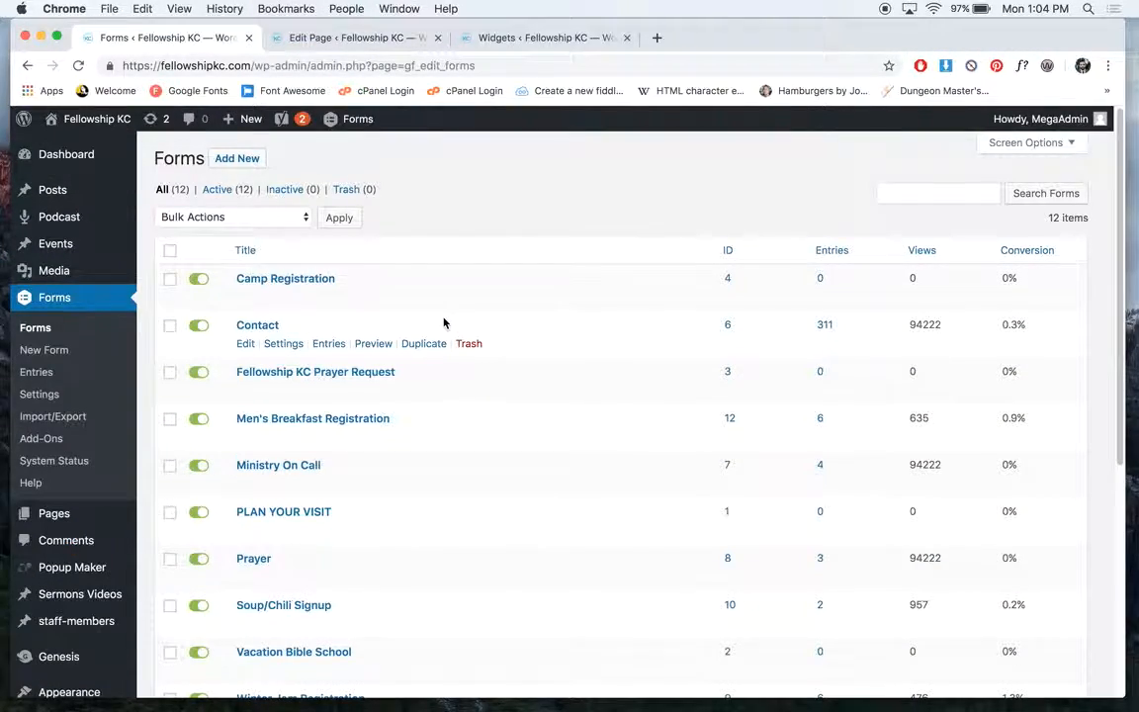
scroll(441, 324, down, 3)
scroll(442, 323, up, 3)
scroll(442, 322, down, 1)
scroll(441, 338, up, 1)
Open the Contact form for editing and look over its fields
click(255, 324)
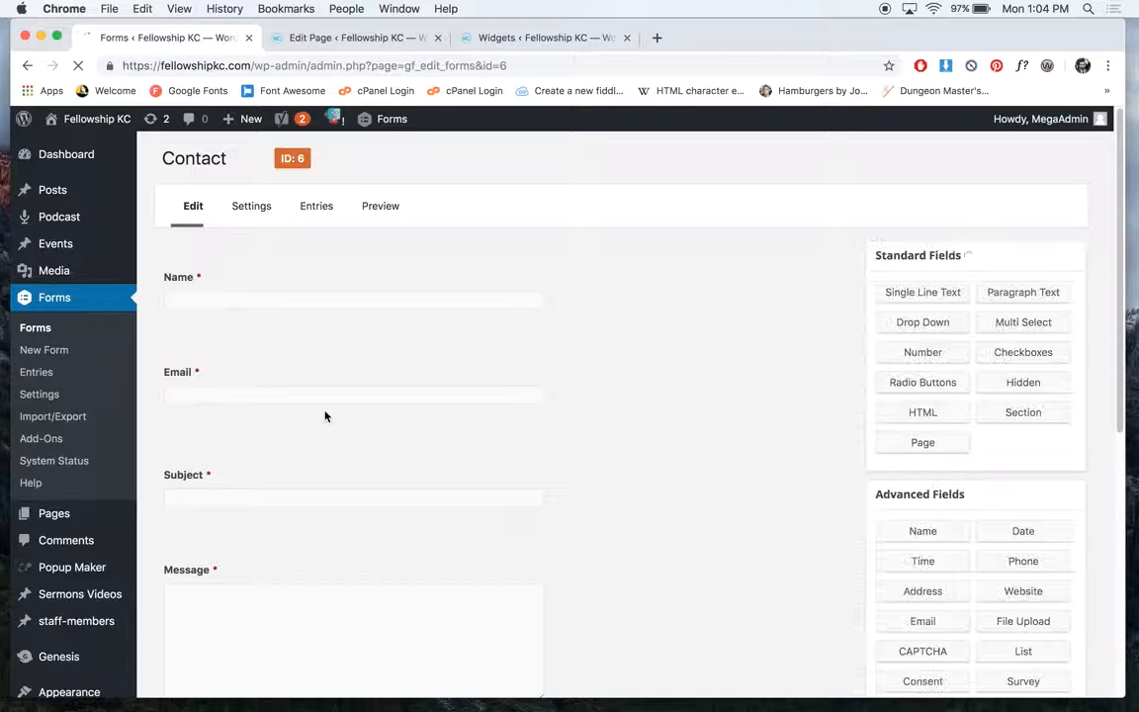
mouse_move(402, 303)
scroll(405, 310, down, 5)
scroll(401, 310, up, 5)
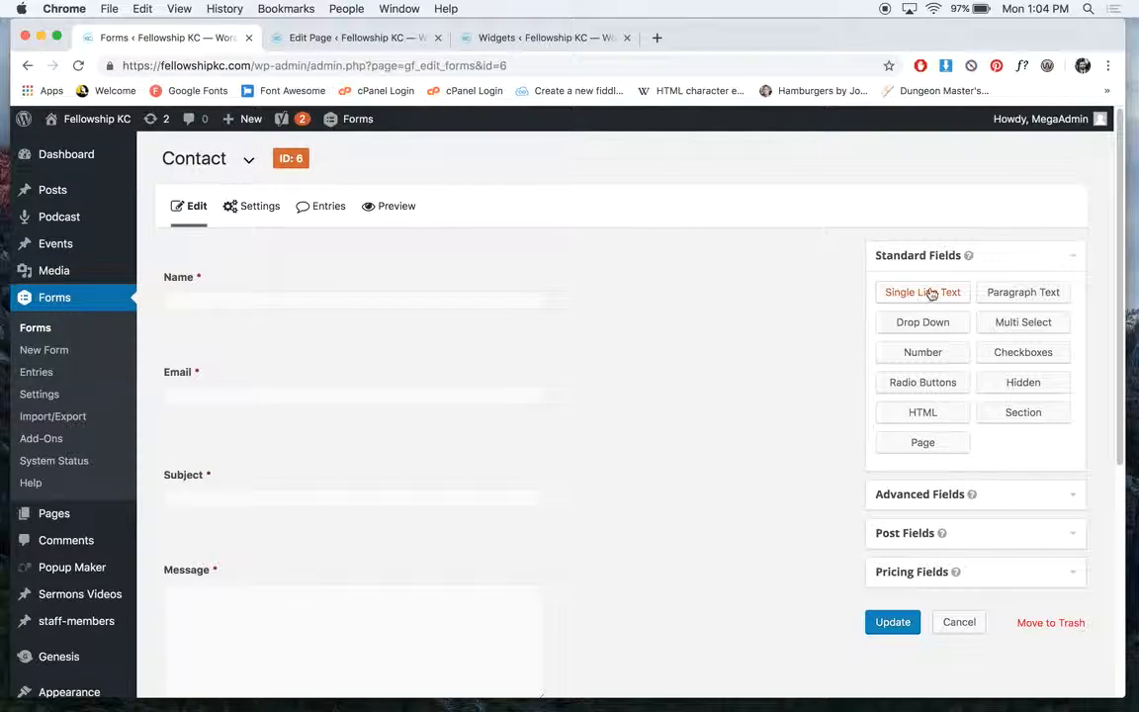
Examine the Standard Fields and Advanced Fields groups available for the Contact form
click(1074, 265)
click(1074, 265)
click(1012, 494)
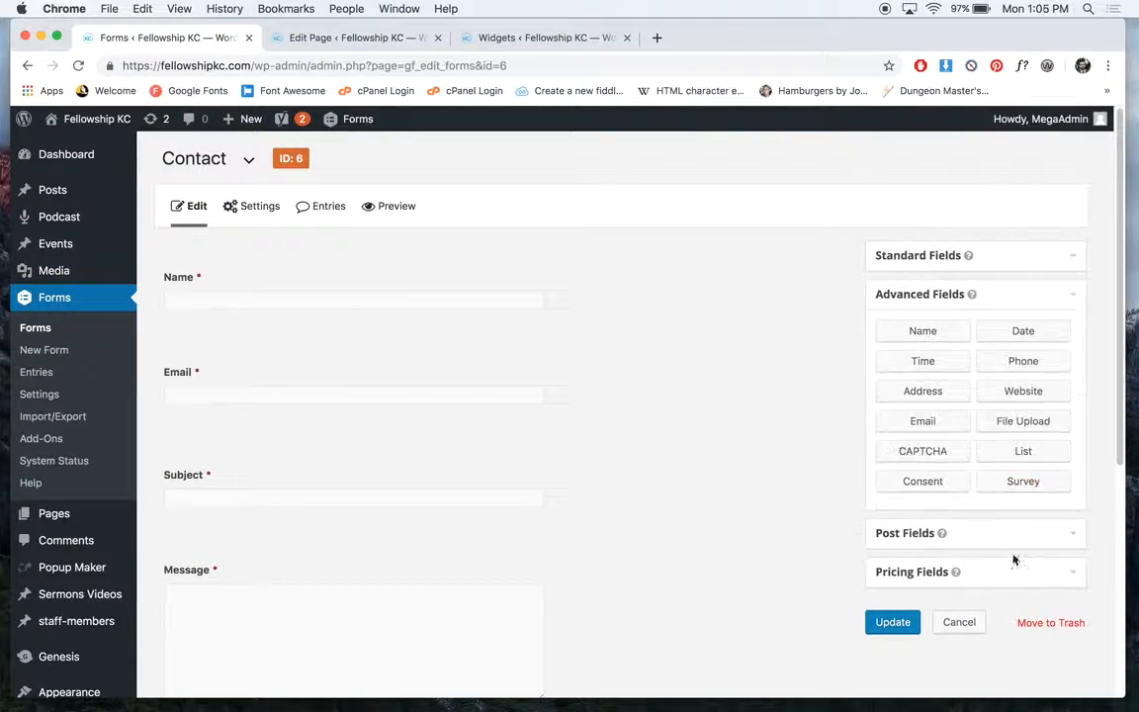
click(1051, 266)
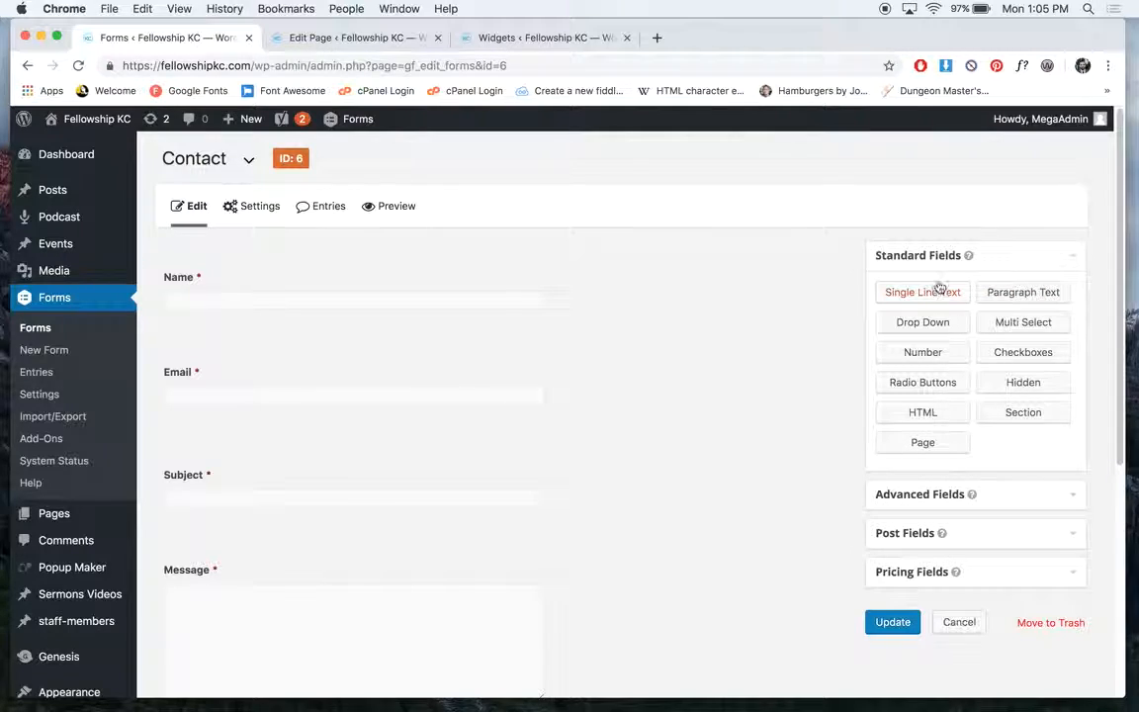
Add an Address field from the Advanced Fields below the Contact form's Message field
click(1037, 263)
click(993, 301)
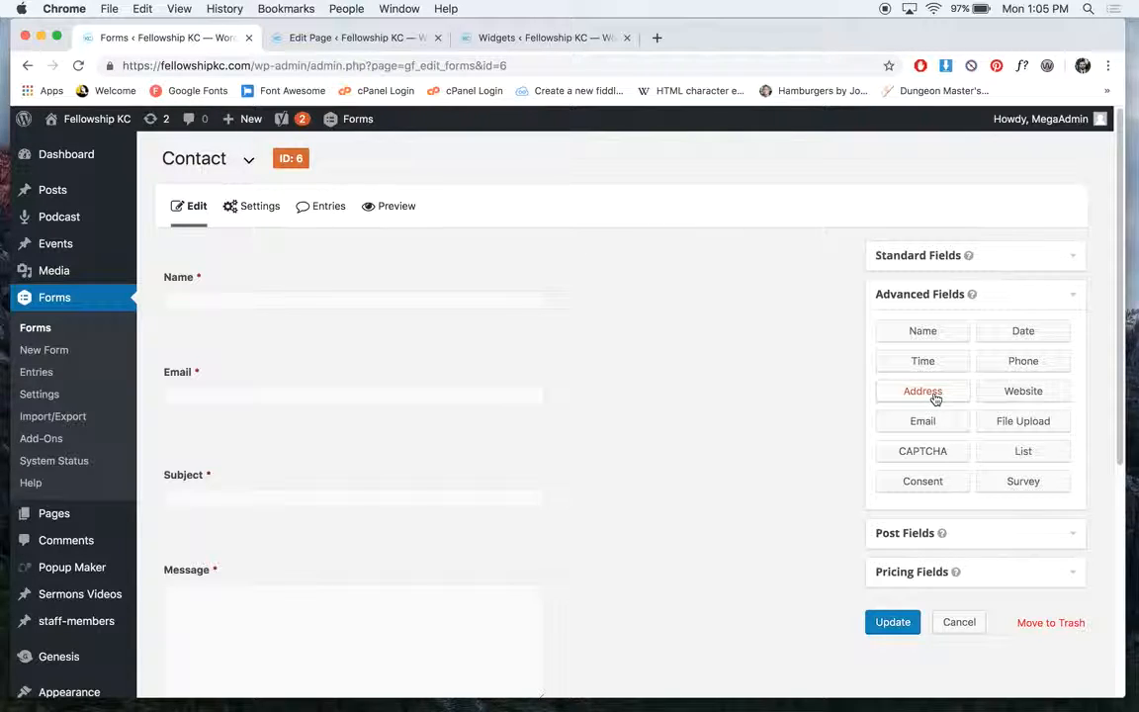
scroll(610, 359, down, 5)
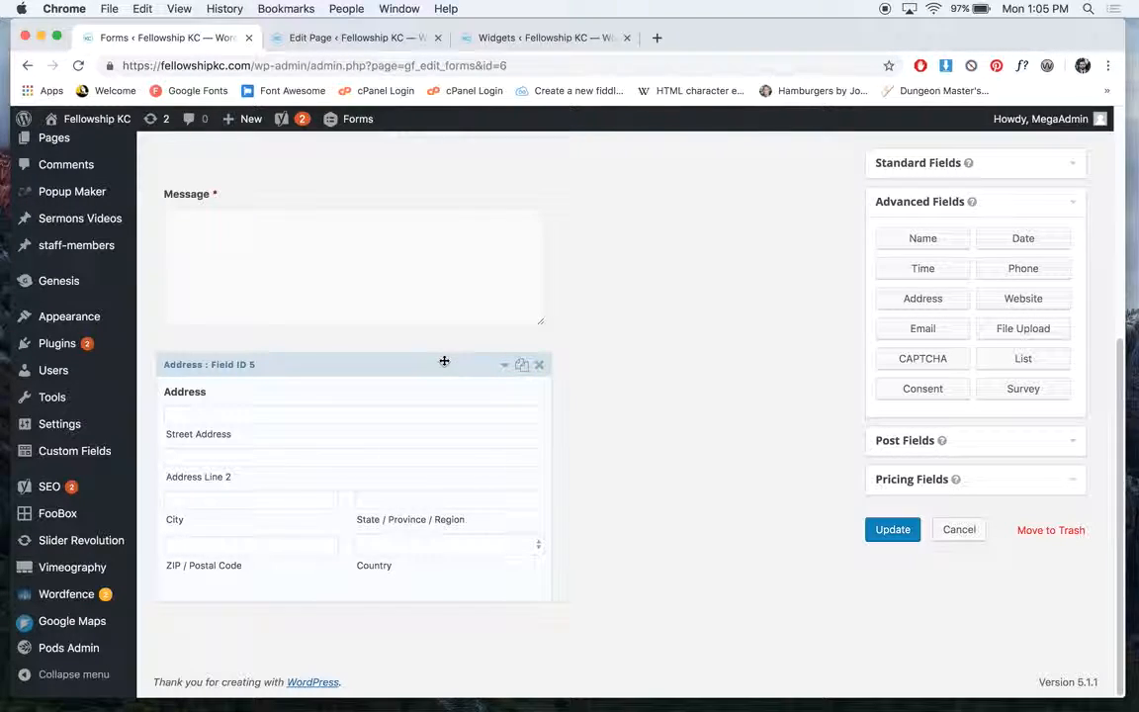
Delete the Address field below the Contact form's Message field and accept losing its entry data
click(539, 367)
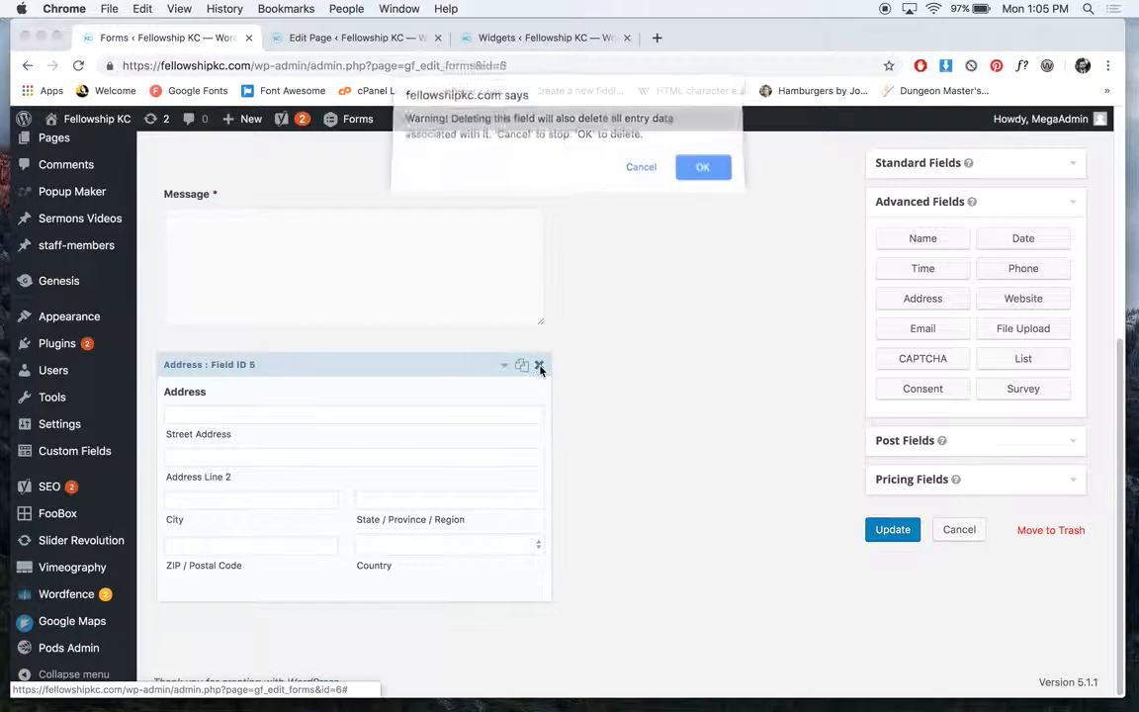
click(705, 171)
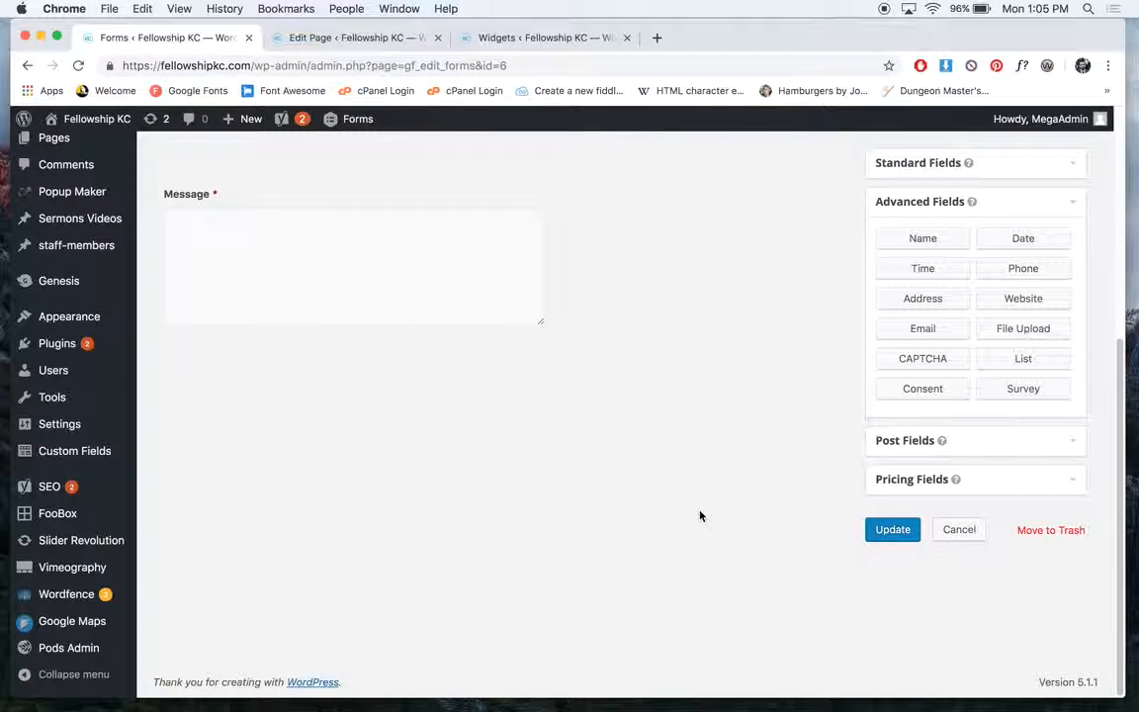
Change the field label of the Contact form's Email field to Phone and collapse its settings
scroll(702, 505, up, 3)
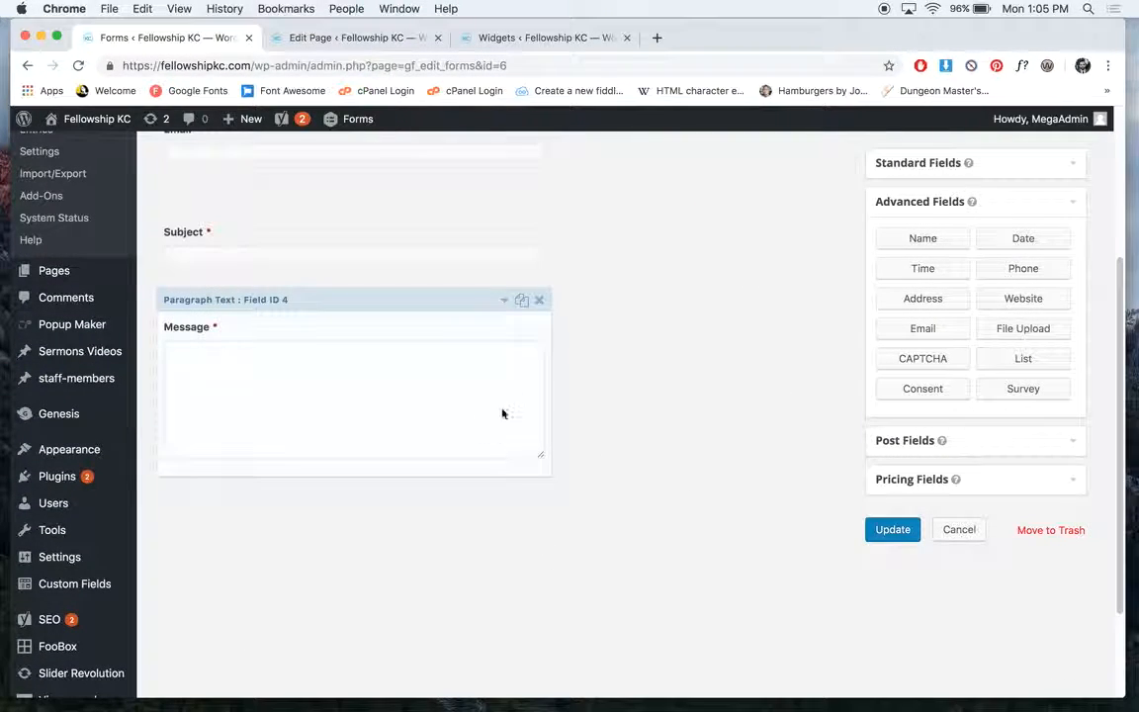
scroll(496, 288, up, 2)
scroll(496, 287, up, 1)
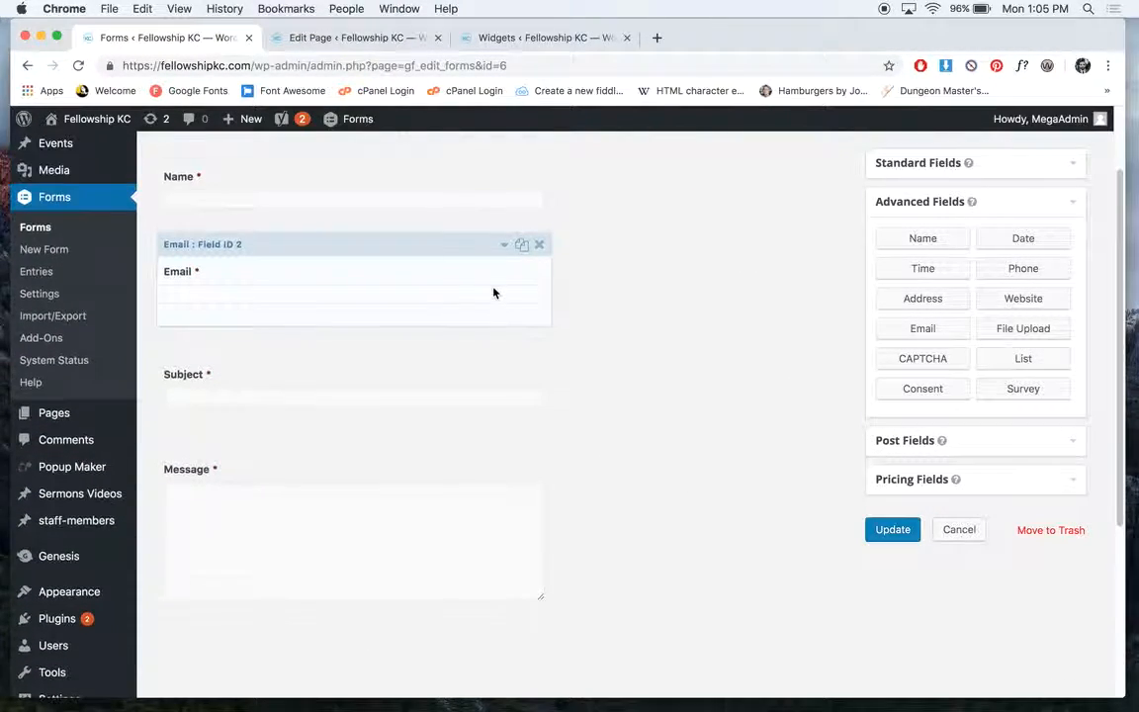
click(504, 269)
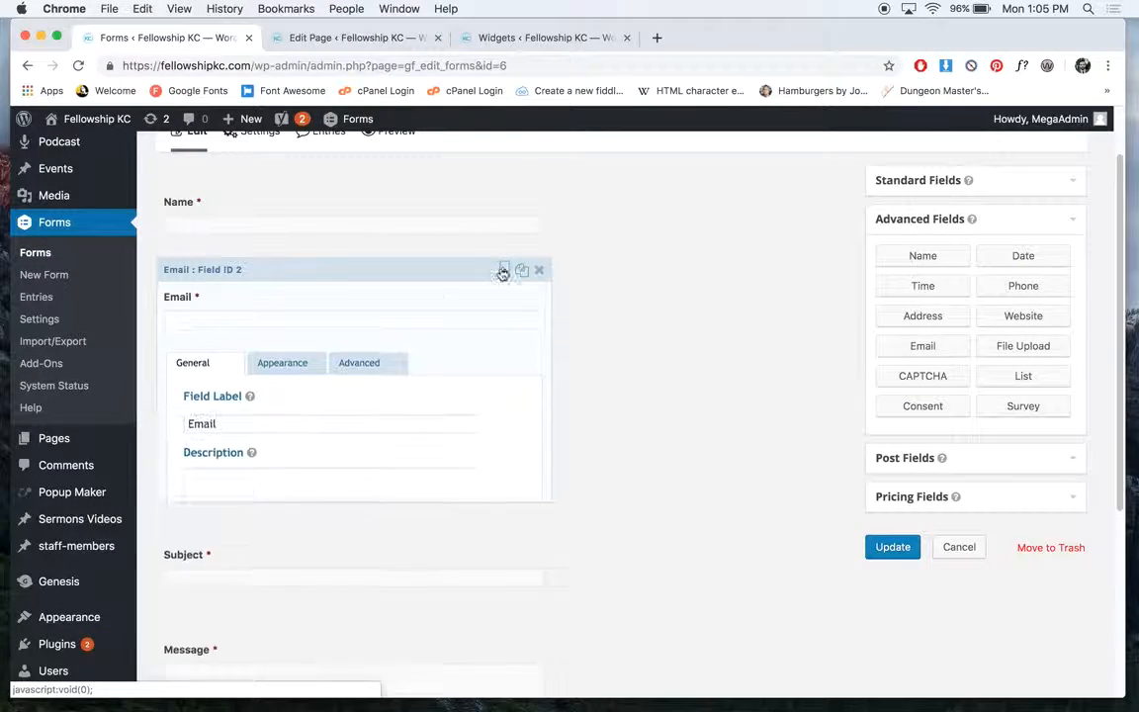
double_click(223, 427)
text(Phone)
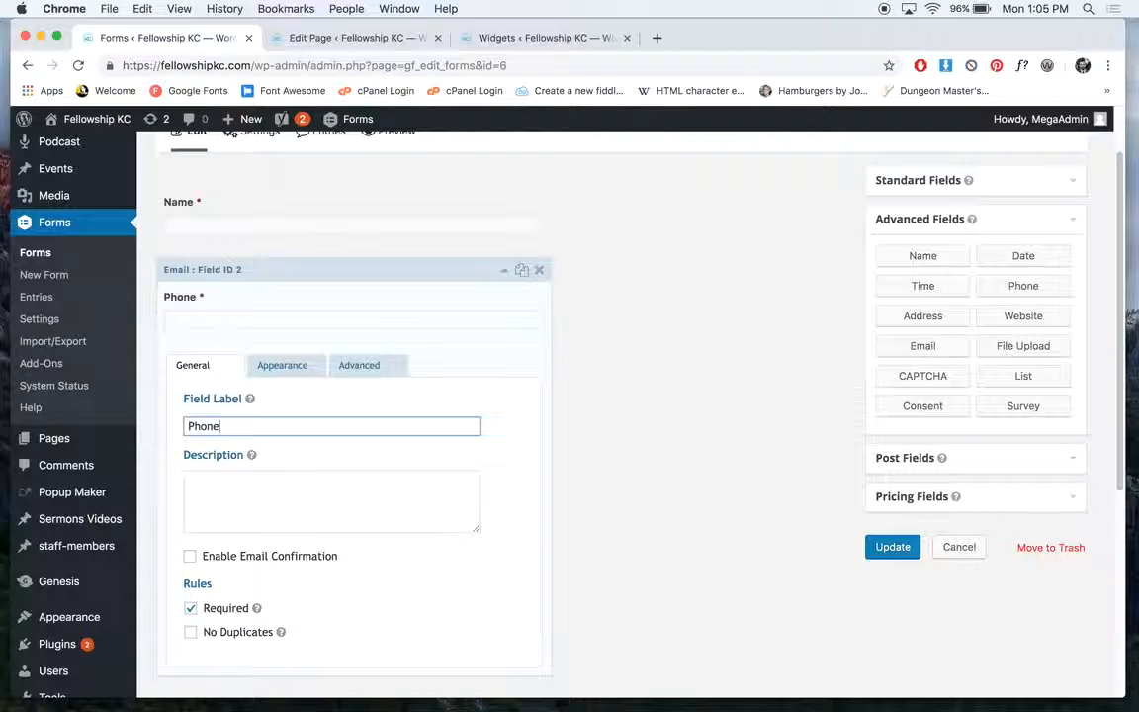
click(504, 270)
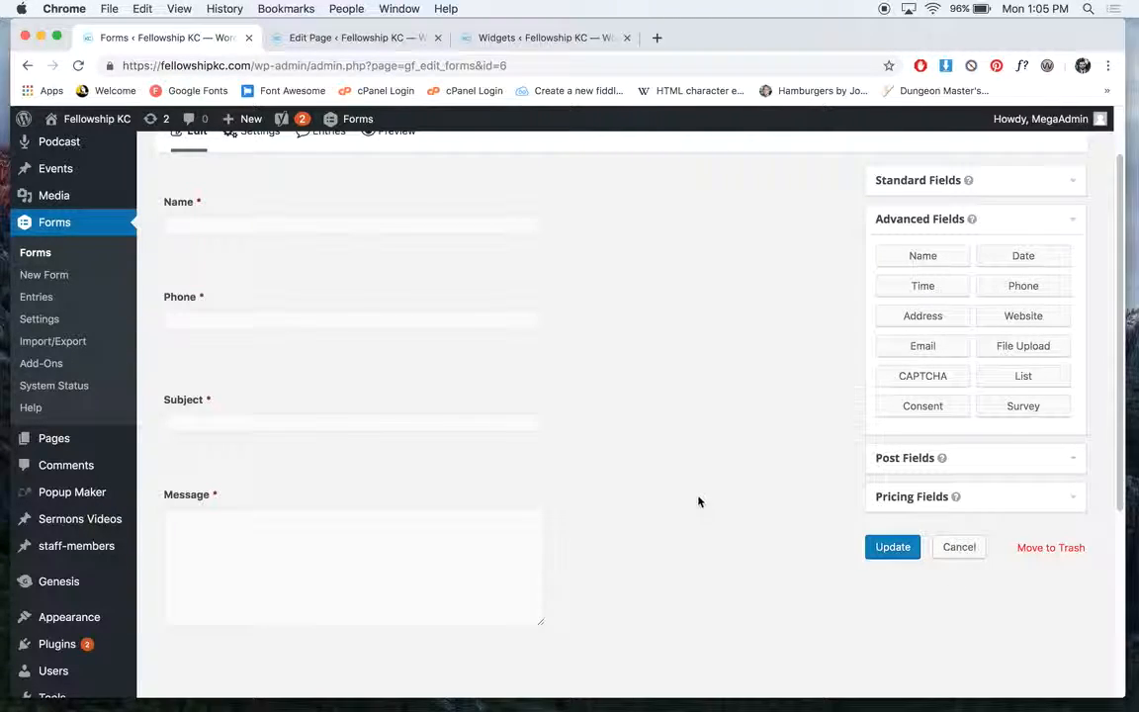
Leave the Contact form without saving its changes and open the list of all pages
scroll(627, 400, up, 2)
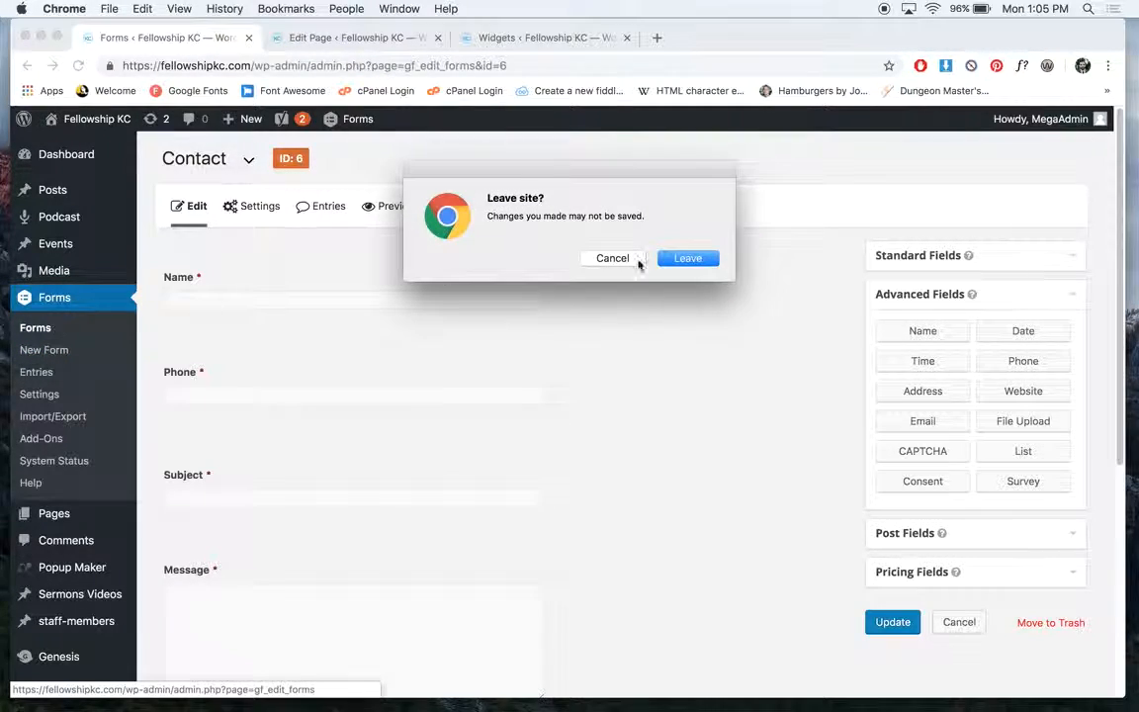
click(678, 257)
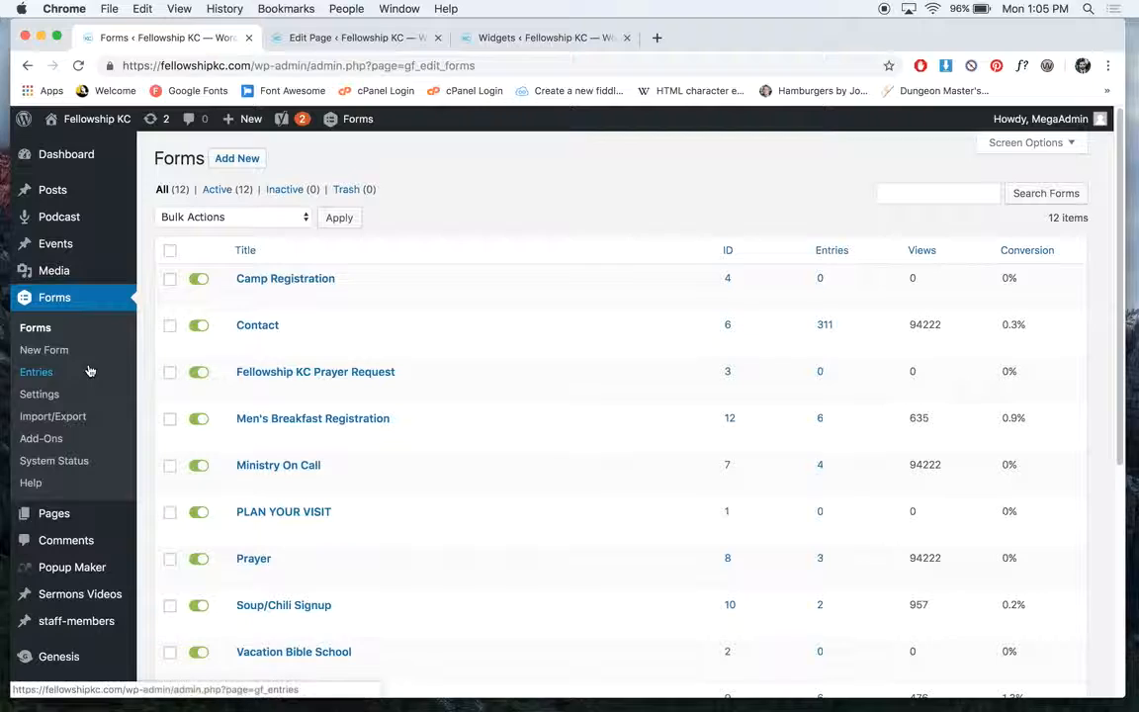
mouse_move(72, 518)
click(71, 518)
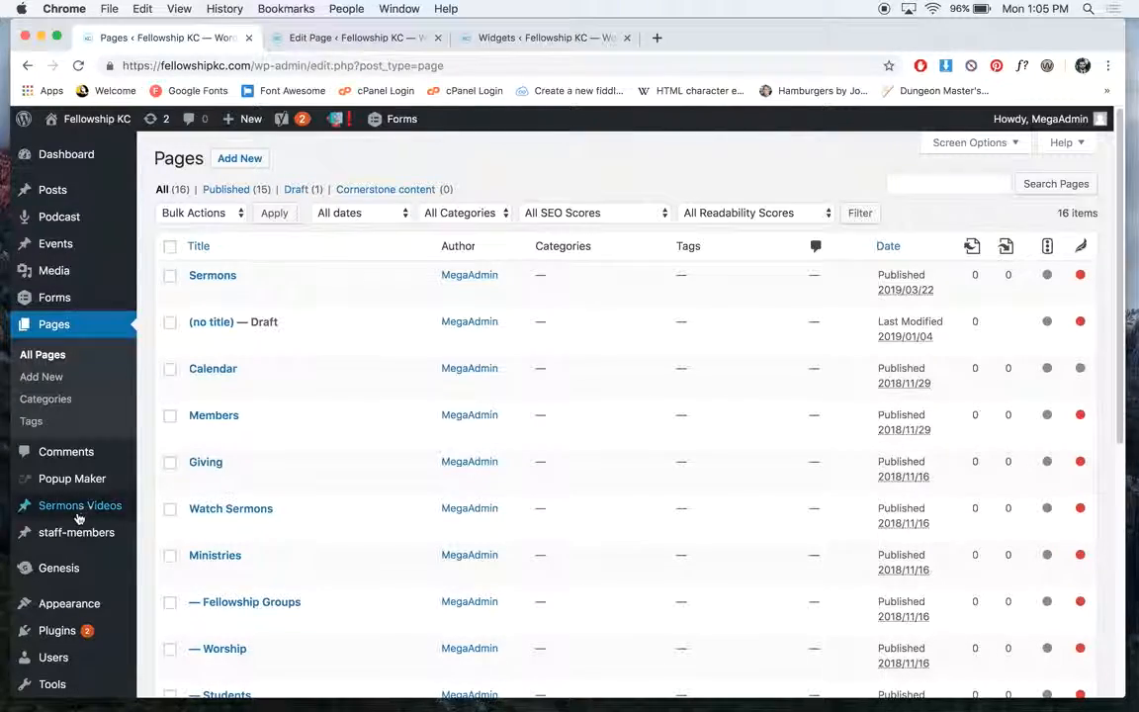
Look through the list of pages and open the Home front page for editing
scroll(432, 262, down, 1)
scroll(325, 302, down, 5)
scroll(325, 300, up, 6)
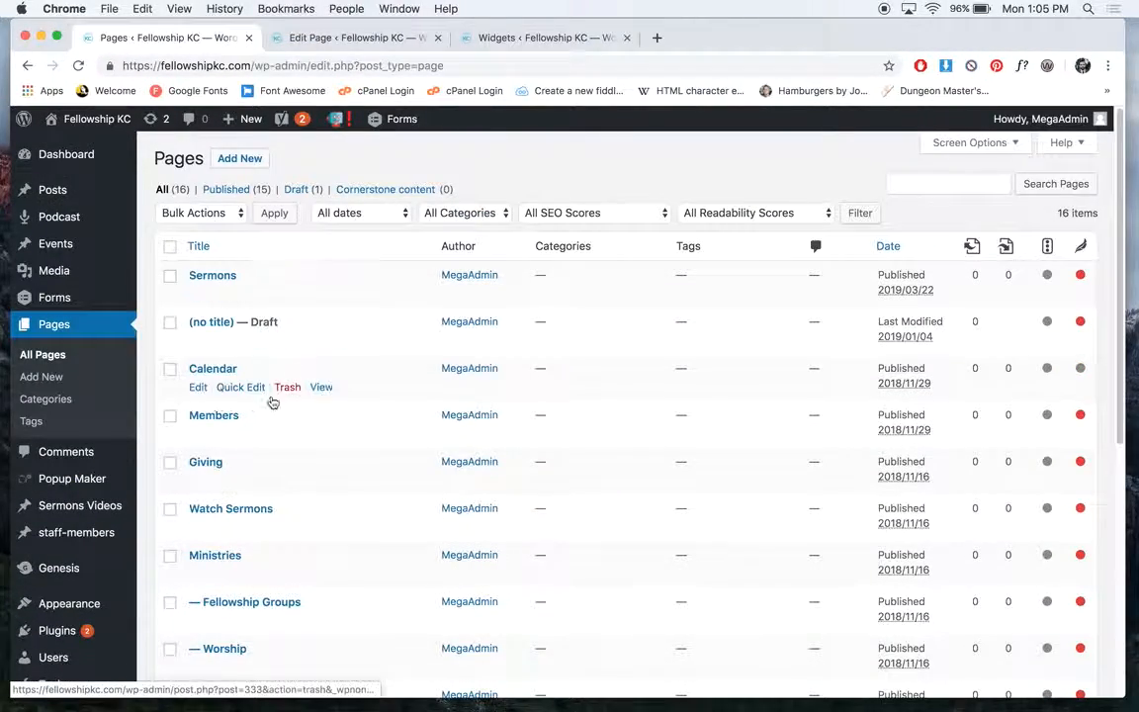
scroll(346, 287, down, 5)
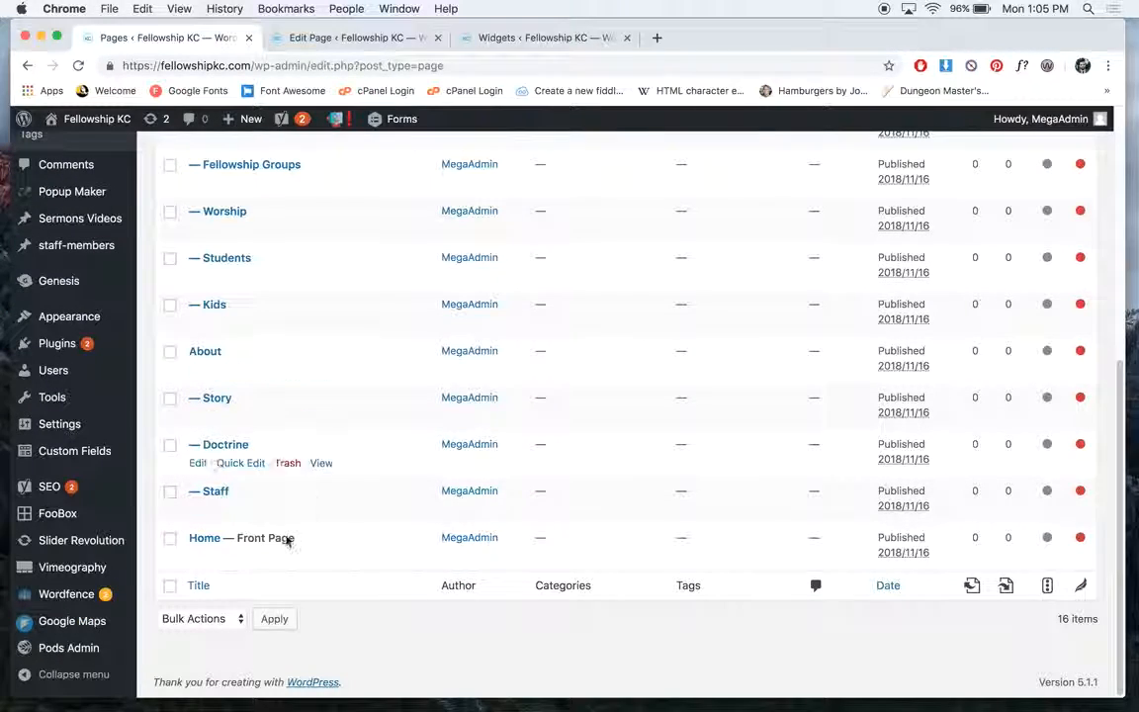
click(205, 539)
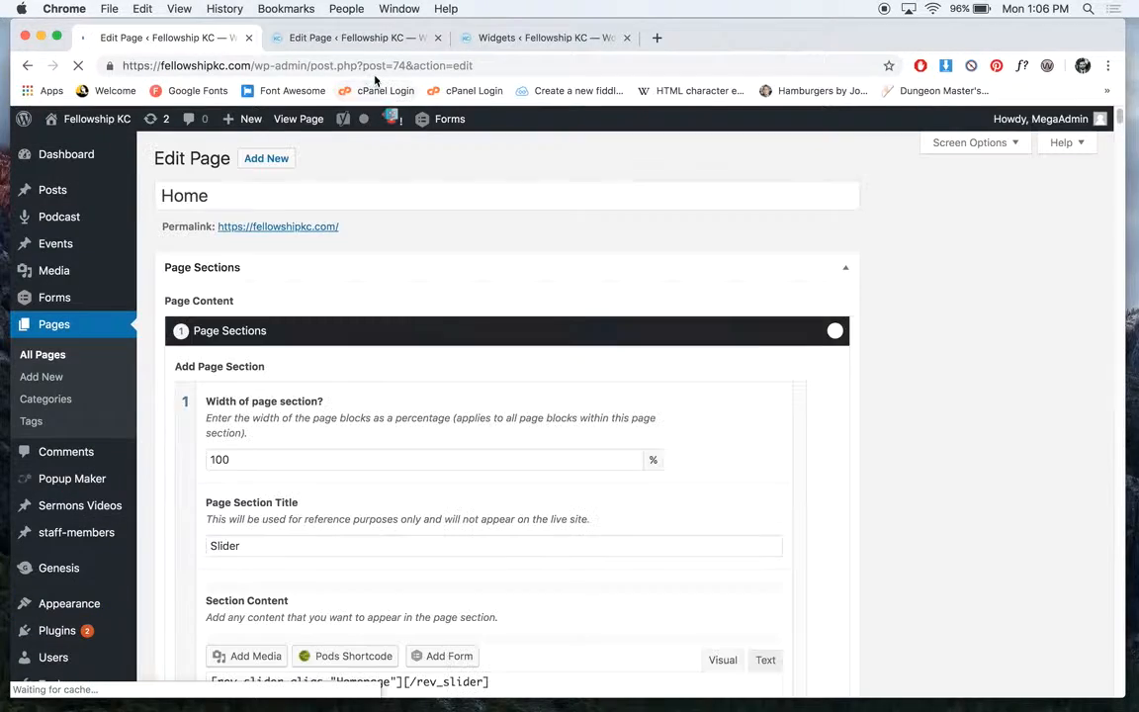
Open the live Home page in a new tab, close the older duplicate Edit Page tab, and show the live page
right_click(308, 131)
click(336, 122)
click(534, 38)
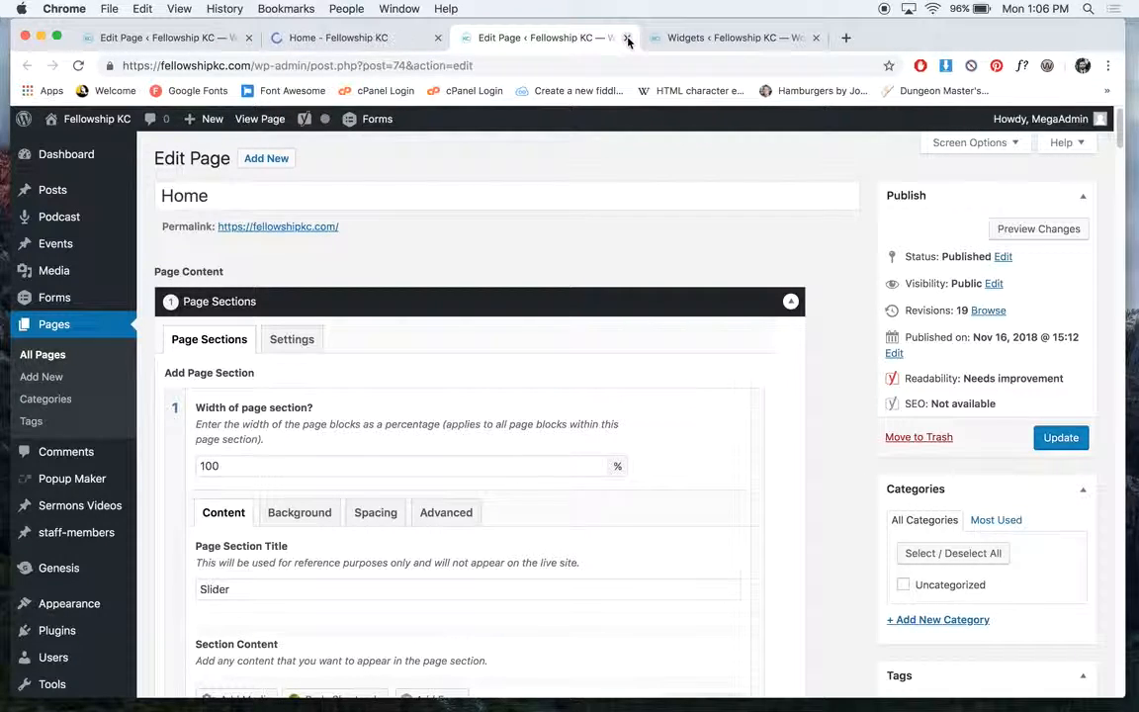
click(627, 38)
click(351, 37)
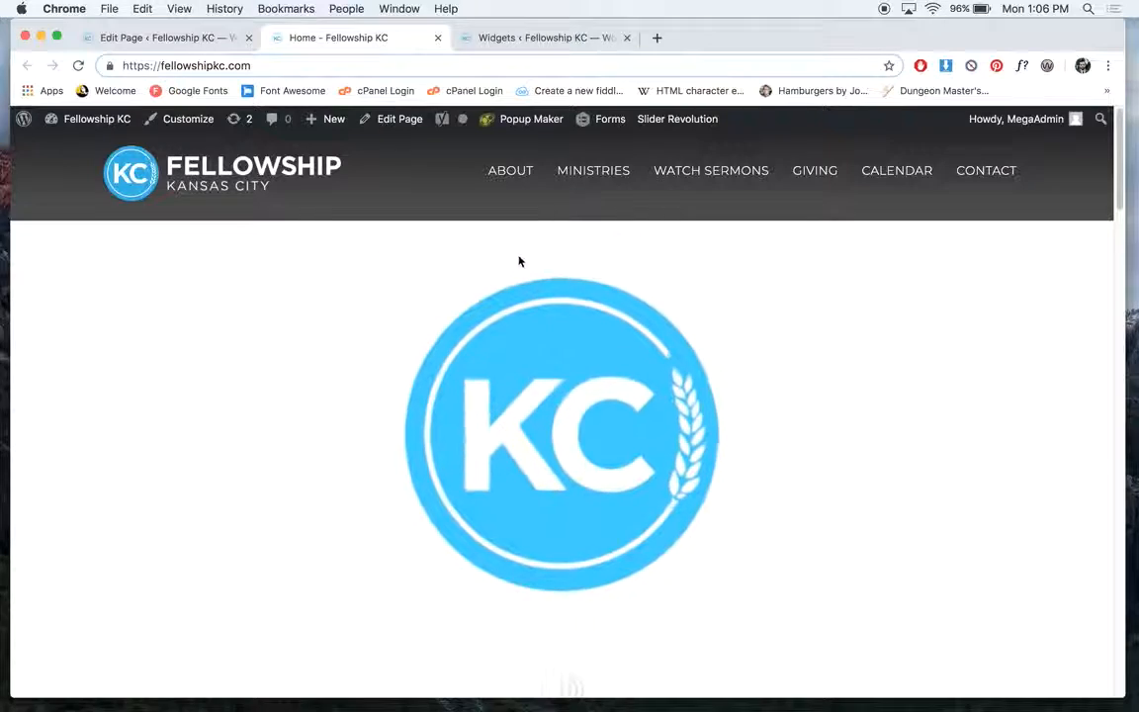
View the live Home page from the slider to Sunday Services and compare it with its page editor
mouse_move(590, 174)
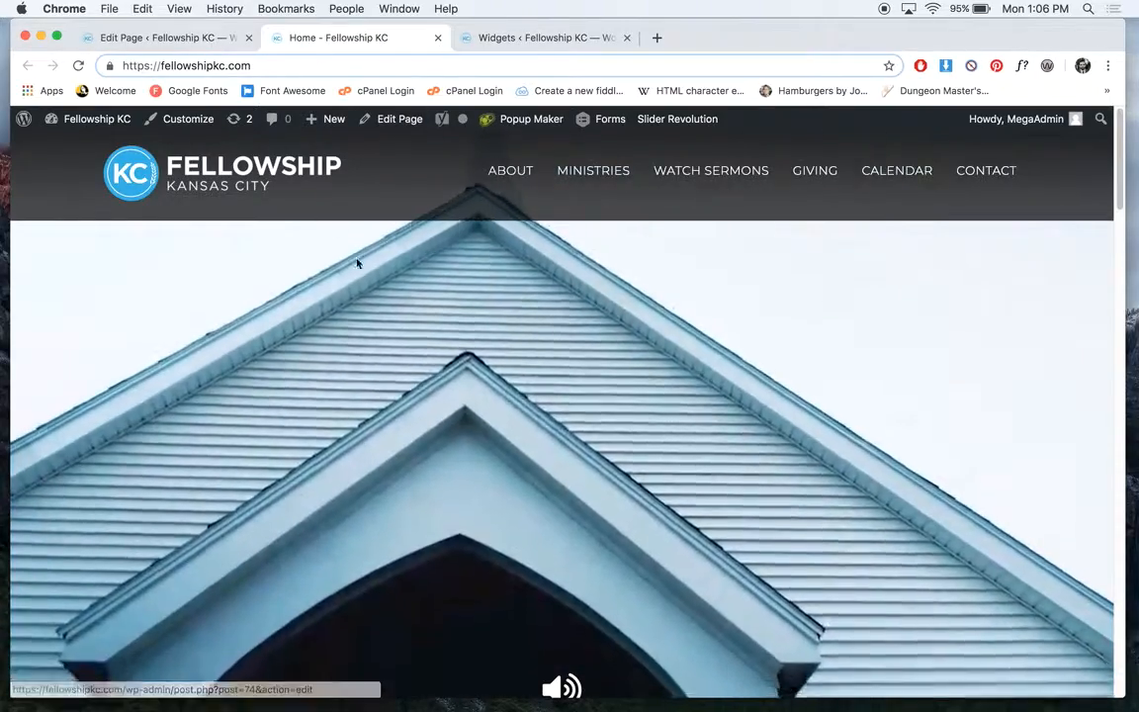
scroll(357, 263, down, 5)
scroll(546, 421, down, 1)
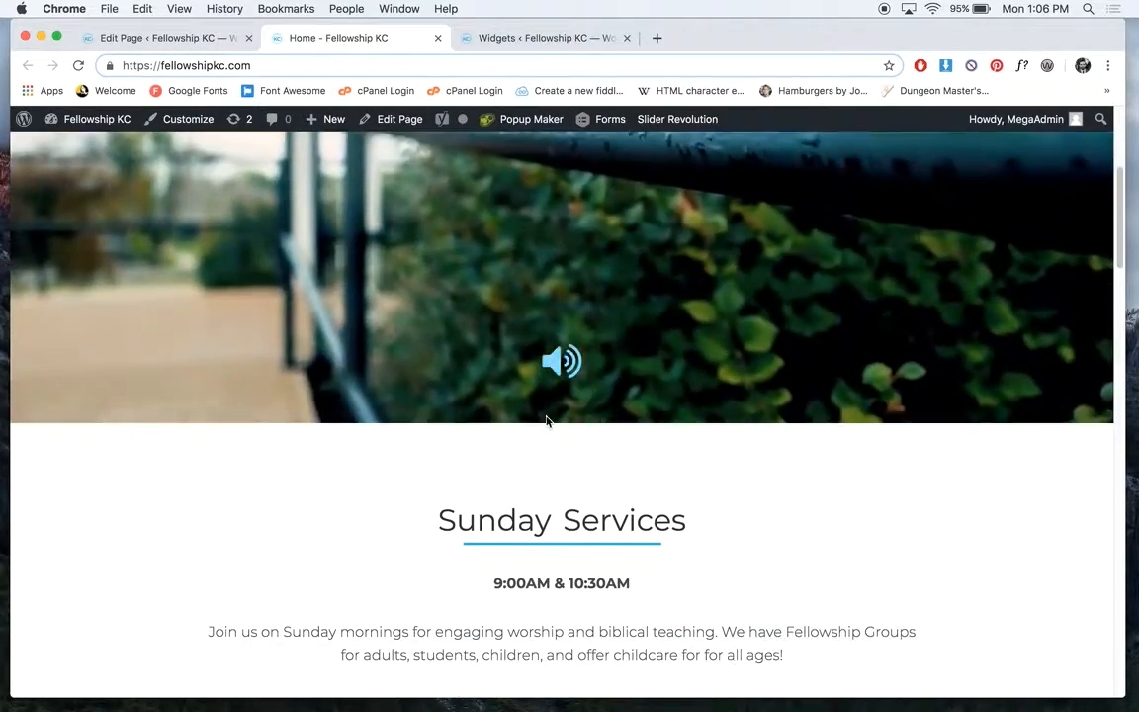
click(185, 37)
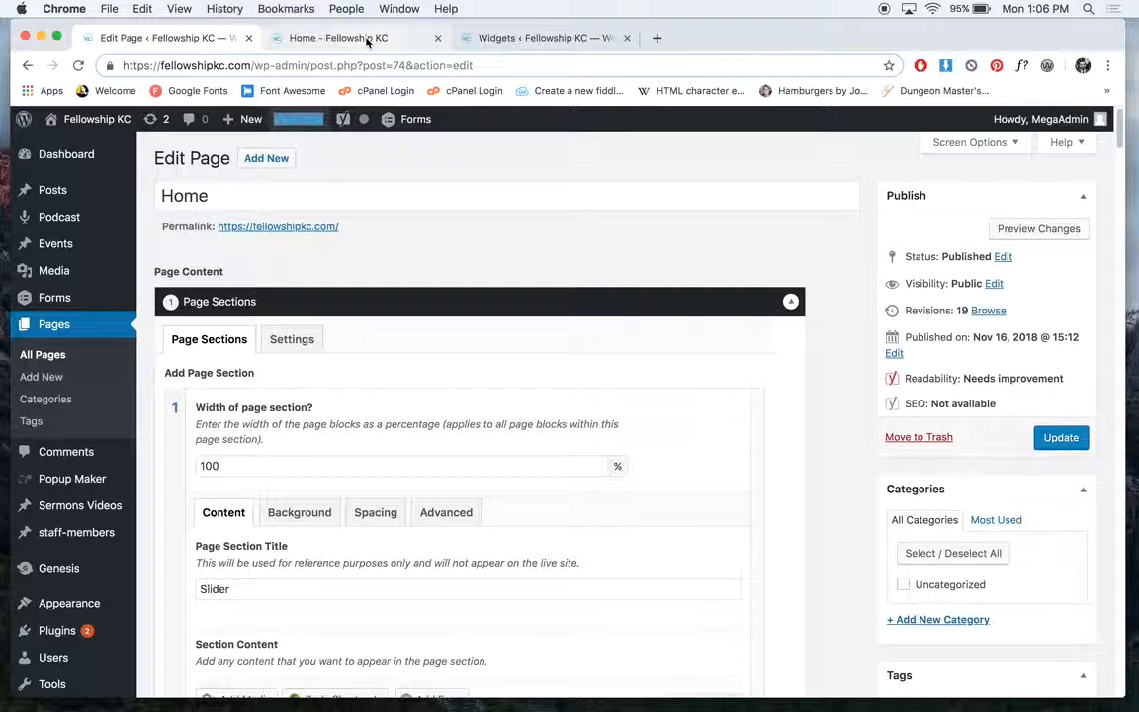
click(366, 38)
click(158, 38)
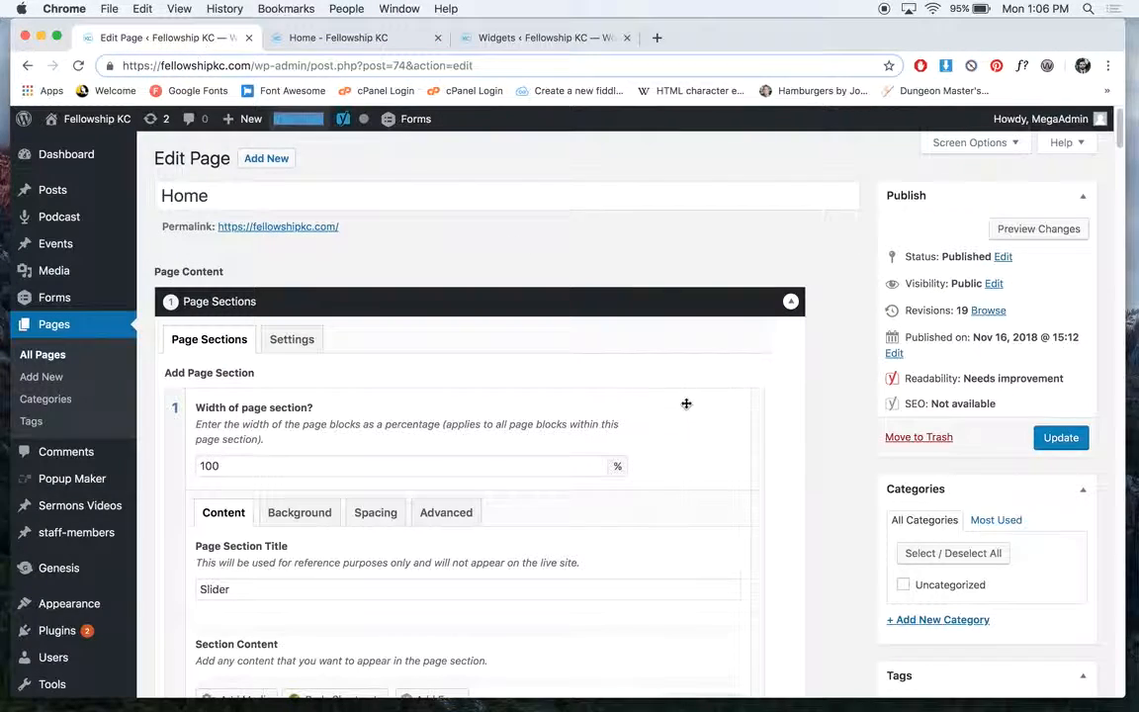
Examine the Home page's Slider and Sunday Services sections in the editor, including their titles and content
scroll(652, 382, down, 1)
scroll(650, 379, down, 2)
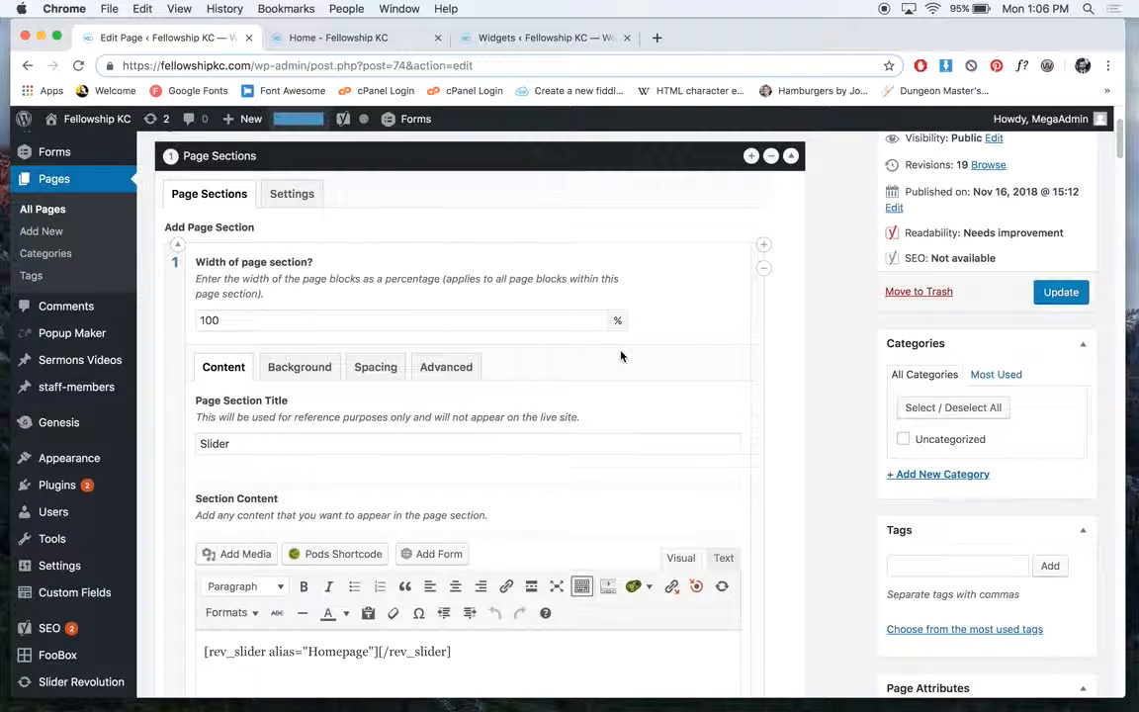
scroll(414, 385, down, 1)
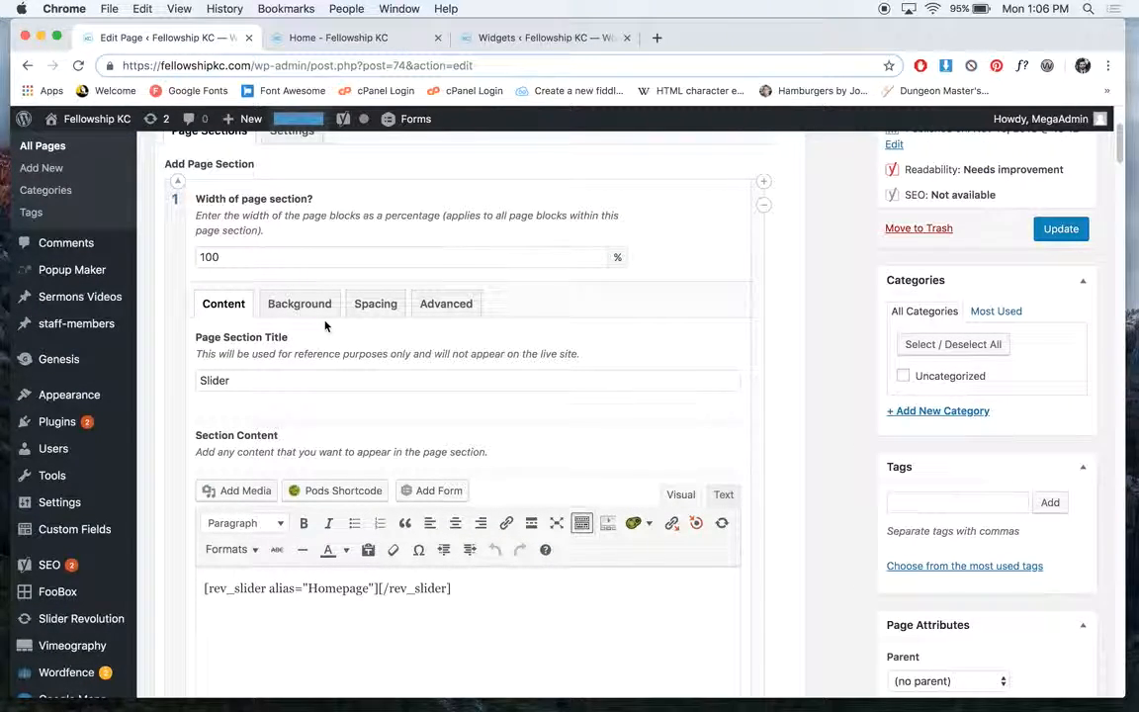
scroll(376, 588, down, 12)
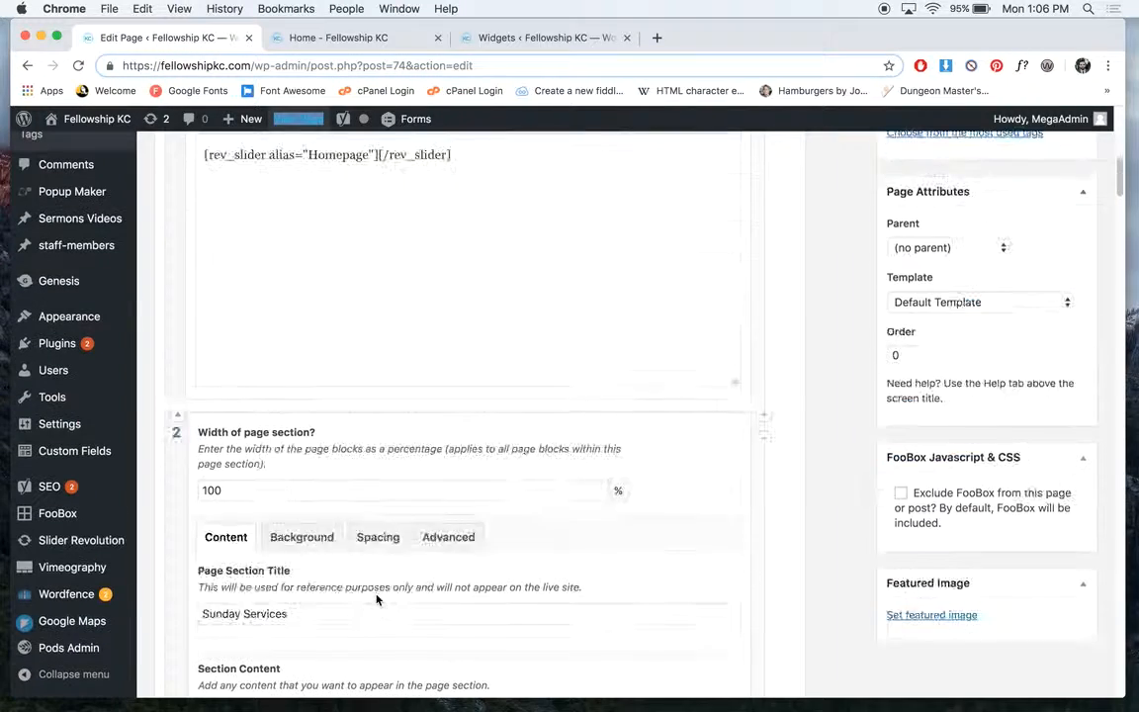
scroll(409, 516, down, 1)
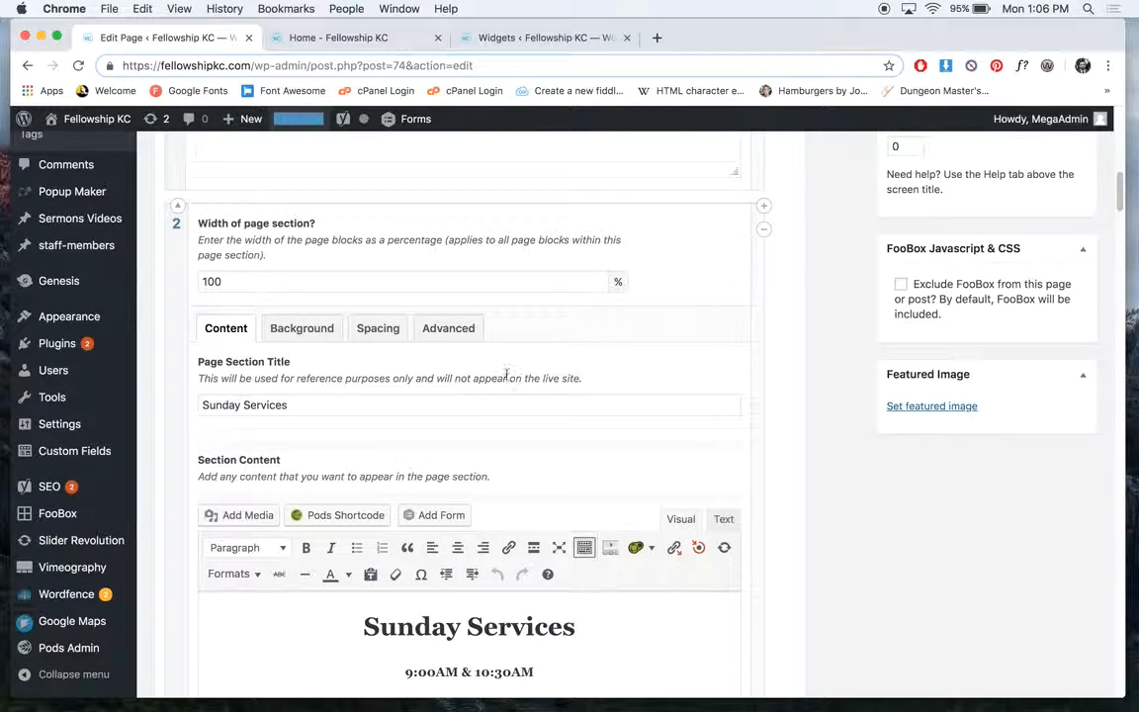
scroll(643, 309, down, 15)
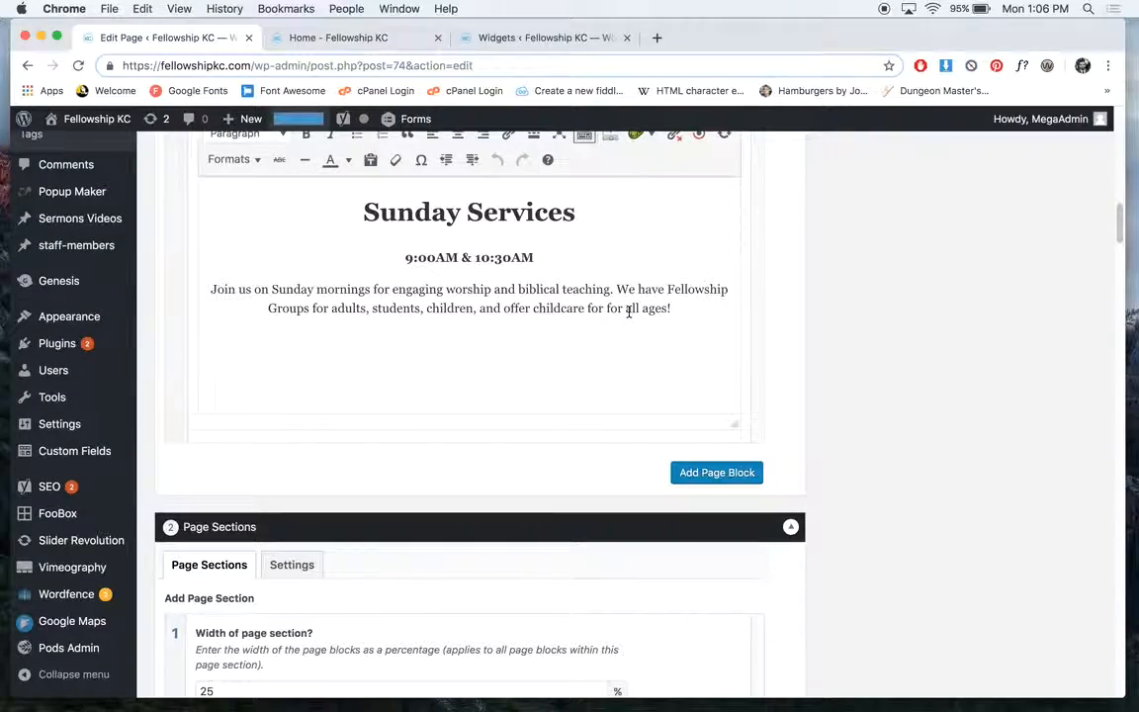
scroll(626, 316, up, 5)
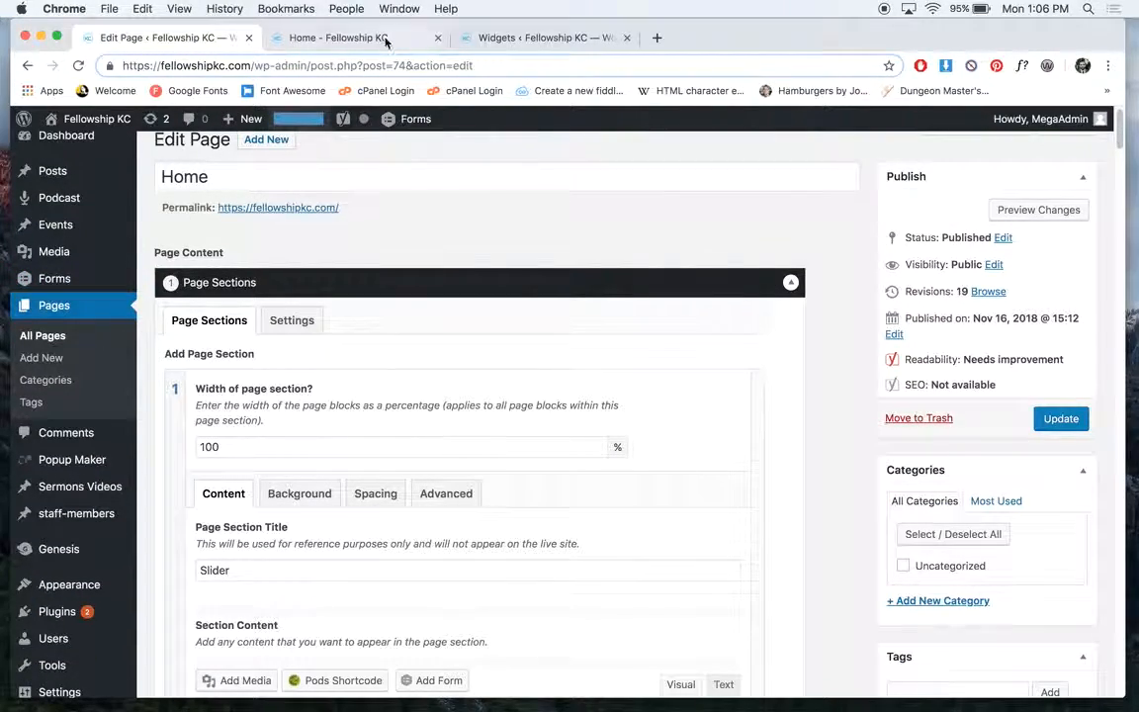
Check how the slider and the Sunday Services text appear on the live Home page
click(385, 39)
scroll(560, 364, down, 1)
scroll(560, 363, up, 4)
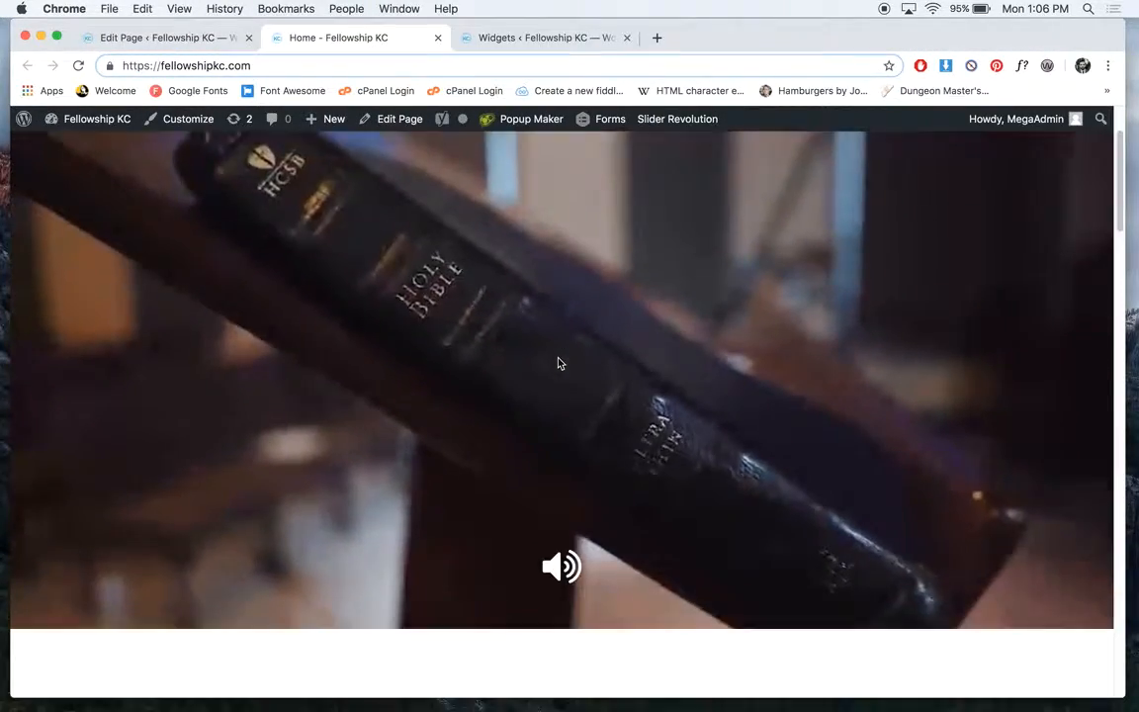
scroll(559, 363, down, 4)
drag(209, 498, 430, 498)
click(544, 501)
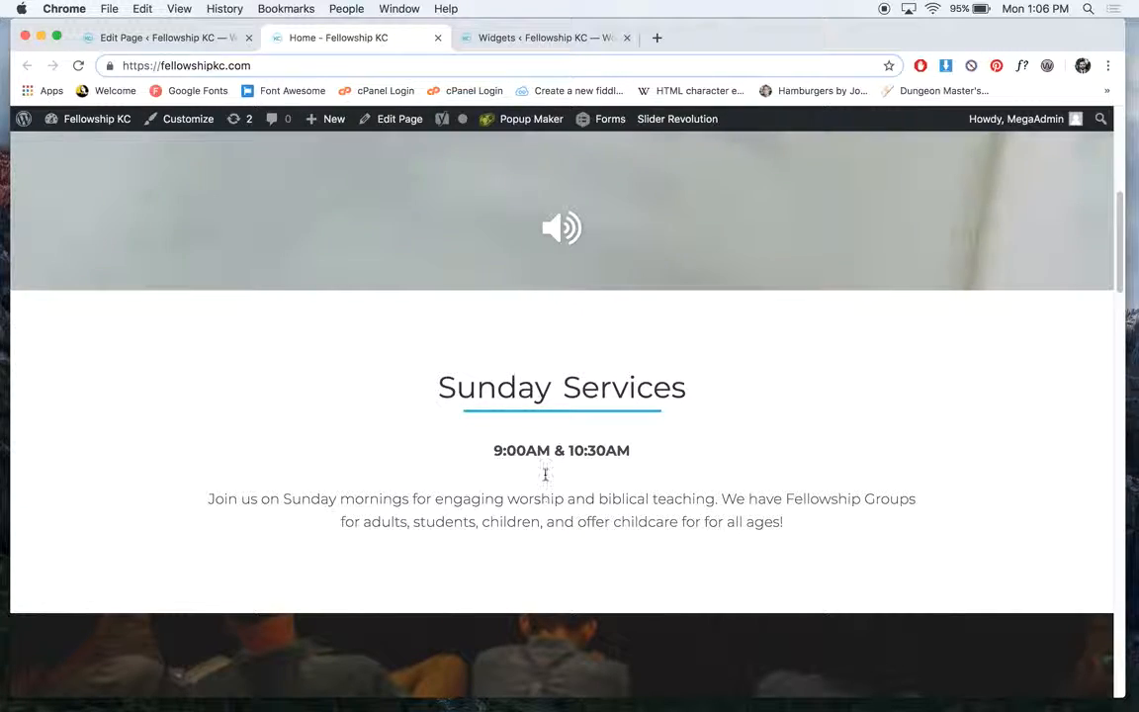
In the Home page editor, append "Add some more content here!" to the end of the Sunday Services paragraph
click(198, 40)
scroll(508, 467, down, 6)
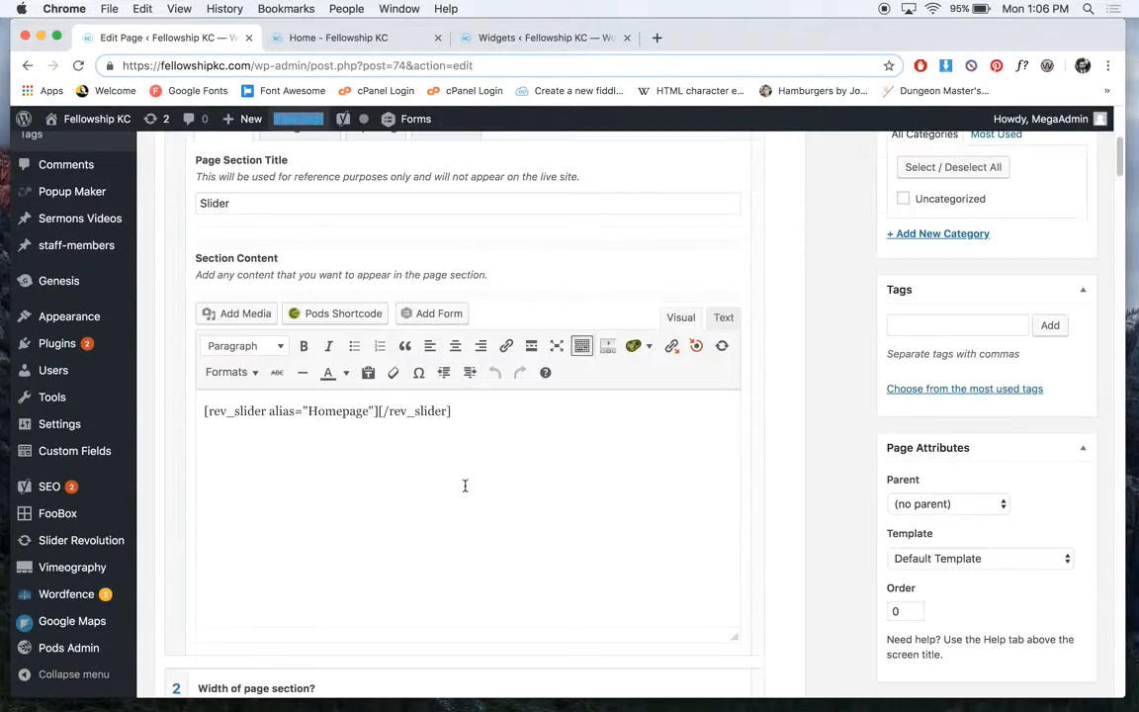
scroll(467, 483, down, 10)
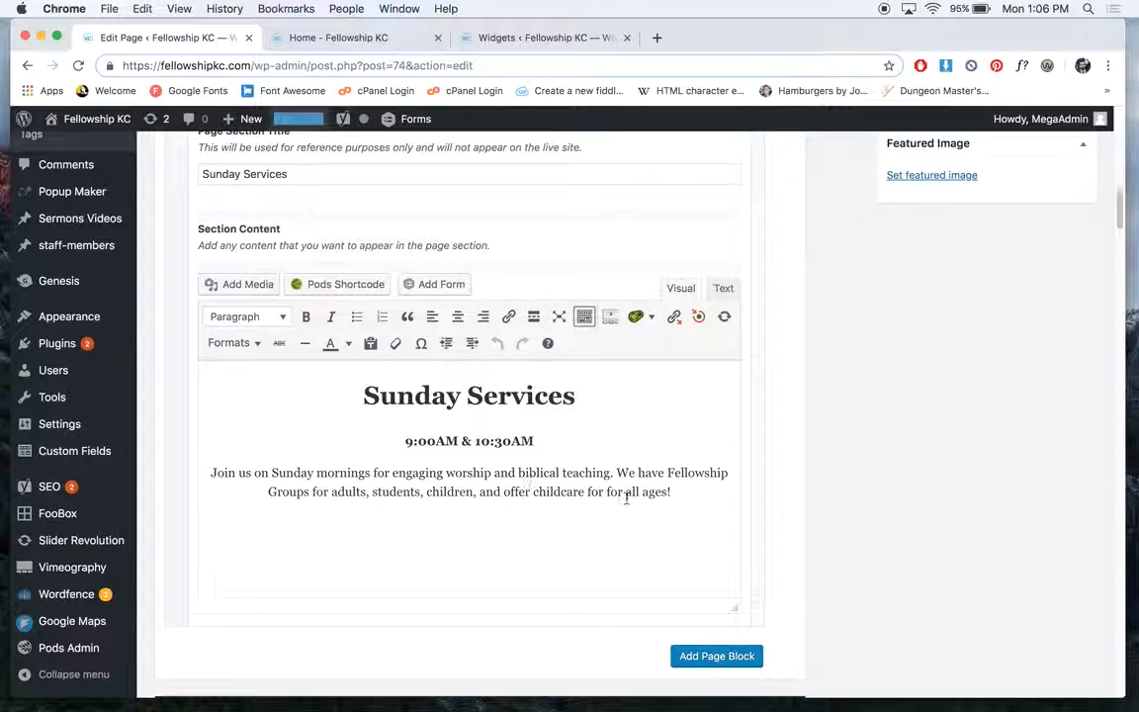
click(673, 491)
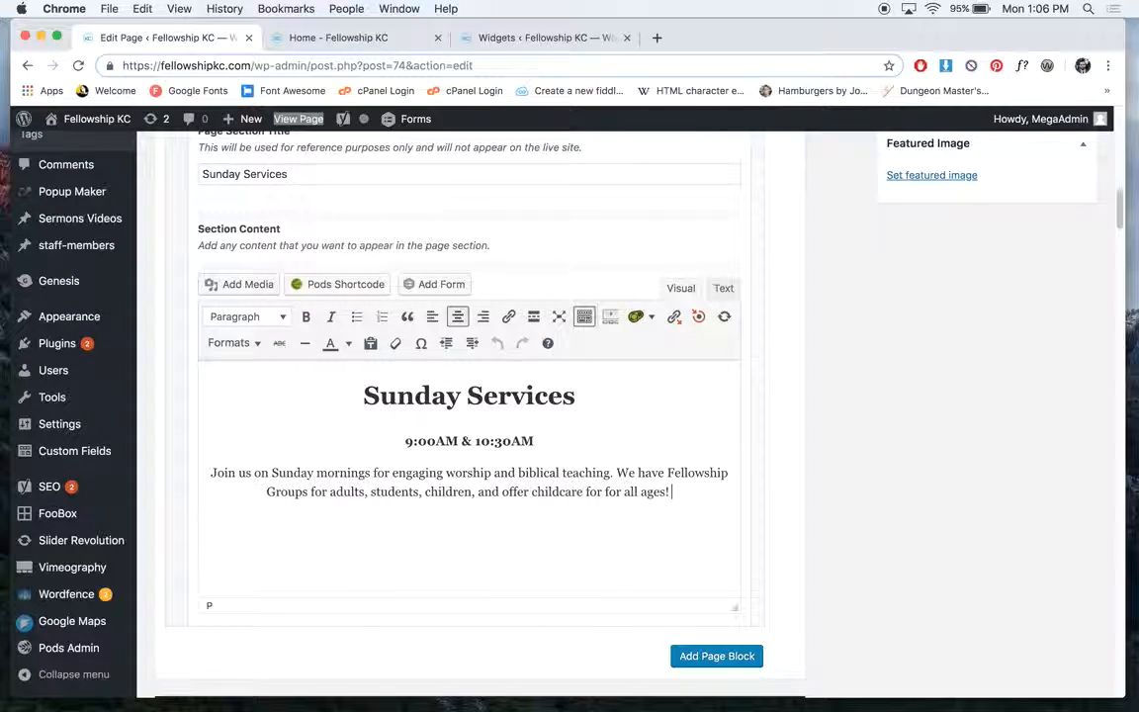
text(Add some)
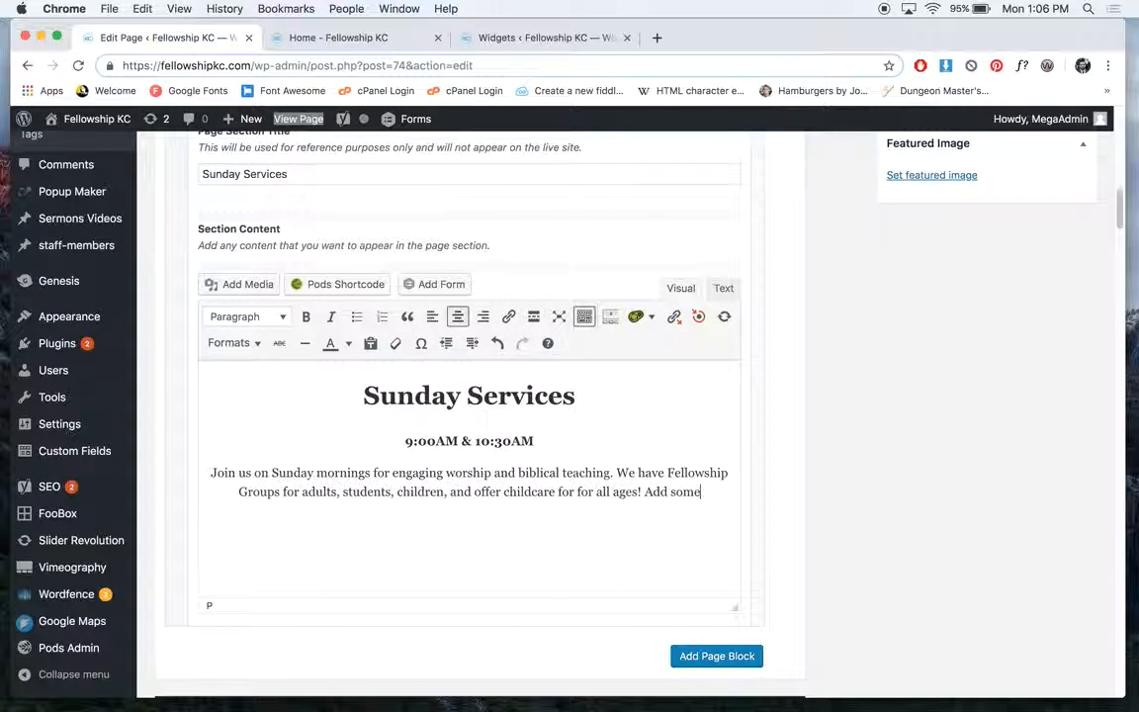
text( more content here!)
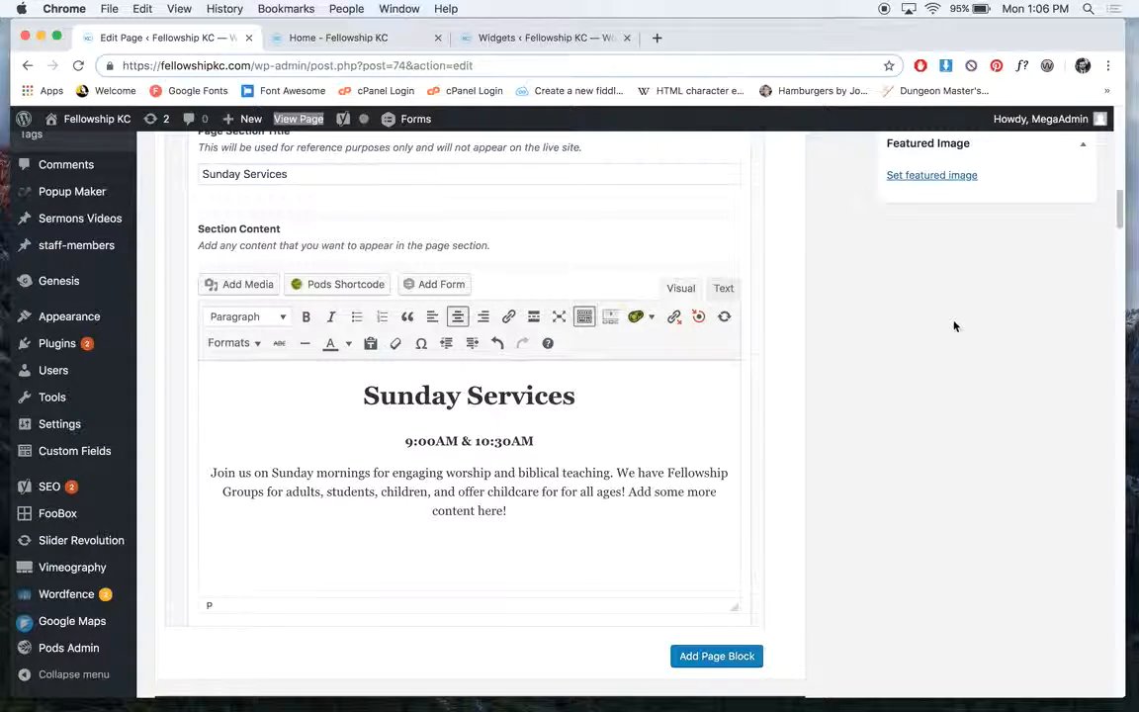
Preview the Home page changes and check the Sunday Services paragraph in the preview
scroll(954, 327, up, 15)
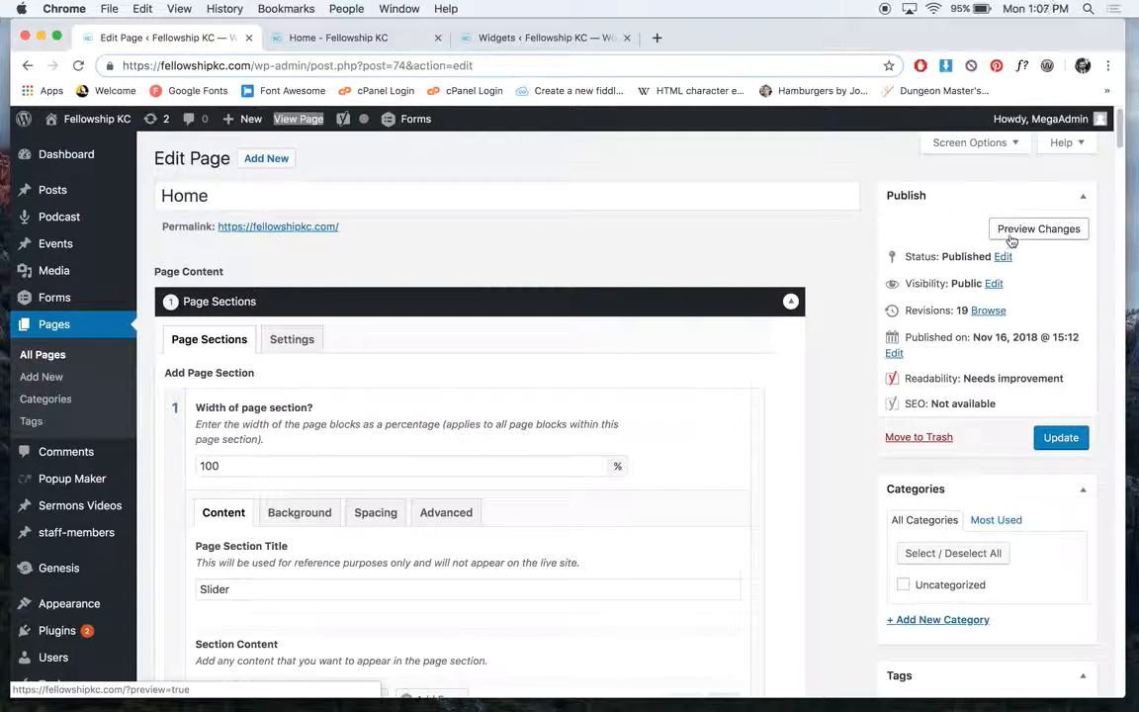
click(1005, 231)
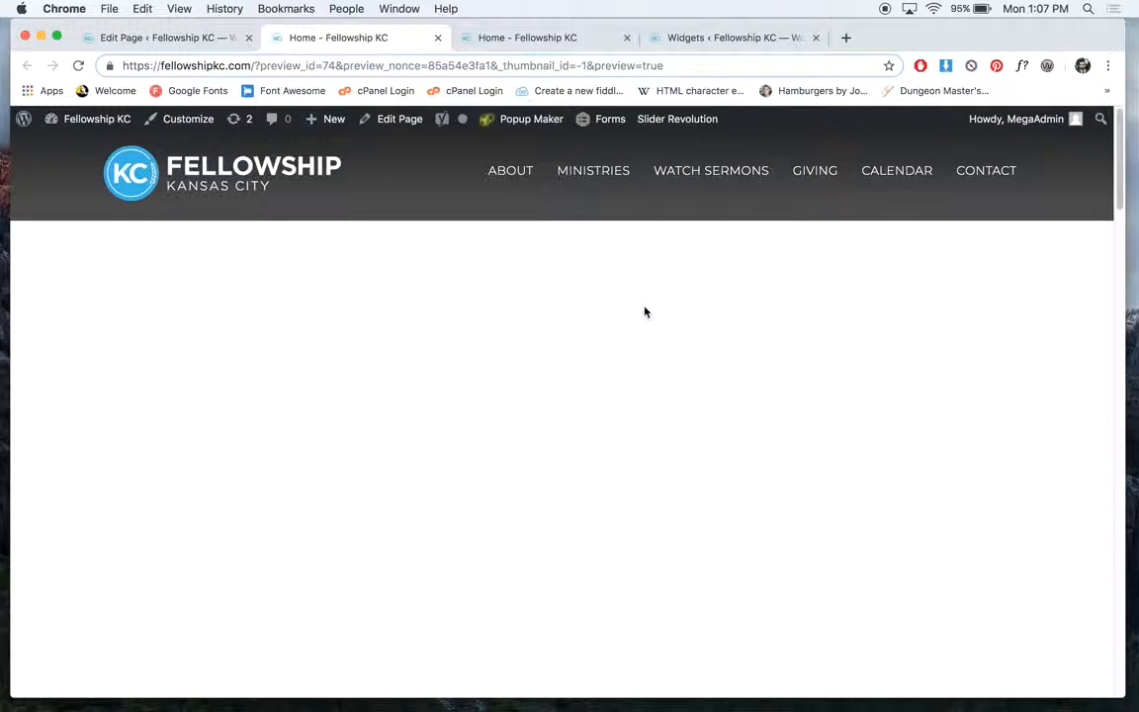
scroll(644, 310, down, 10)
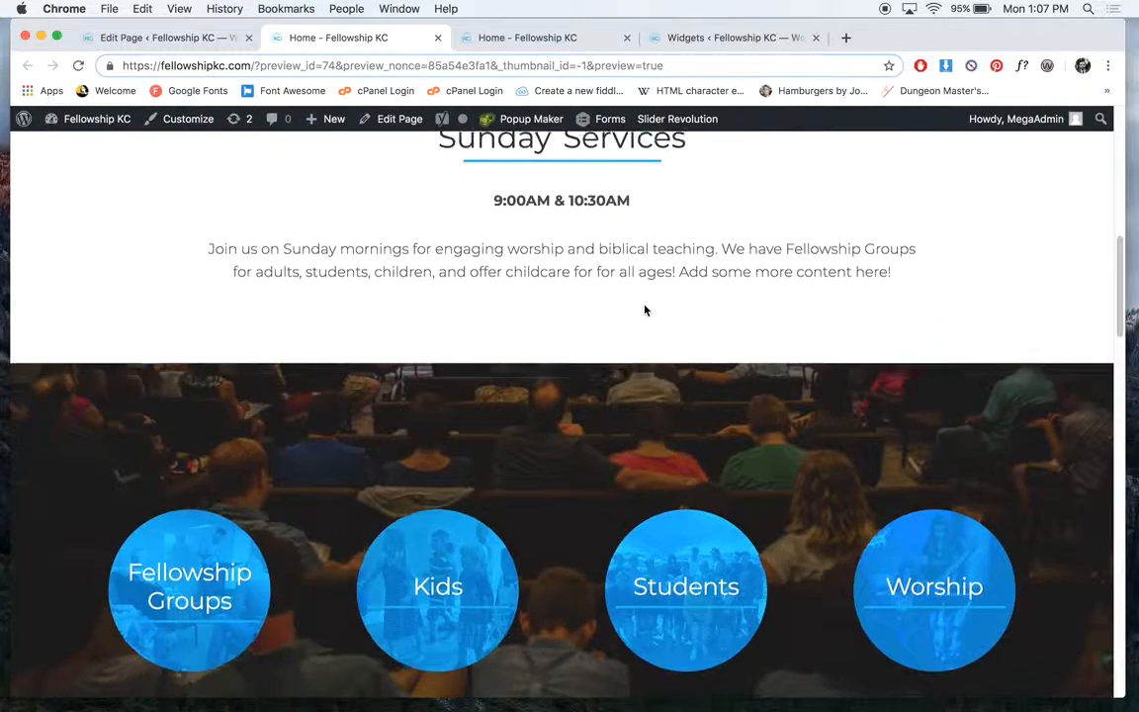
Compare the sentence added to the Sunday Services paragraph in the preview with the text in the Home page editor
scroll(643, 311, up, 8)
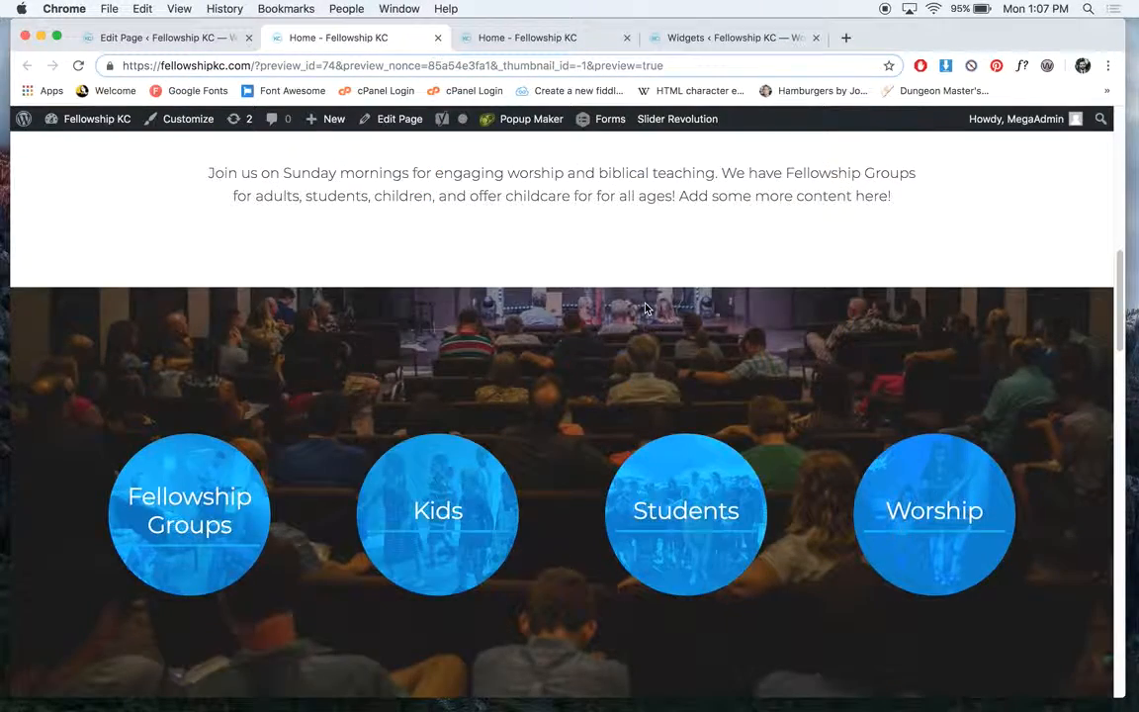
drag(684, 334, 910, 338)
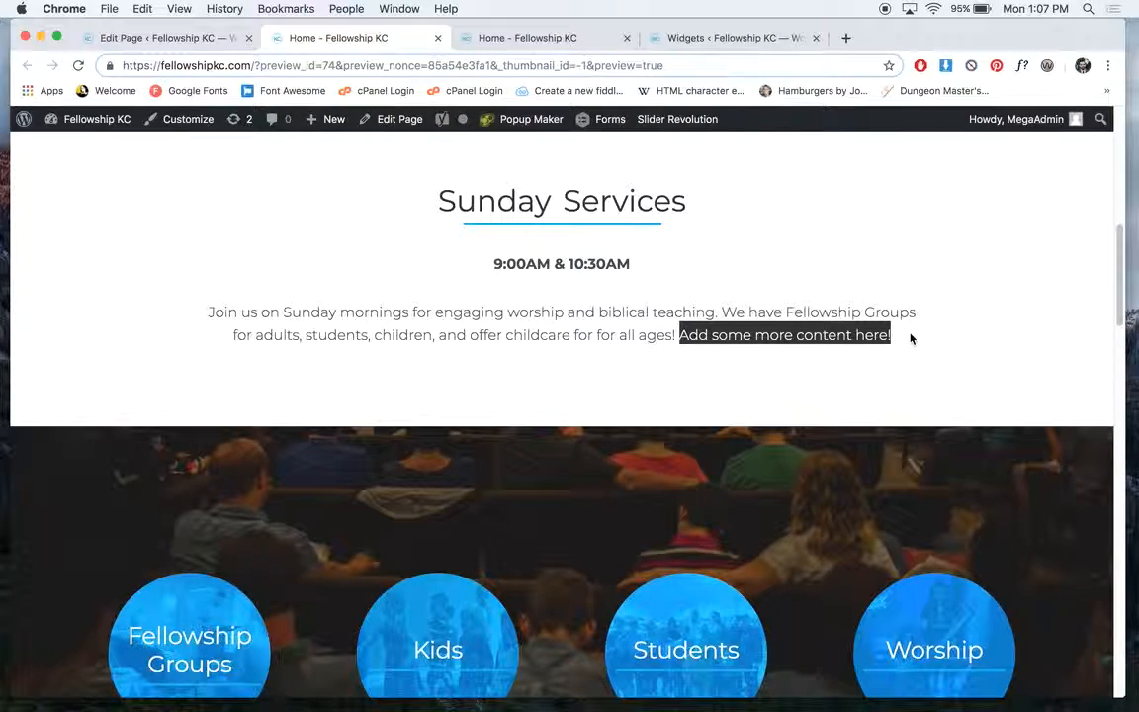
click(158, 38)
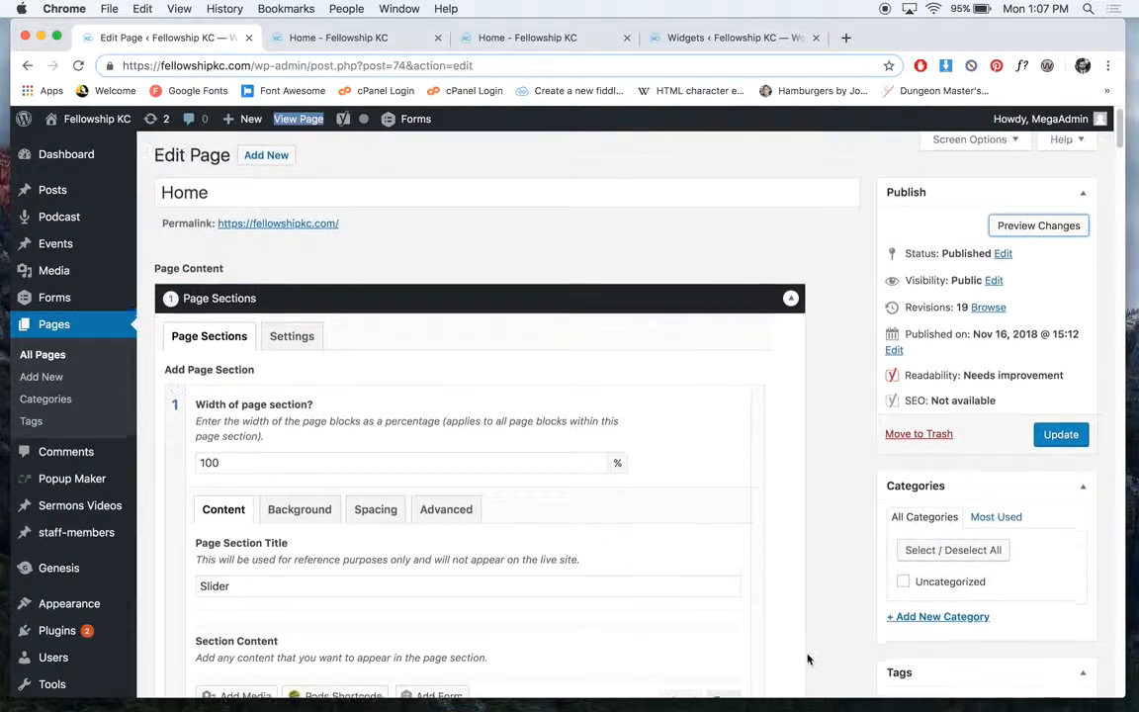
scroll(800, 648, down, 5)
scroll(732, 559, down, 5)
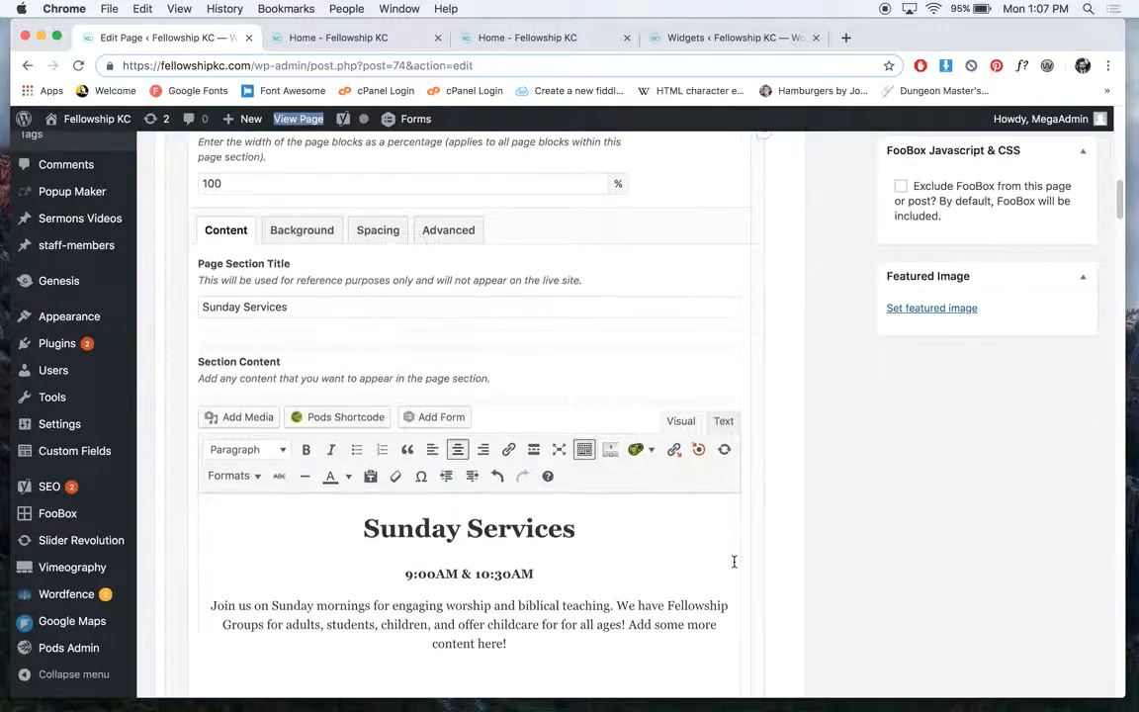
scroll(731, 559, up, 6)
scroll(702, 548, up, 8)
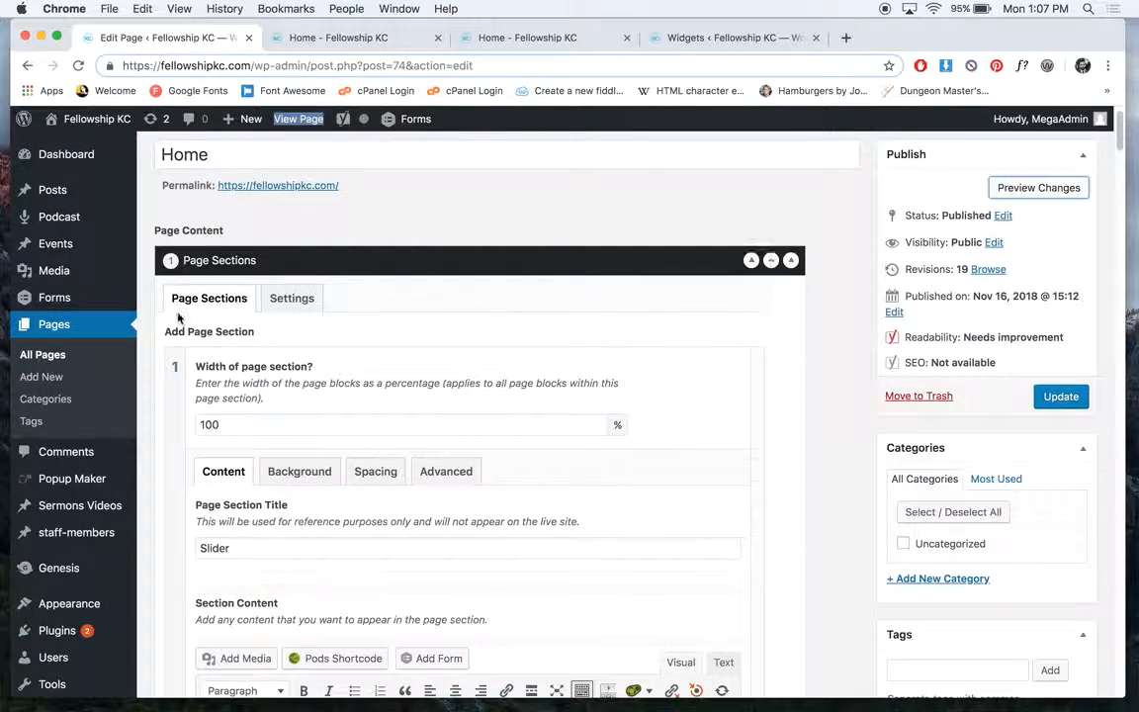
Collapse the Slider section and delete "Add some more content here!" from the Sunday Services paragraph
click(178, 350)
scroll(396, 455, down, 10)
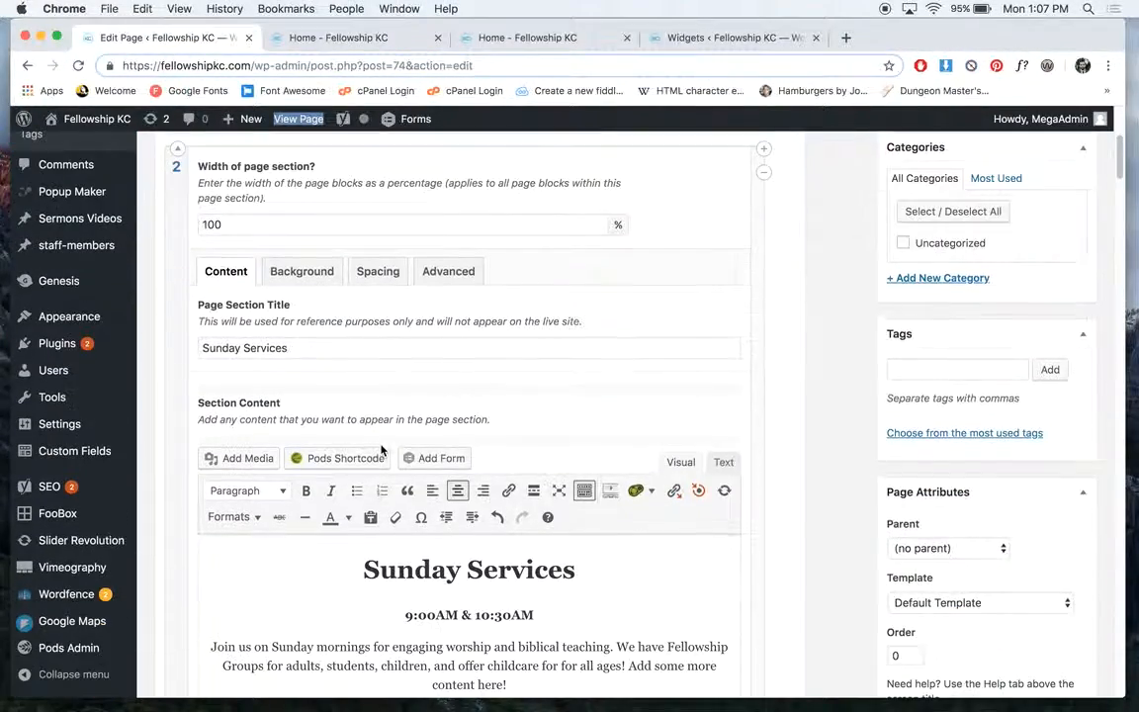
drag(604, 438, 628, 426)
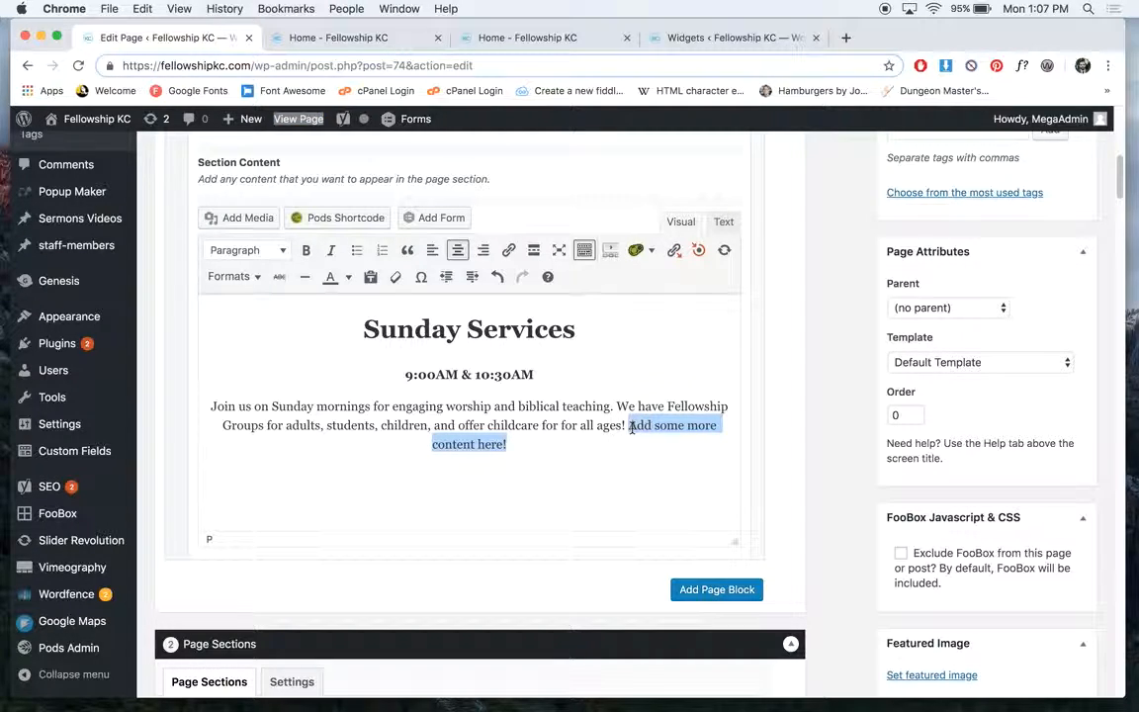
key(BackSpace)
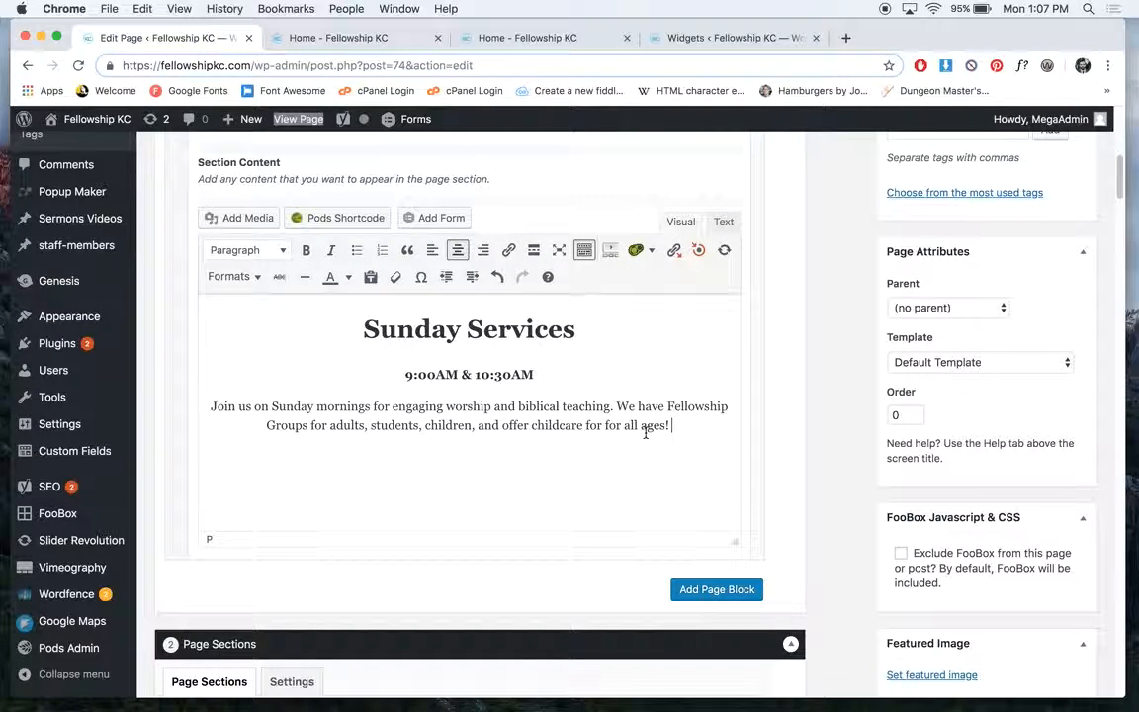
Try bold and left alignment on the Sunday Services paragraph, and return it to plain, centred text
click(306, 255)
click(307, 254)
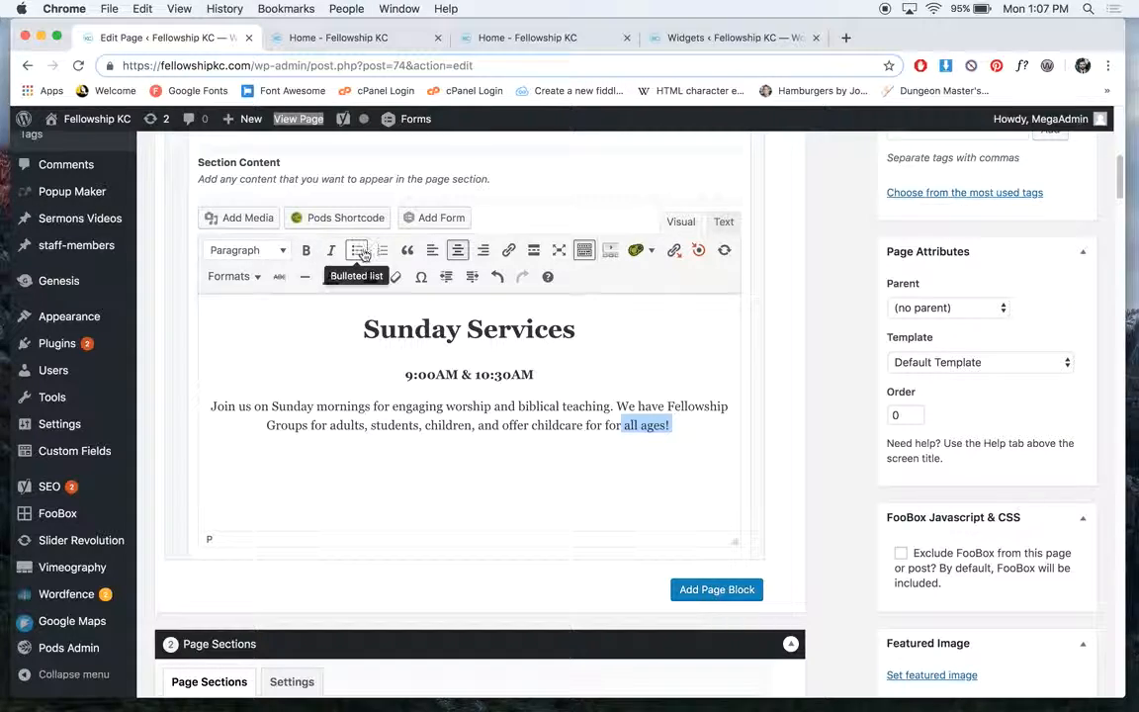
click(433, 251)
click(455, 252)
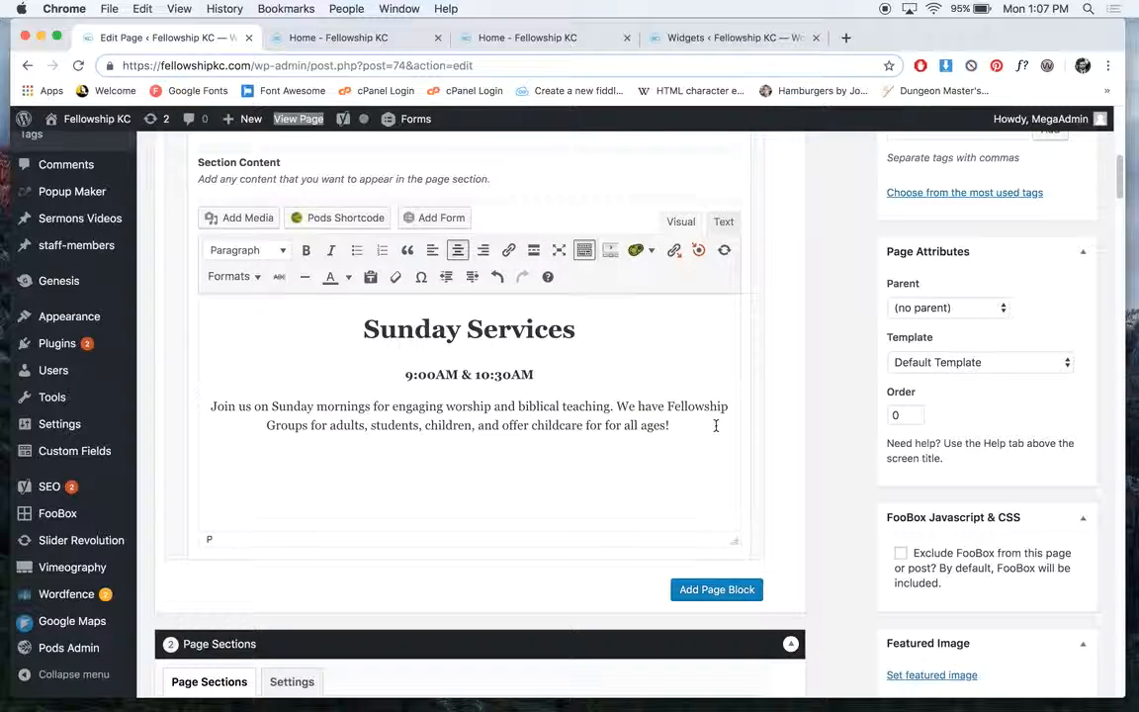
text(Google.com)
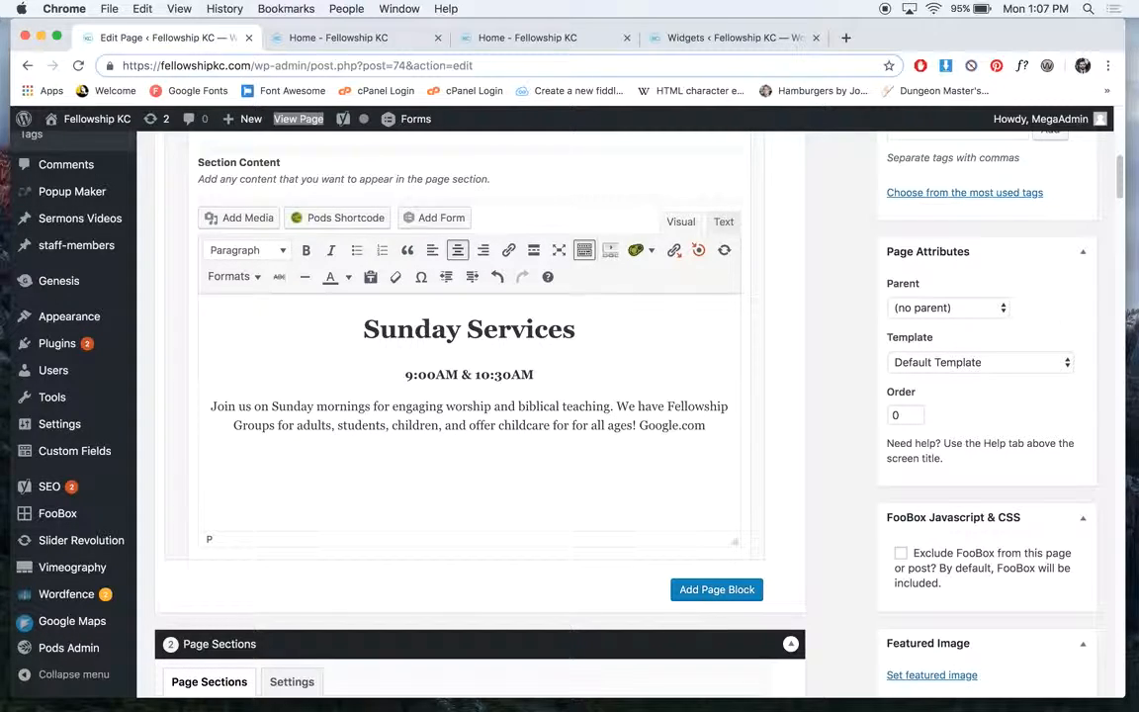
drag(713, 433, 660, 427)
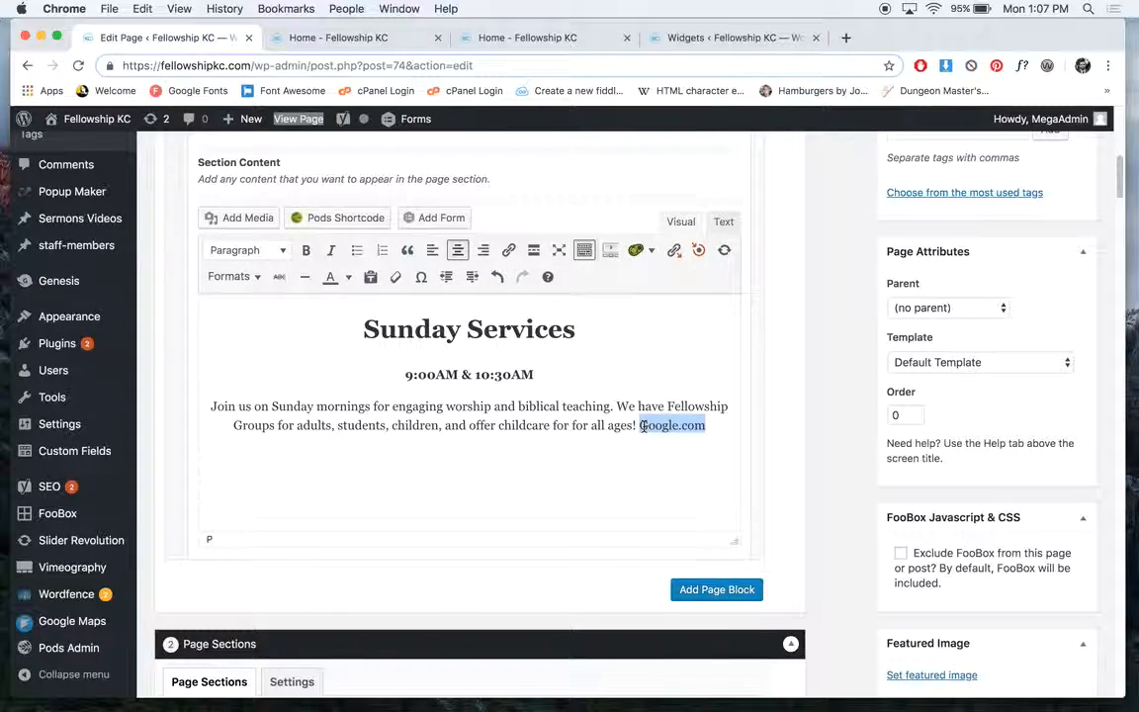
click(510, 251)
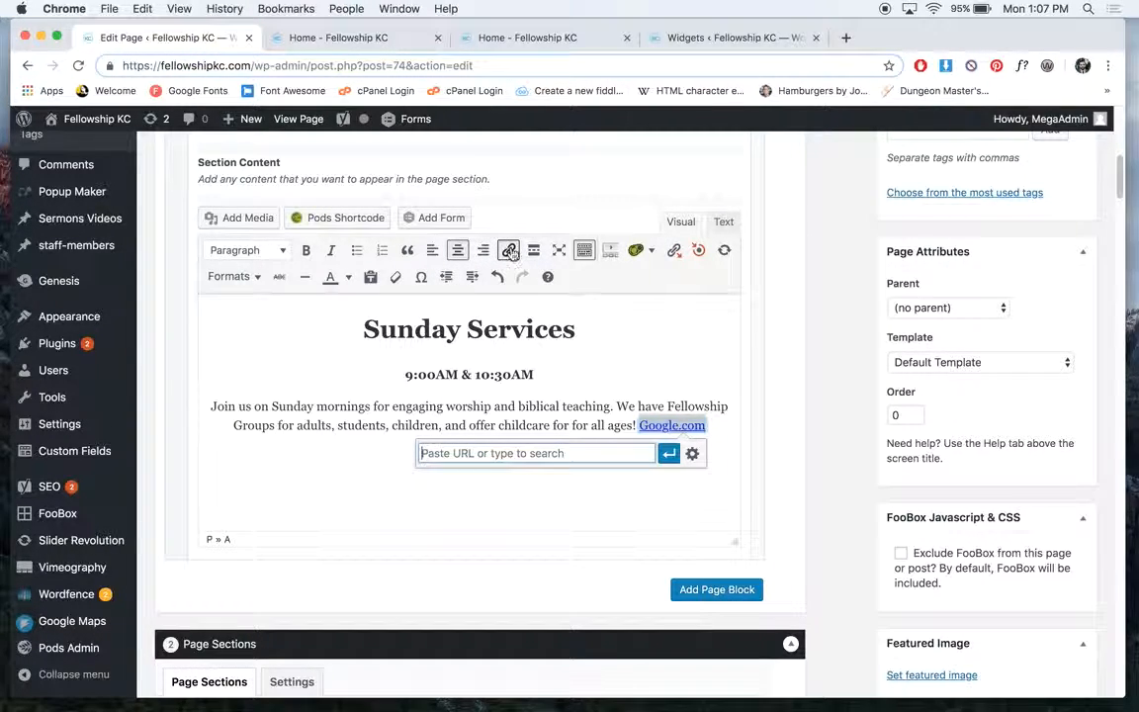
text(http://www.google.com)
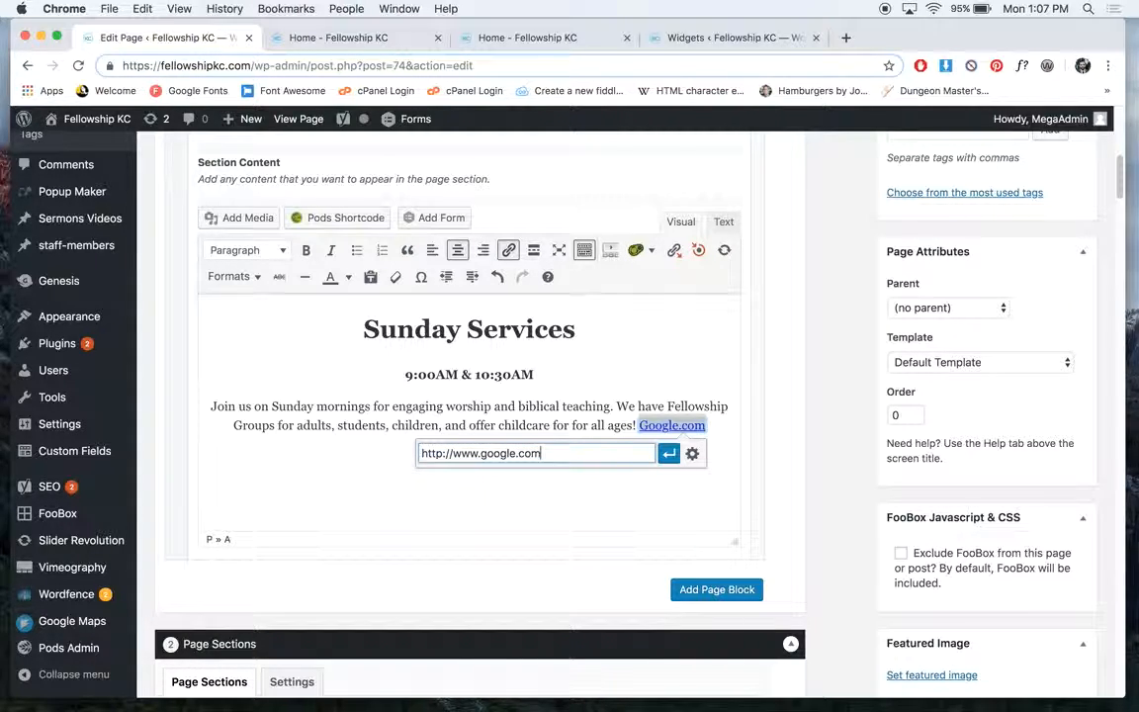
click(669, 452)
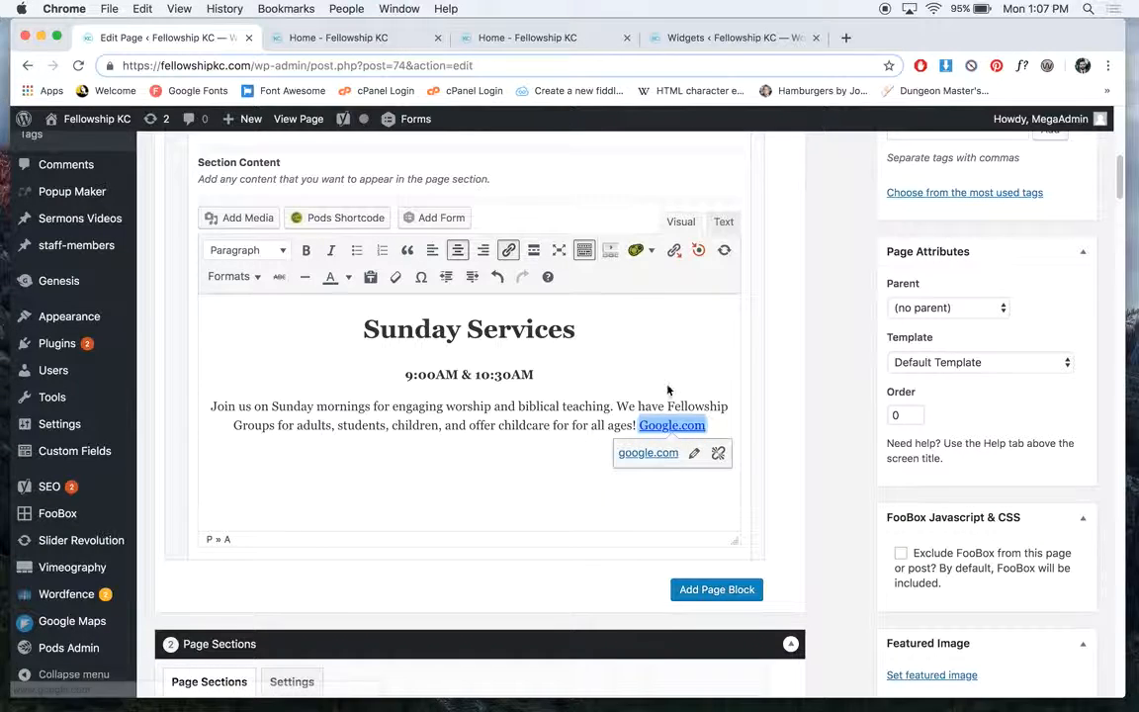
Preview the Home page changes and check the Google.com link in the Sunday Services section
scroll(785, 420, up, 15)
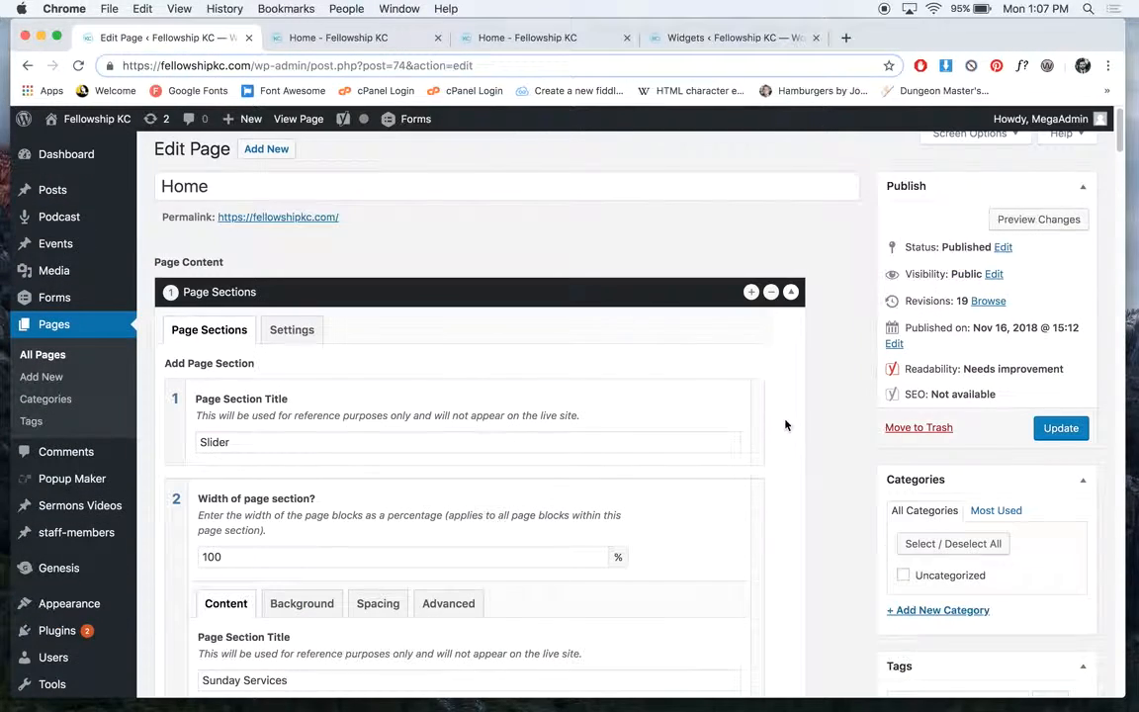
click(1006, 227)
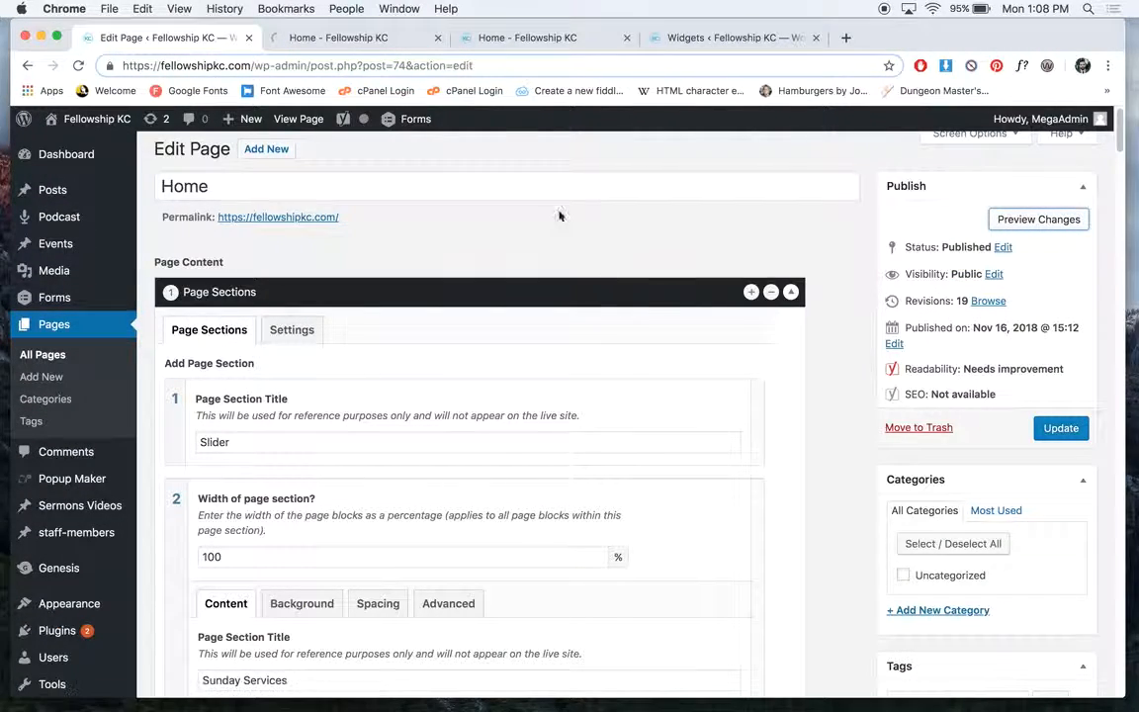
click(357, 39)
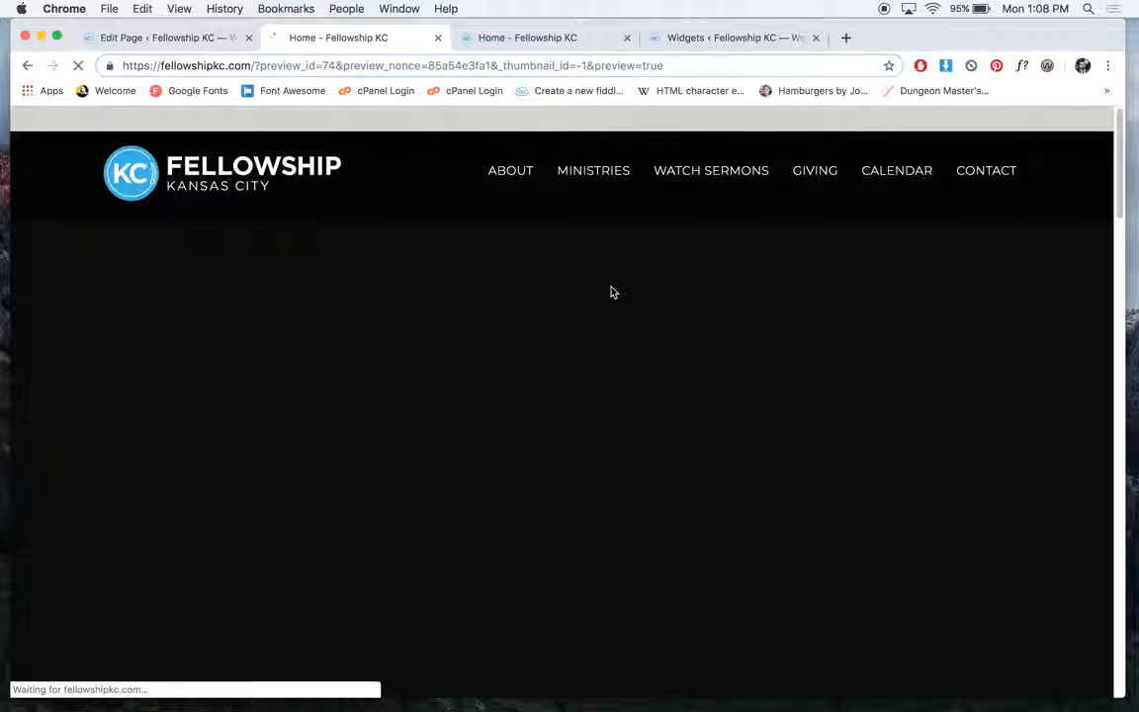
scroll(631, 274, down, 6)
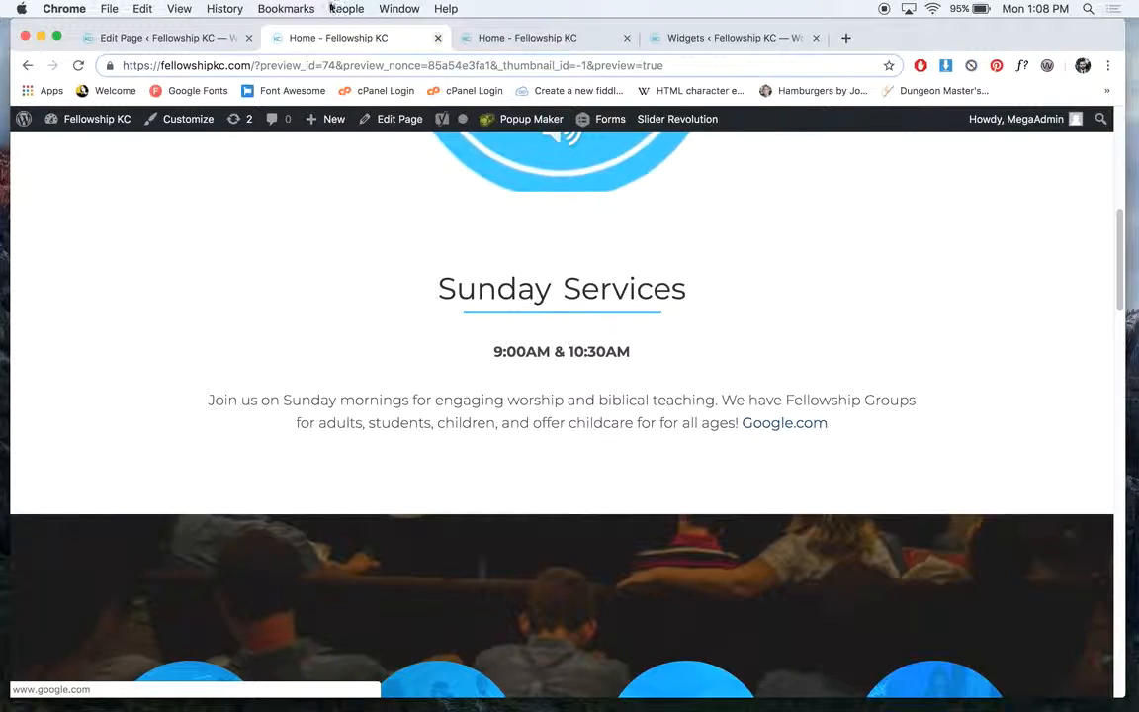
Back in the Home page editor, set the Google.com link to open in a new tab
click(186, 37)
scroll(672, 494, down, 5)
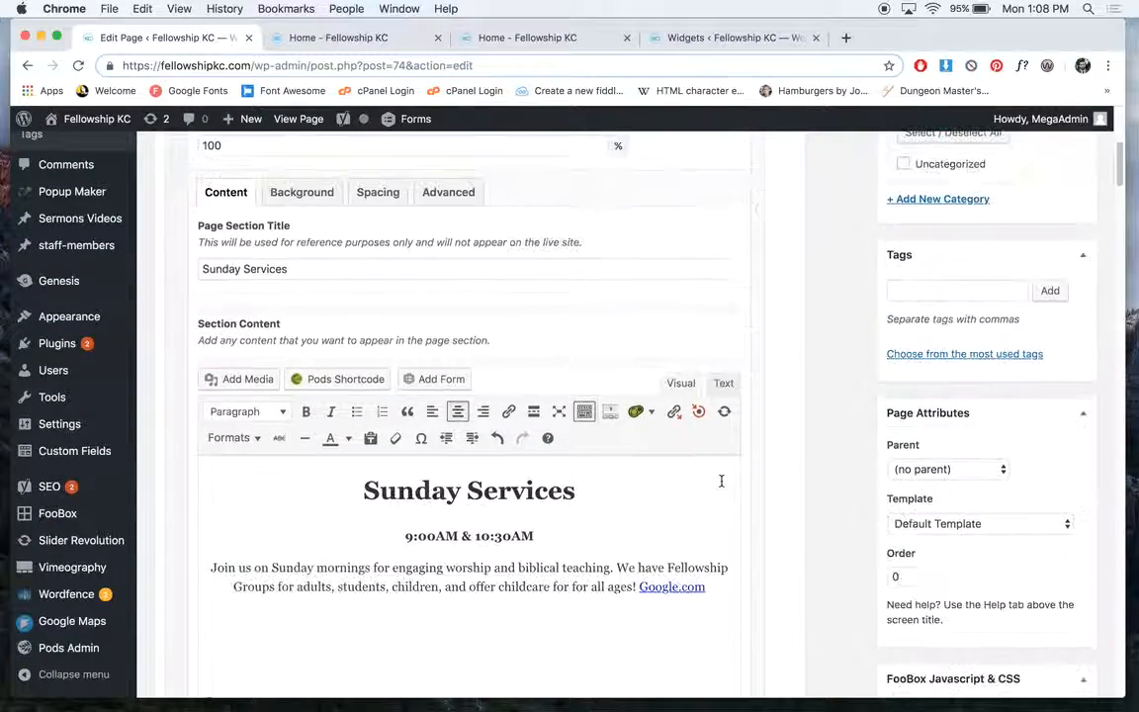
click(685, 558)
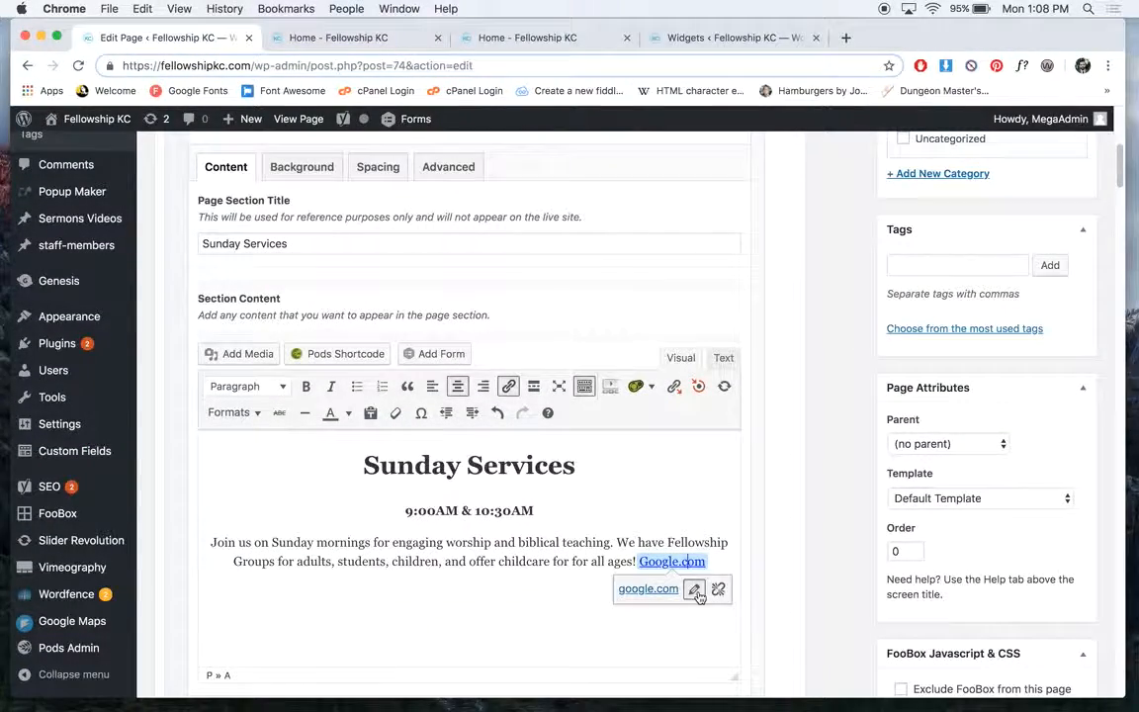
click(693, 588)
click(692, 589)
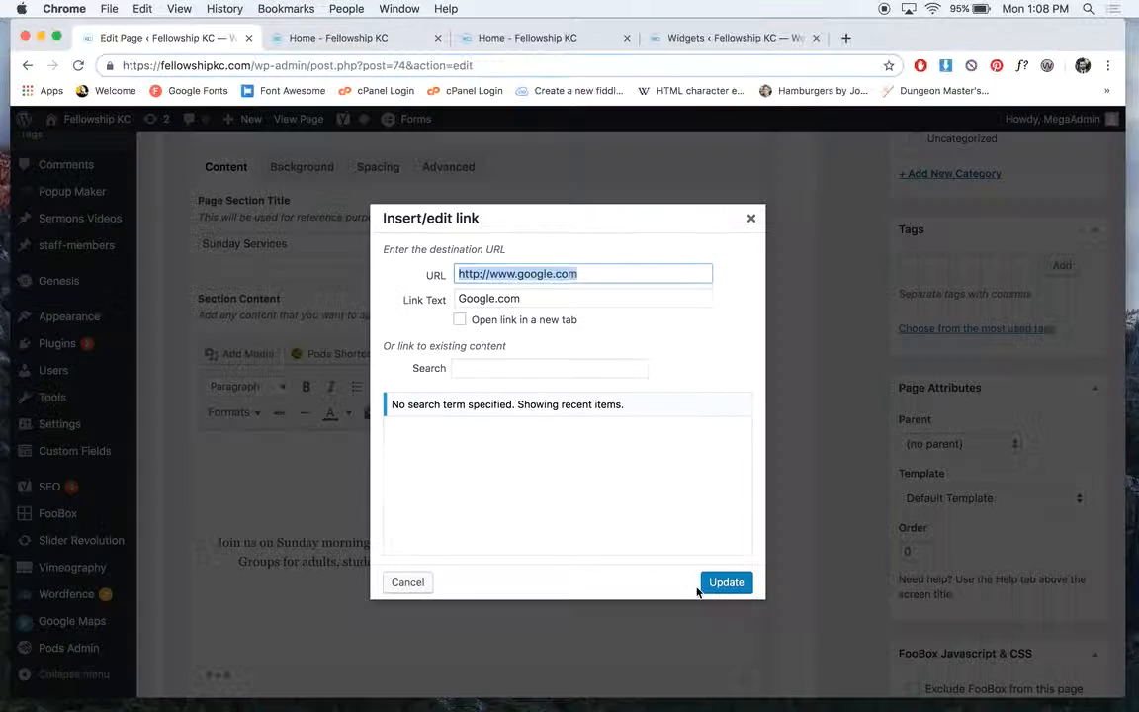
click(460, 321)
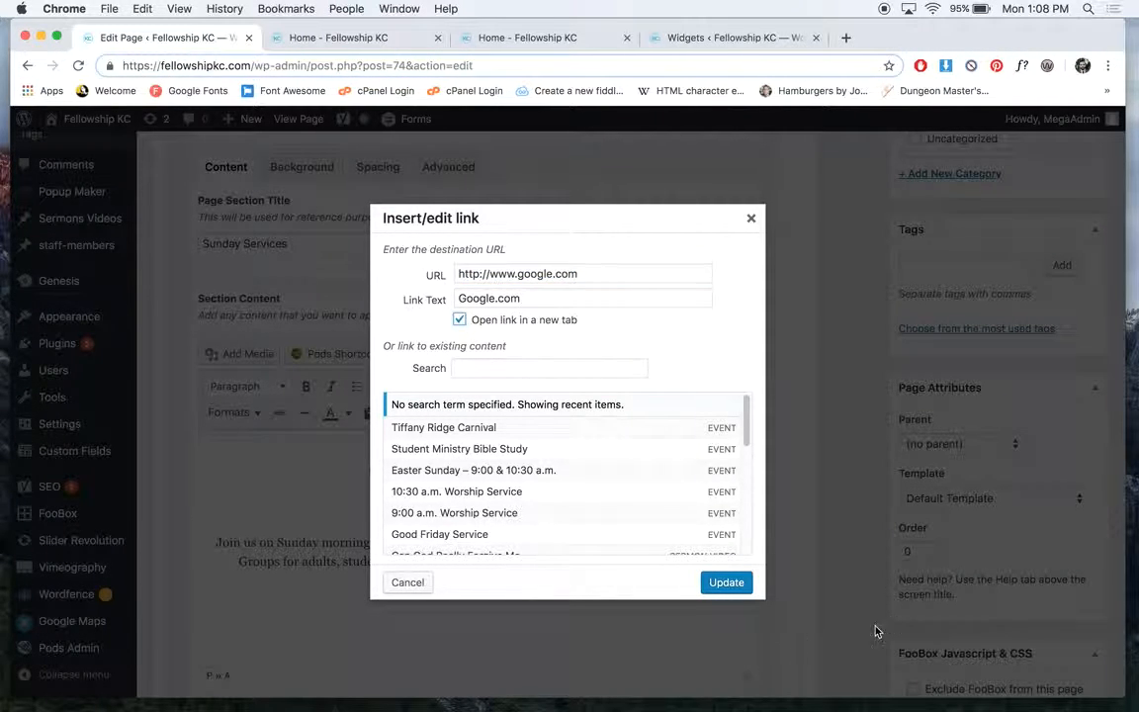
click(727, 583)
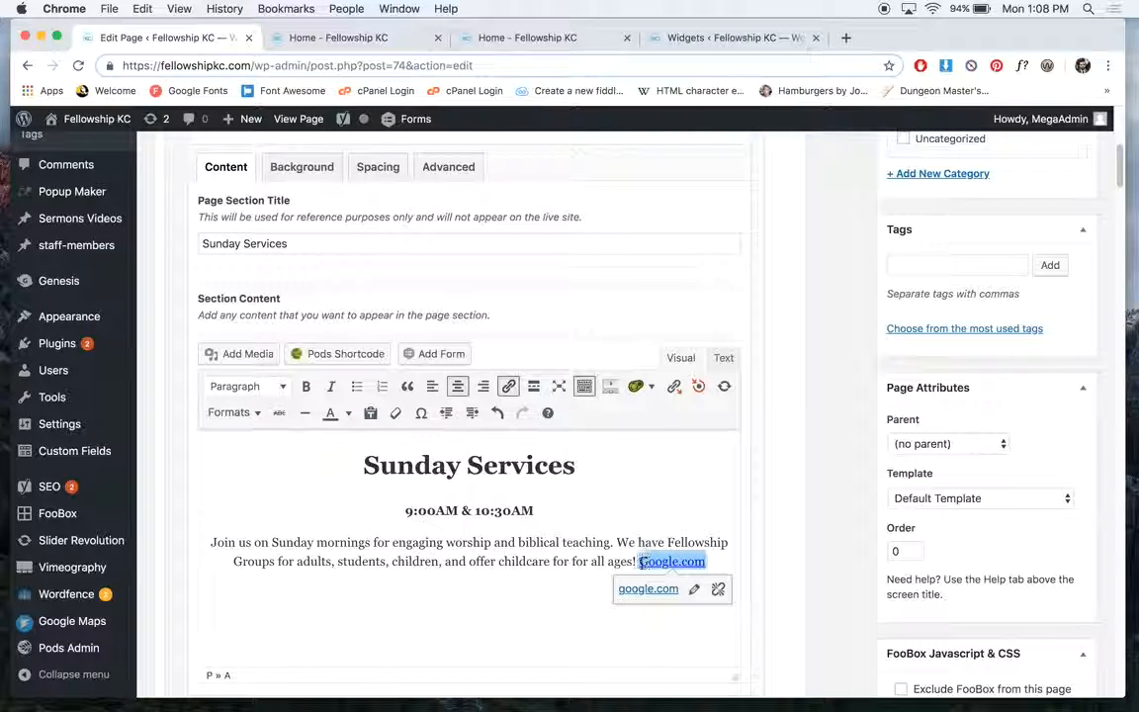
Move the Google.com link onto its own line below the paragraph and apply the Button format to it
click(639, 562)
key(Return)
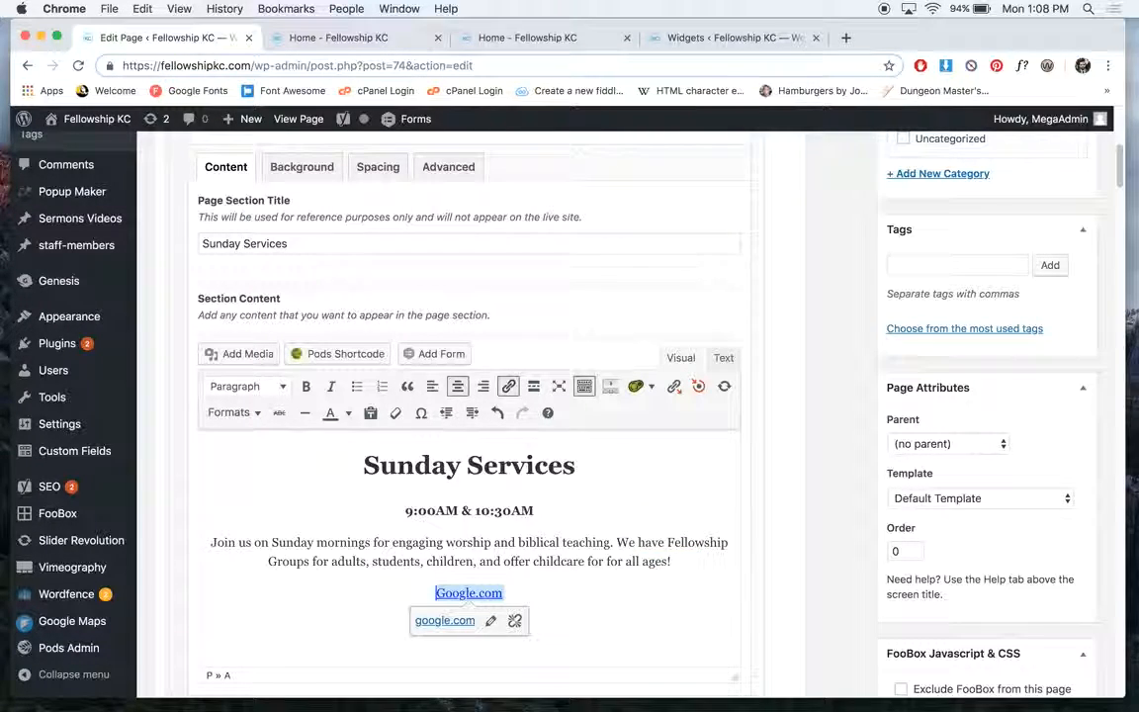
drag(592, 590, 414, 592)
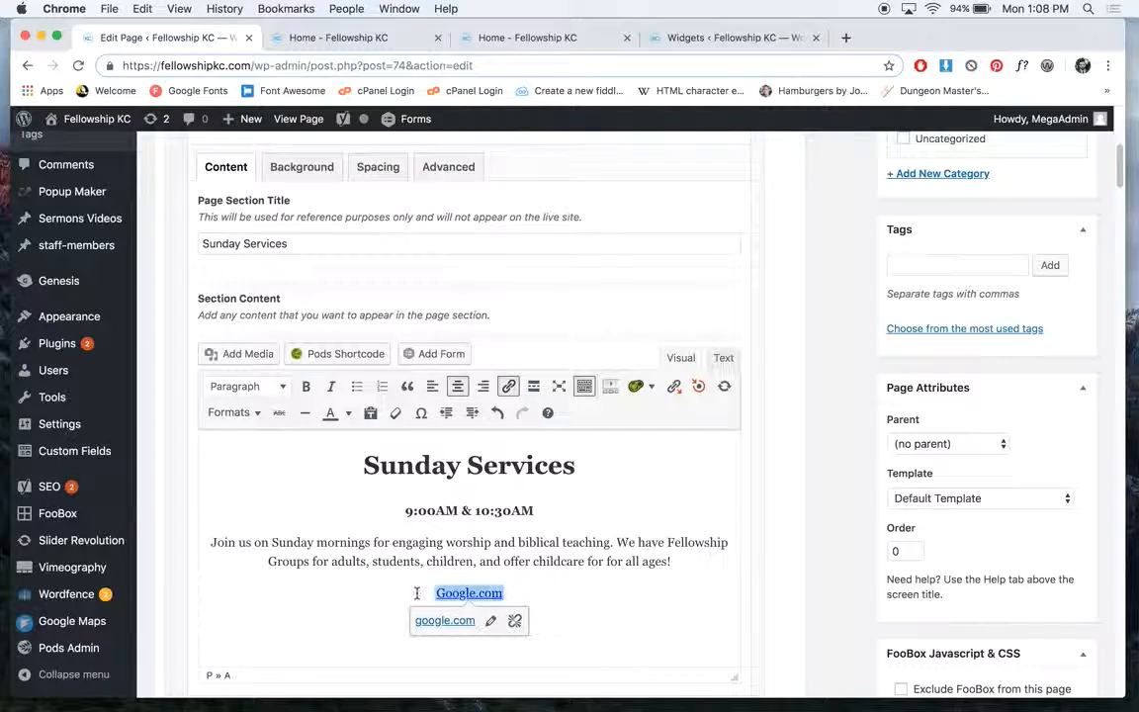
click(245, 415)
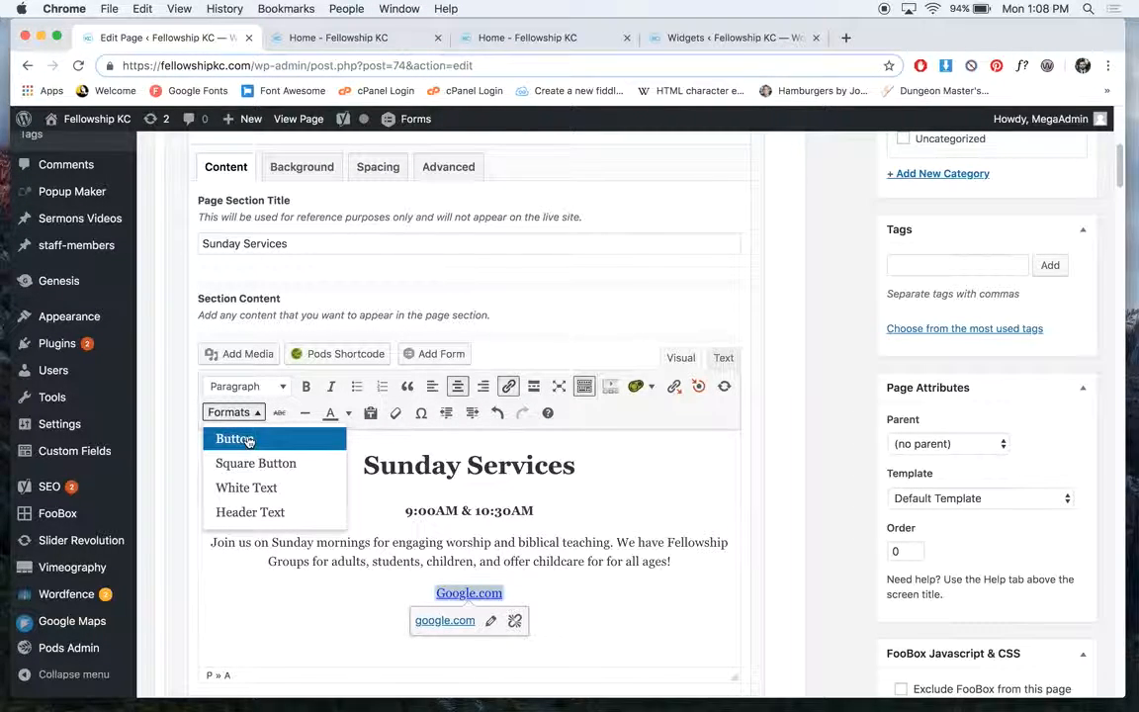
click(248, 441)
drag(568, 580, 573, 568)
Preview the Home page changes and compare the Google.com button with the other buttons on the page
scroll(1021, 531, up, 5)
click(1060, 229)
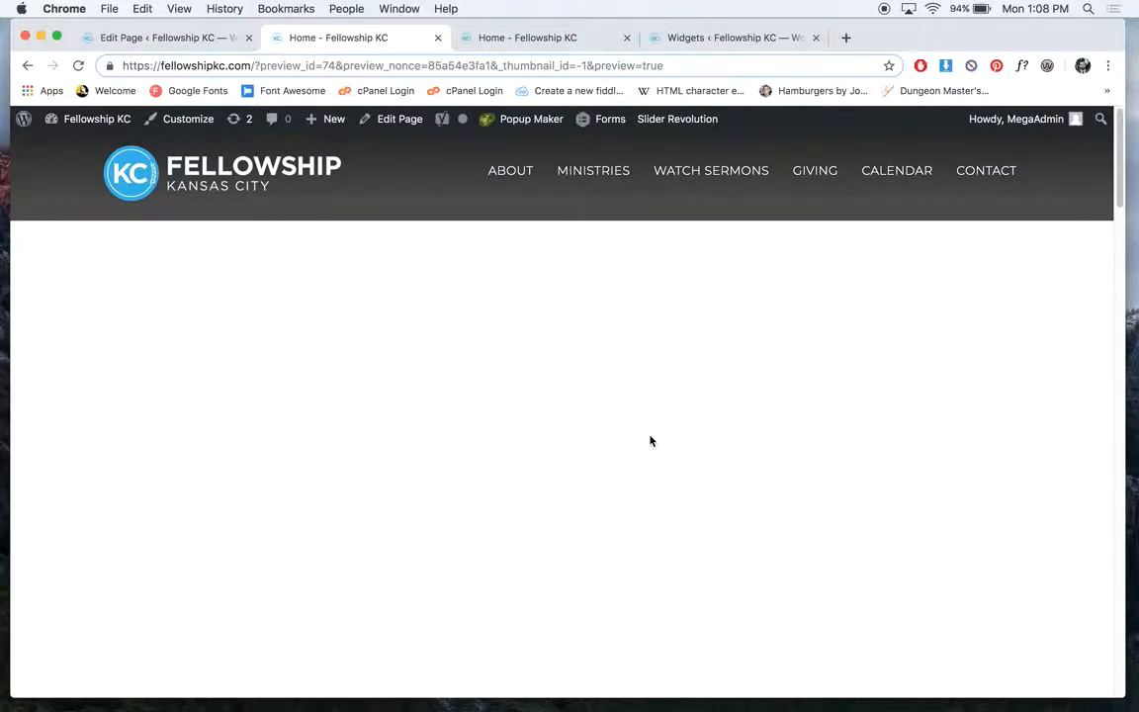
scroll(652, 442, down, 3)
scroll(606, 332, up, 4)
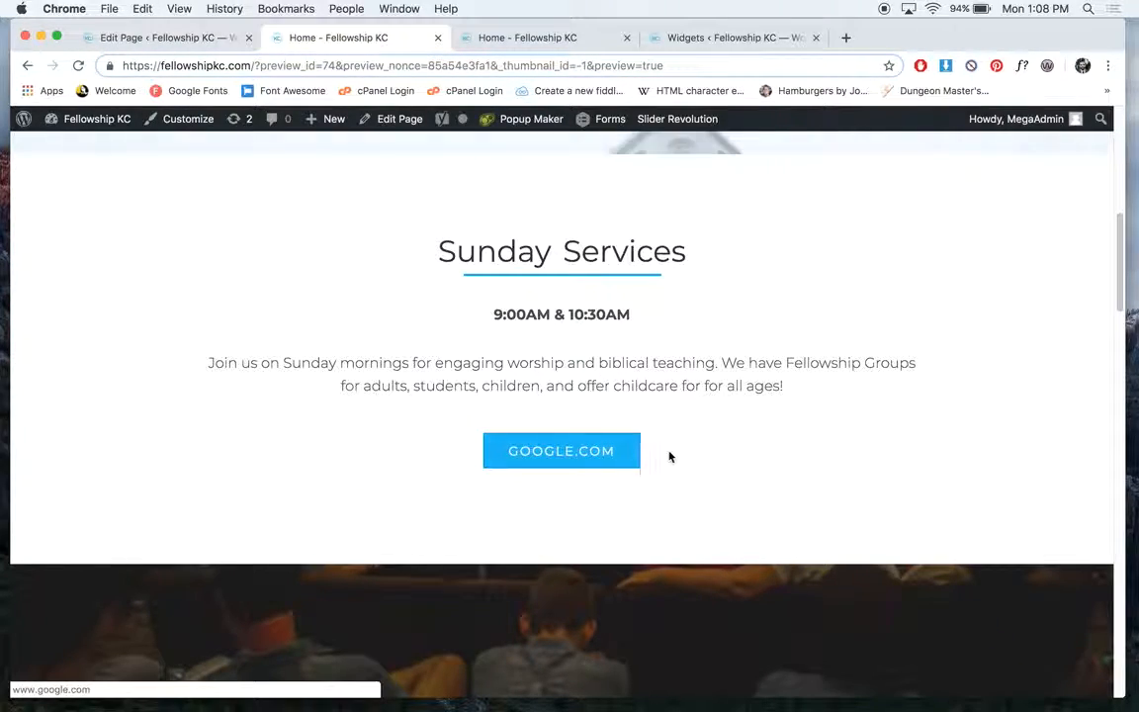
scroll(770, 478, down, 5)
scroll(768, 474, down, 7)
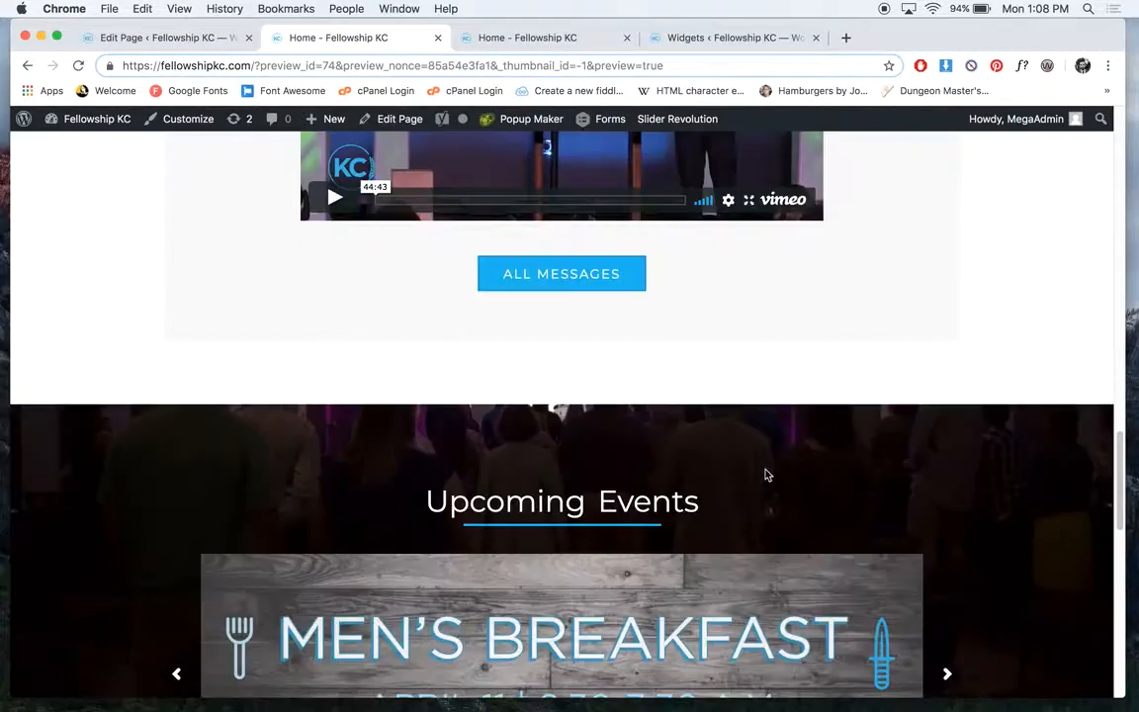
scroll(643, 312, up, 8)
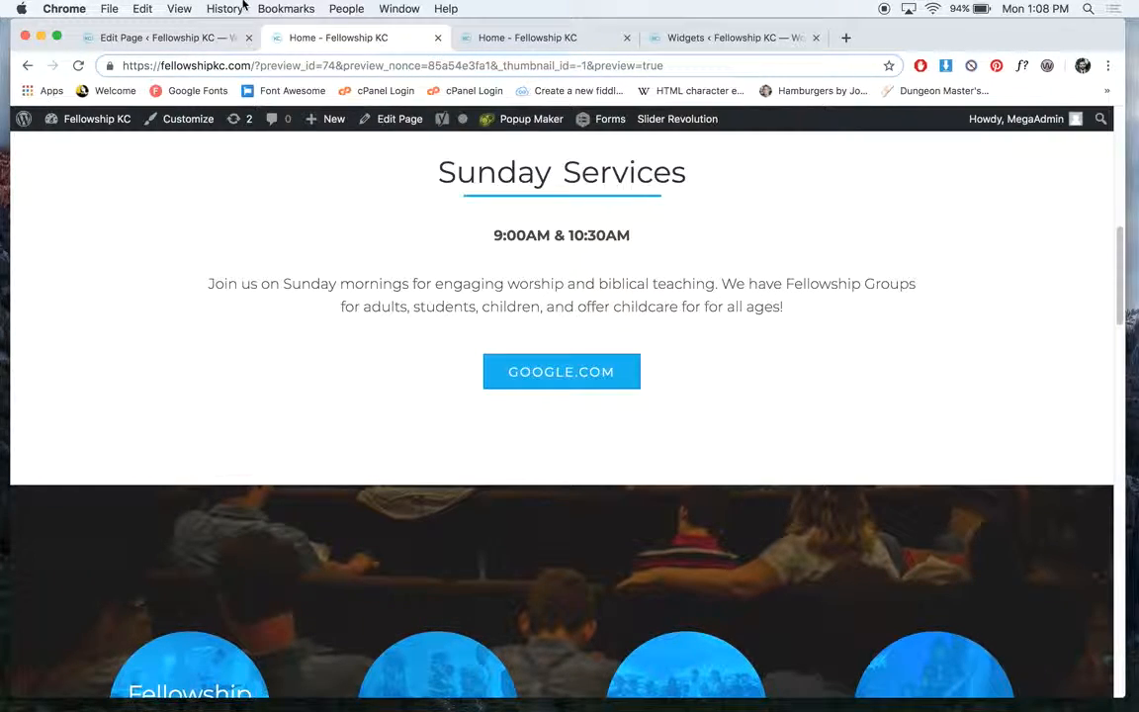
In the Home page editor, delete the Google.com button link from the Sunday Services content
click(168, 38)
scroll(731, 356, down, 5)
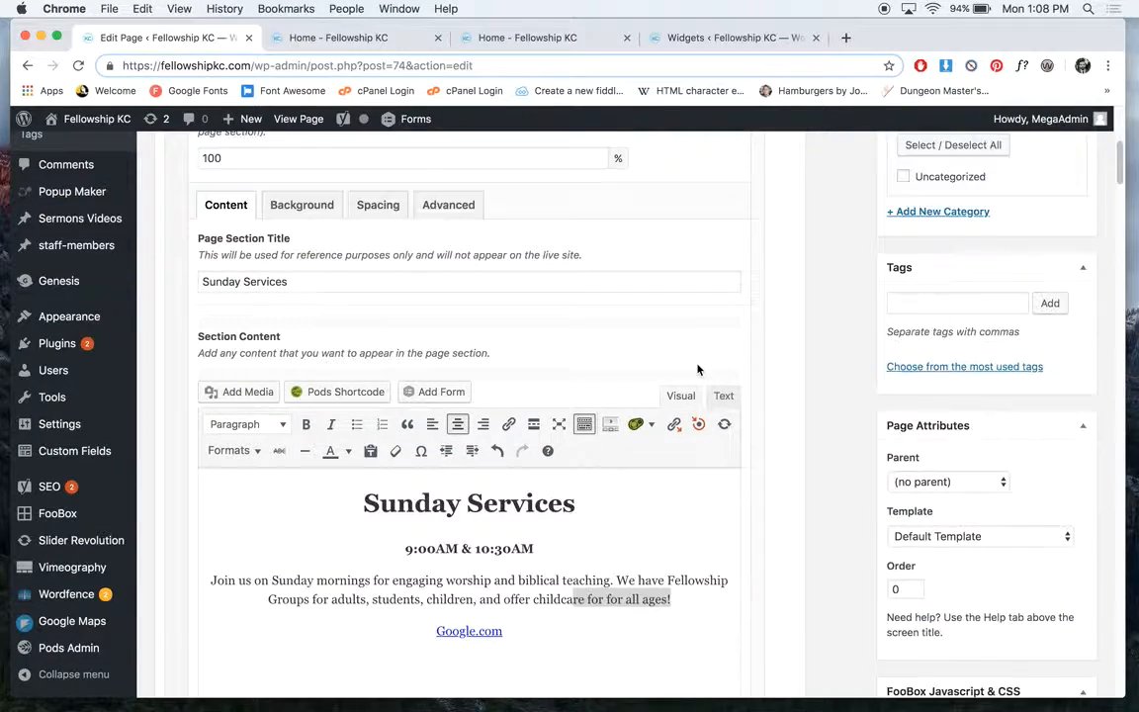
scroll(697, 370, down, 2)
click(521, 551)
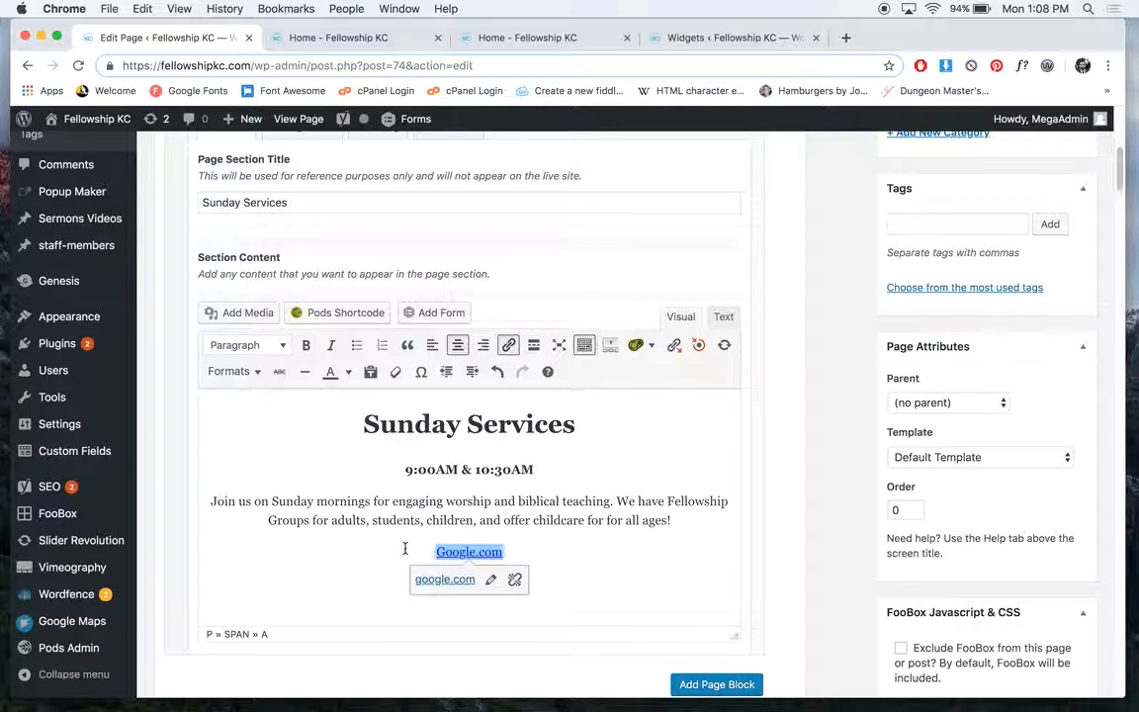
key(BackSpace)
Insert the praying-hands photo AdobeStock_130482041.jpeg from the Media Library below the Sunday Services paragraph, after viewing the file upload option
scroll(558, 299, up, 1)
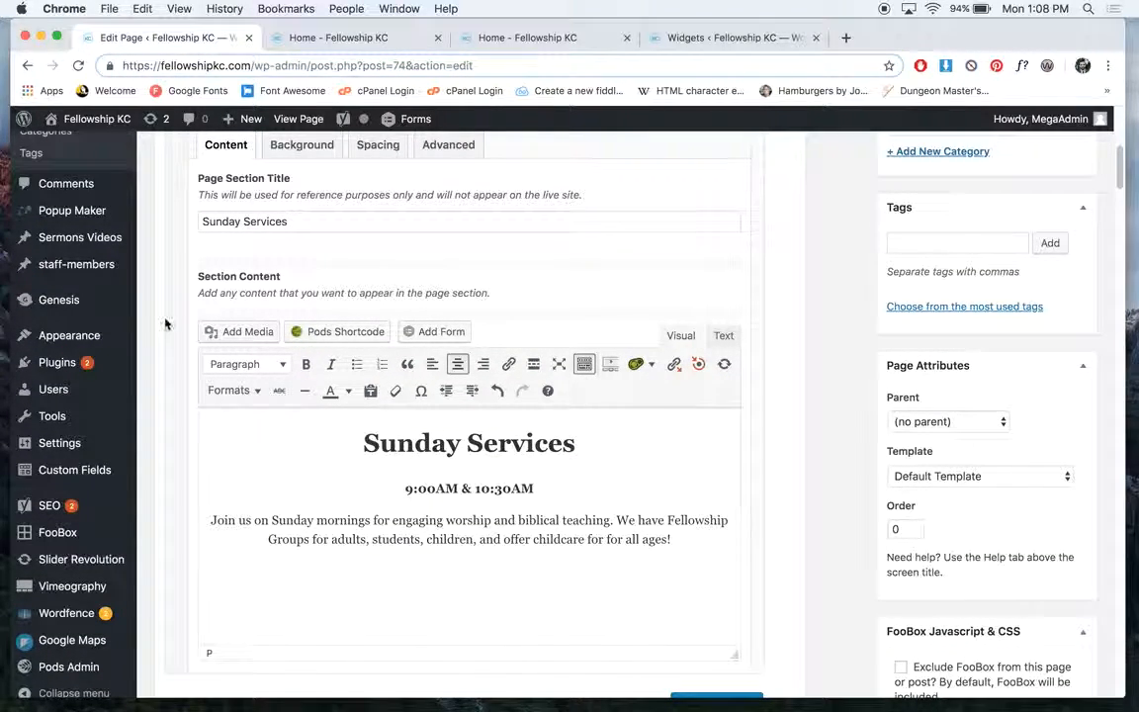
click(226, 333)
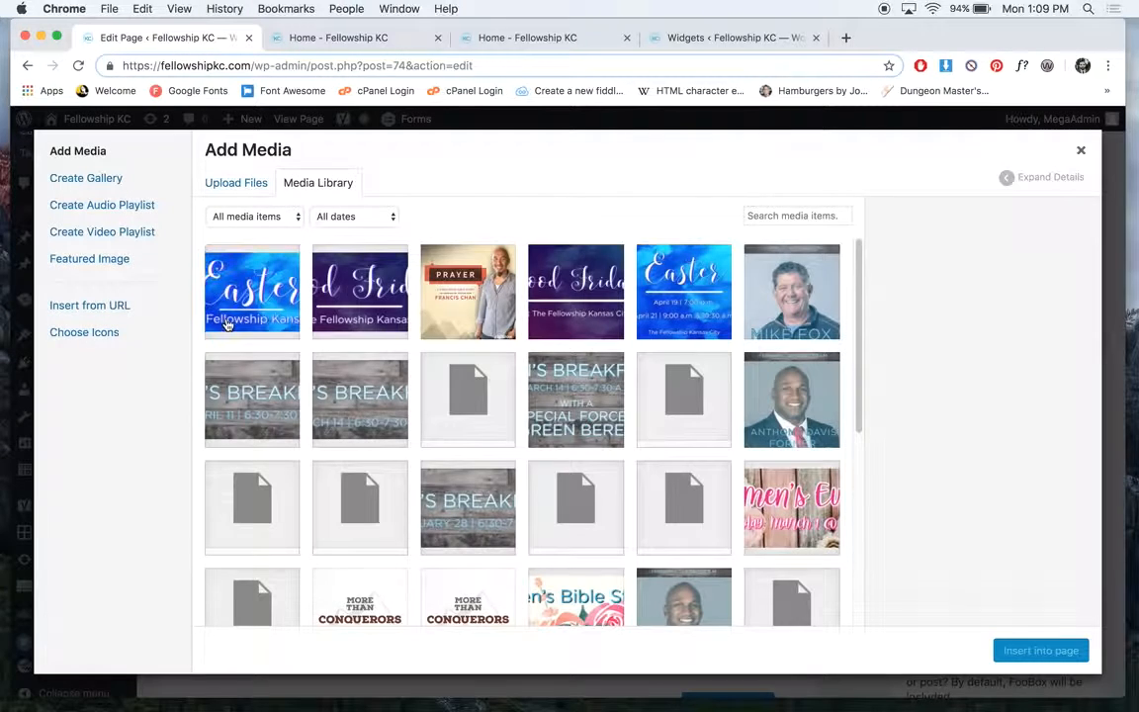
click(257, 191)
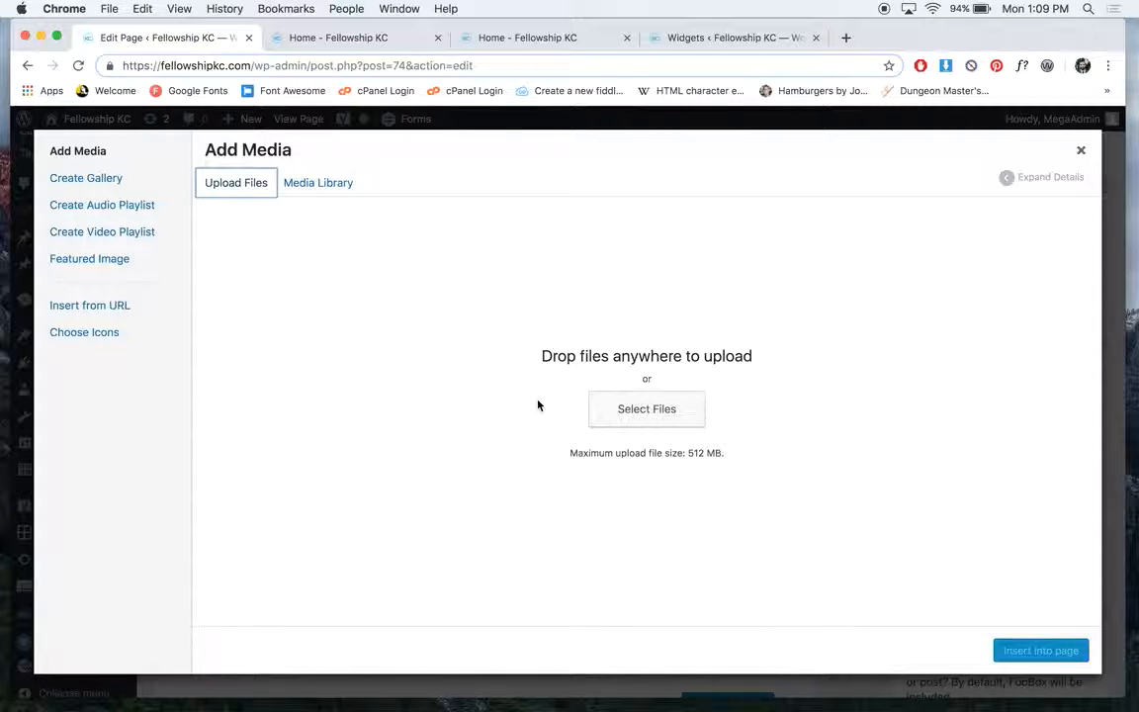
click(319, 186)
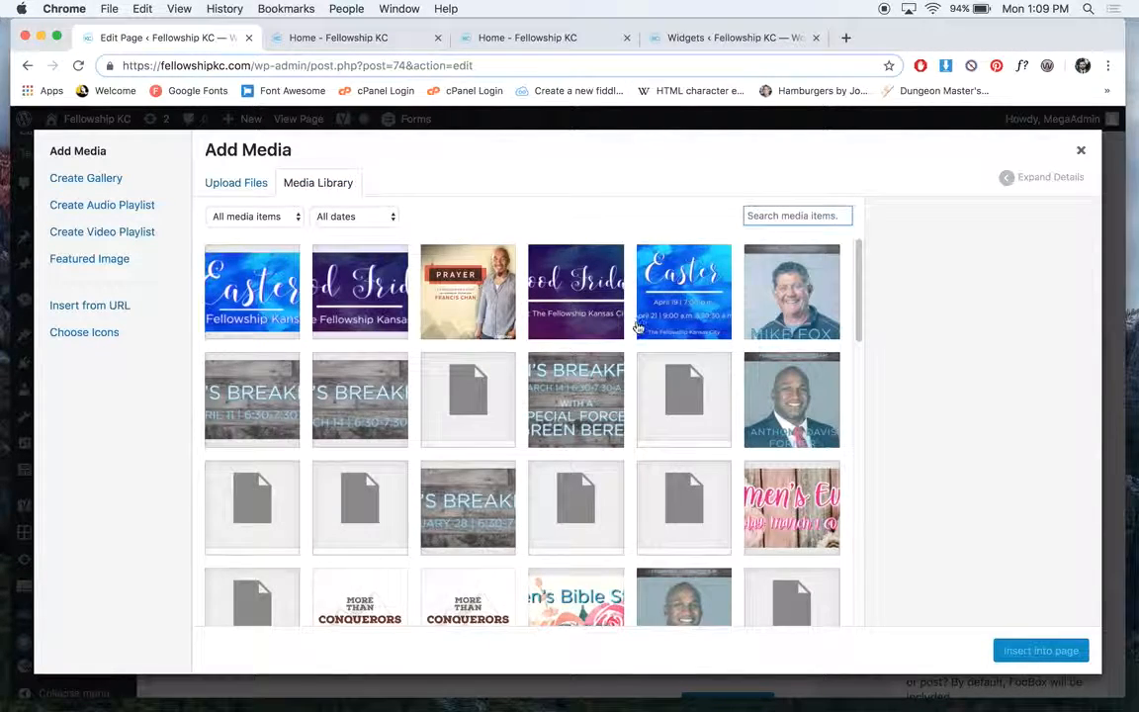
scroll(637, 330, down, 3)
scroll(639, 332, down, 10)
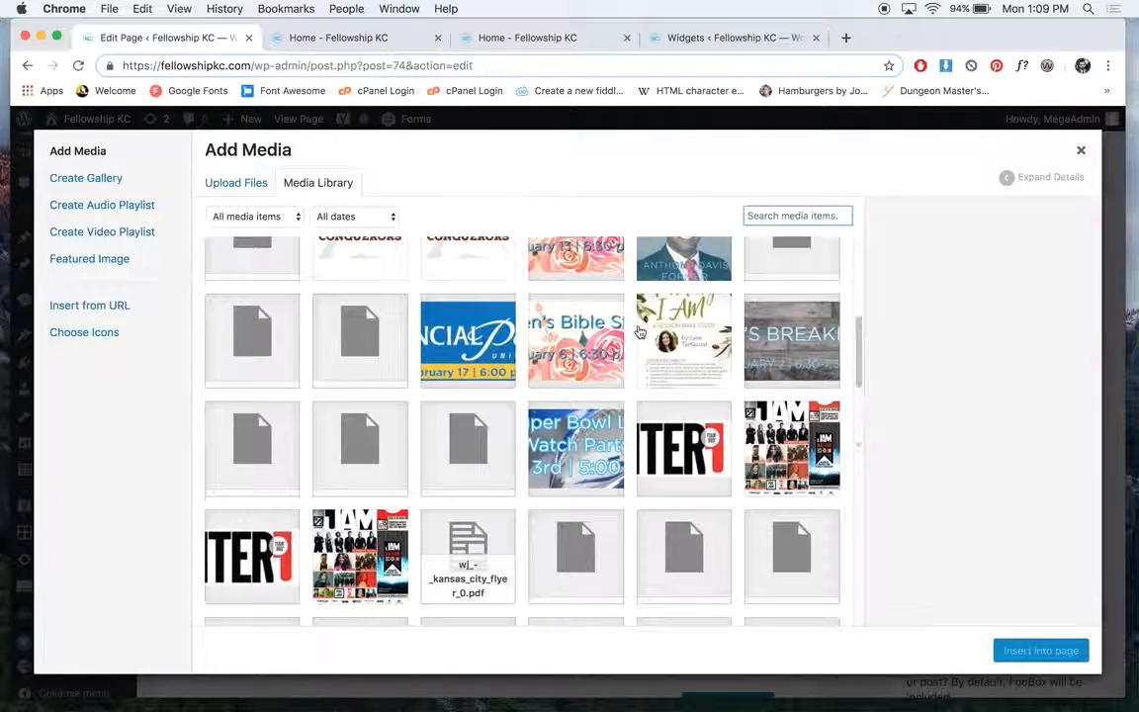
scroll(565, 336, down, 10)
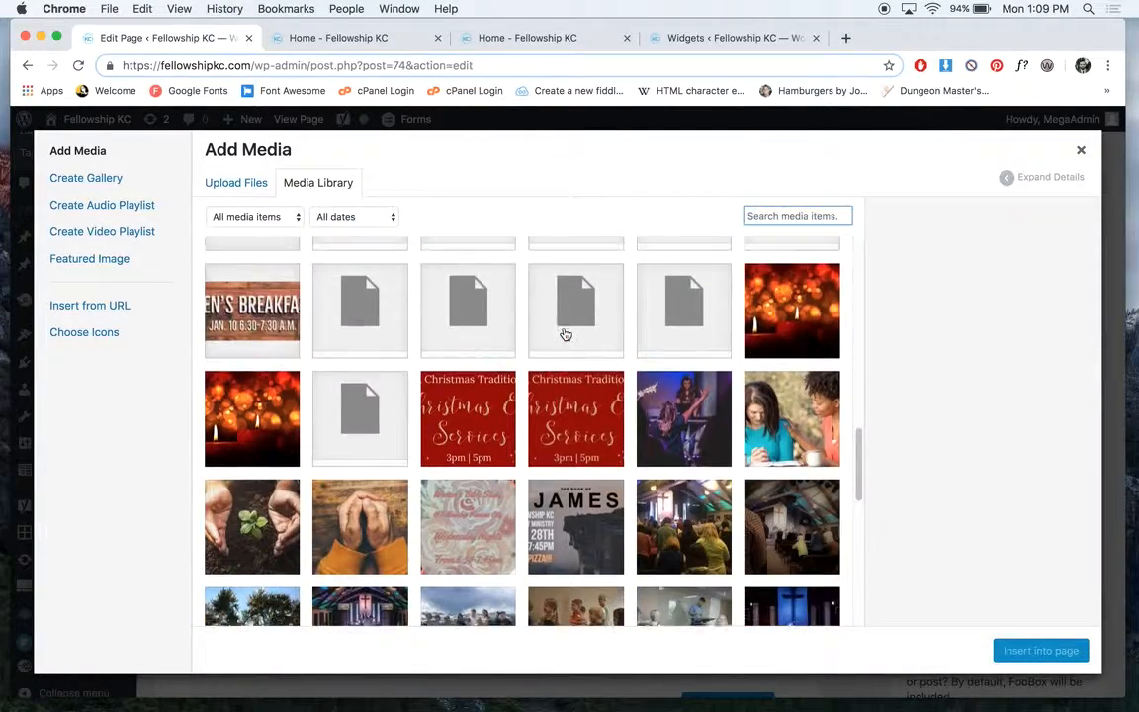
click(359, 352)
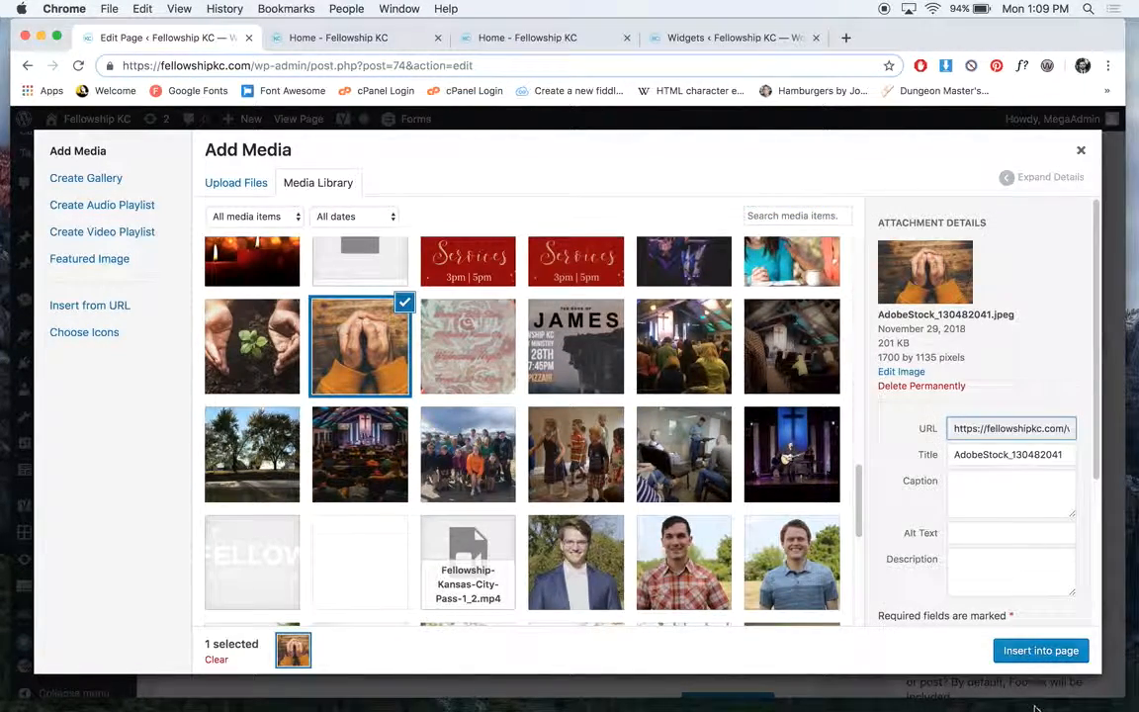
click(1028, 650)
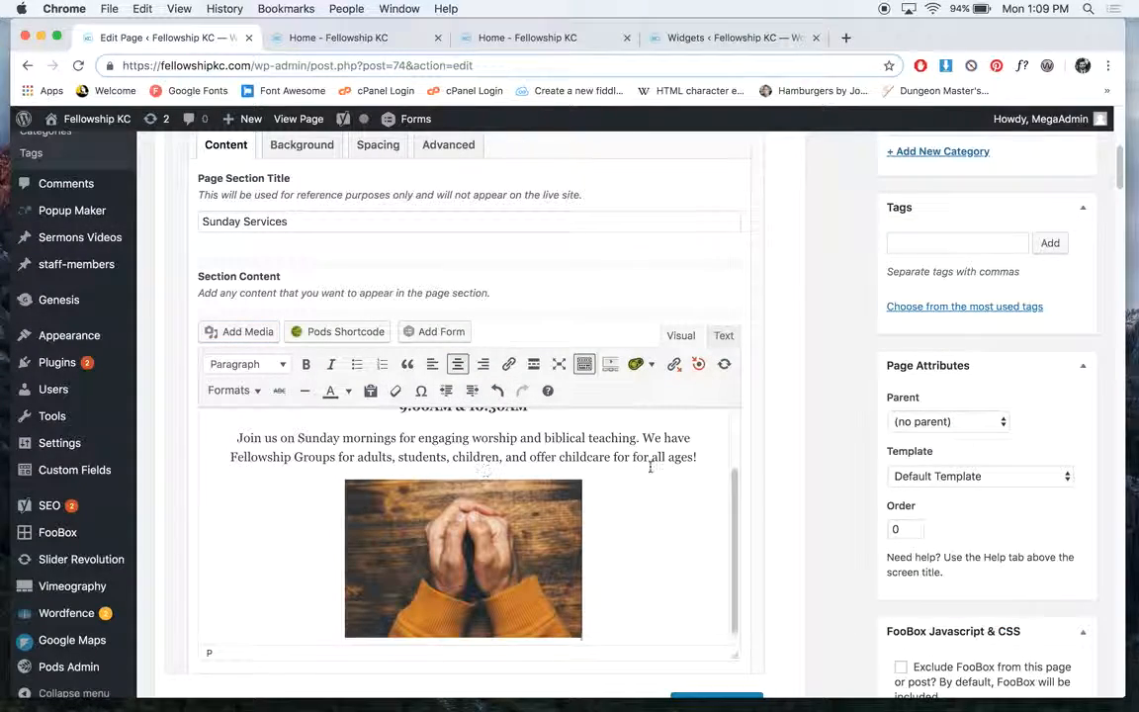
Center the praying-hands image in the Sunday Services content and set its size to Large – 1024 × 684
scroll(656, 472, up, 3)
scroll(655, 472, down, 3)
click(473, 489)
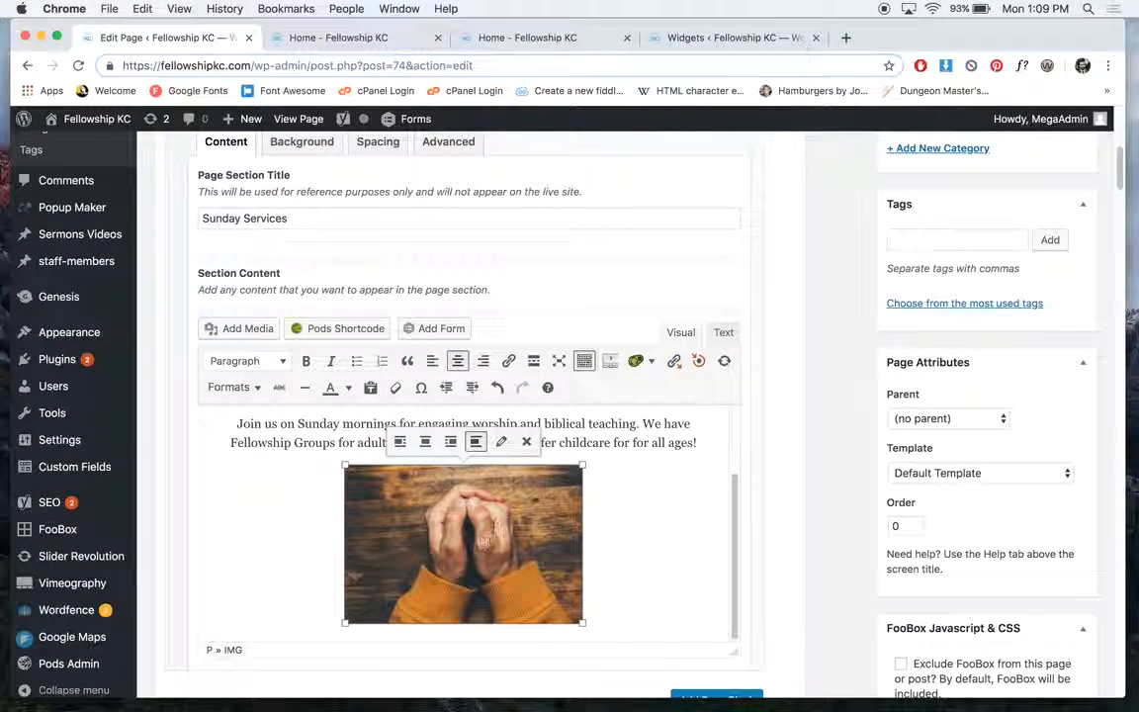
click(425, 441)
click(498, 447)
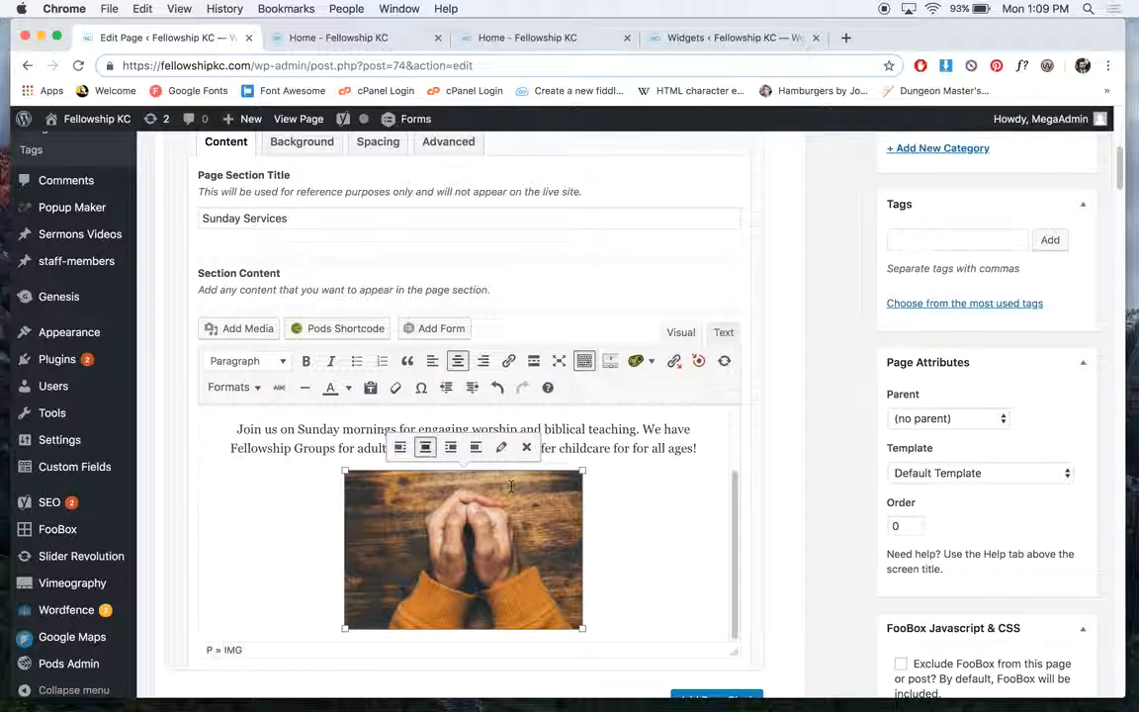
click(501, 449)
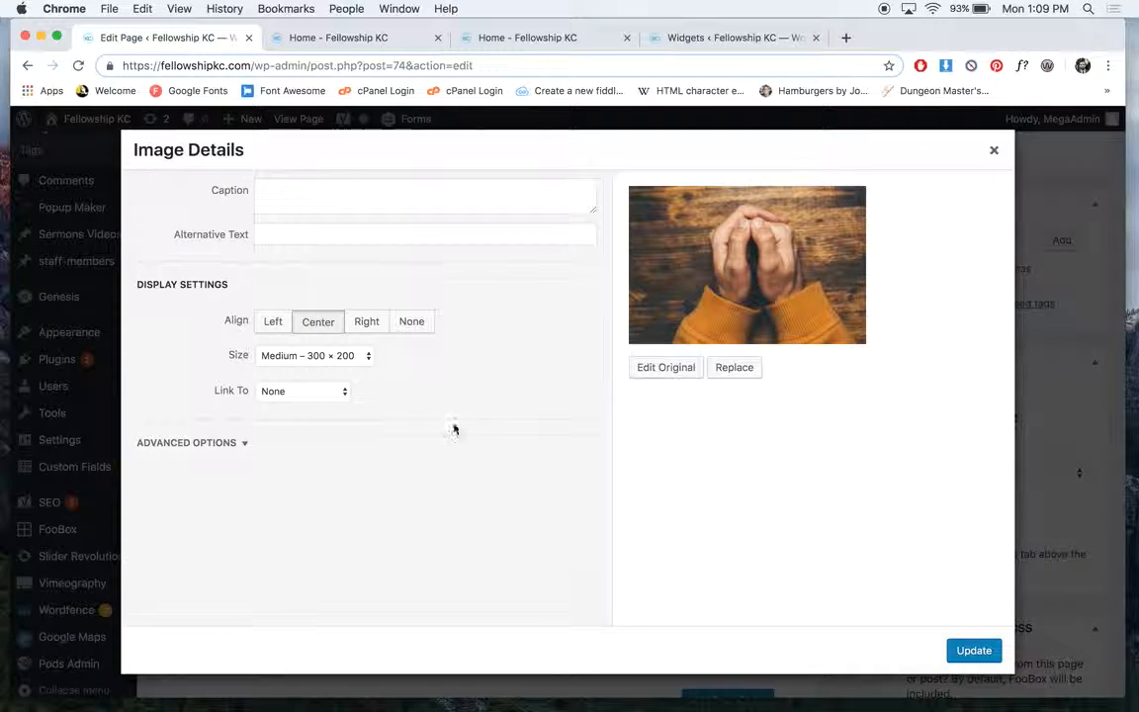
click(308, 358)
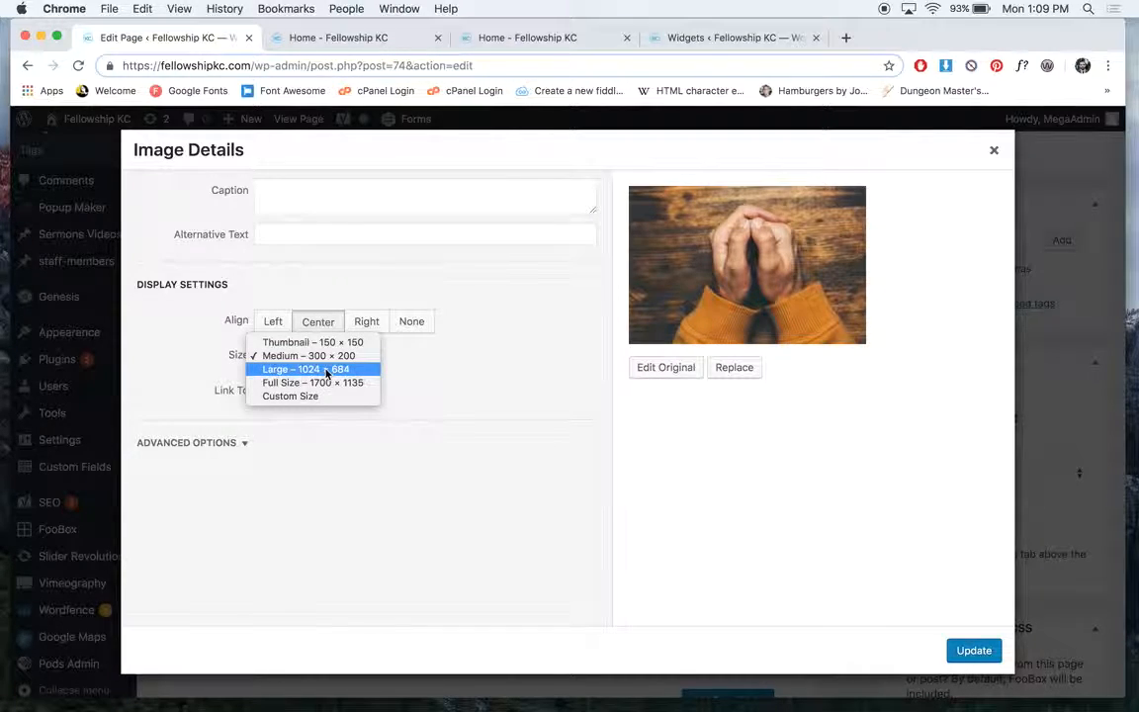
click(316, 369)
click(972, 650)
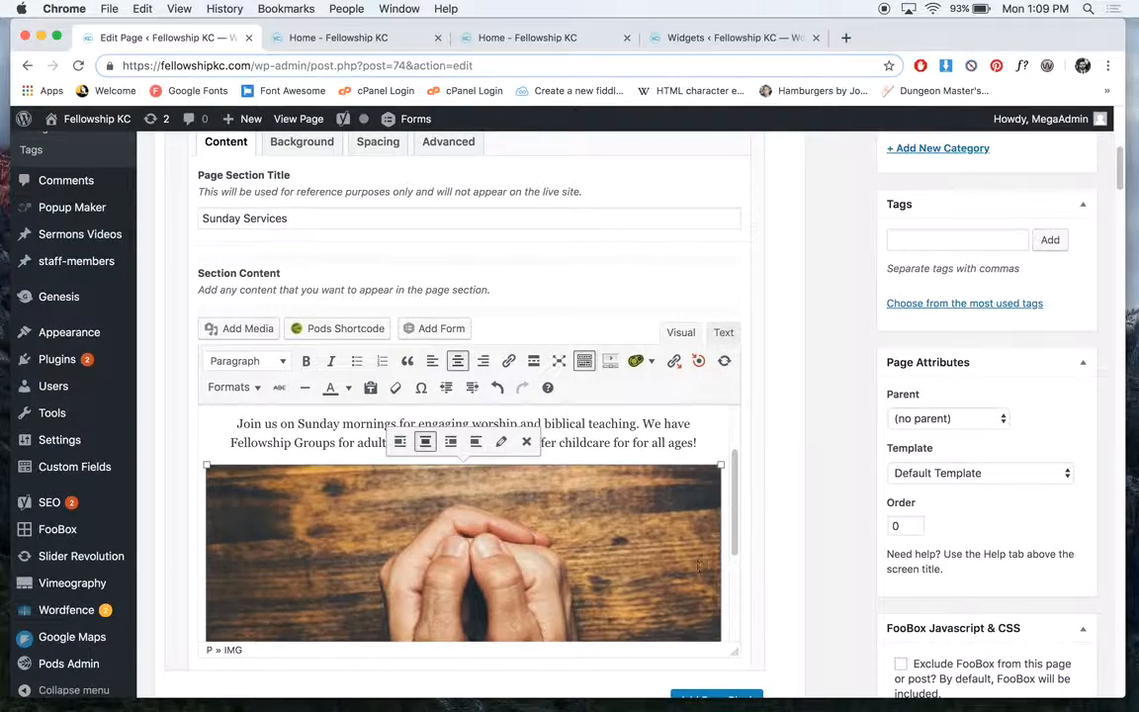
Preview the Home page changes and examine how the image looks in the Sunday Services section
scroll(889, 396, up, 5)
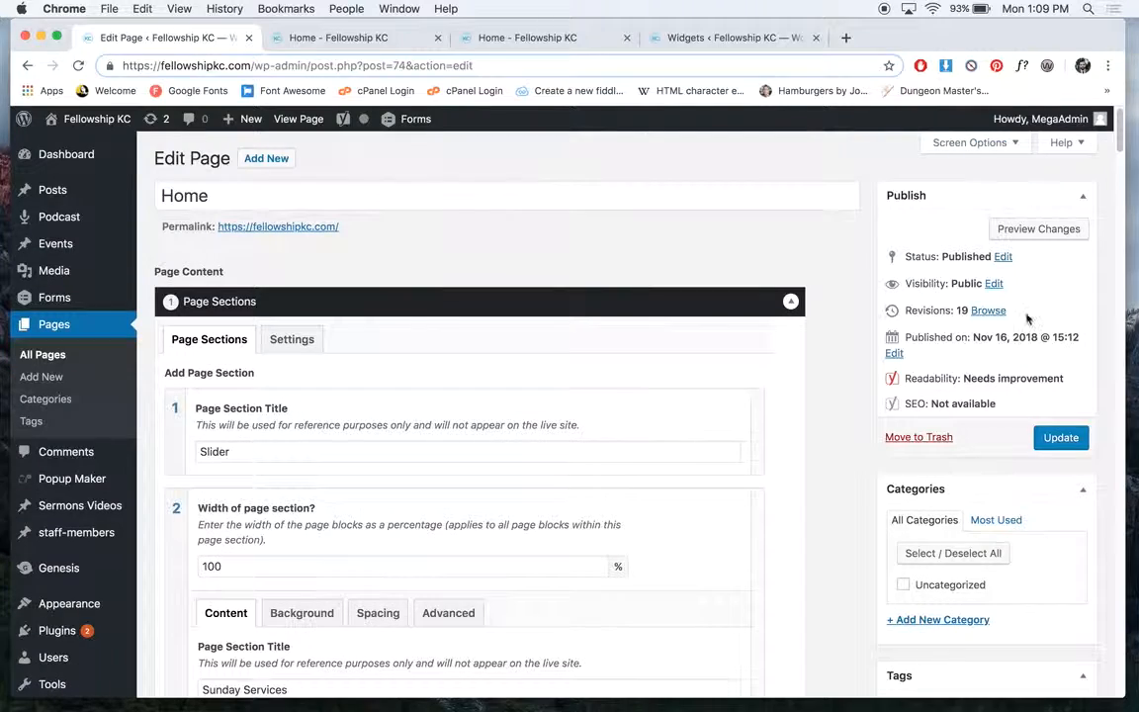
click(1038, 228)
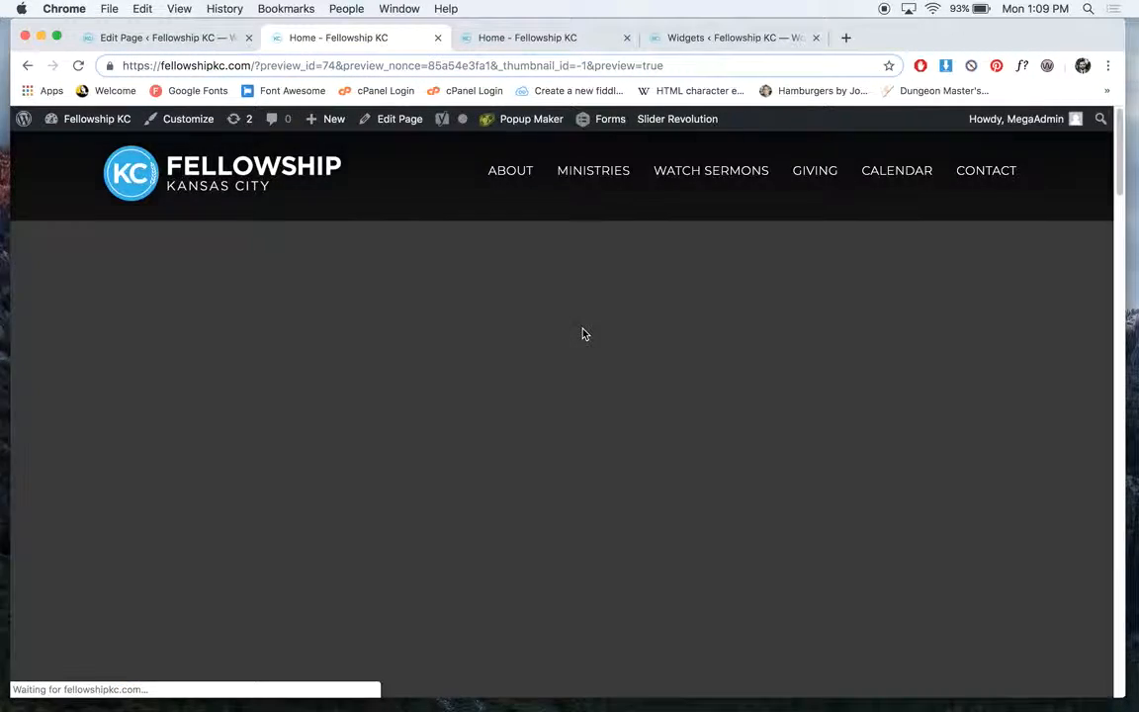
scroll(583, 334, down, 8)
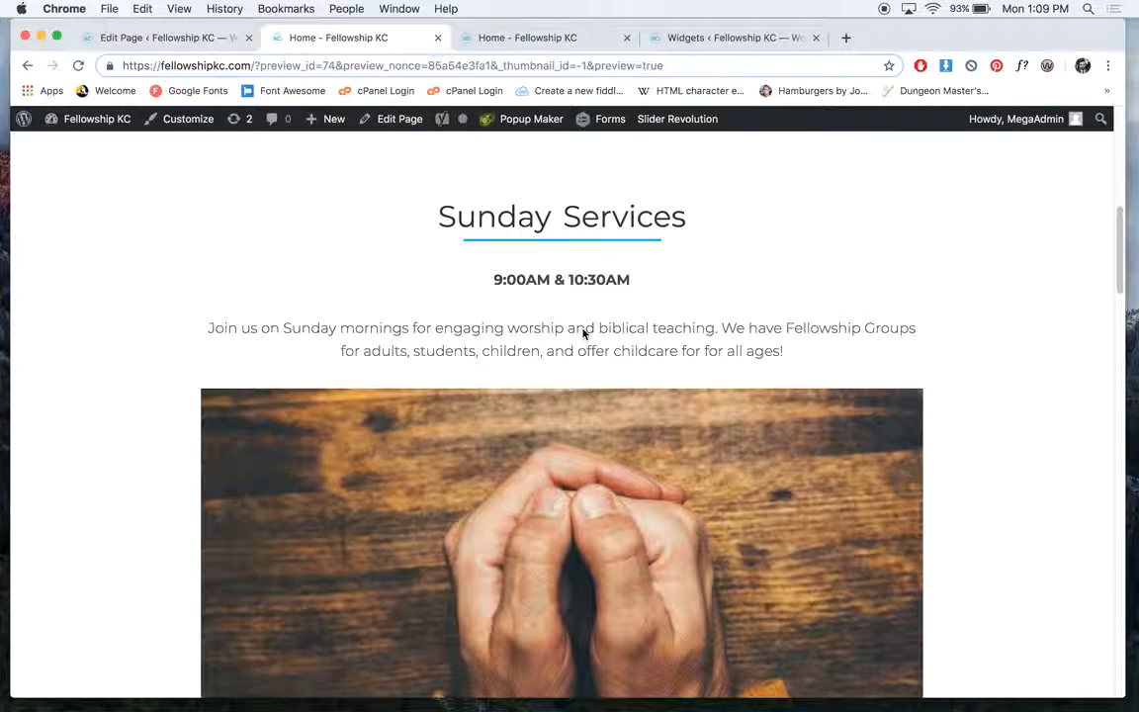
scroll(584, 335, down, 2)
scroll(583, 333, up, 3)
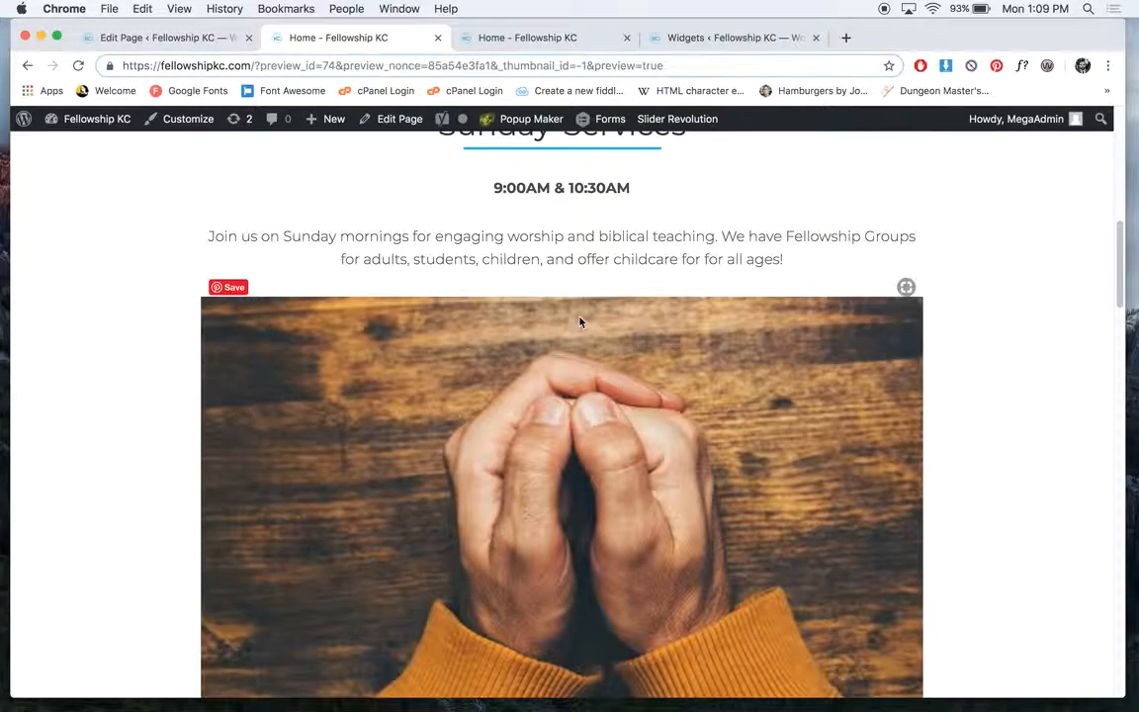
scroll(511, 211, down, 4)
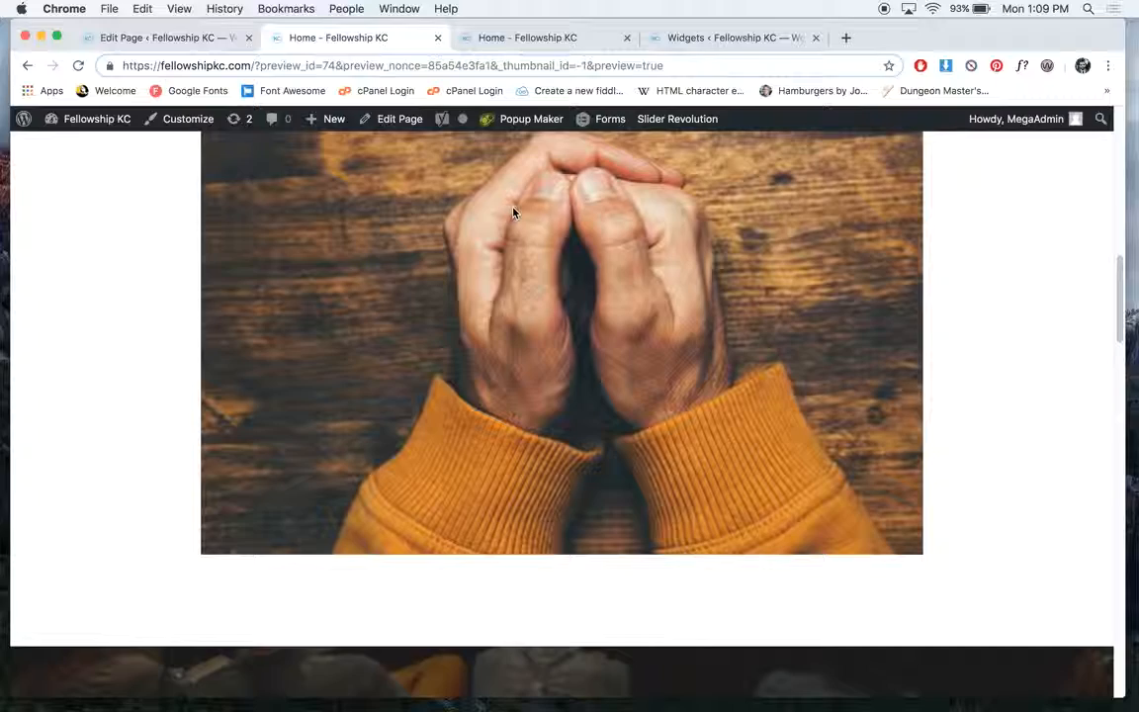
scroll(513, 211, up, 2)
scroll(514, 209, up, 3)
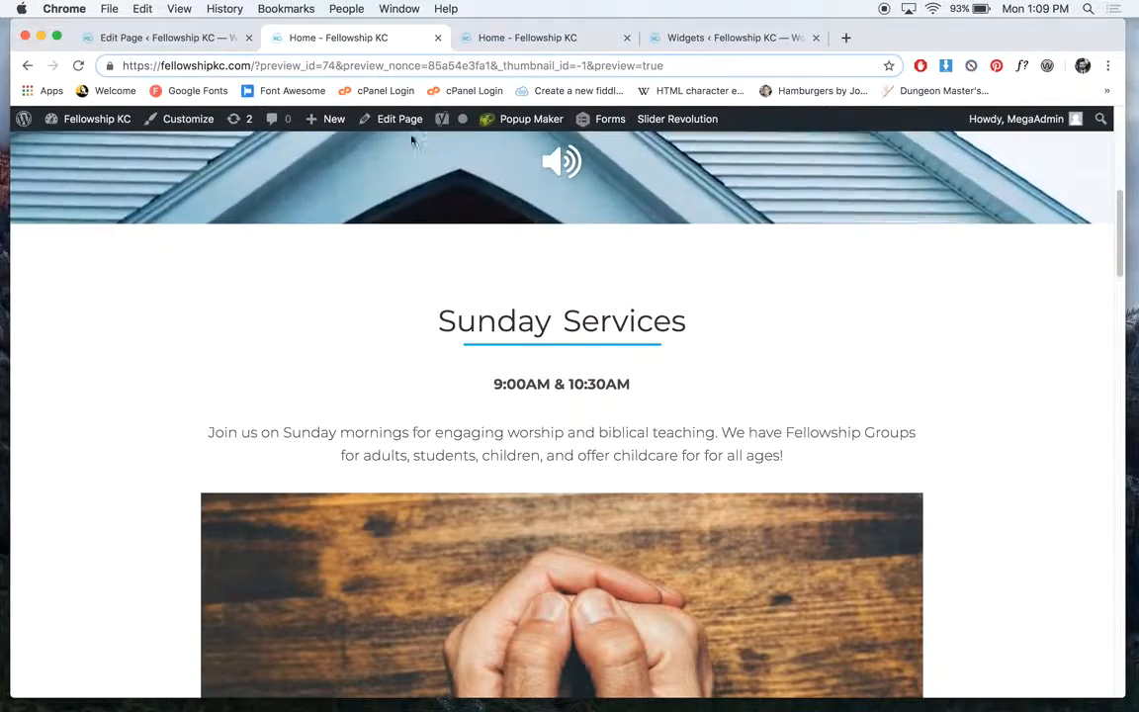
Back in the Home page editor, remove the praying-hands image from the Sunday Services content
click(178, 41)
scroll(572, 316, down, 10)
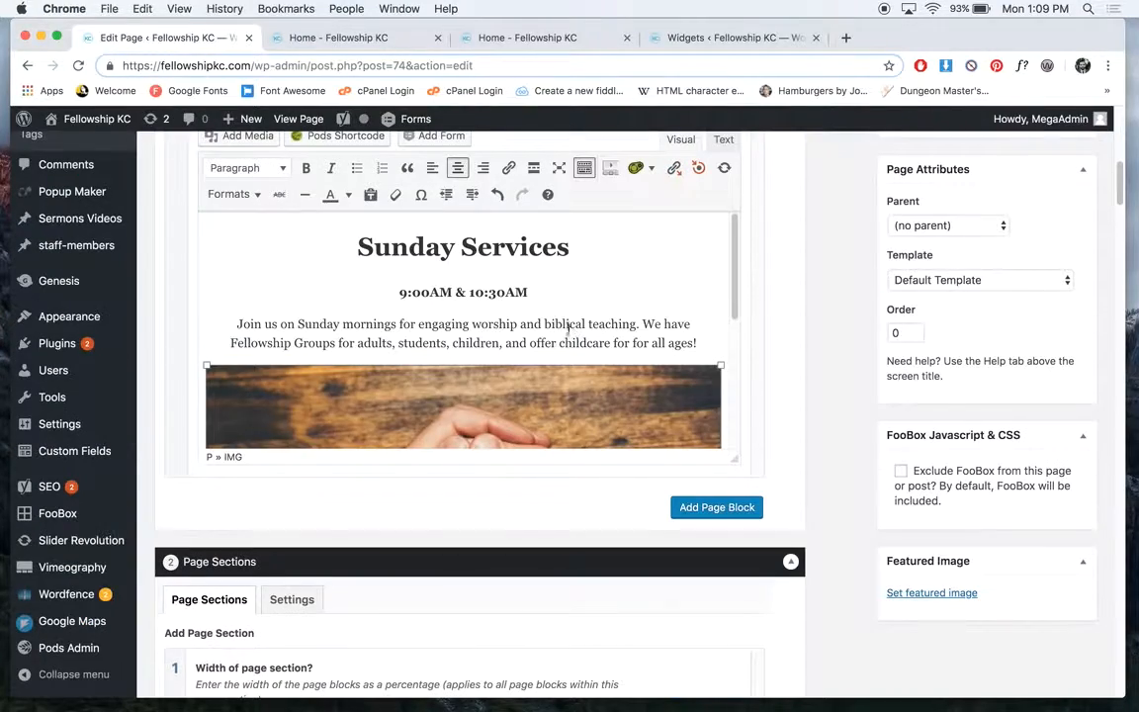
click(574, 315)
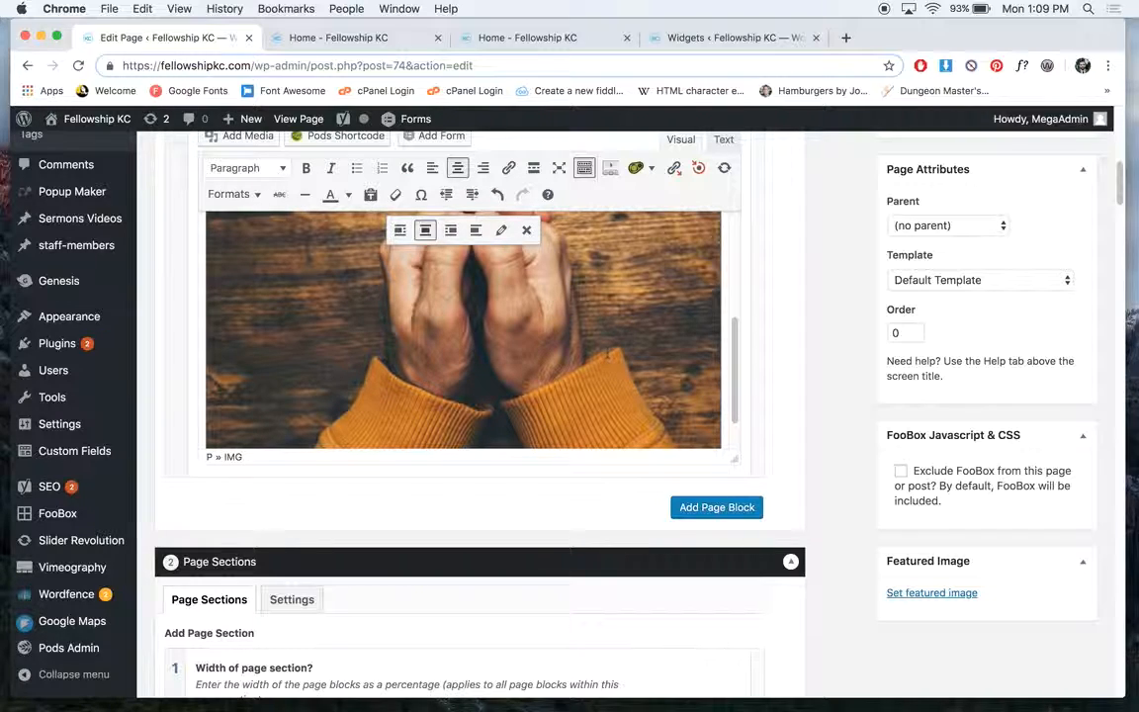
click(524, 231)
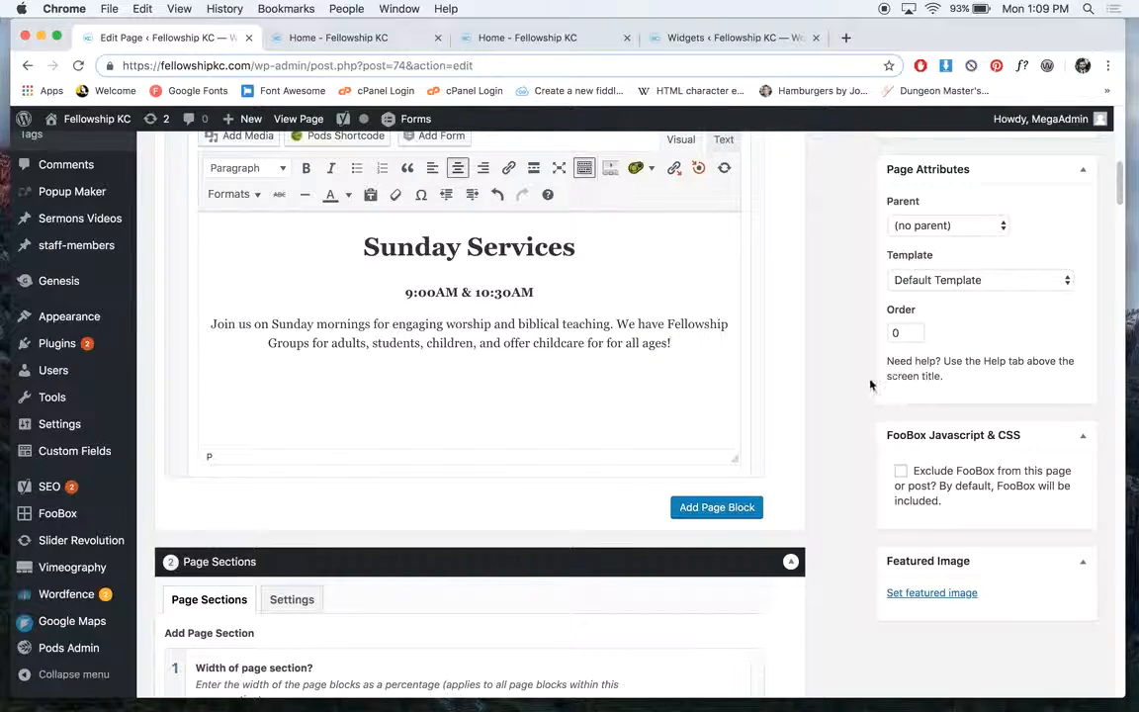
Apply the Heading 2 format to the "Join us on Sunday mornings" paragraph in the Sunday Services content
scroll(764, 361, down, 5)
scroll(765, 364, up, 7)
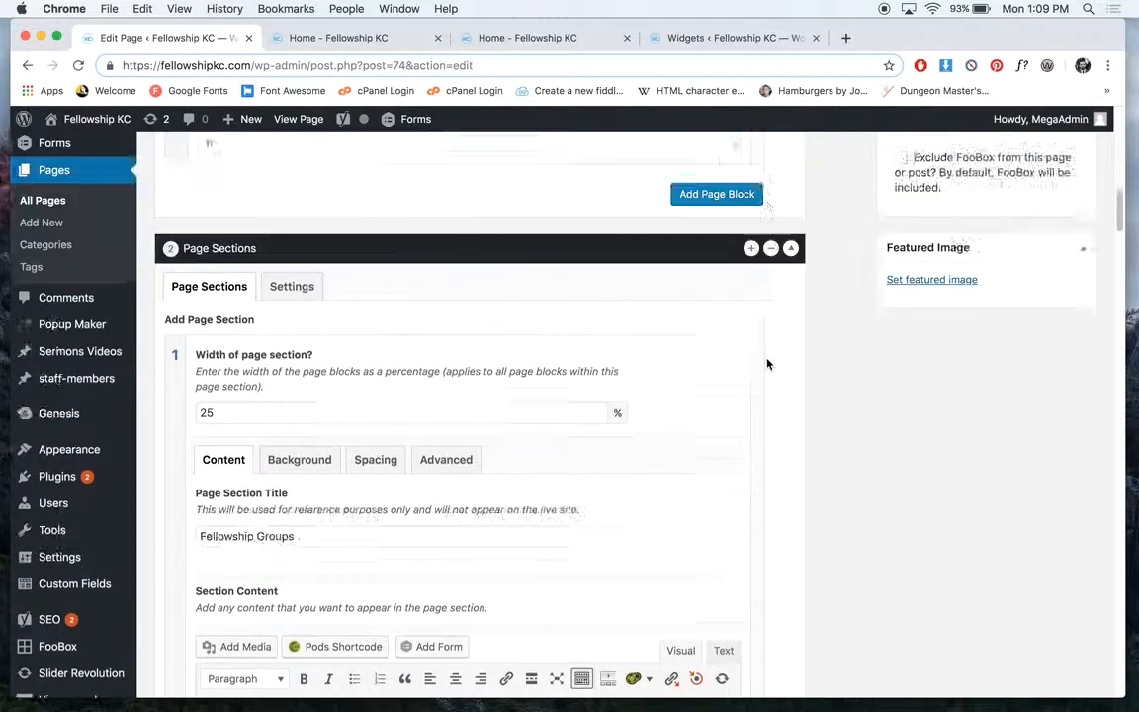
scroll(767, 365, down, 2)
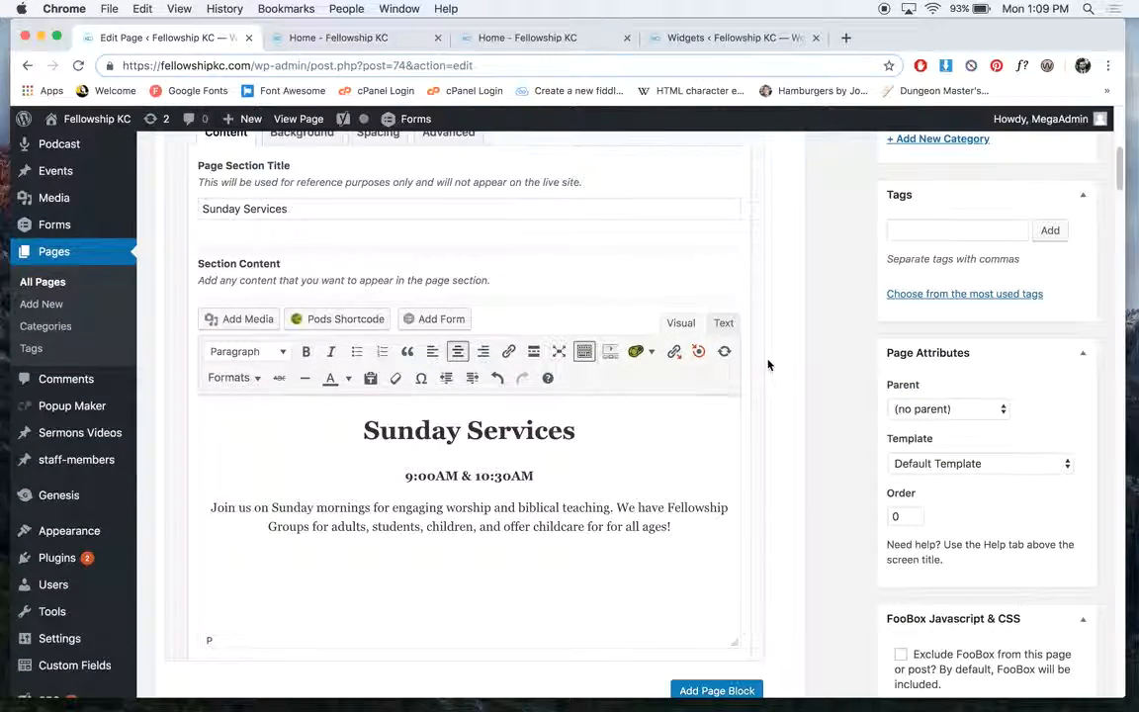
click(576, 432)
click(550, 526)
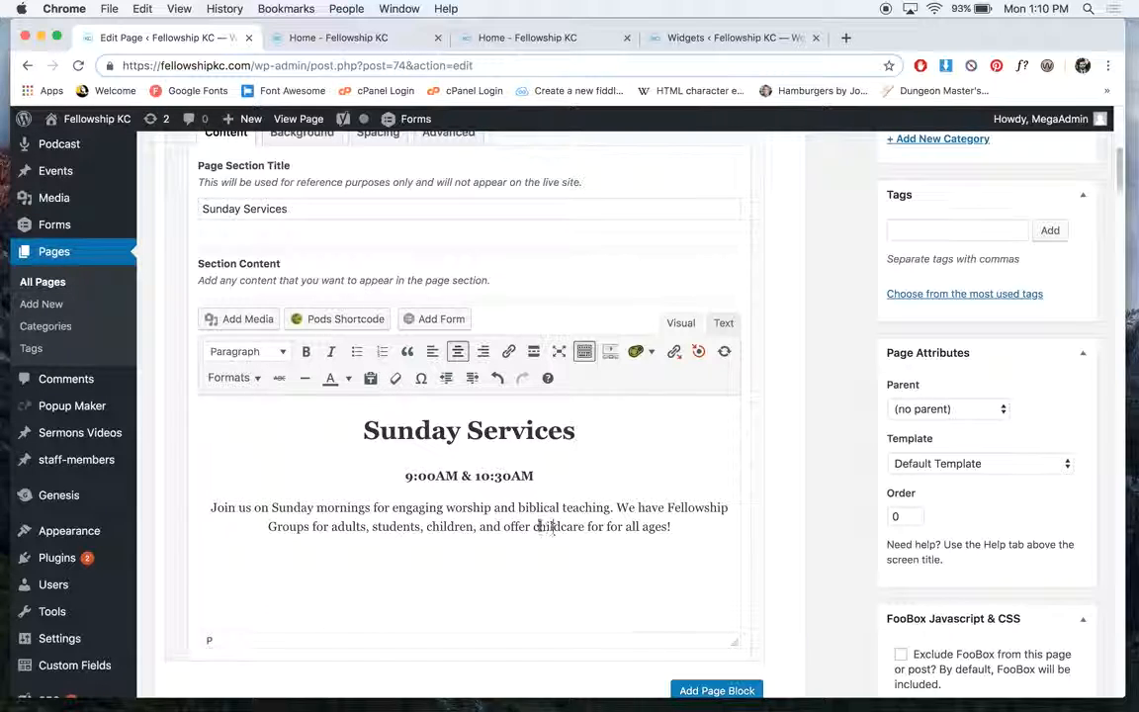
click(371, 405)
click(259, 351)
click(274, 363)
click(428, 512)
click(245, 350)
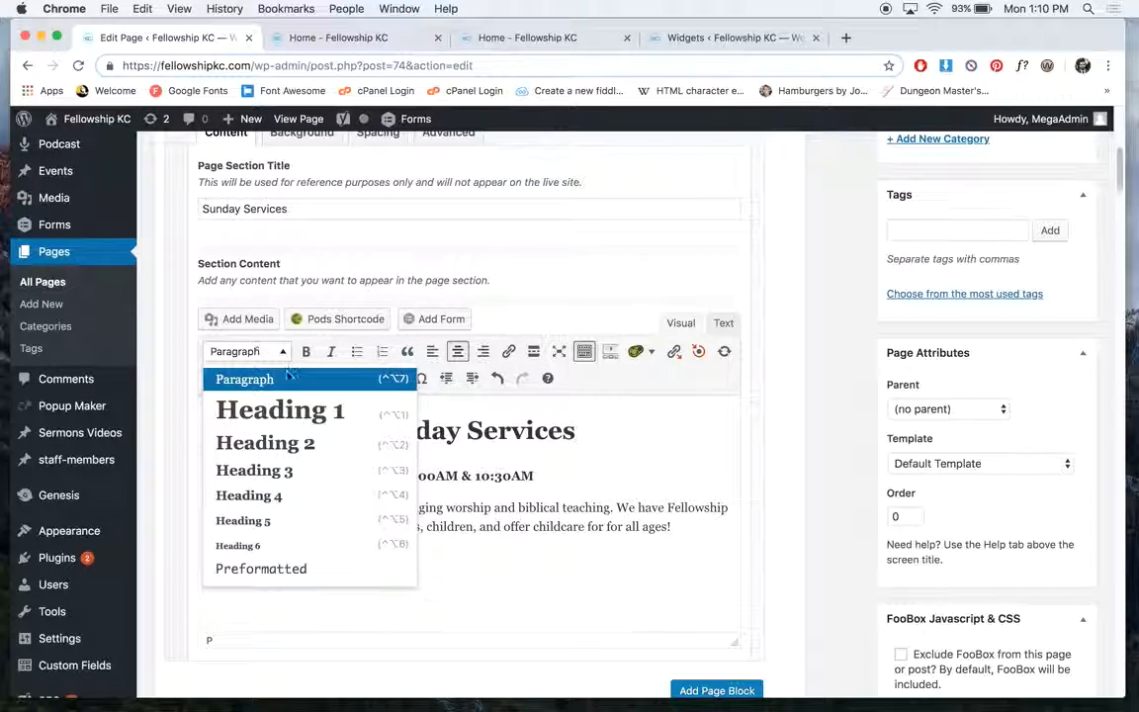
click(304, 443)
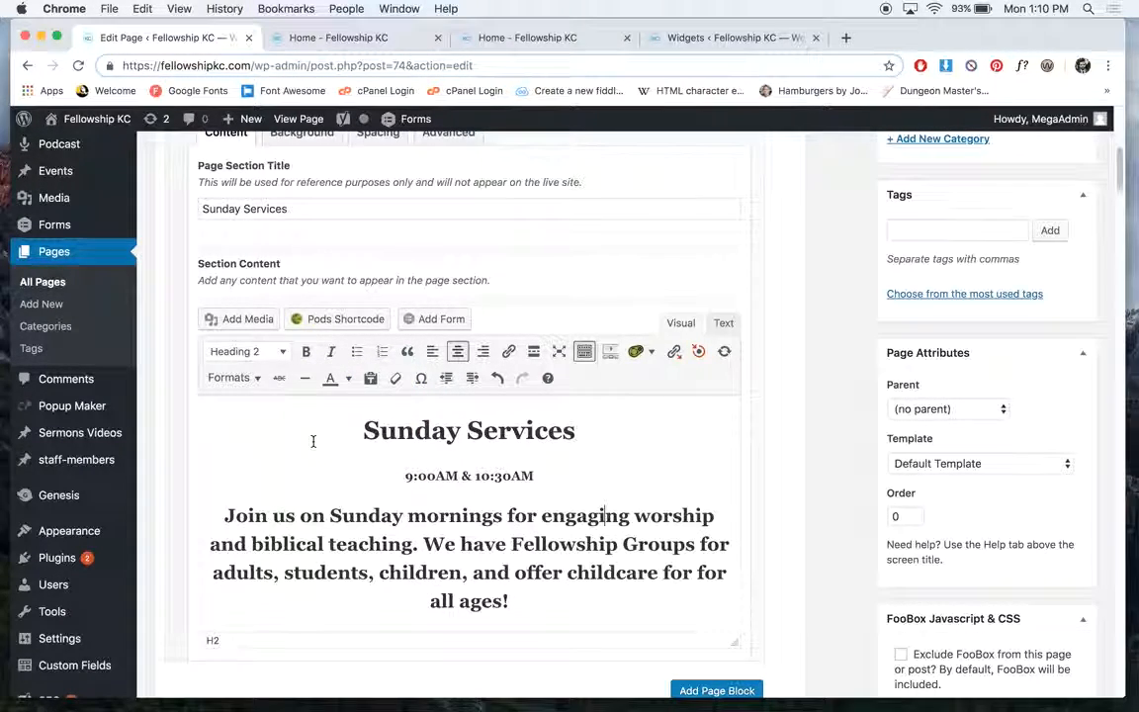
Try the Heading 3 and Heading 4 formats on the "Join us on Sunday mornings" text and return it to Paragraph
click(262, 354)
click(254, 471)
click(275, 353)
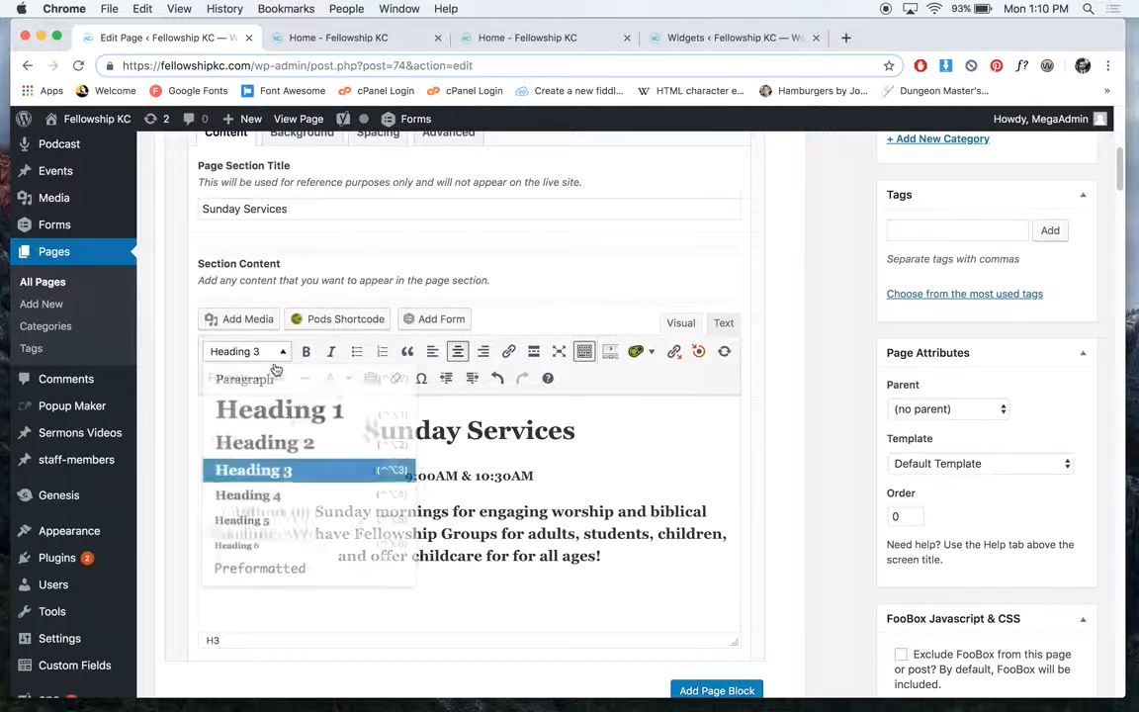
click(297, 493)
click(247, 351)
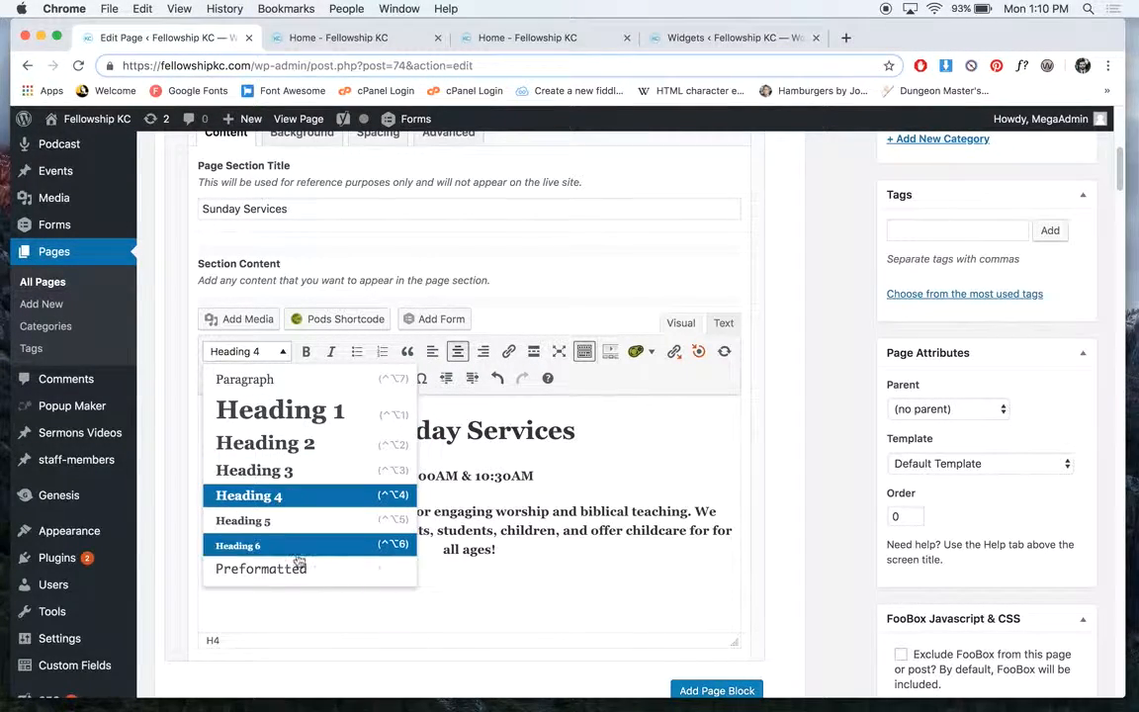
click(247, 379)
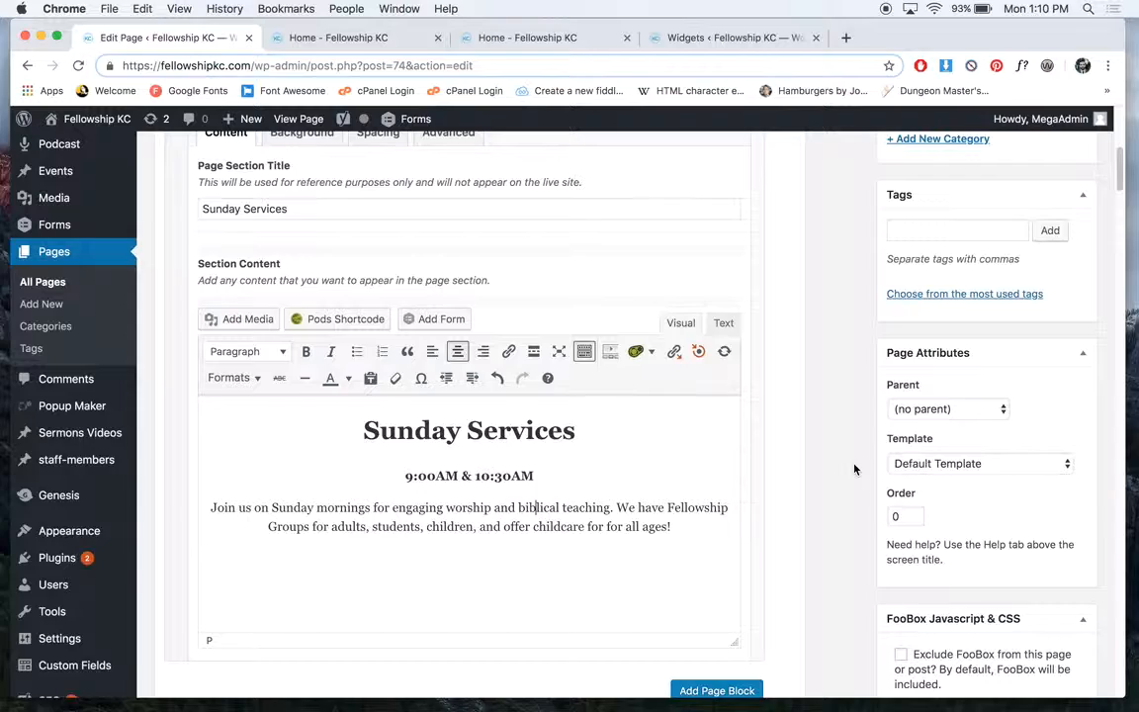
scroll(856, 468, up, 10)
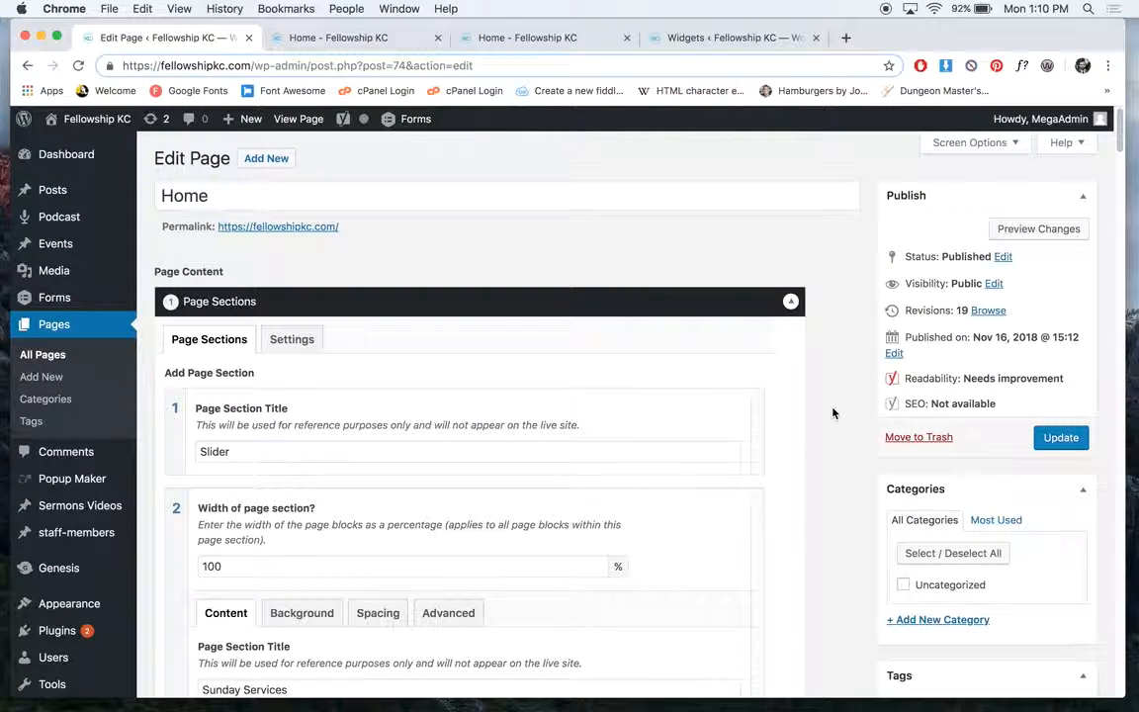
scroll(1033, 415, down, 1)
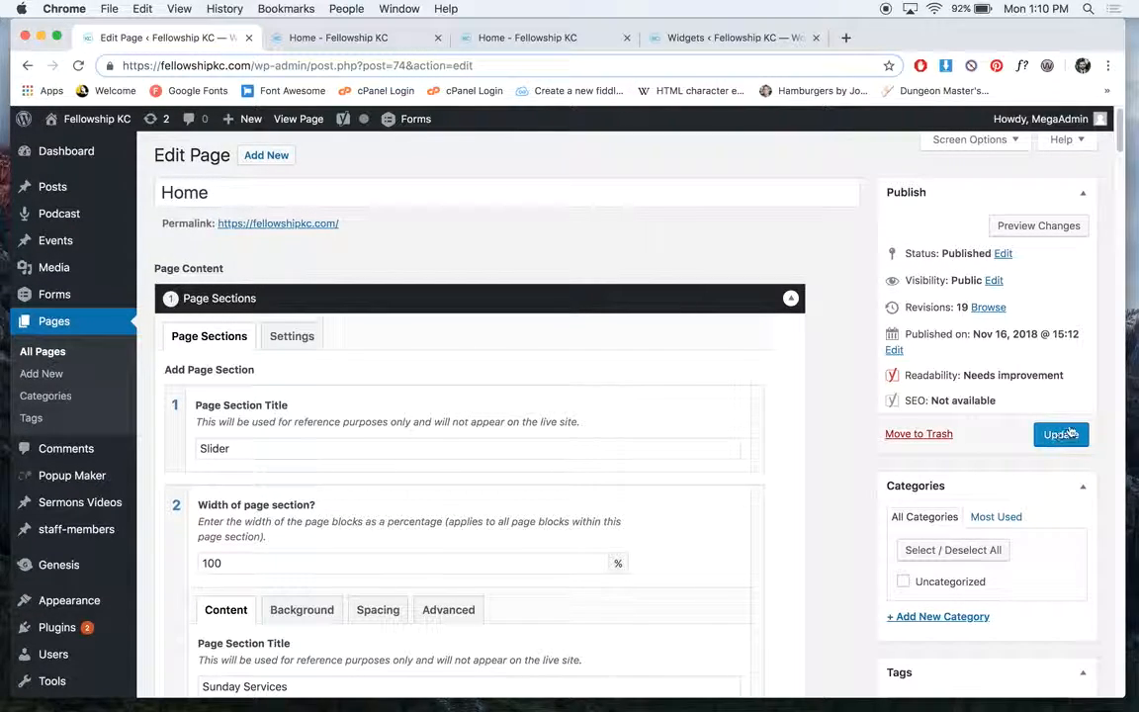
click(1063, 435)
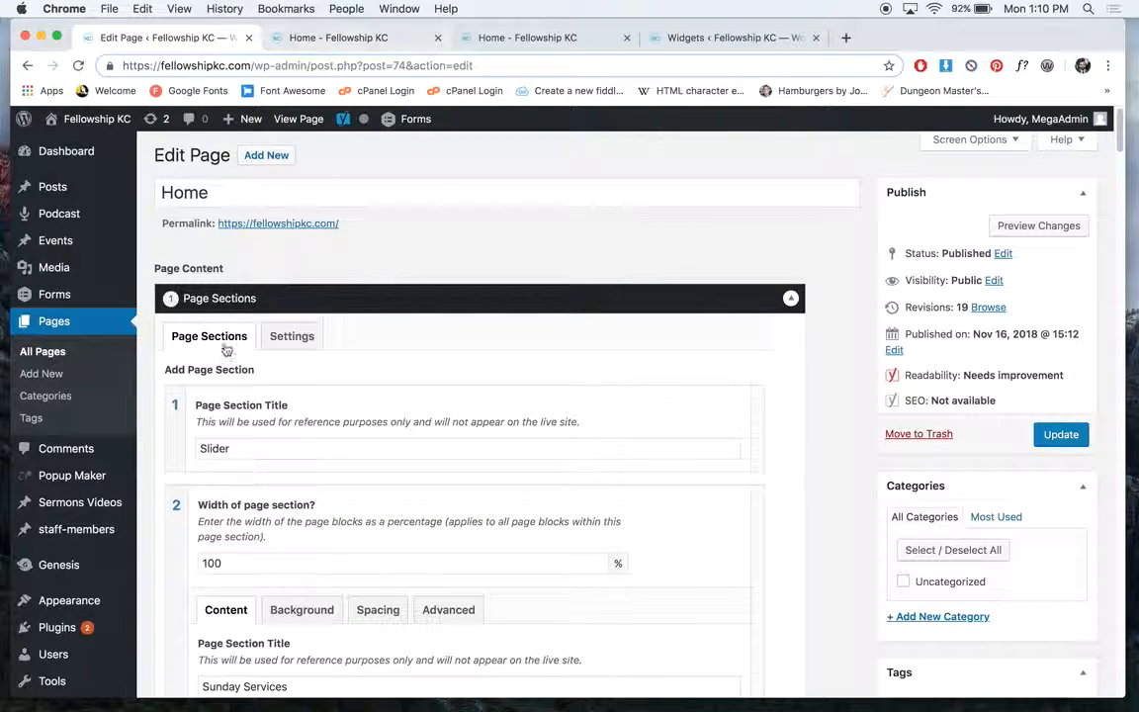
scroll(465, 361, down, 10)
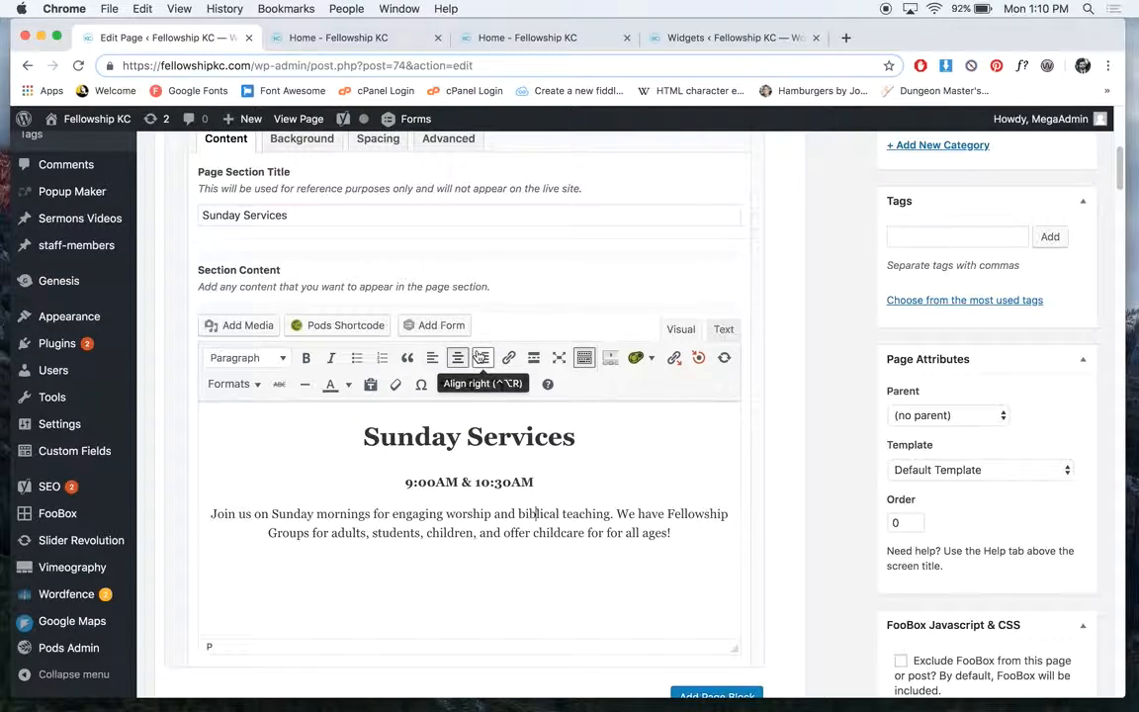
scroll(482, 356, down, 1)
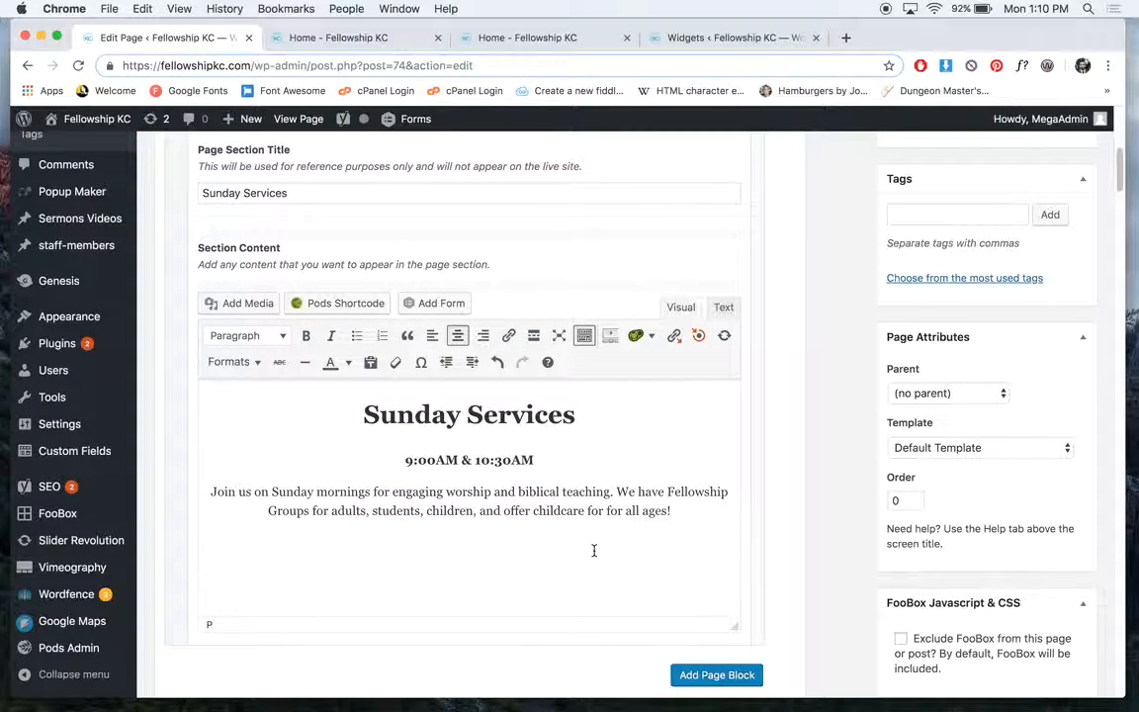
Leave the Home page editor without saving and open the list of popups in Popup Maker
scroll(142, 245, up, 2)
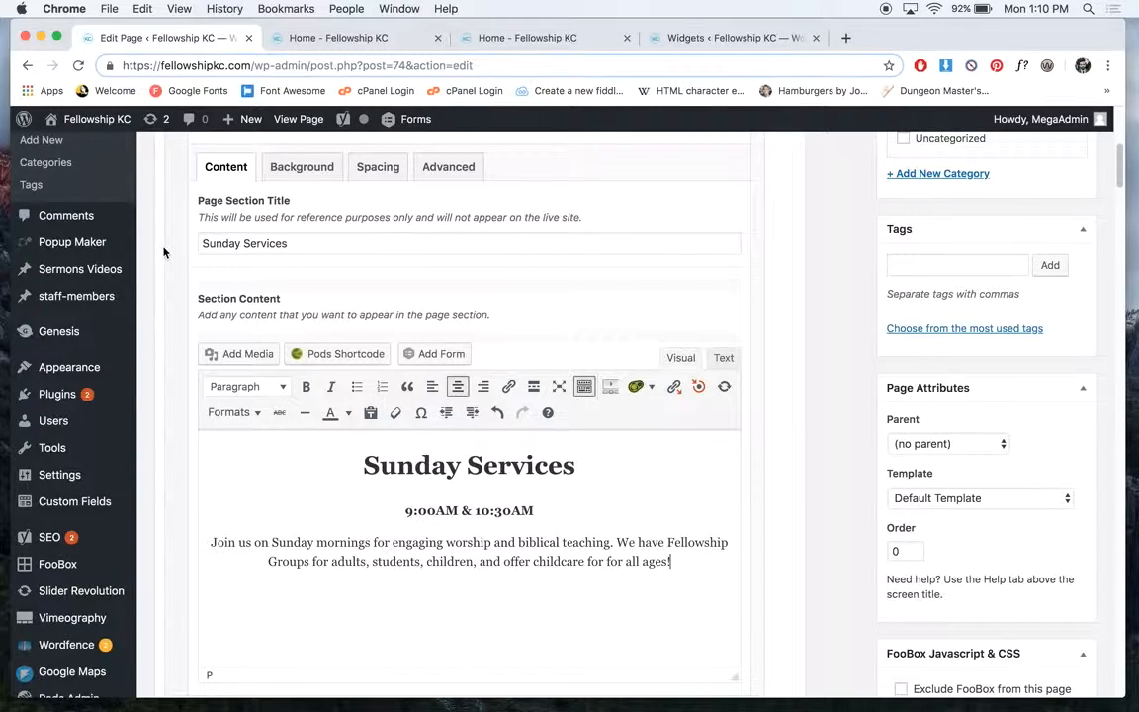
scroll(163, 250, up, 4)
mouse_move(107, 354)
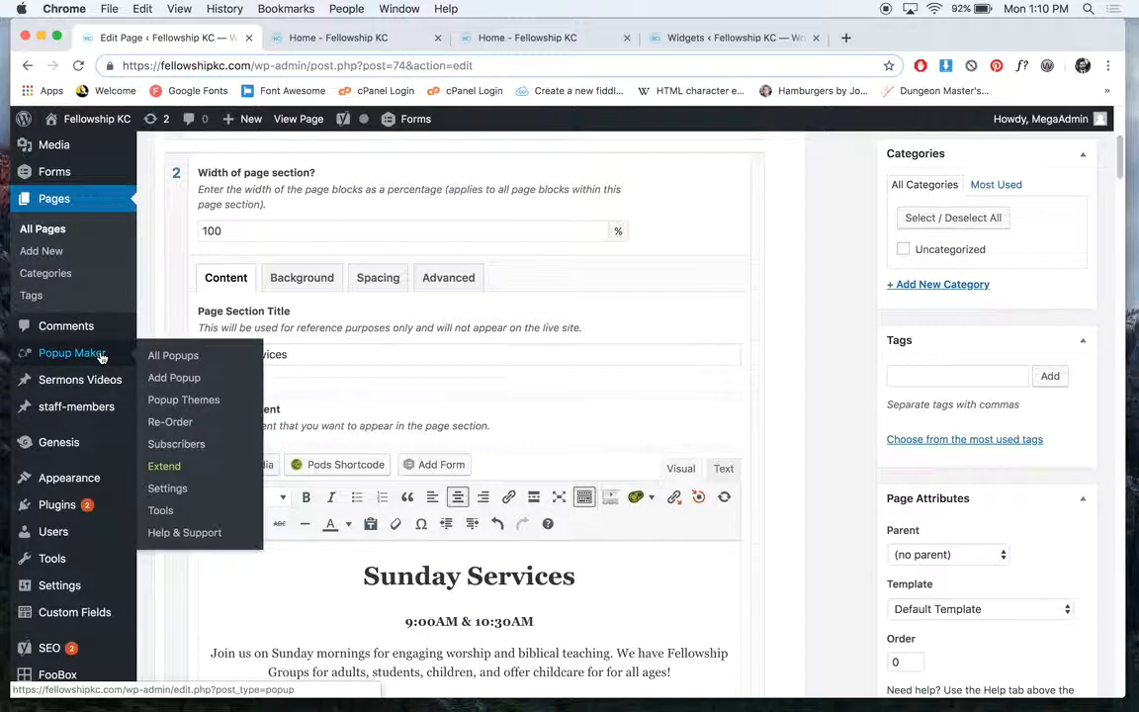
click(101, 356)
click(684, 258)
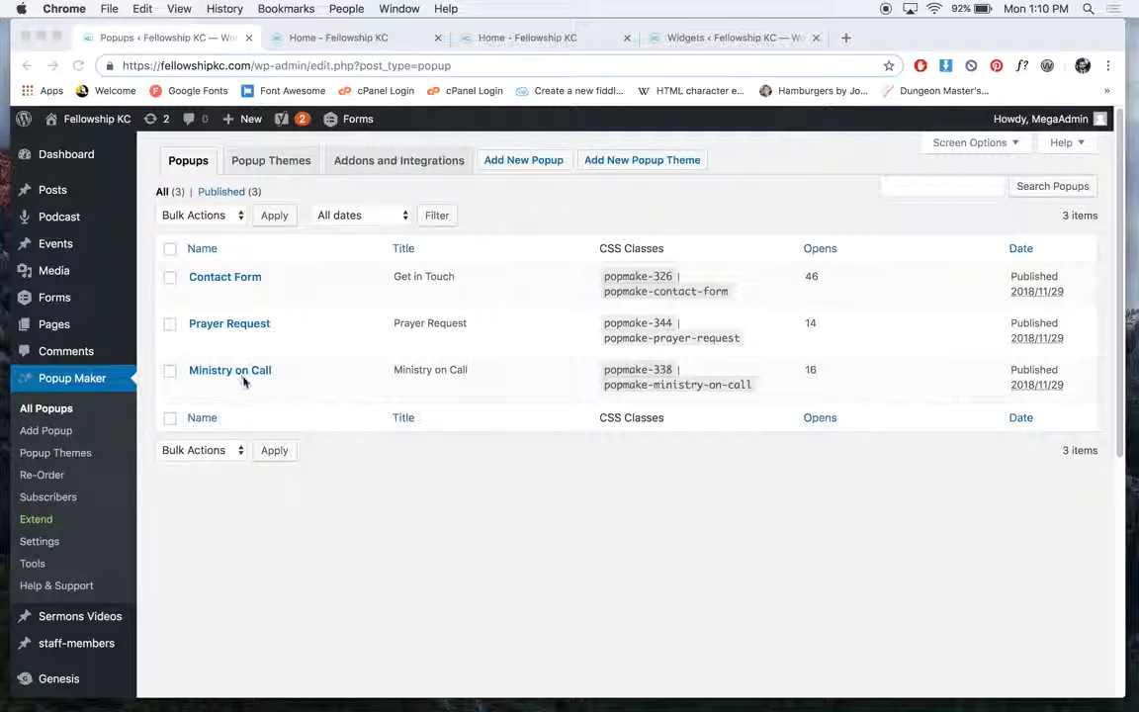
Close the Home page preview and bring up the "get in touch" section on the live Home page
click(373, 38)
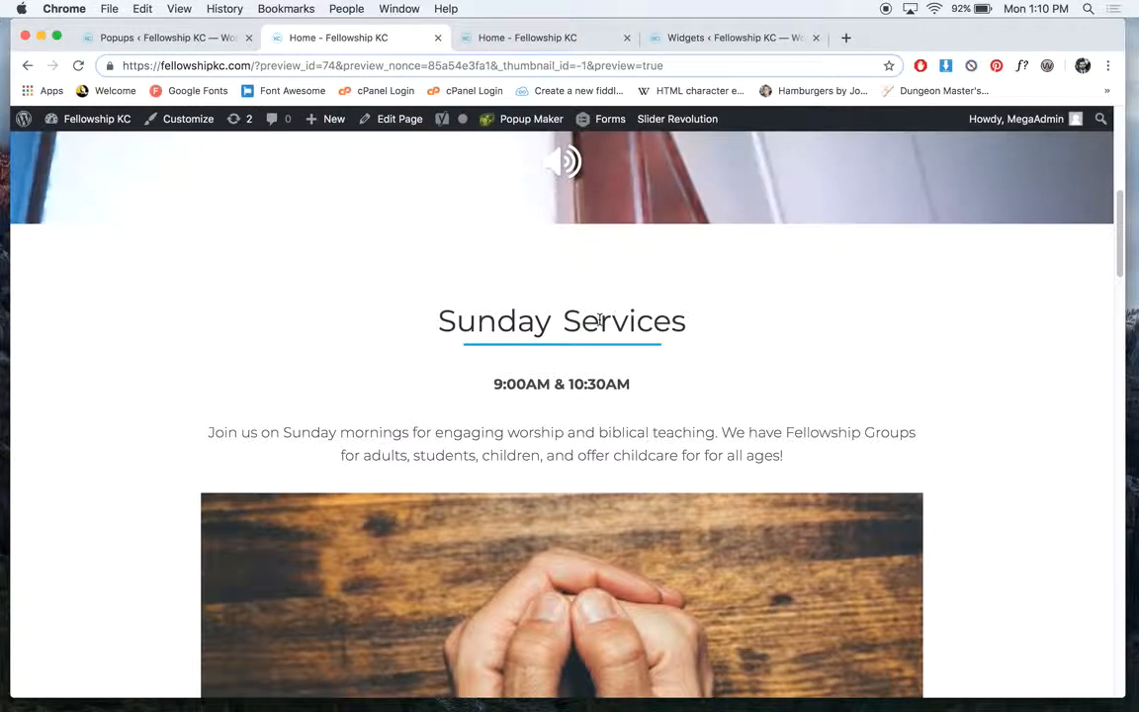
scroll(598, 321, down, 10)
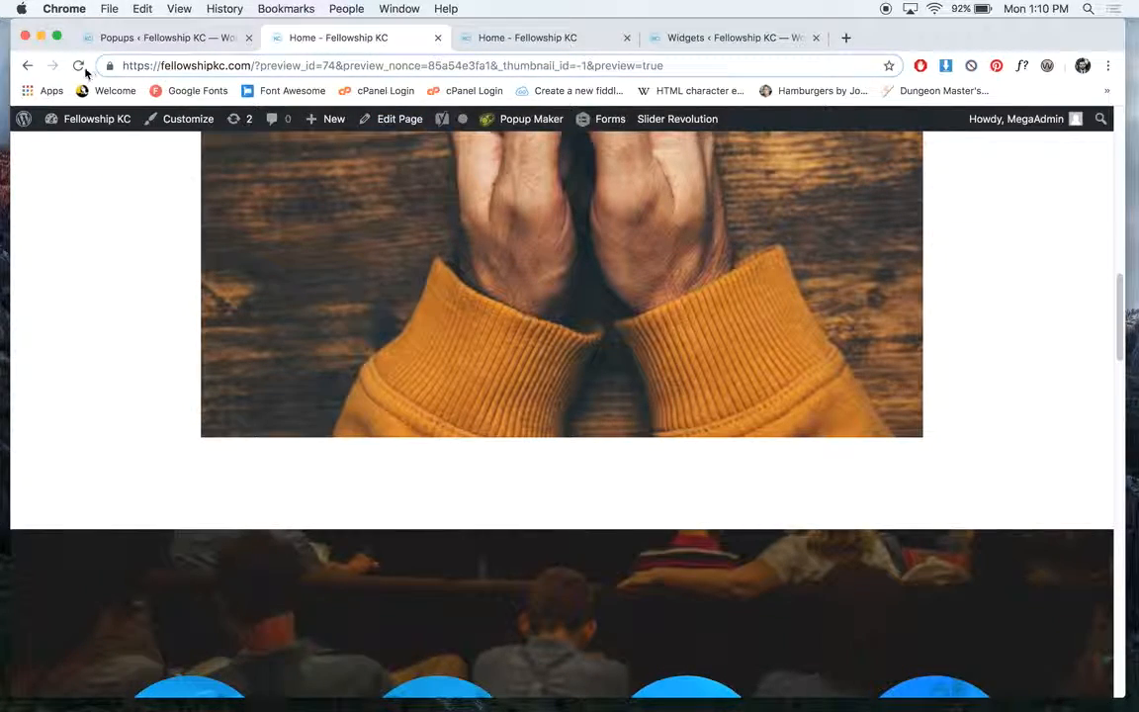
click(78, 65)
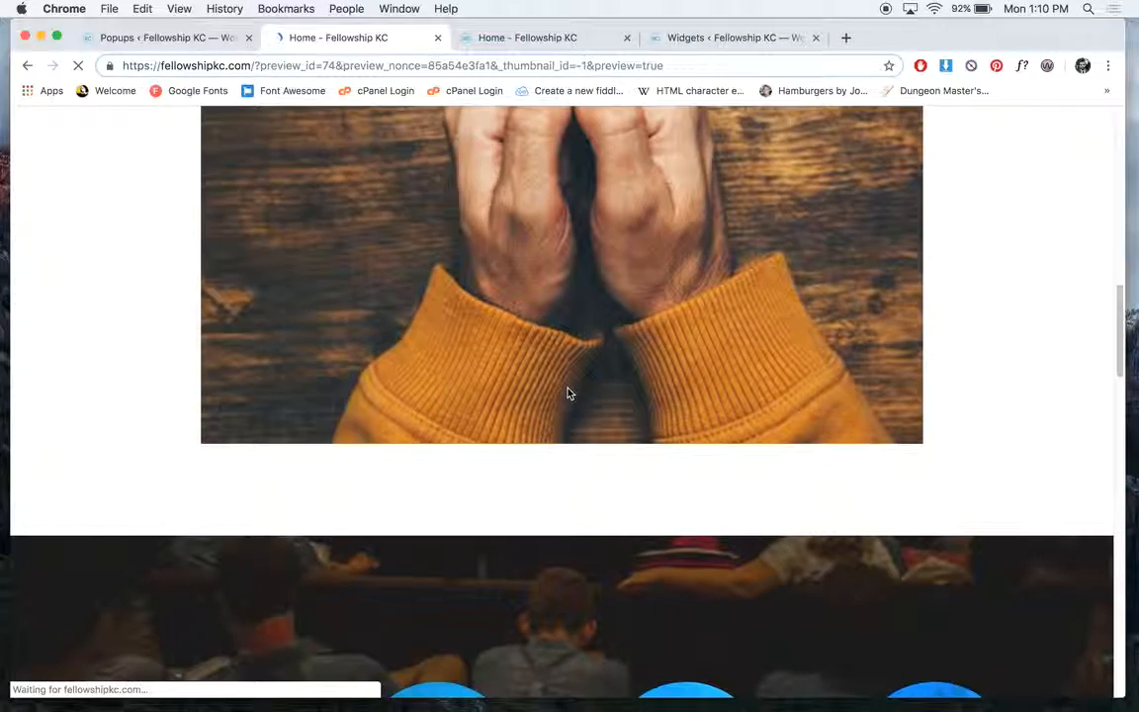
click(438, 37)
click(359, 39)
scroll(682, 350, down, 10)
scroll(679, 348, down, 12)
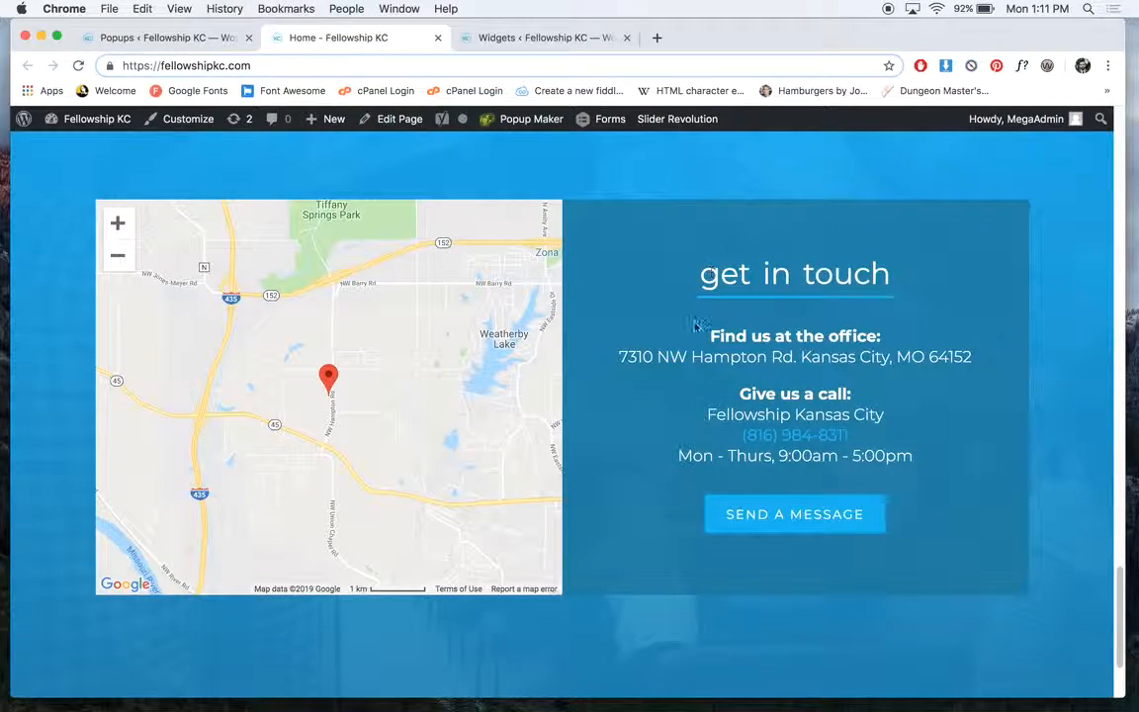
Open the Send a Message popup on the live Home page, examine its form fields and close it
click(163, 38)
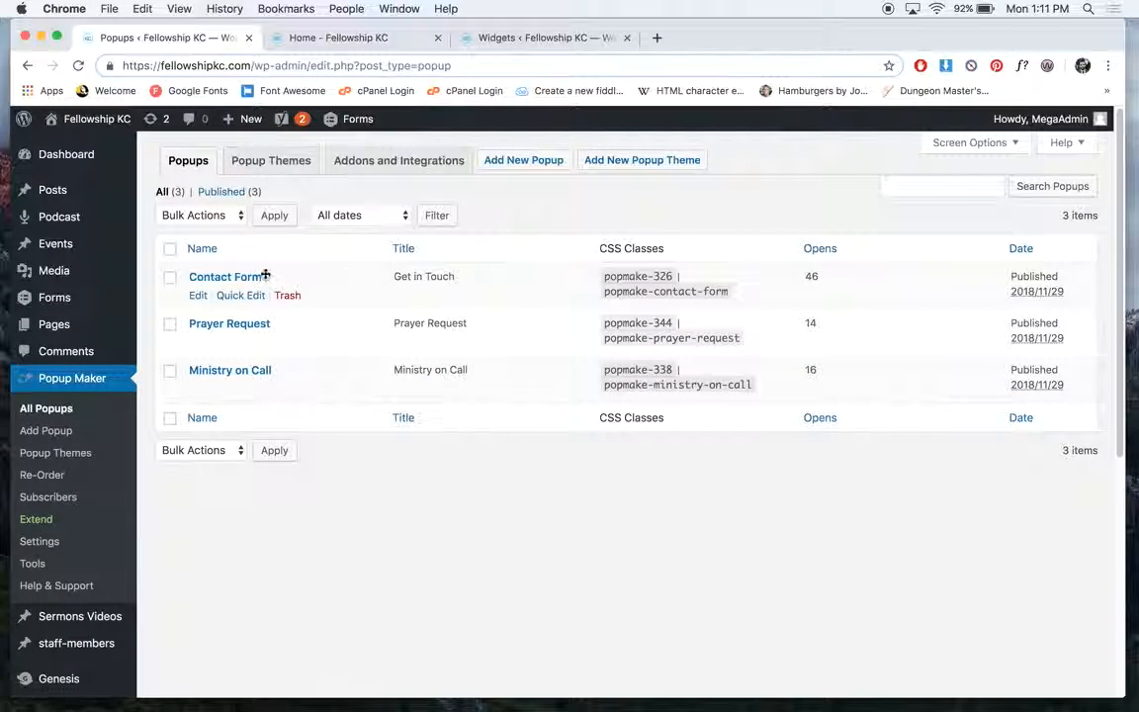
click(348, 39)
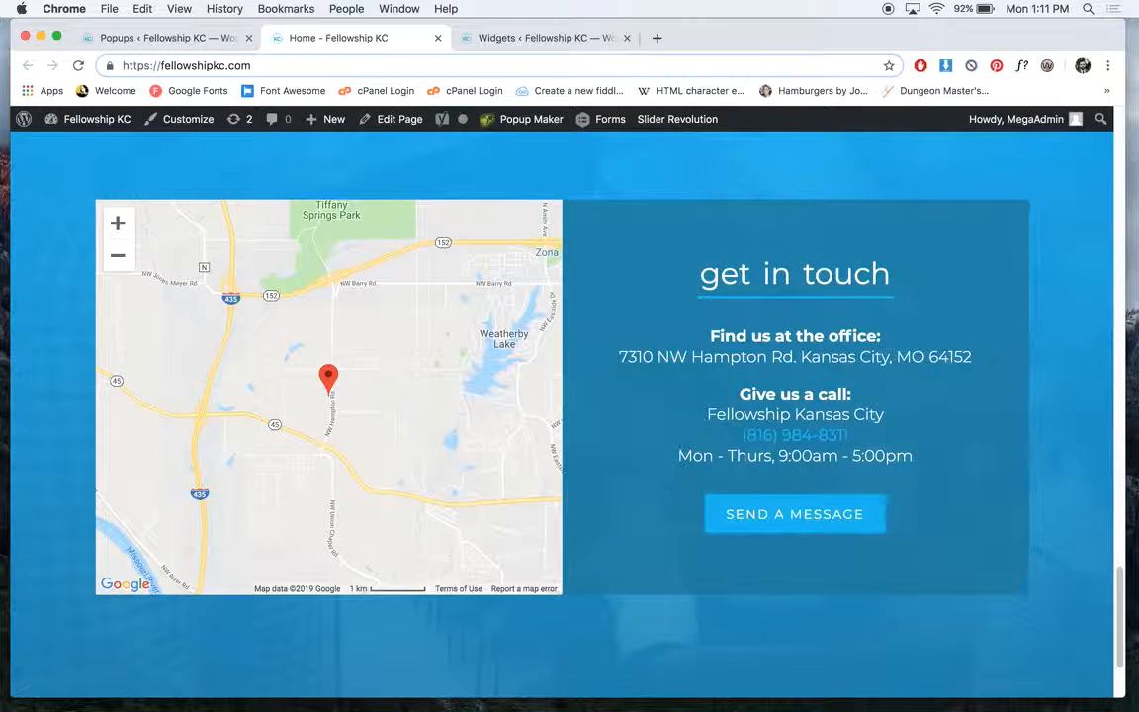
click(795, 517)
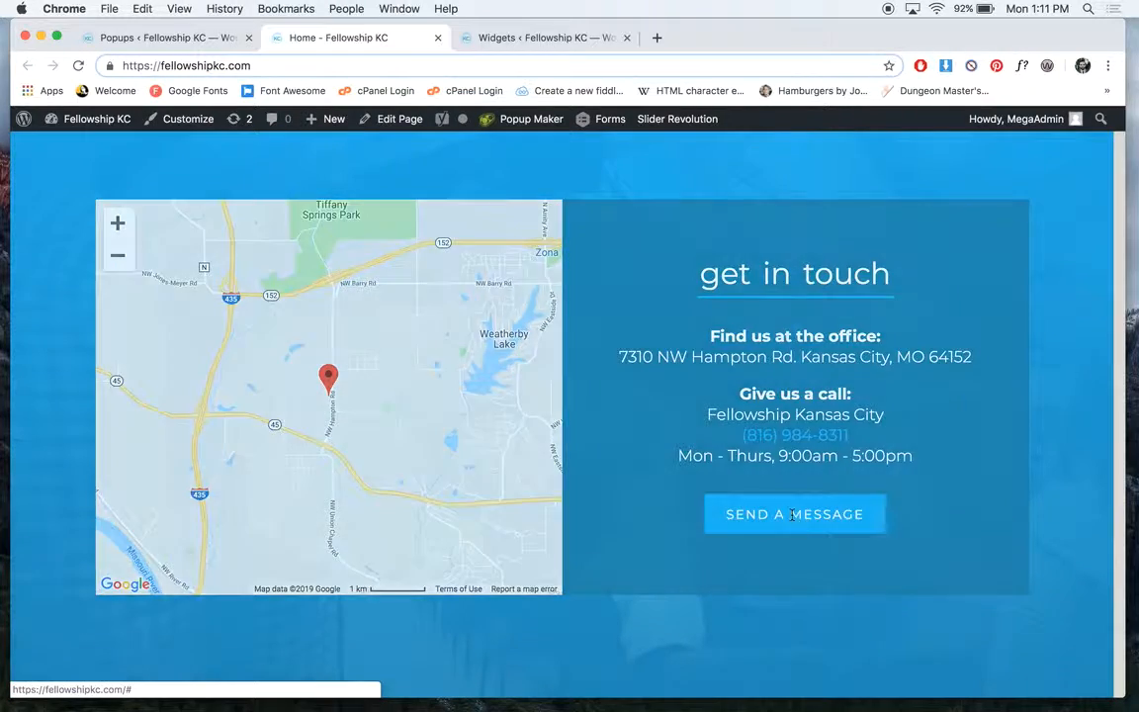
scroll(521, 312, down, 3)
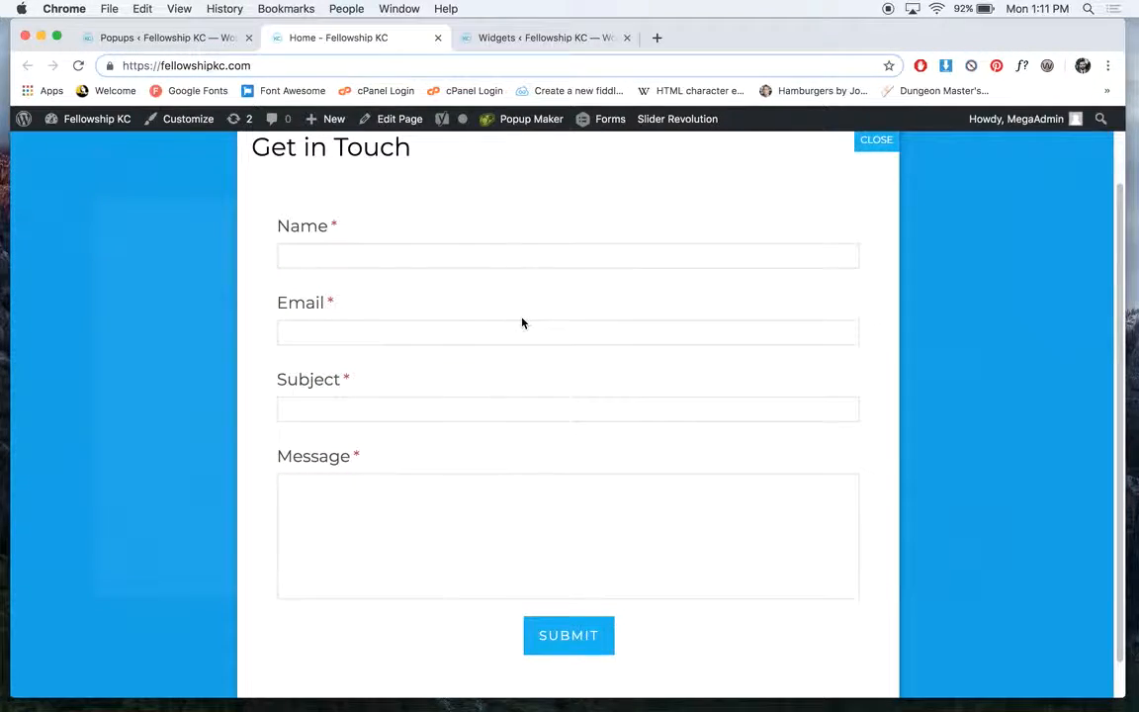
scroll(743, 452, up, 2)
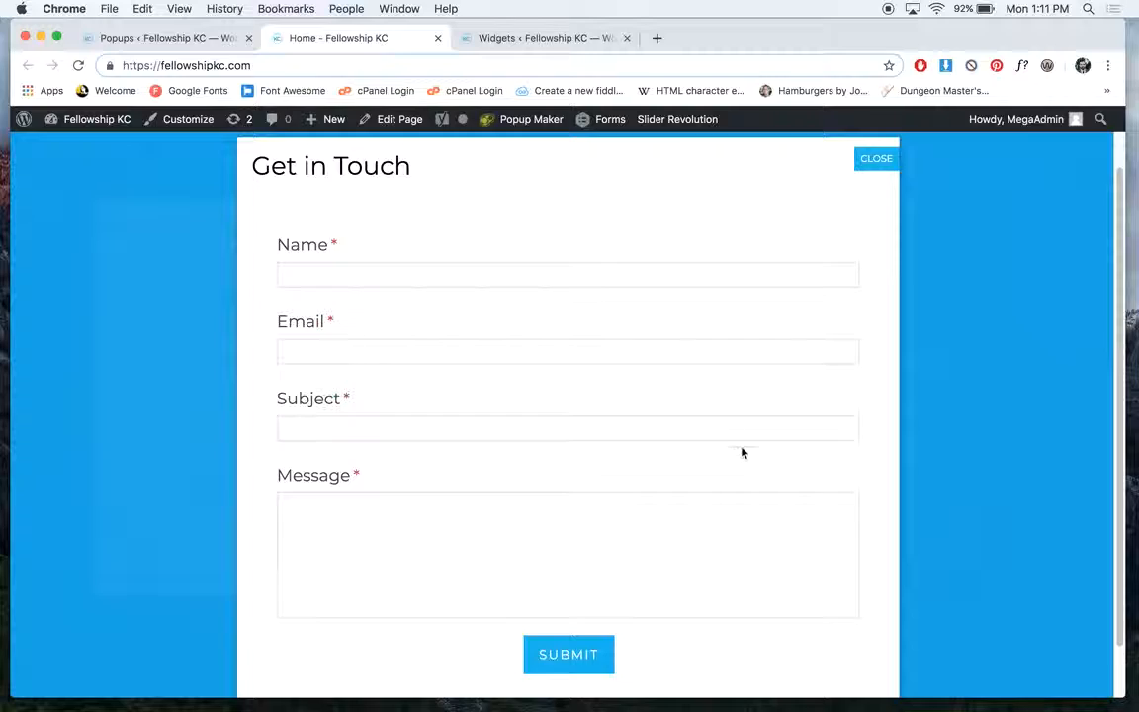
scroll(846, 293, up, 3)
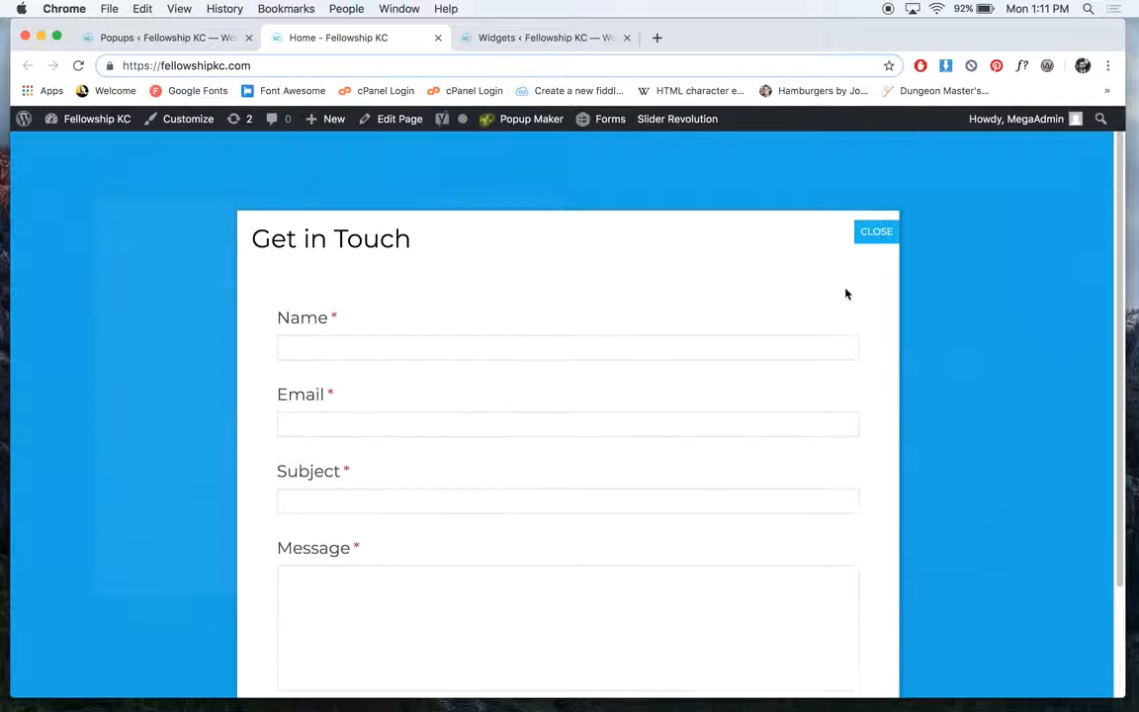
click(877, 230)
Open the Contact Form popup for editing and select its gravityform shortcode
click(132, 40)
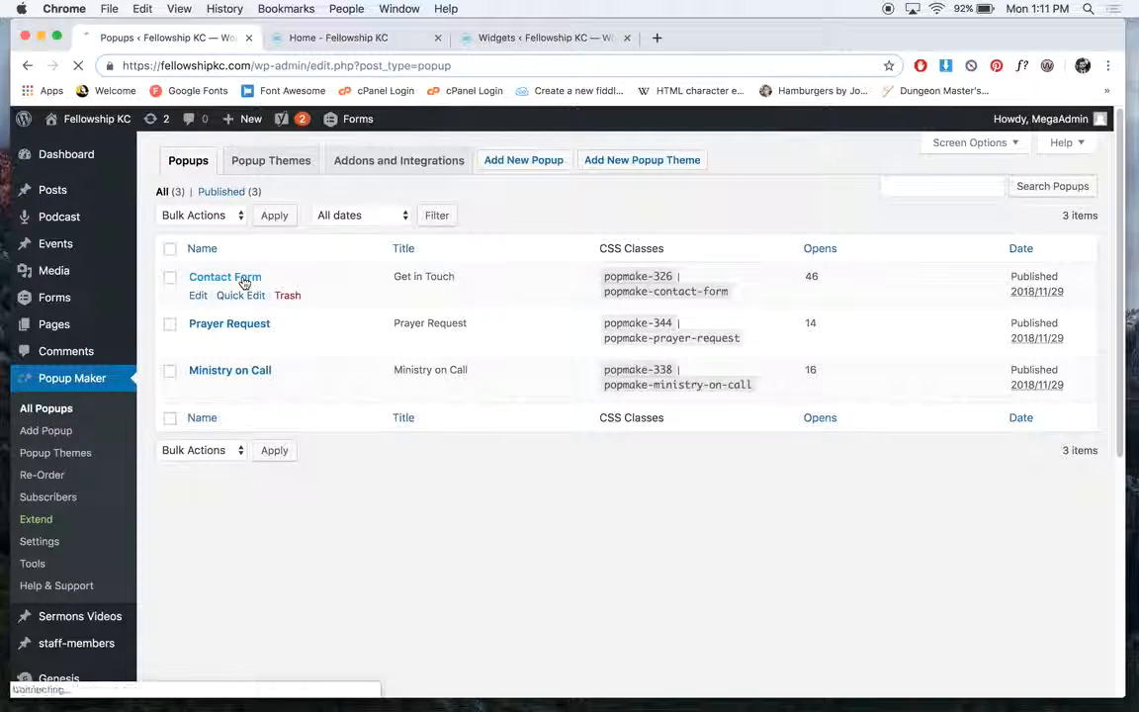
click(436, 414)
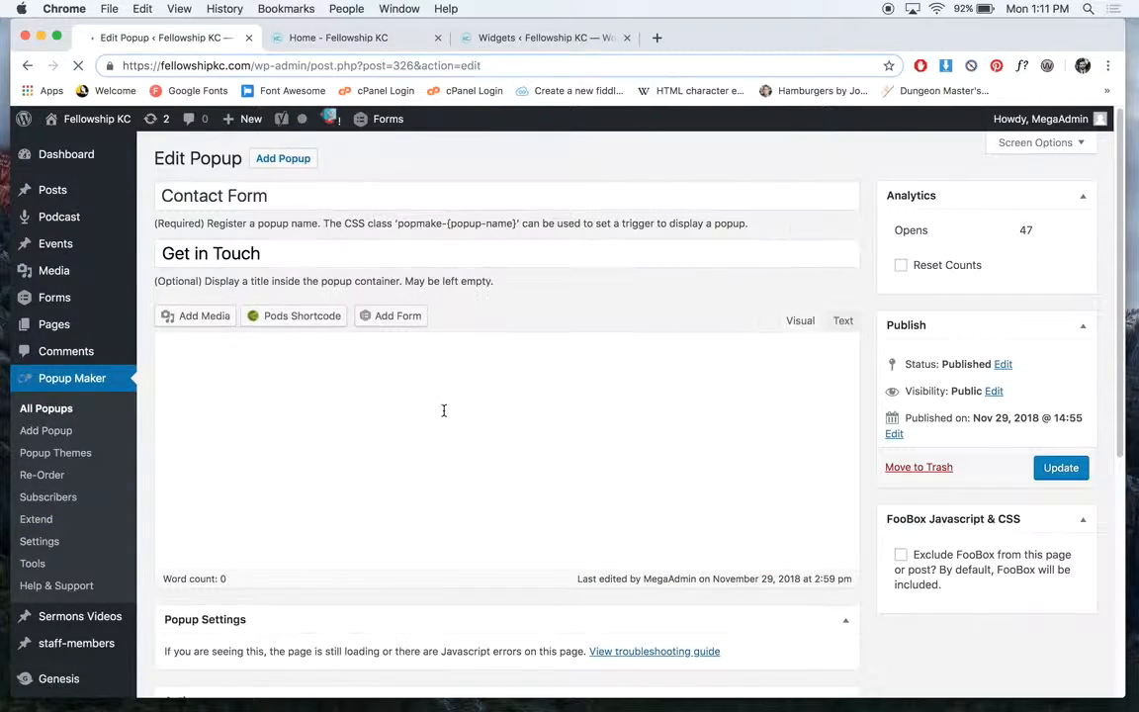
drag(609, 422, 157, 422)
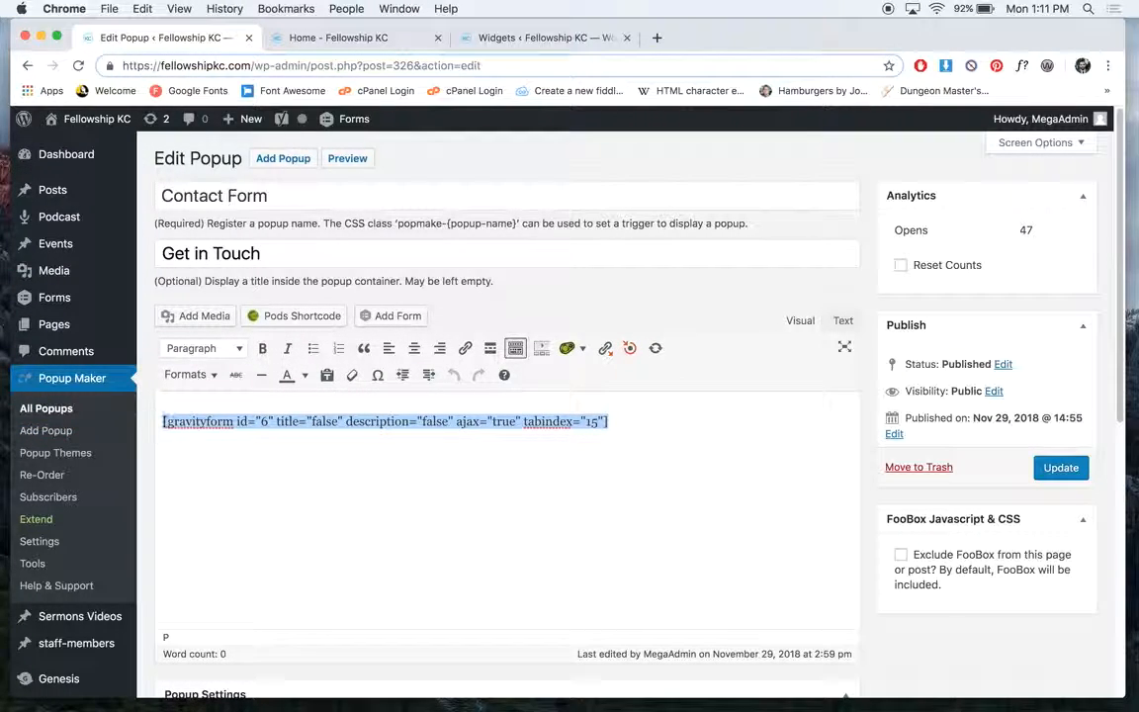
Open the Send a Message popup again on the live Home page and return to its shortcode in the Contact Form editor
click(366, 37)
click(788, 516)
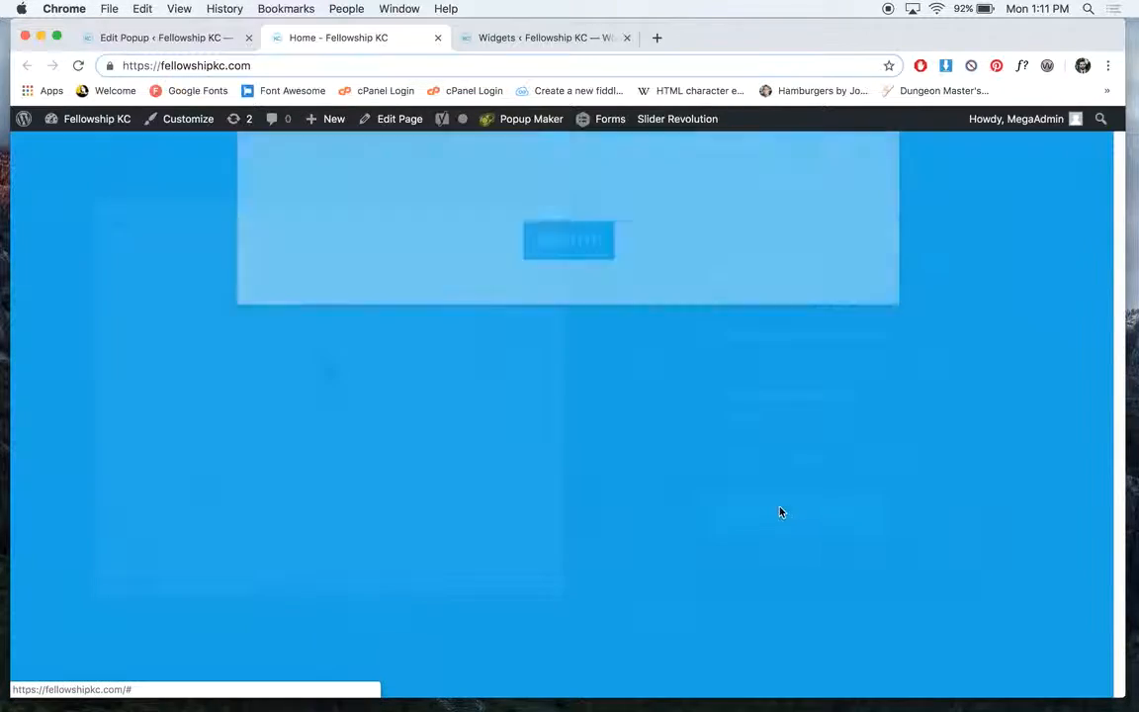
click(170, 38)
click(447, 424)
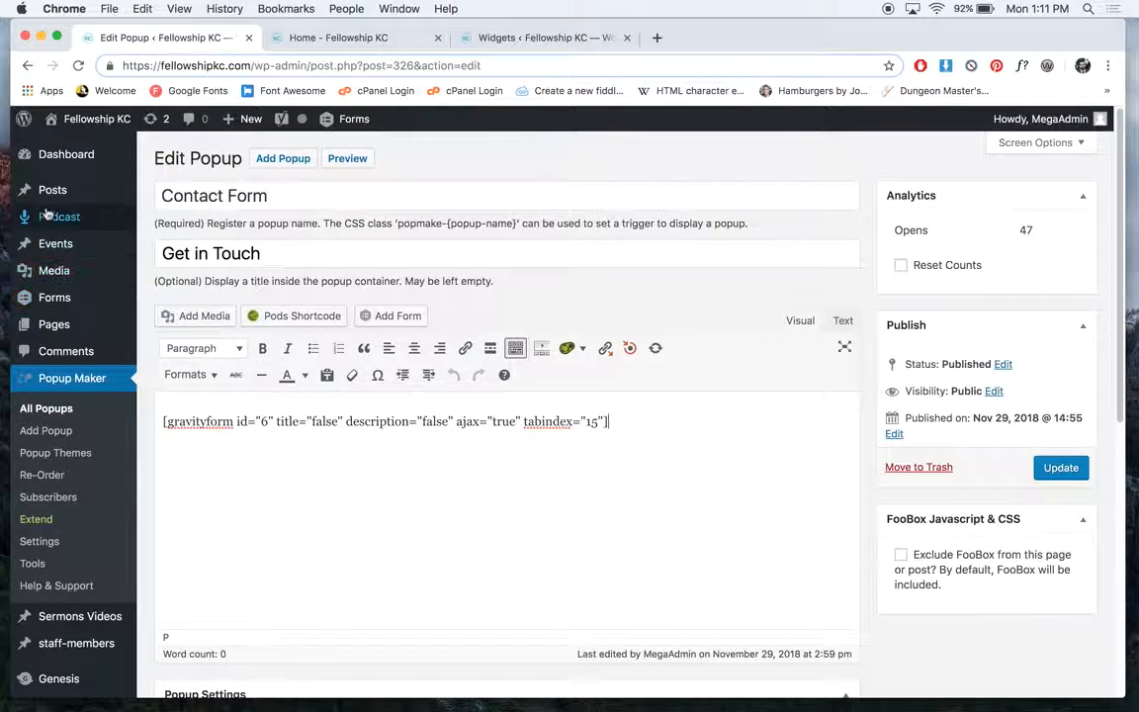
Examine the Contact Form popup's gravityform shortcode and compare it with the form in the live Get in Touch popup
mouse_move(47, 240)
mouse_move(64, 291)
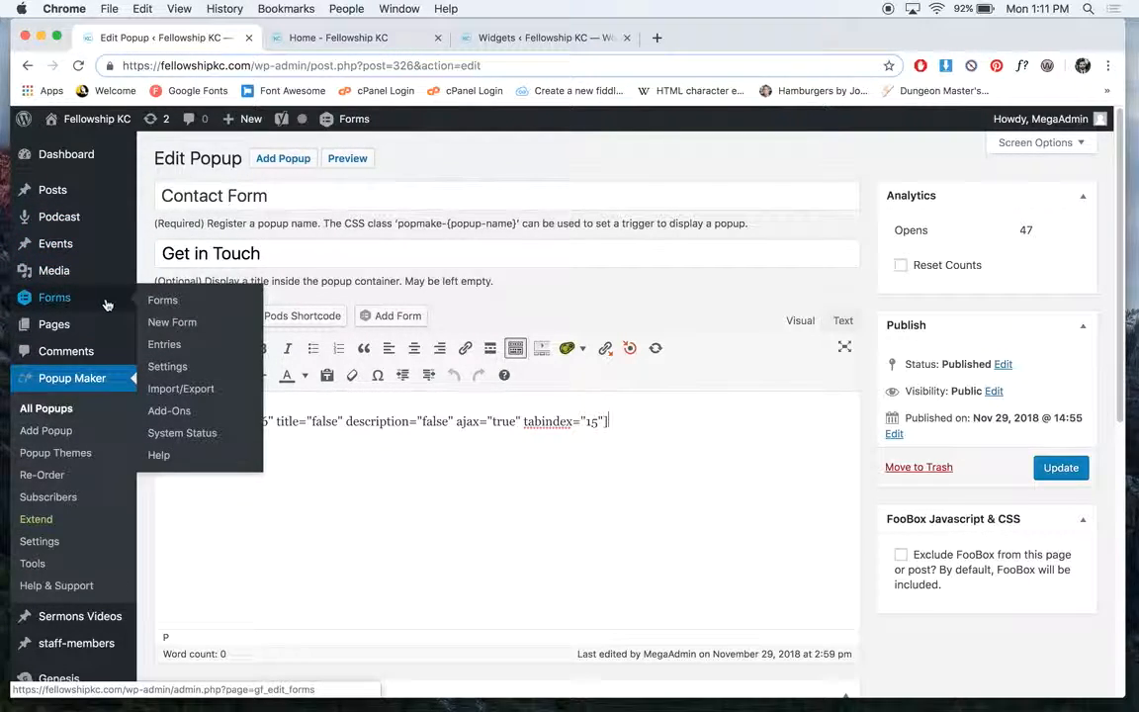
drag(615, 419, 164, 421)
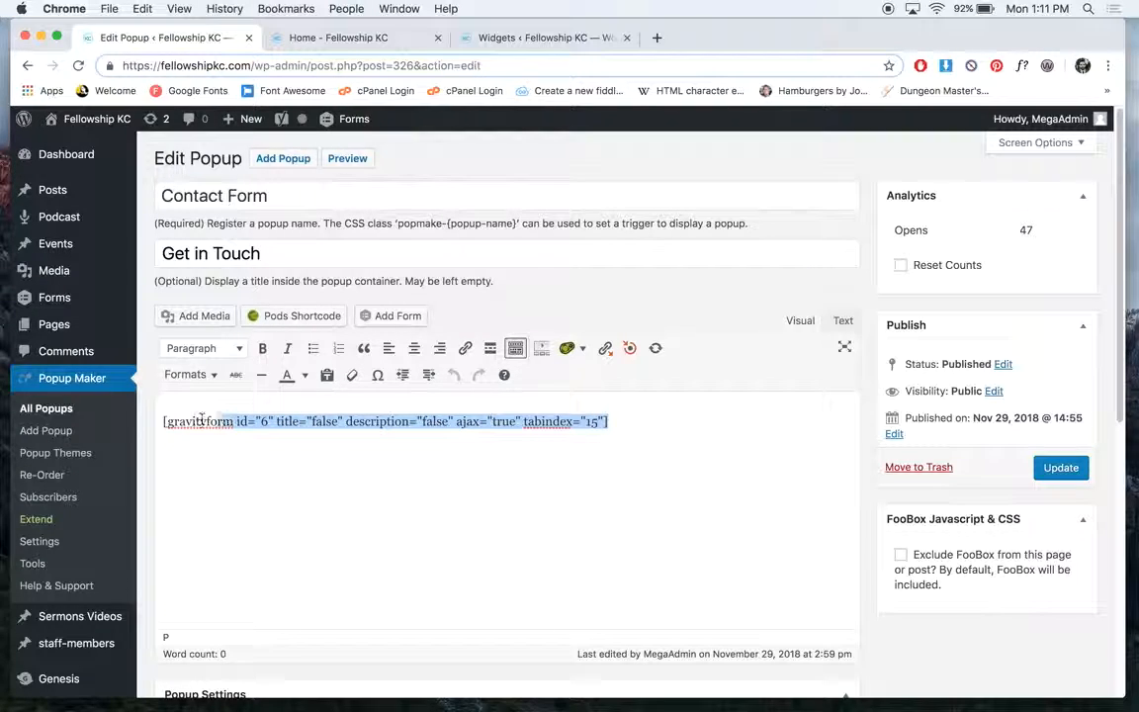
click(582, 425)
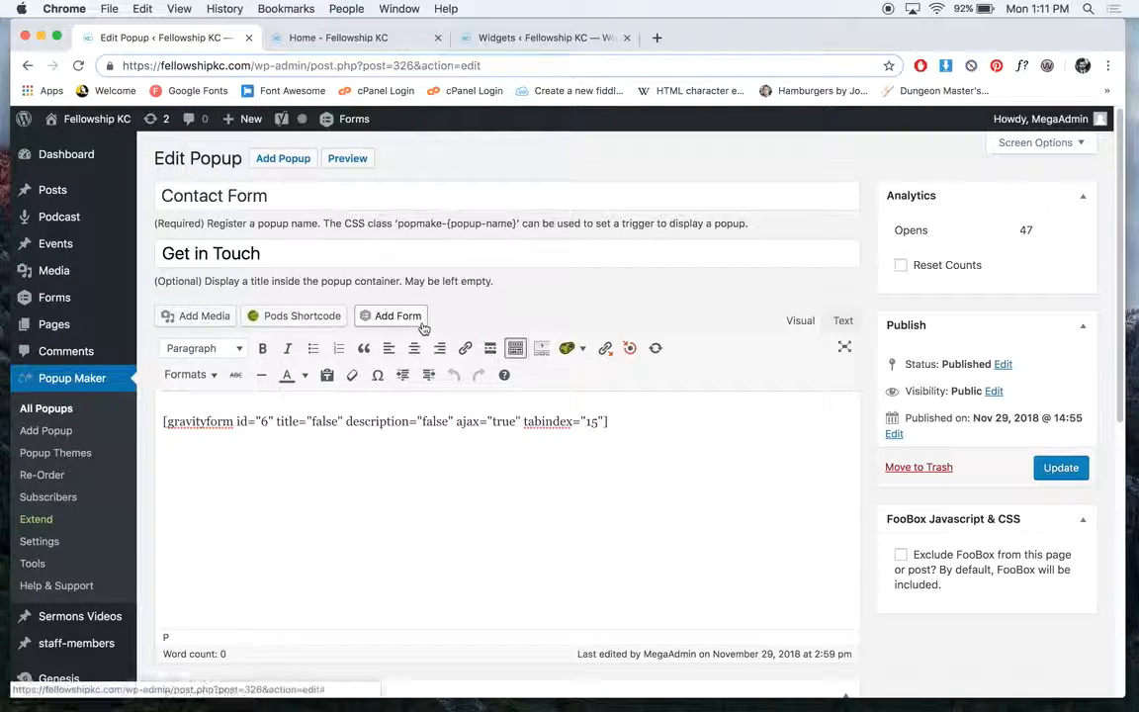
scroll(493, 309, down, 1)
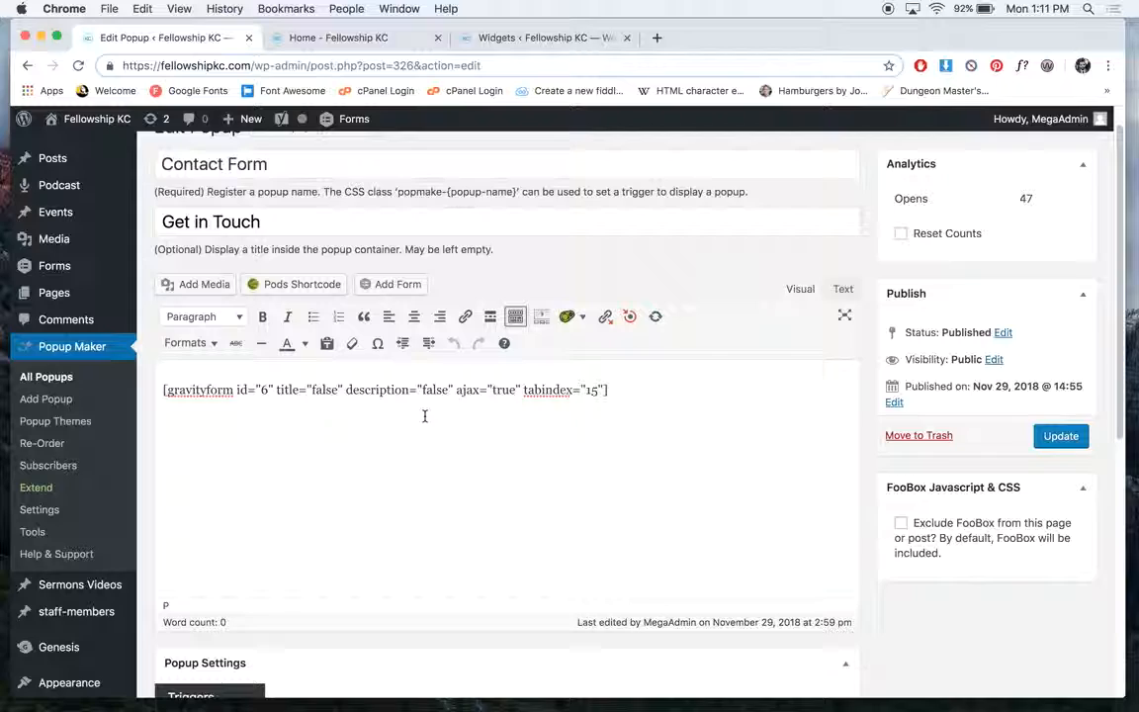
click(350, 40)
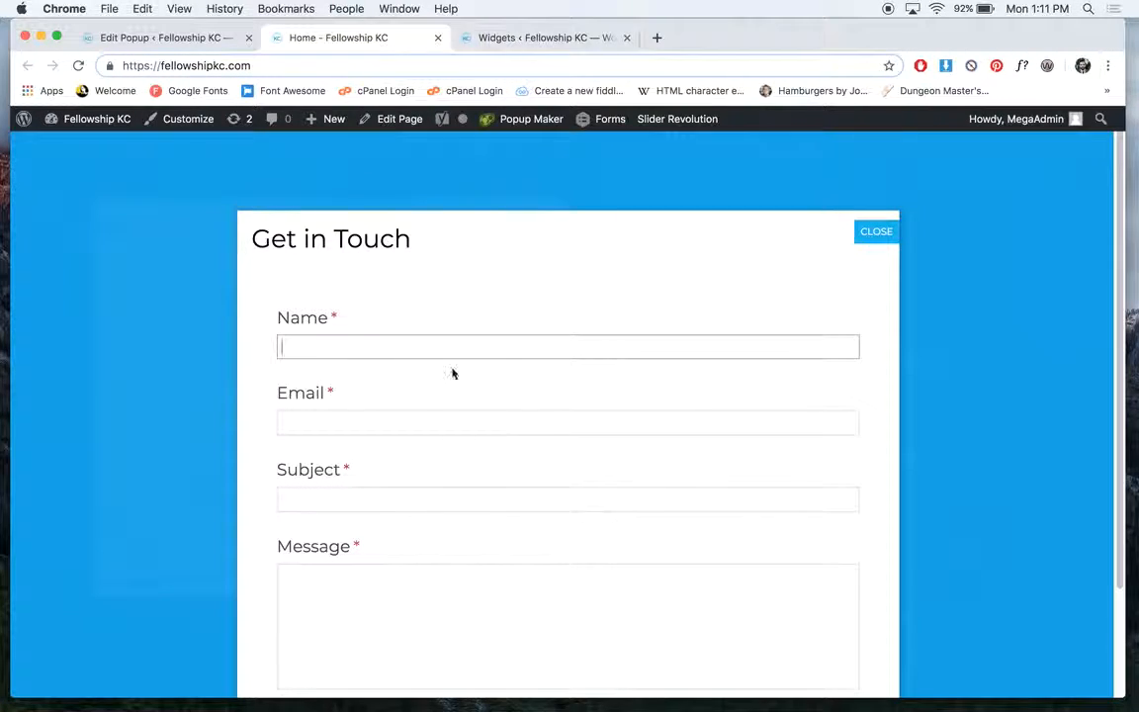
Return to the Contact Form popup editor and review its popup settings, including the triggers
click(163, 44)
mouse_move(54, 266)
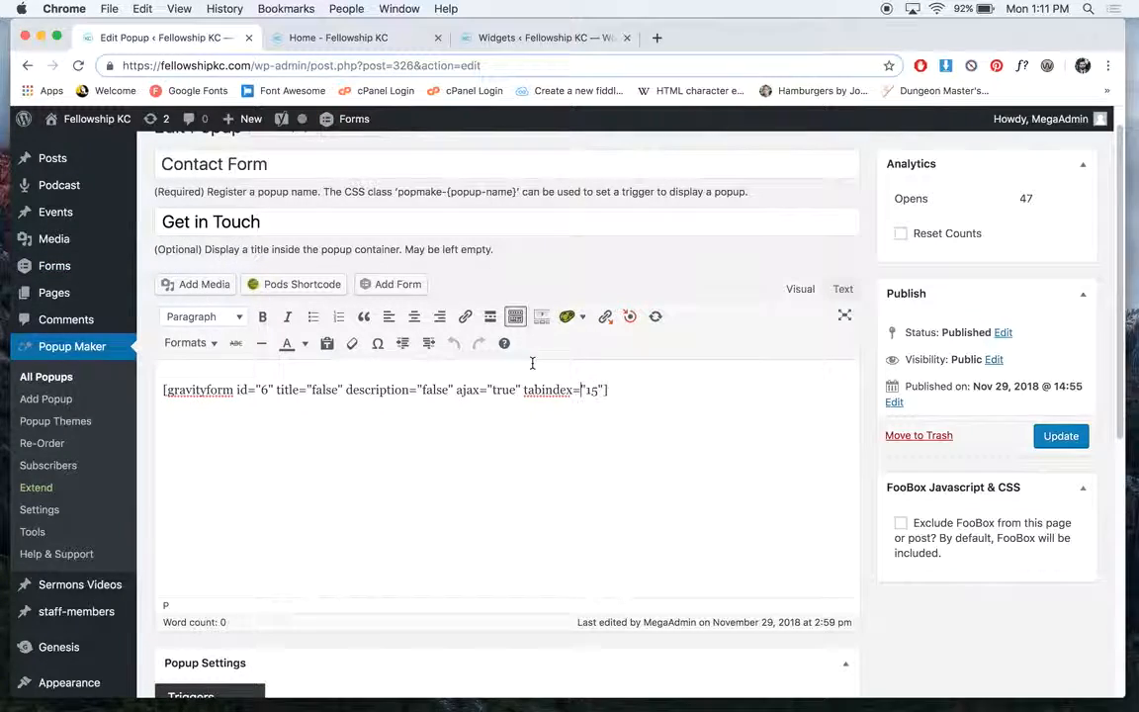
scroll(539, 373, down, 10)
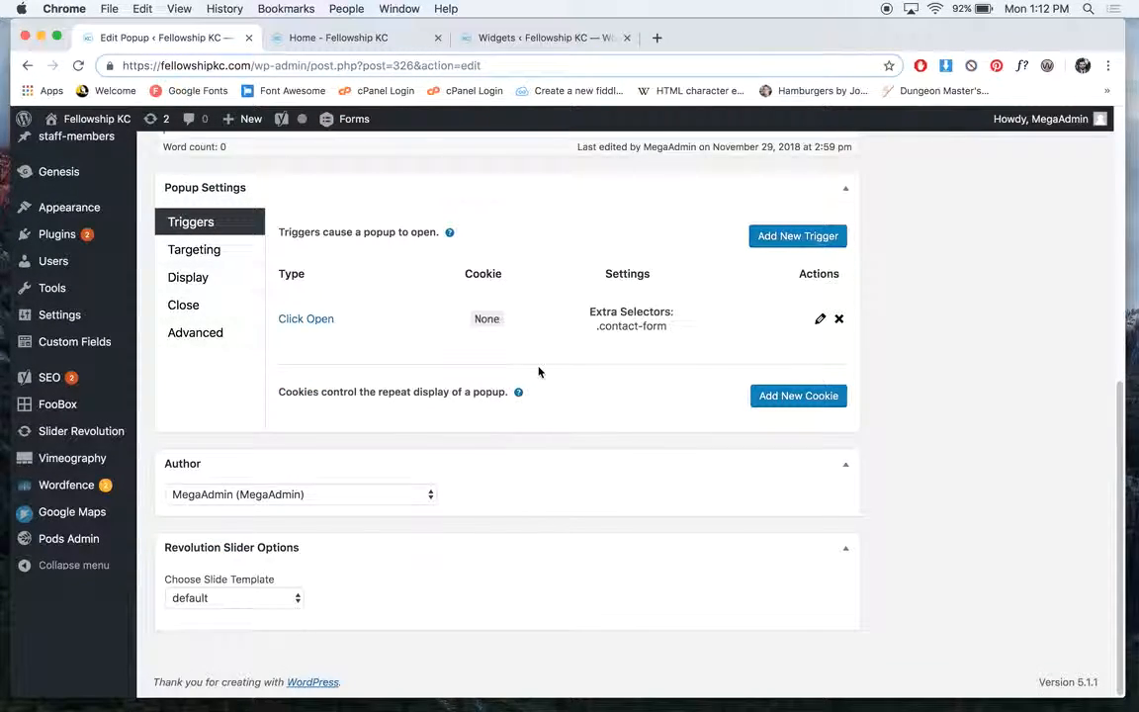
scroll(539, 371, up, 10)
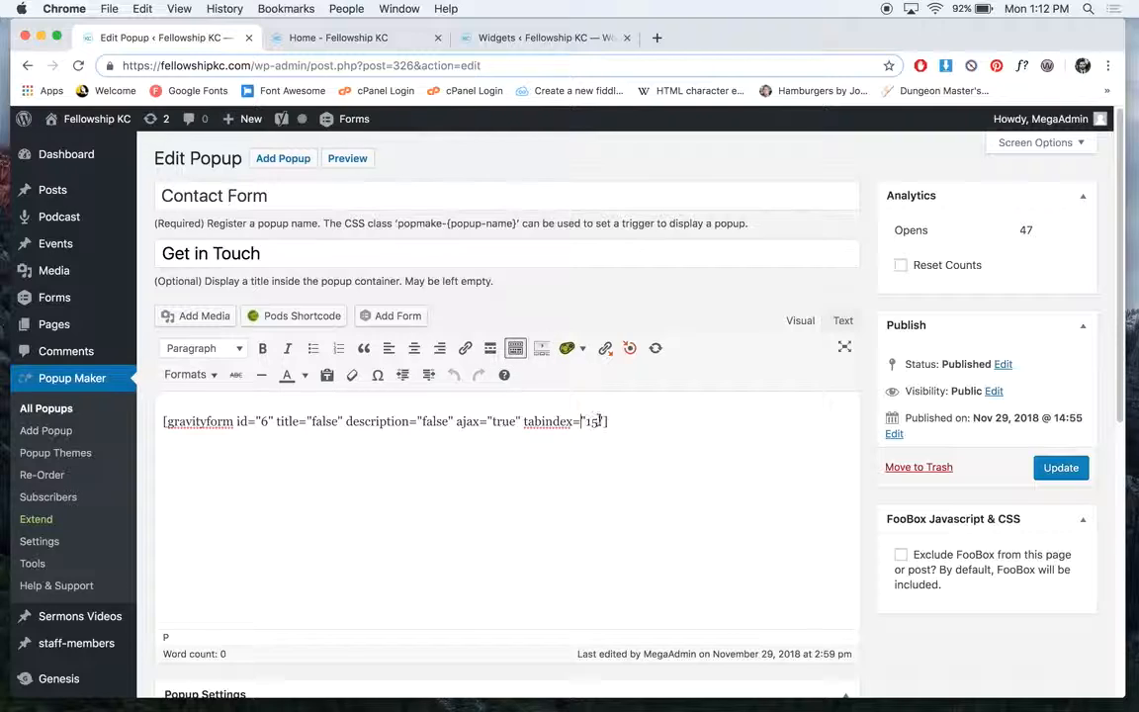
Add the text "hello" on a new line below the shortcode, and view the area under the form in the live popup
click(685, 438)
key(Return)
click(341, 37)
scroll(521, 353, down, 2)
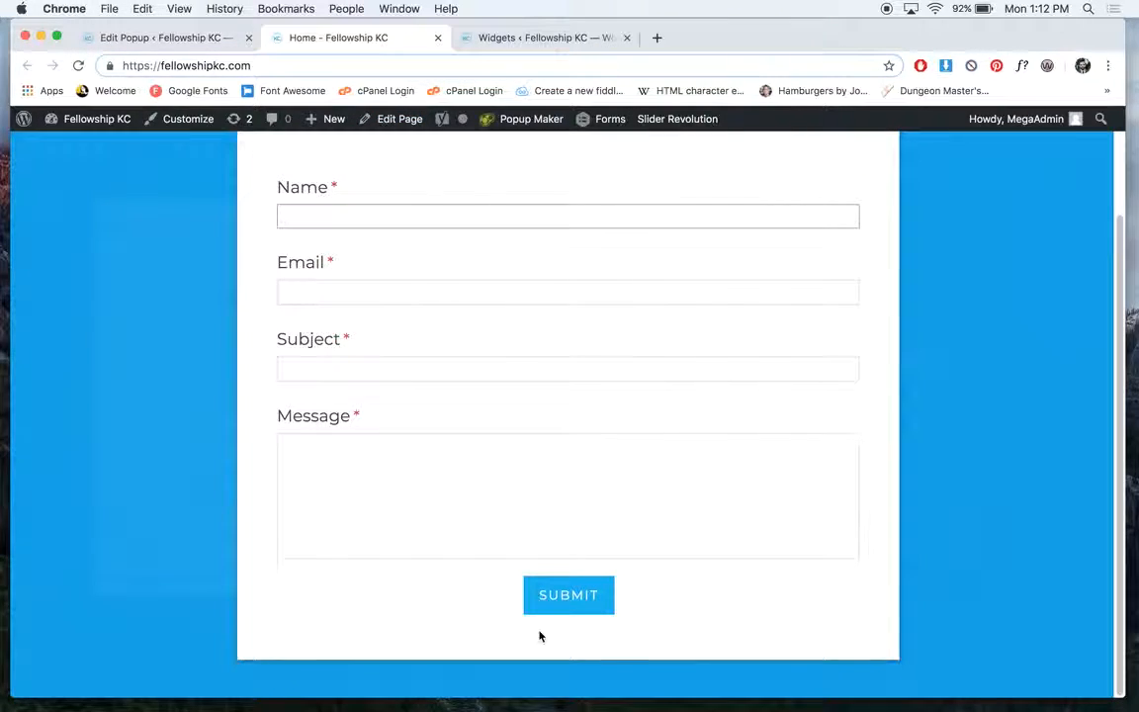
scroll(470, 485, up, 2)
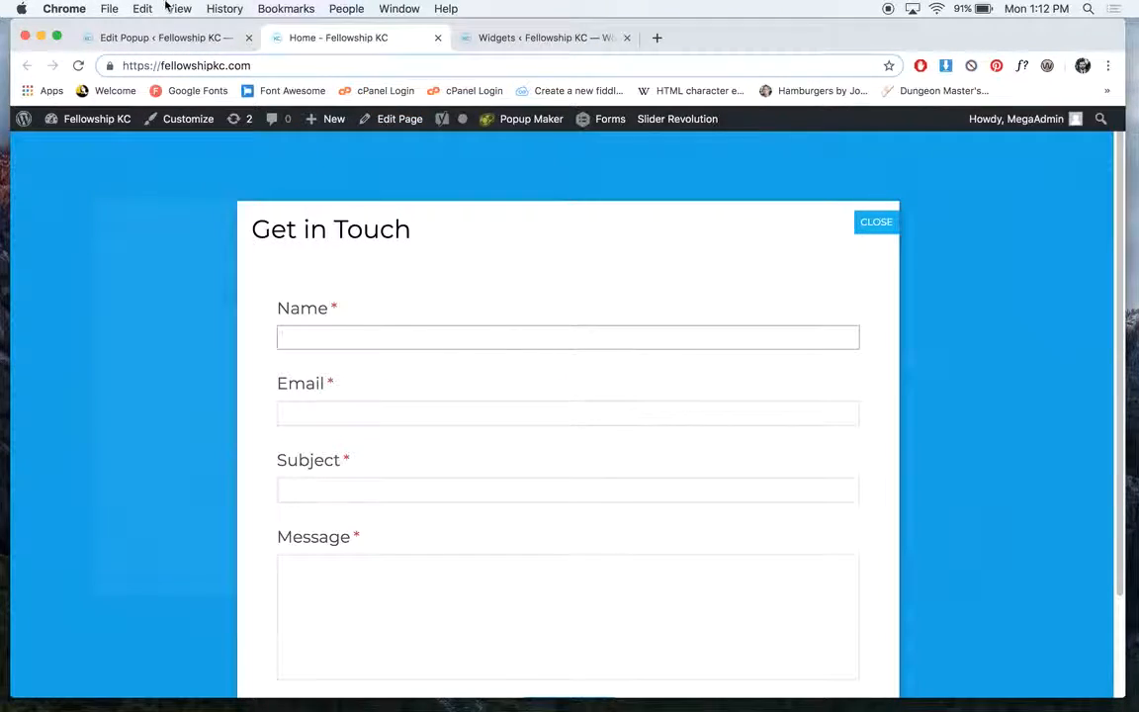
click(163, 40)
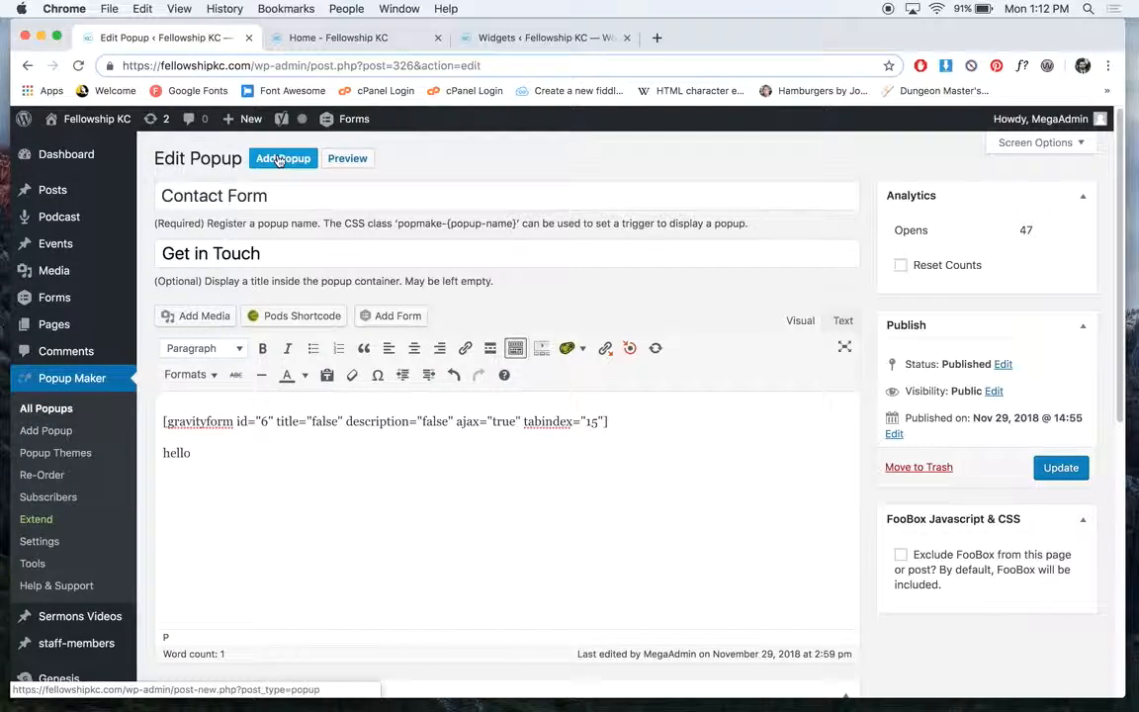
Start returning to the popup list, stay in the Contact Form editor instead, and review its trigger settings again
click(46, 408)
click(607, 257)
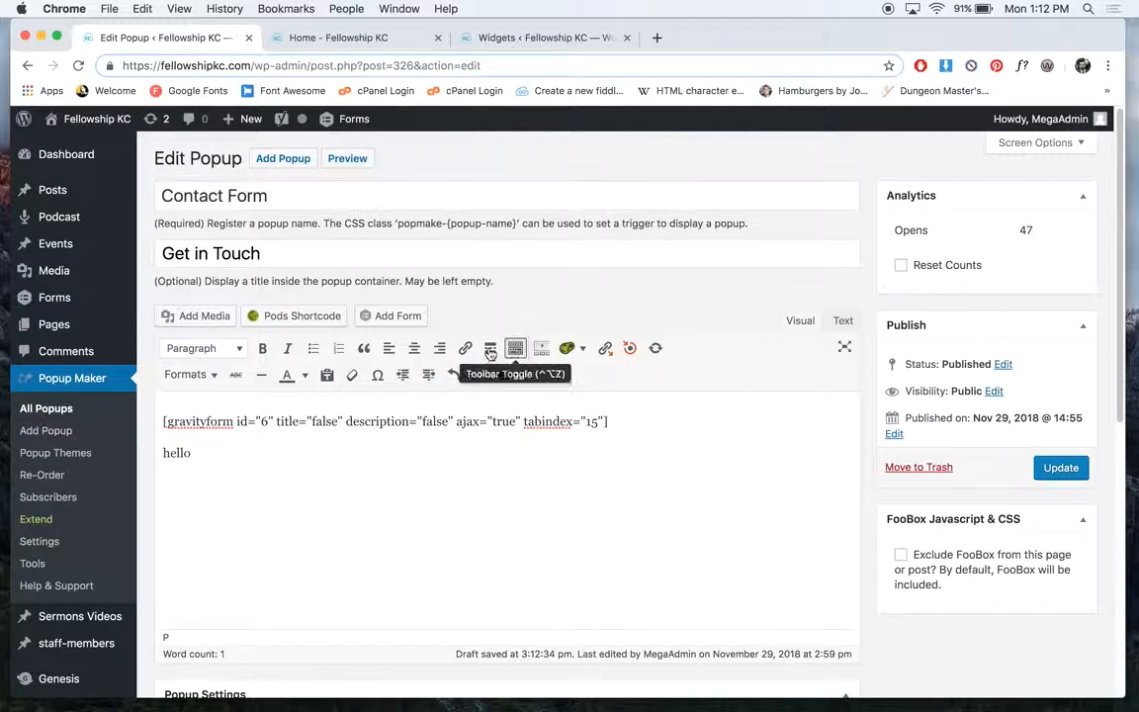
scroll(851, 364, down, 10)
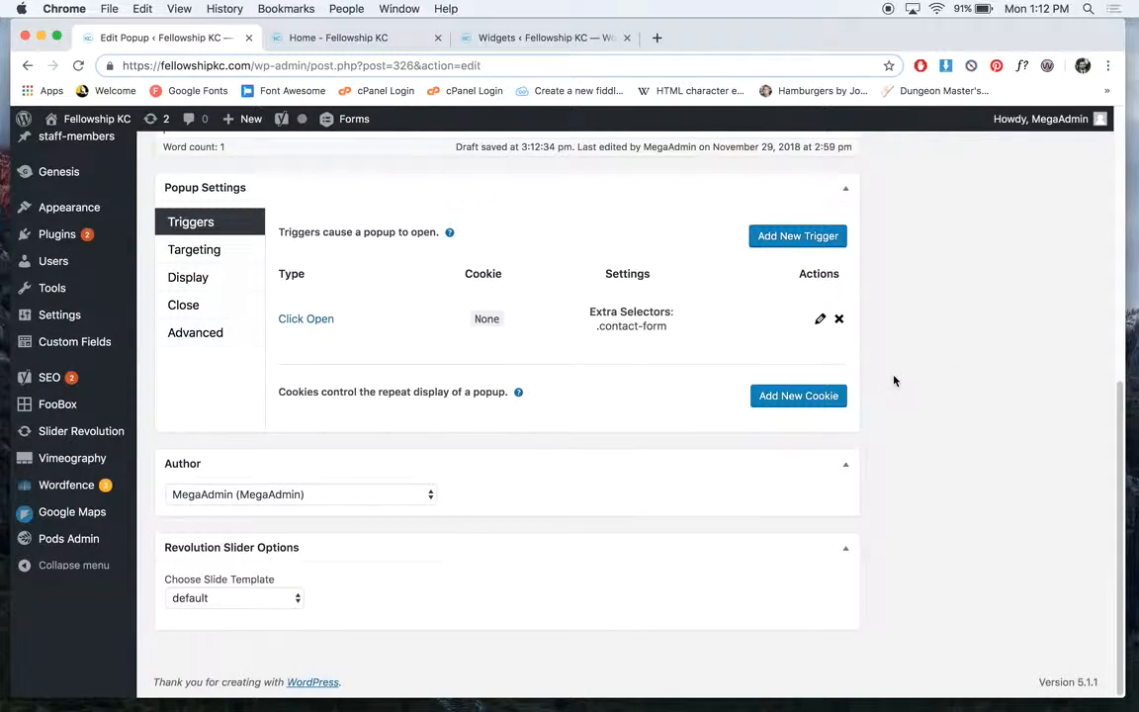
scroll(893, 380, up, 10)
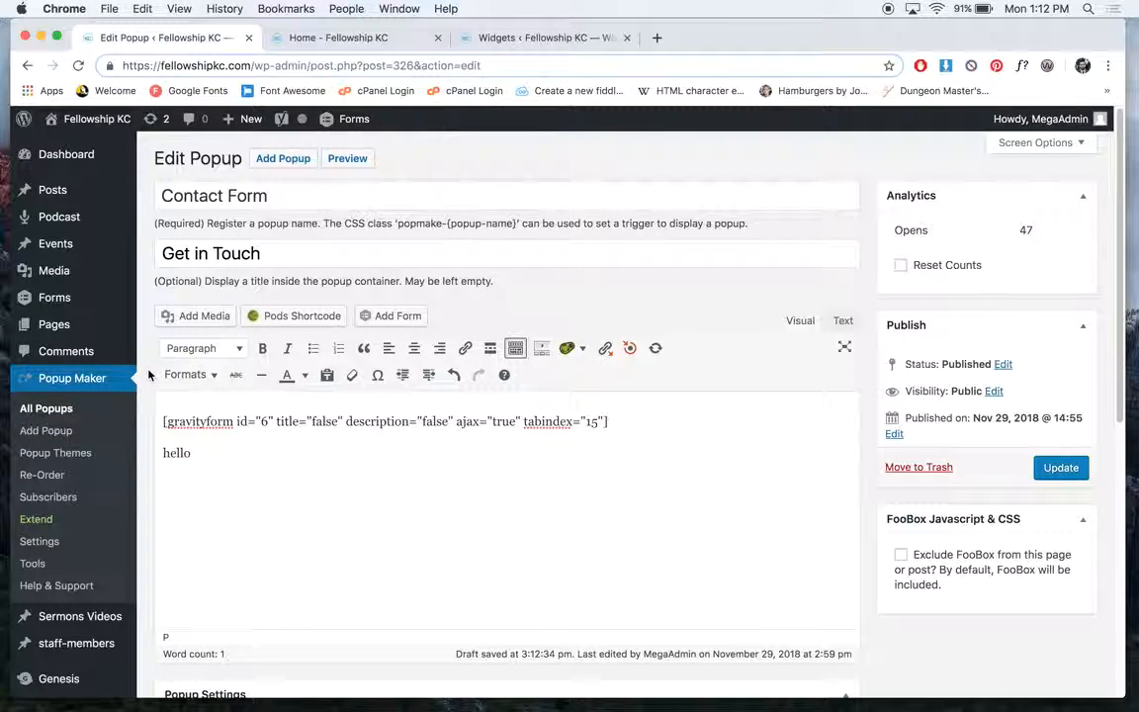
Leave the Contact Form popup editor without saving and look through the list of all Sermons Videos
scroll(173, 366, down, 3)
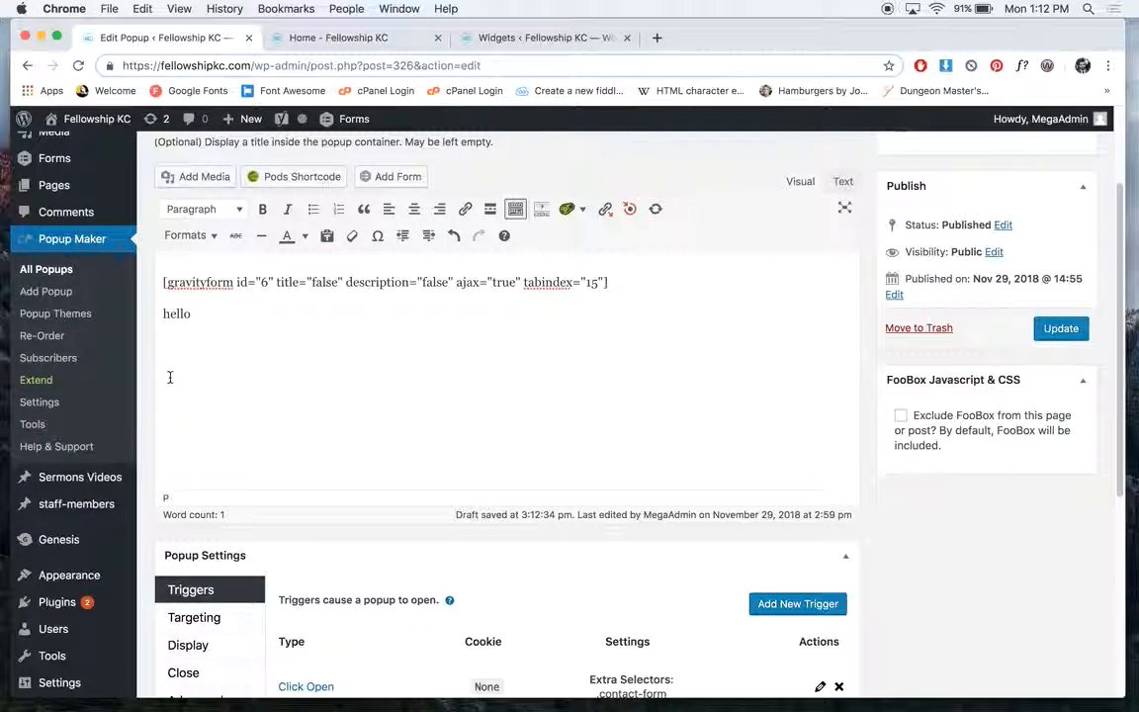
scroll(129, 395, down, 1)
mouse_move(113, 447)
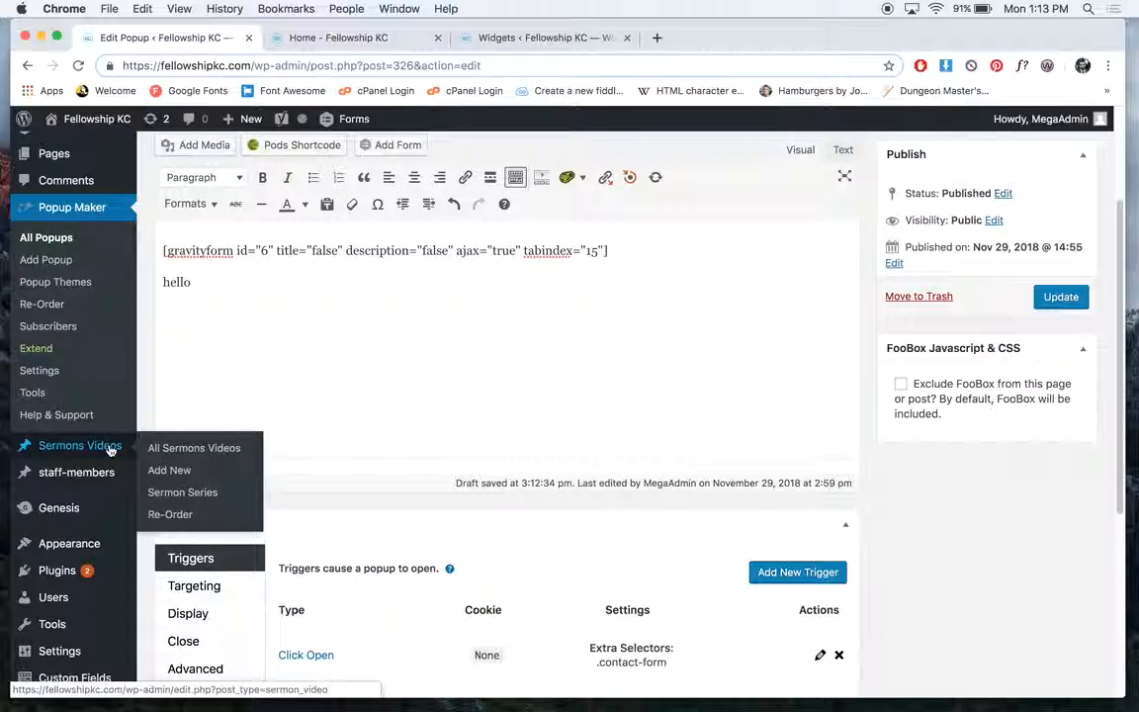
click(110, 448)
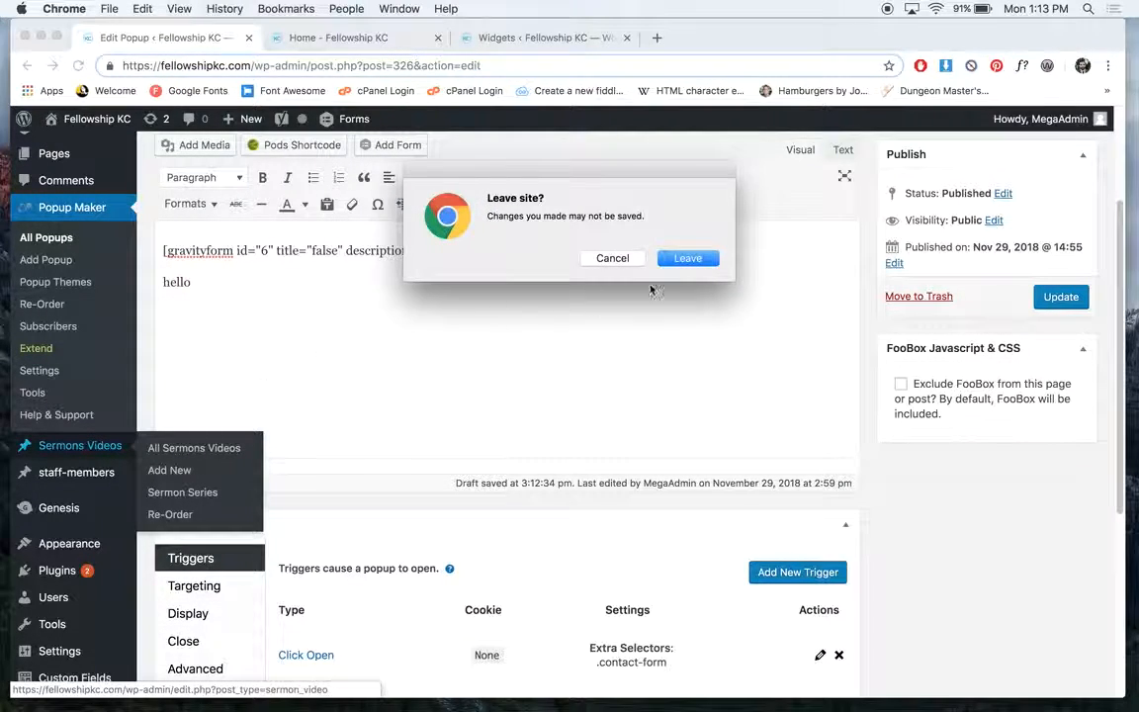
click(690, 258)
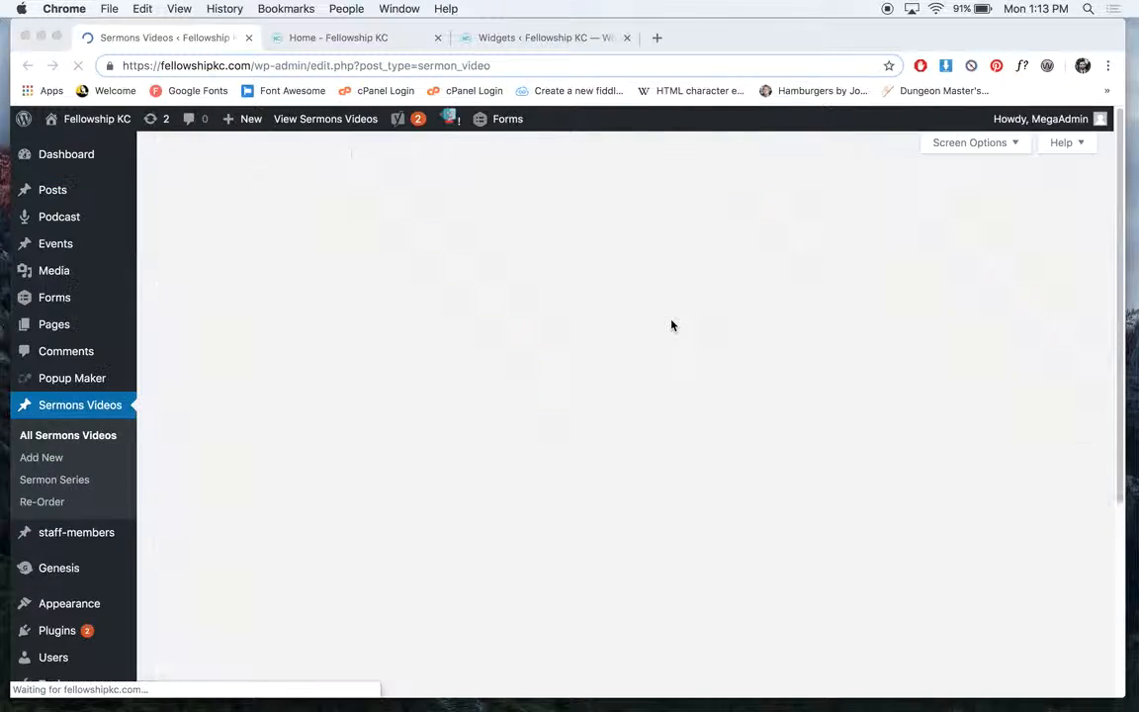
scroll(427, 310, down, 5)
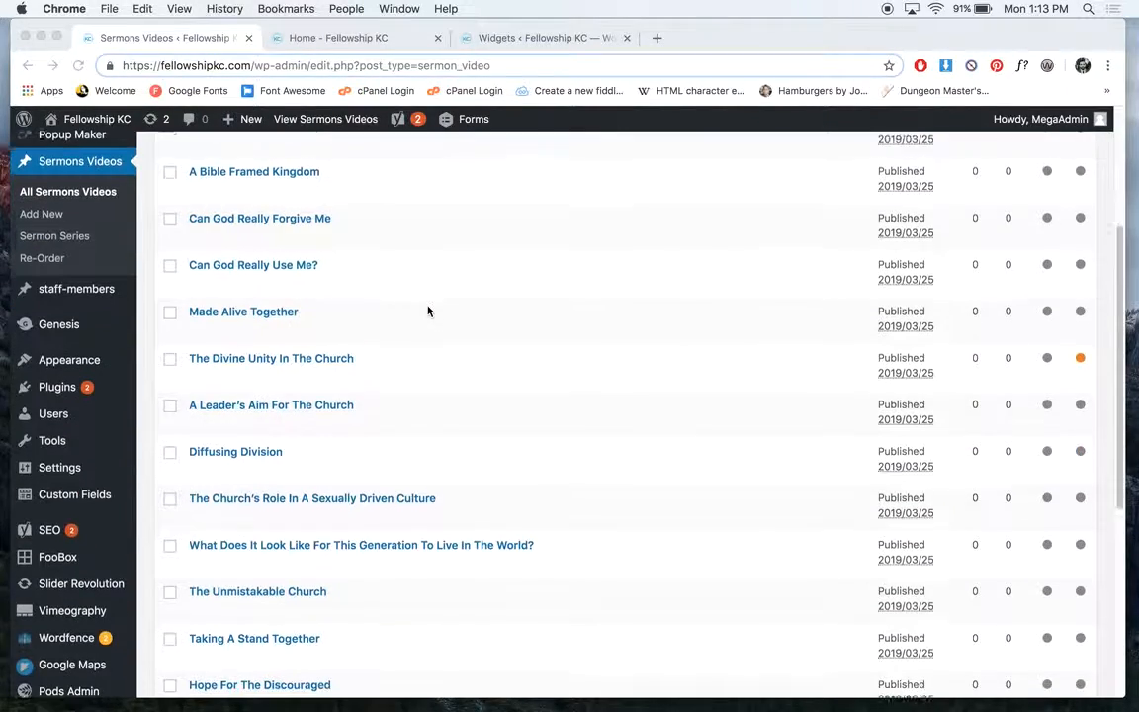
scroll(427, 310, down, 8)
scroll(428, 310, up, 10)
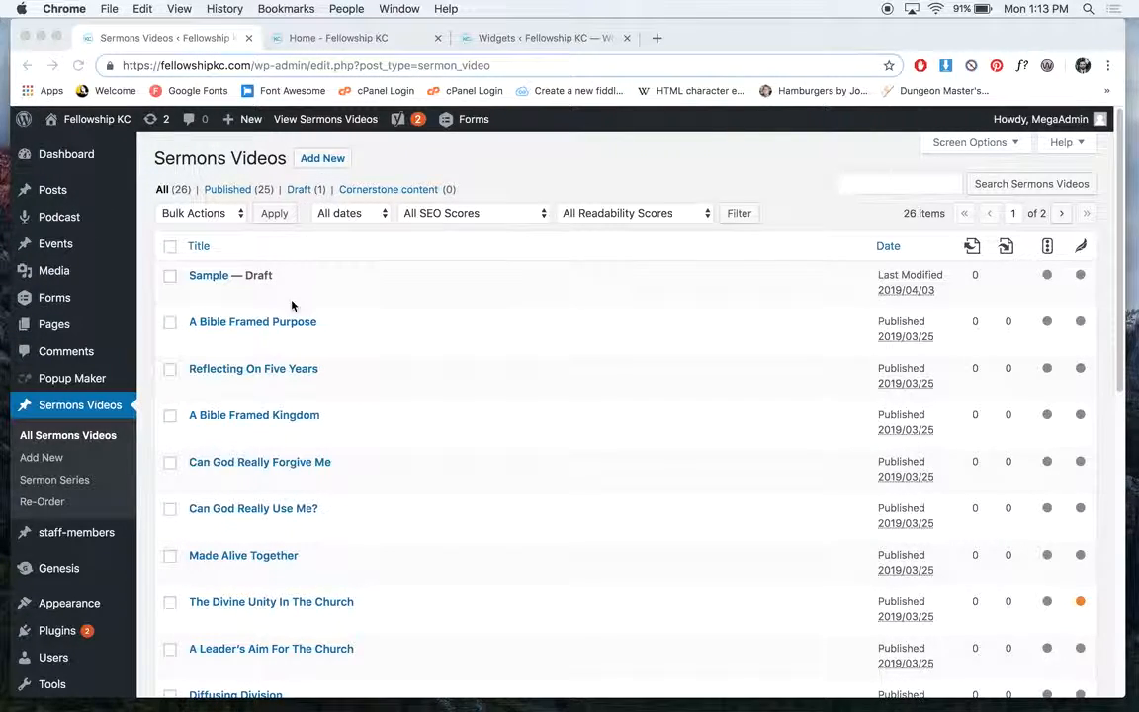
Start a new sermon video and examine its title, content and More Fields inputs
click(315, 161)
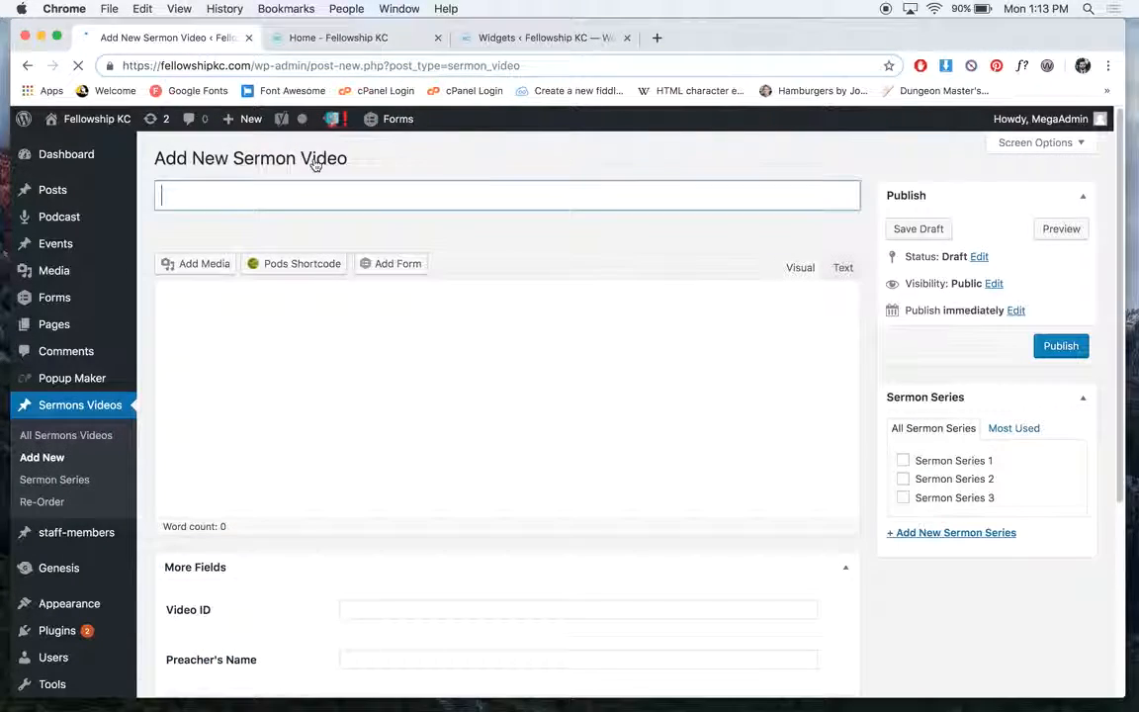
scroll(563, 321, down, 2)
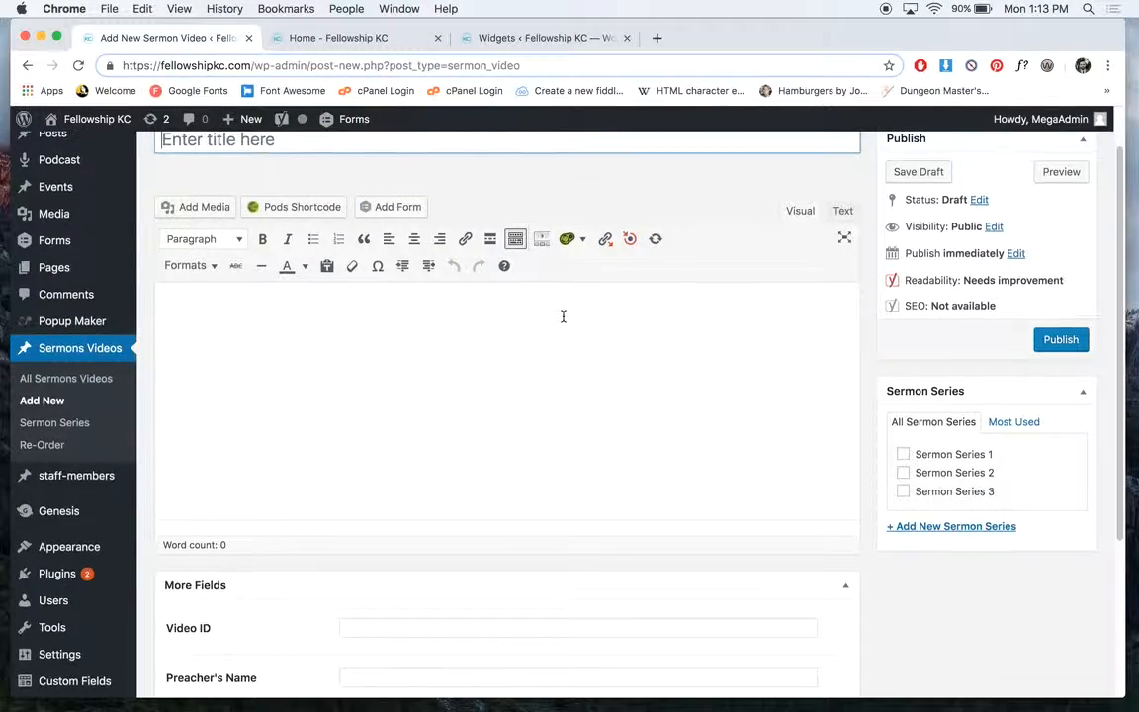
click(212, 150)
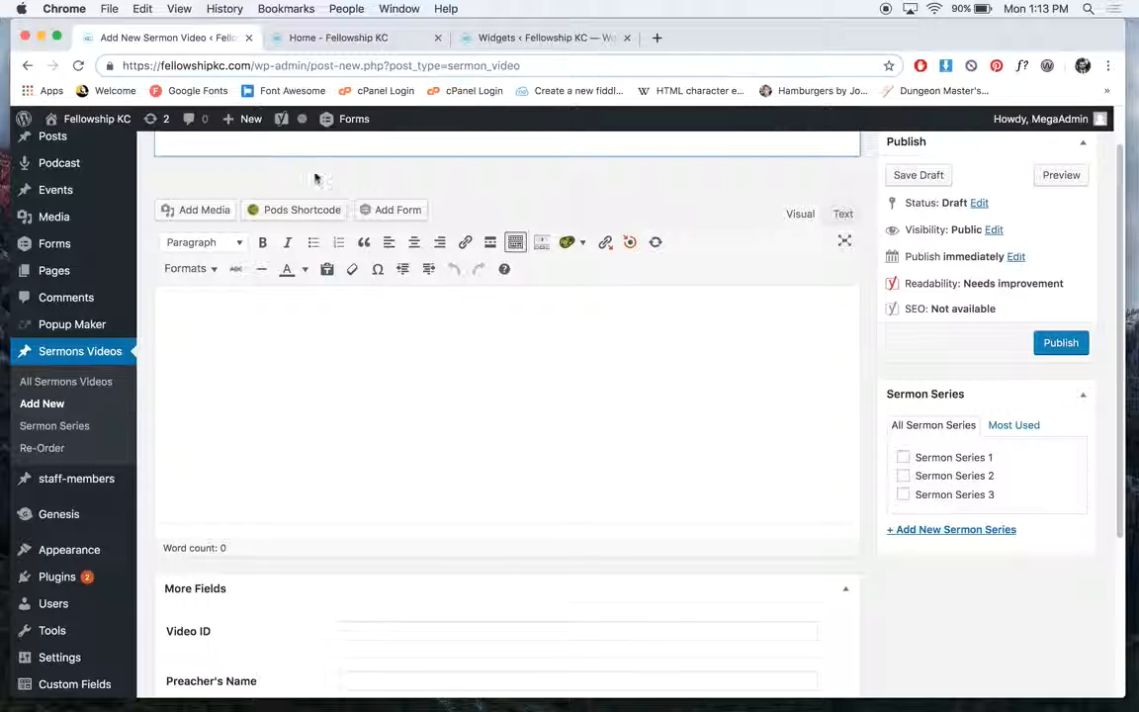
Try assigning the new sermon video to Sermon Series 1, 2 and 3 in different combinations, and clear all of them
click(903, 458)
click(903, 476)
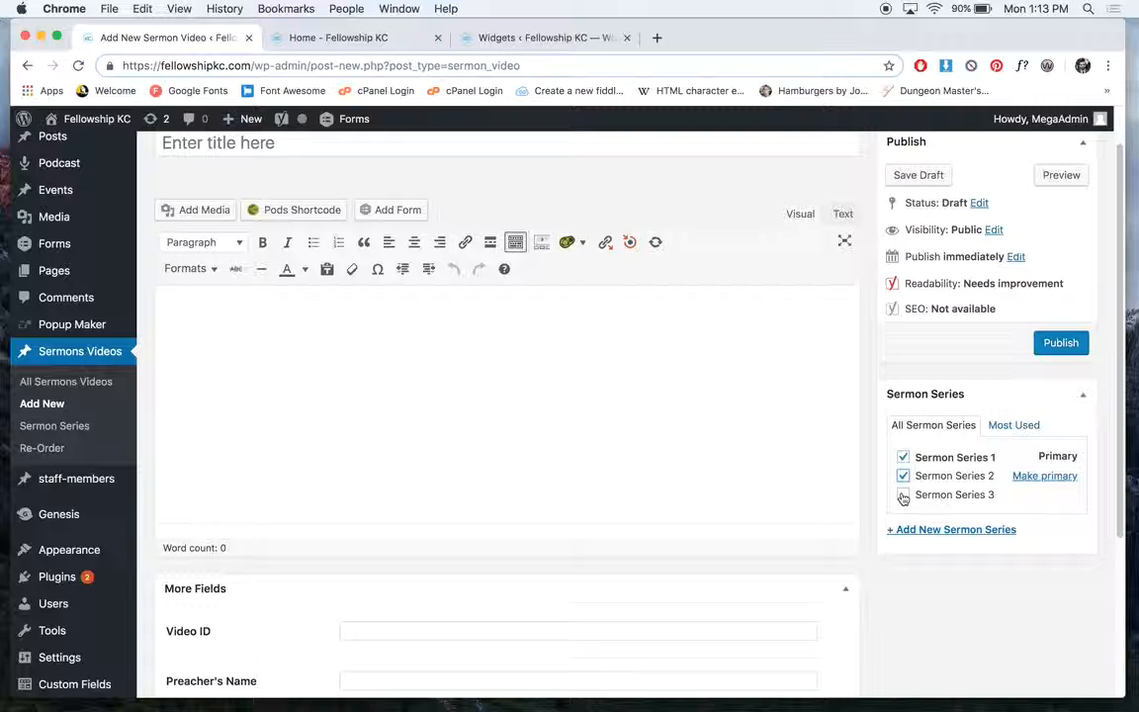
click(903, 476)
click(904, 476)
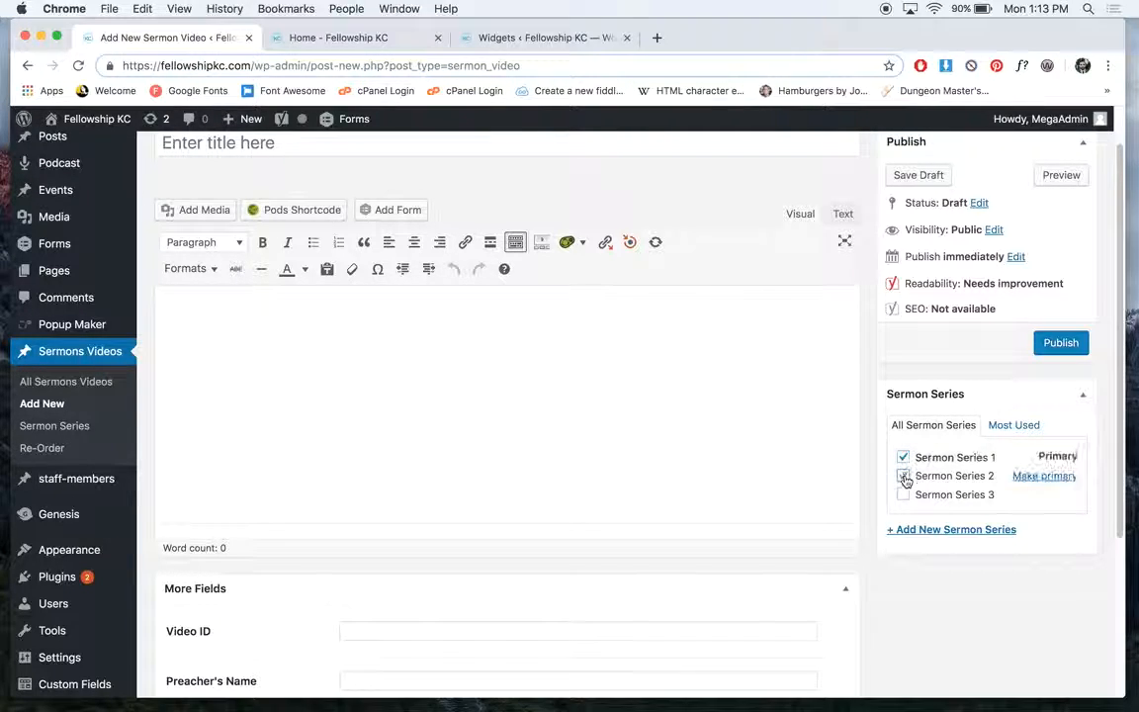
click(903, 494)
click(902, 477)
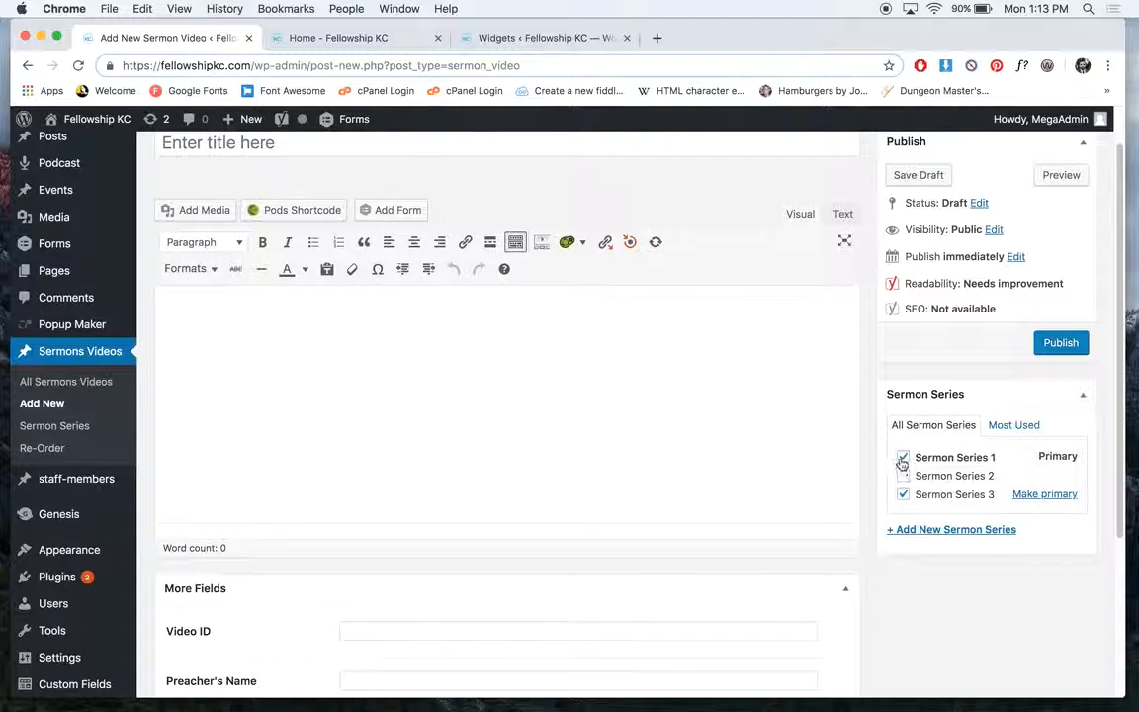
click(902, 459)
click(902, 459)
click(903, 476)
click(903, 478)
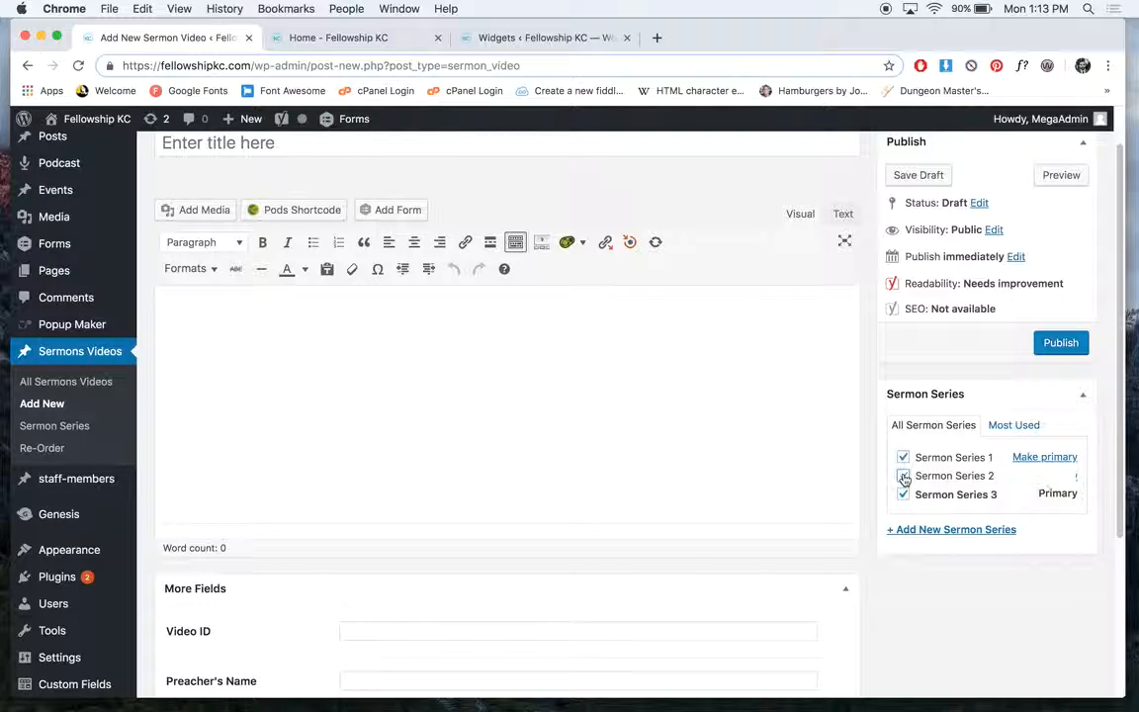
click(903, 460)
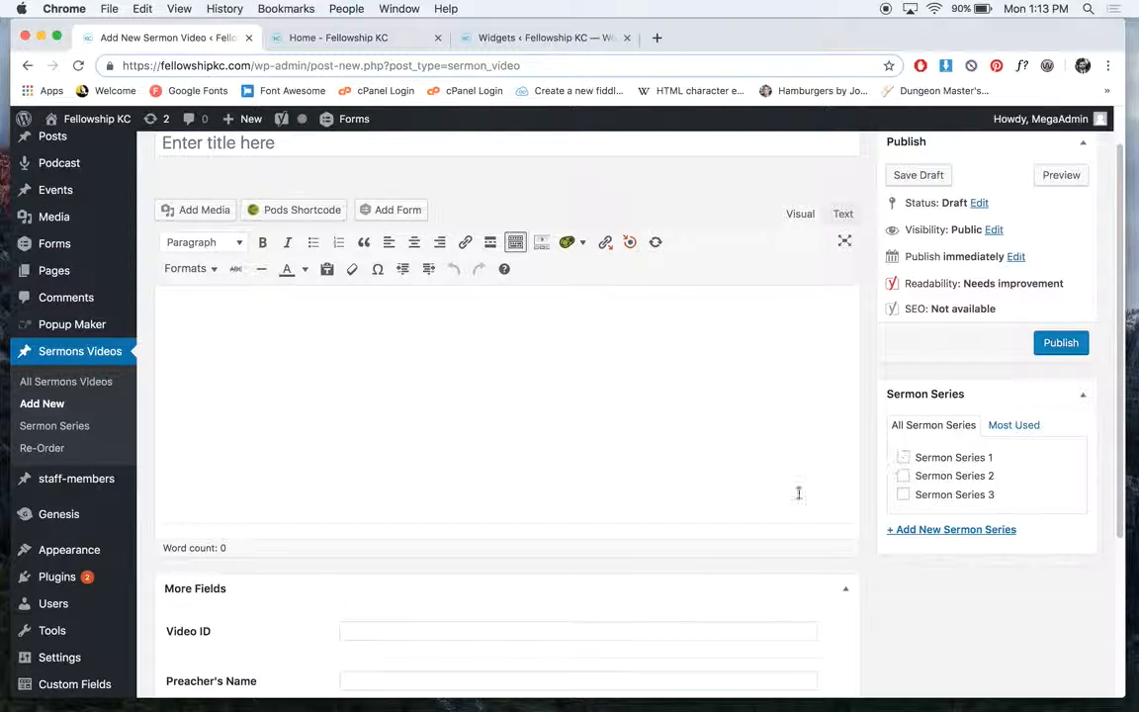
scroll(771, 435, down, 1)
scroll(667, 353, up, 3)
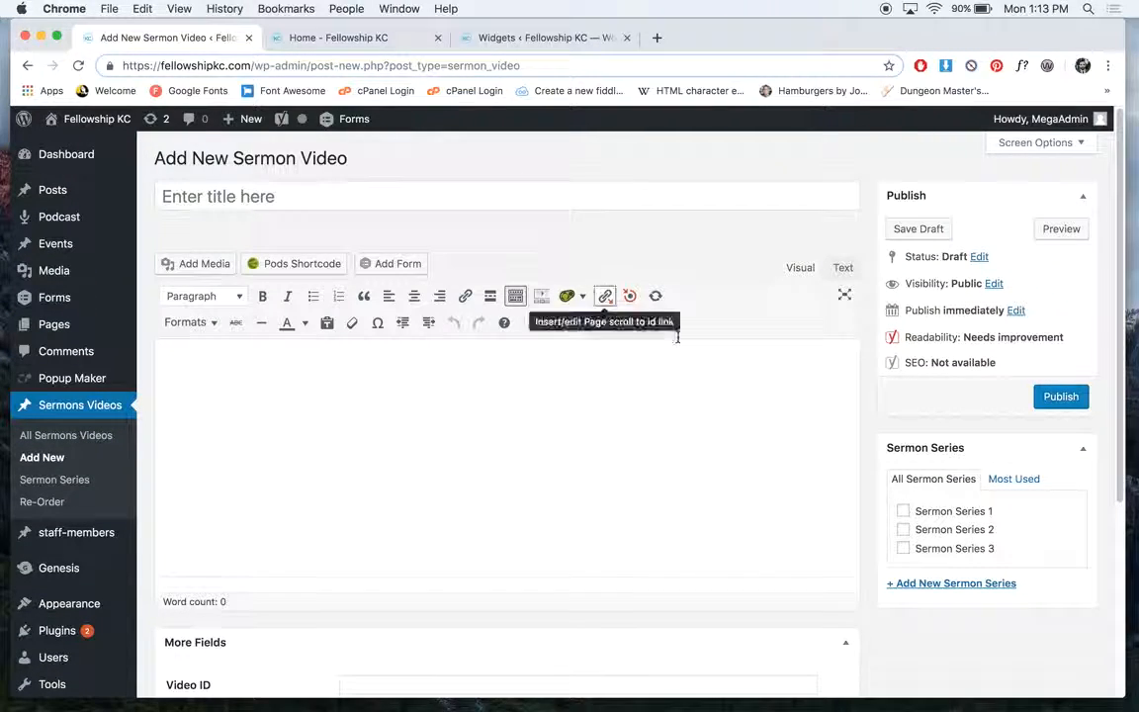
Close the Get in Touch popup on the live site and look through the Watch Sermons page
click(334, 39)
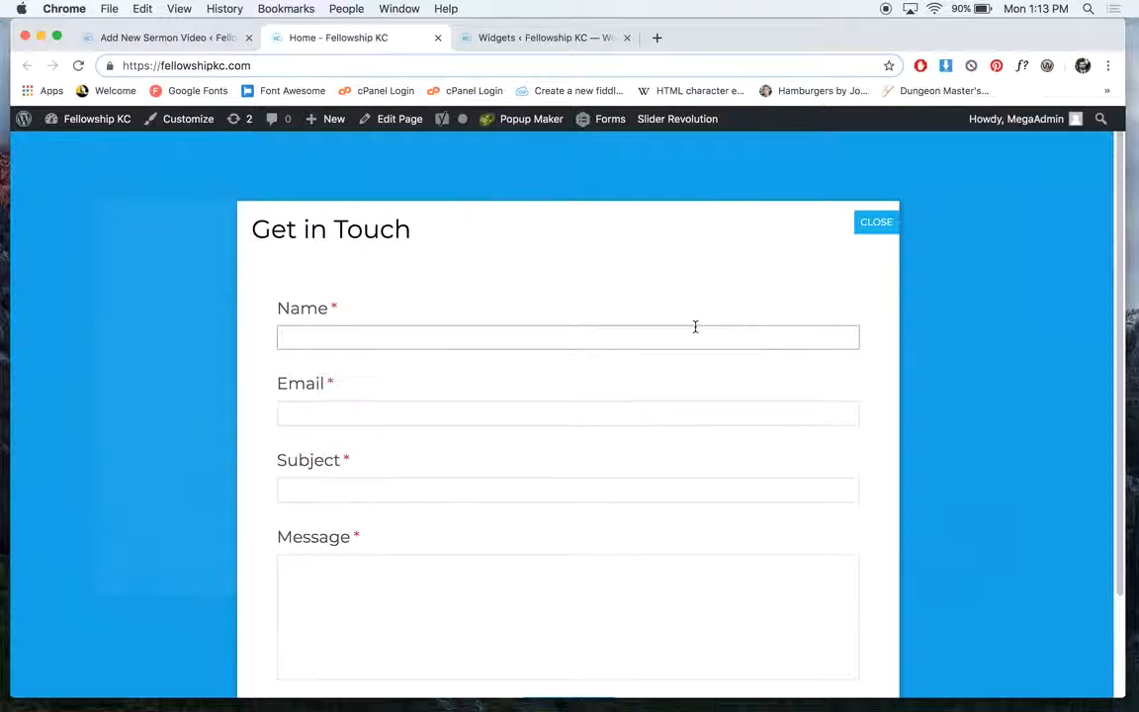
click(854, 223)
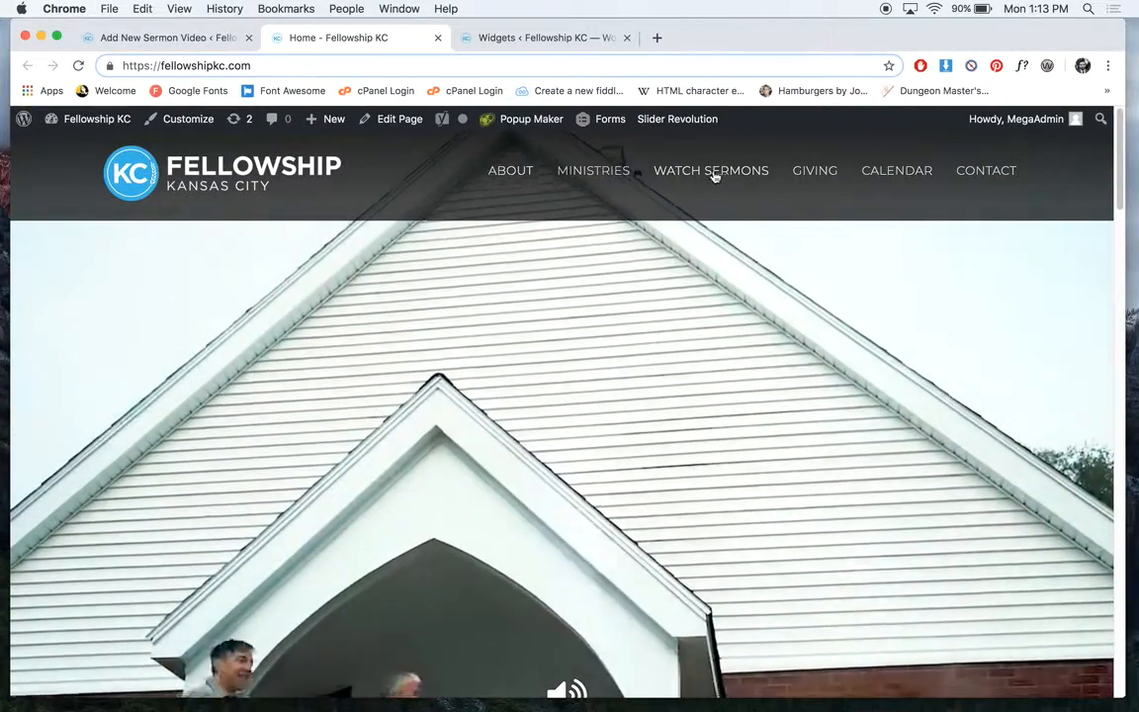
click(717, 173)
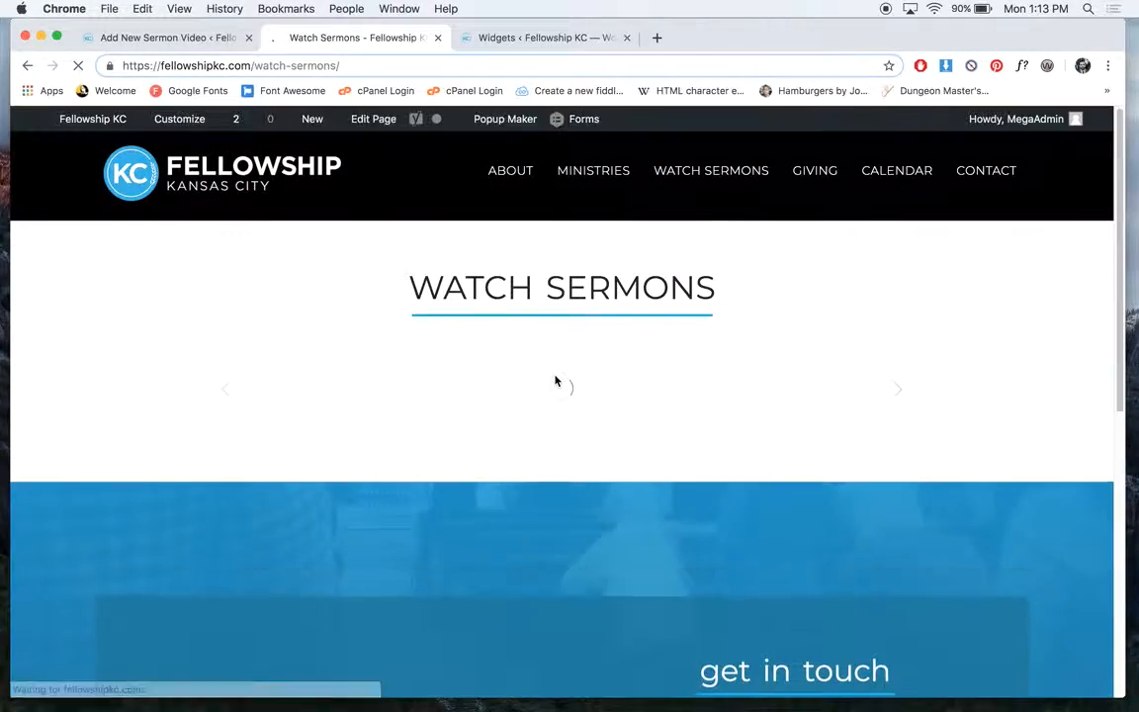
scroll(559, 374, down, 4)
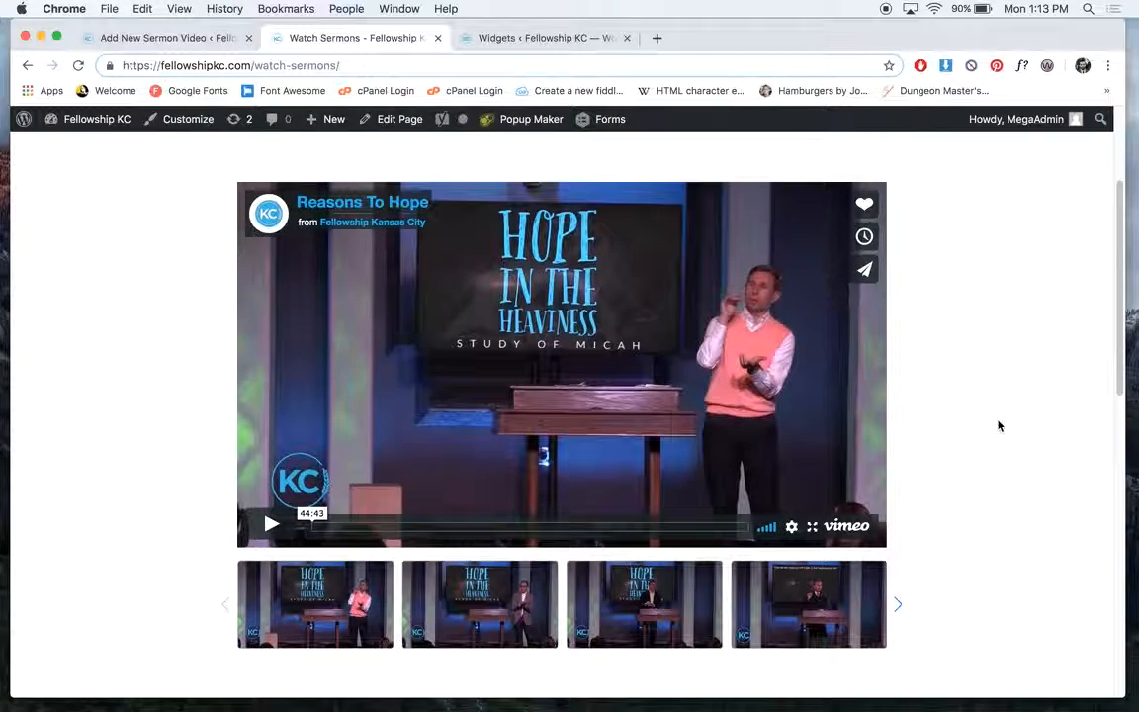
scroll(998, 423, down, 3)
scroll(997, 423, down, 4)
scroll(993, 422, up, 7)
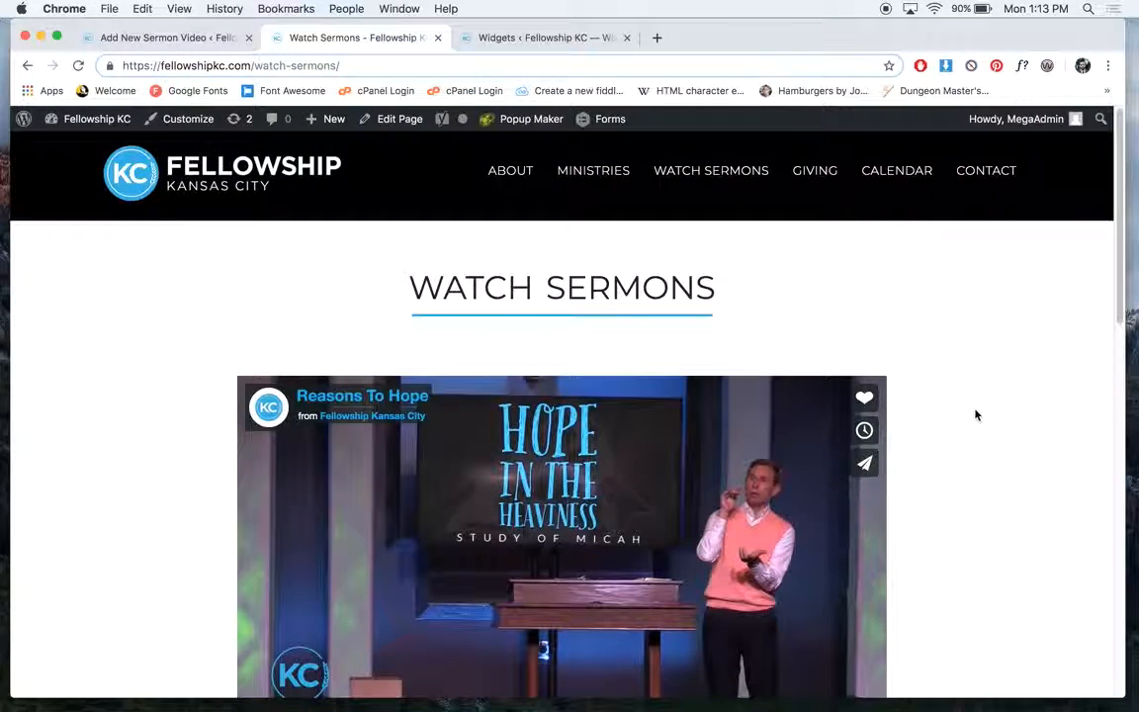
Open the A Bible Framed Purpose sermon video for editing and compare its live page with the Watch Sermons page
click(163, 37)
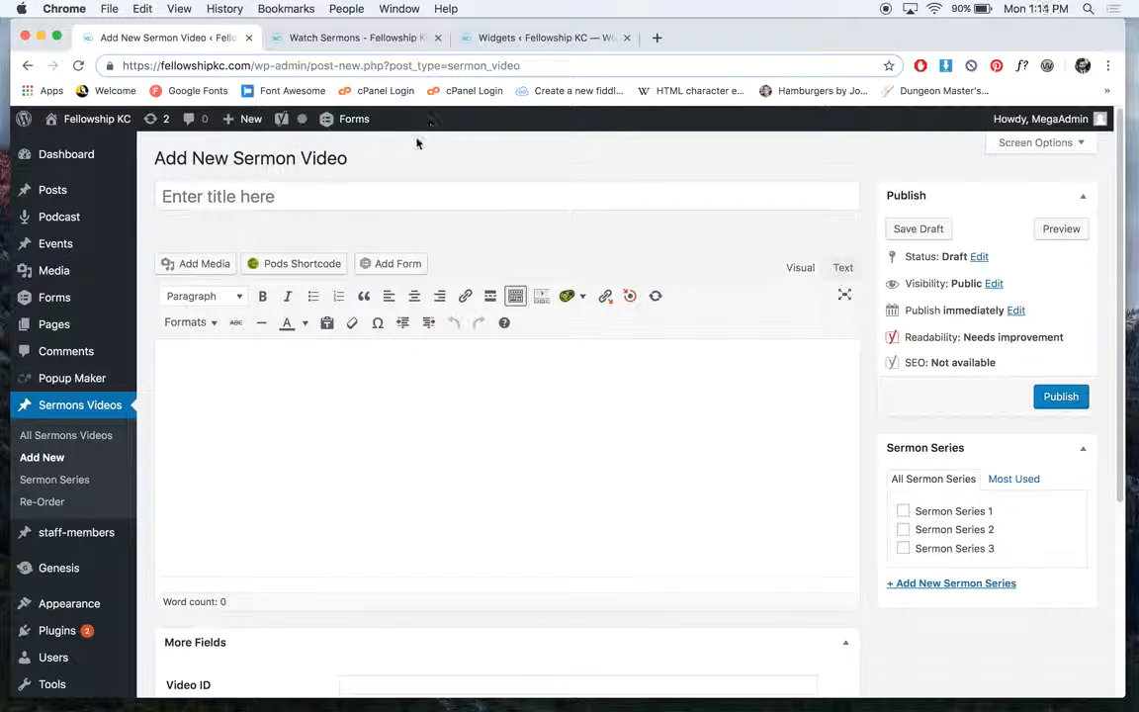
click(58, 437)
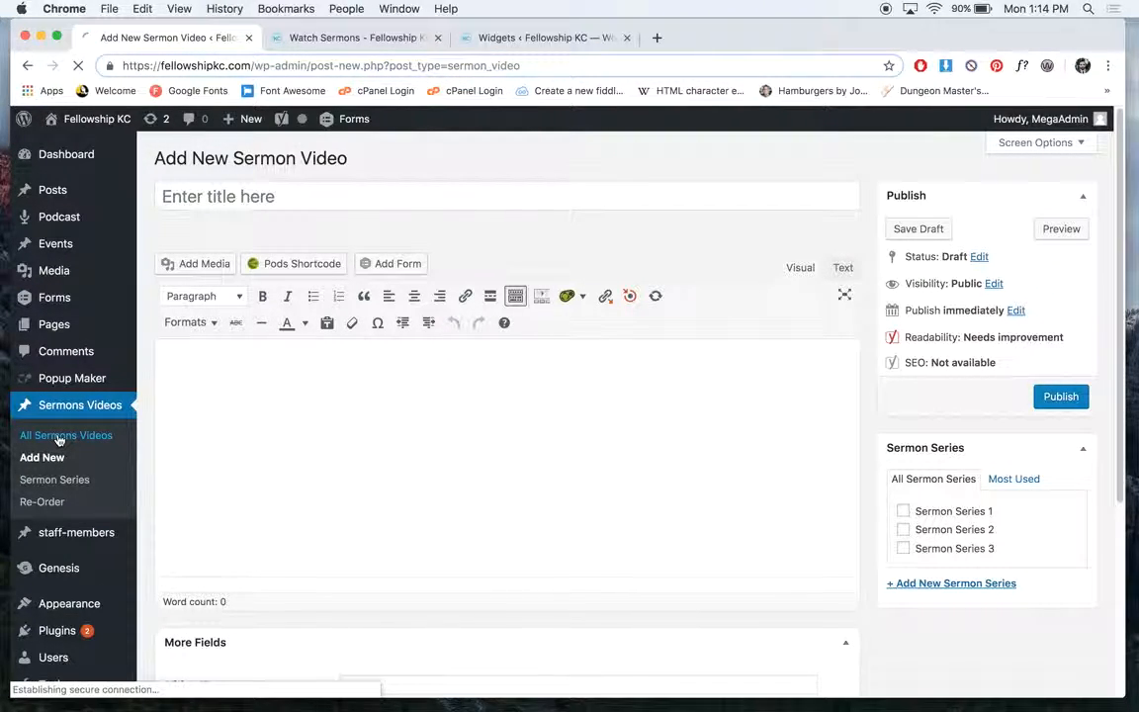
click(275, 325)
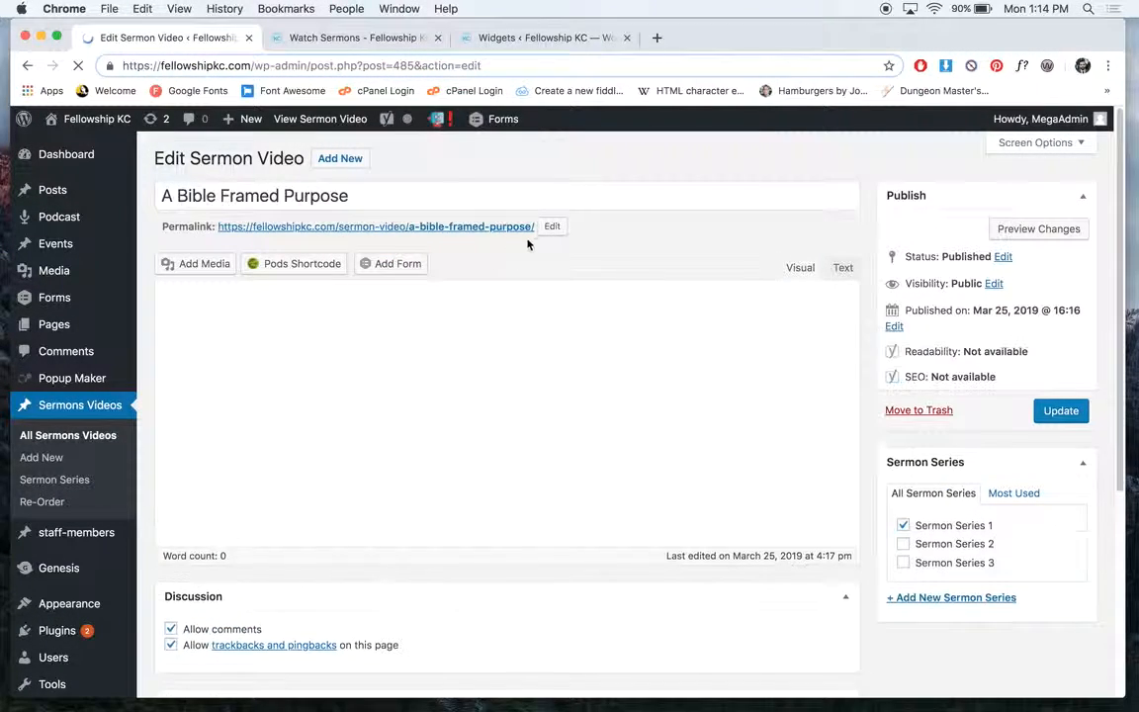
click(463, 227)
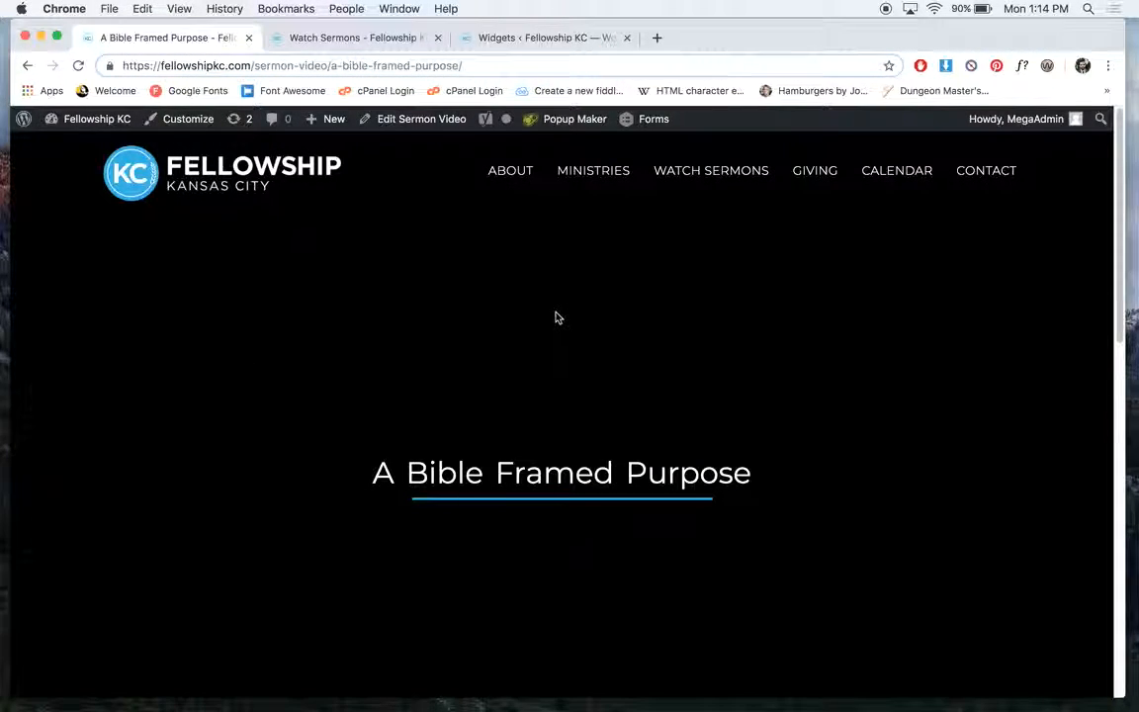
click(28, 66)
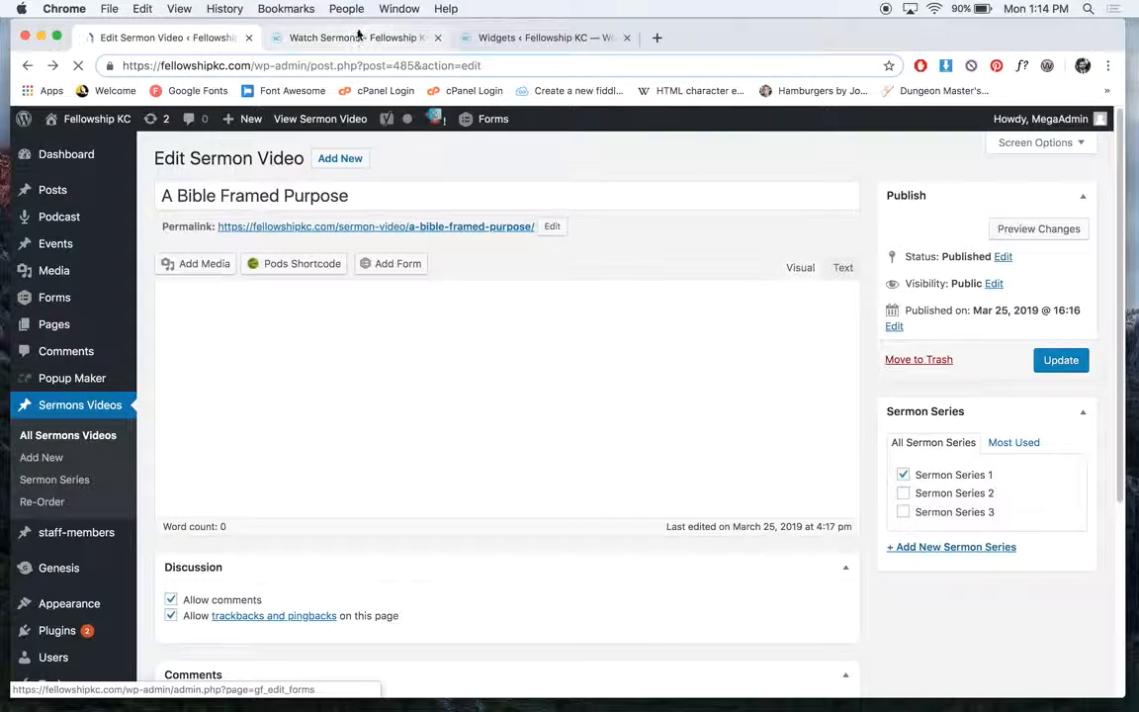
click(358, 38)
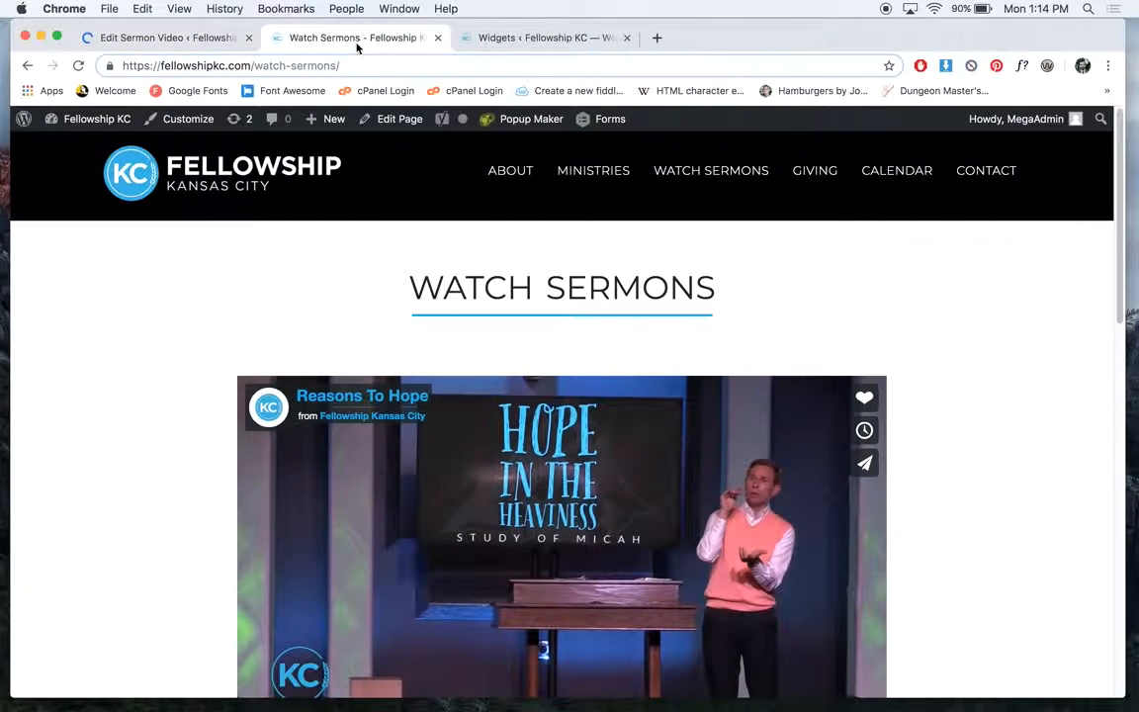
click(235, 38)
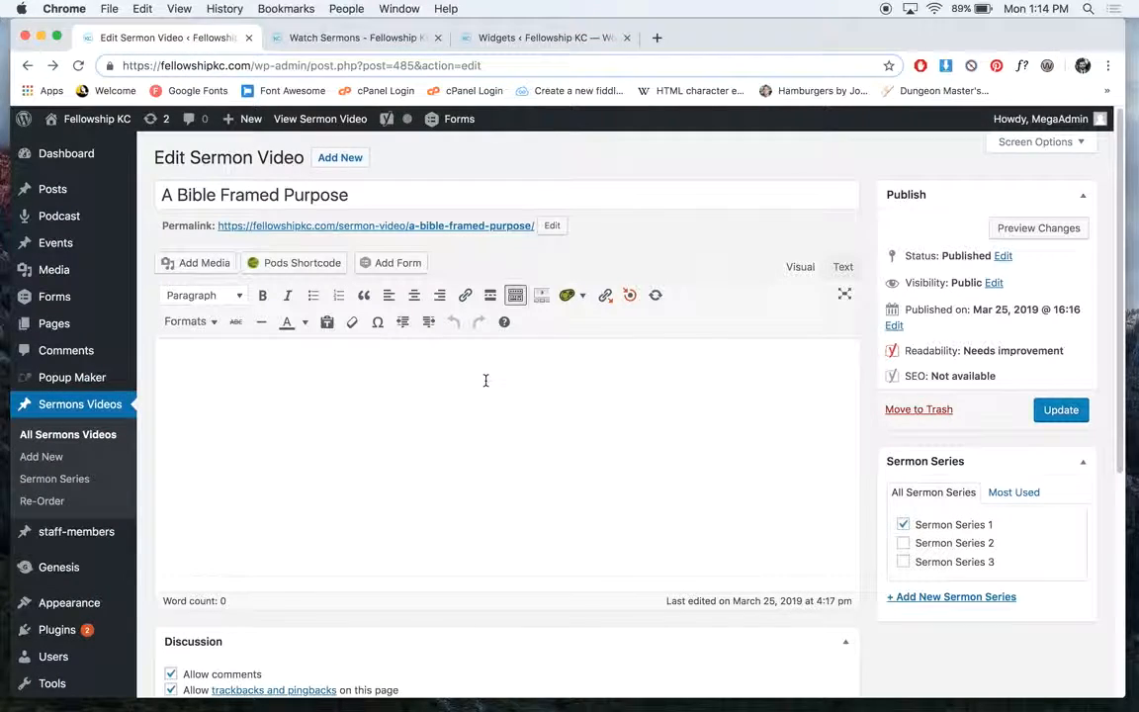
Review the title, series and More Fields of A Bible Framed Purpose, and copy its Video ID
scroll(484, 380, down, 2)
scroll(483, 379, up, 2)
drag(354, 195, 155, 190)
click(515, 269)
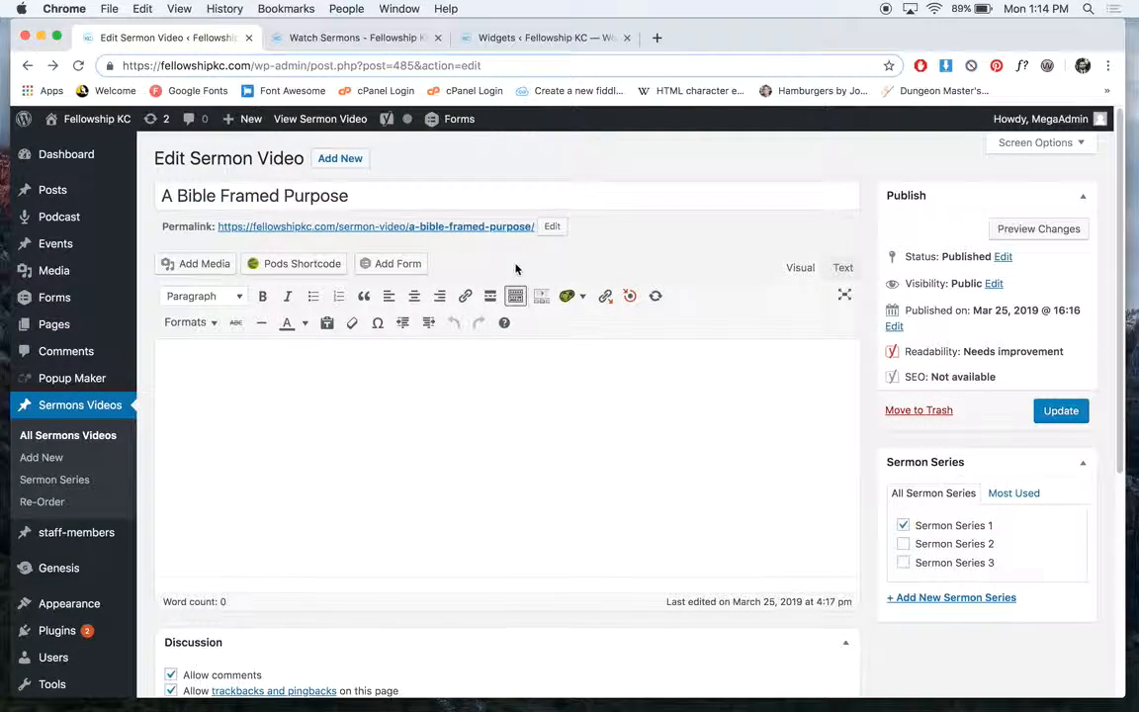
scroll(553, 259, down, 2)
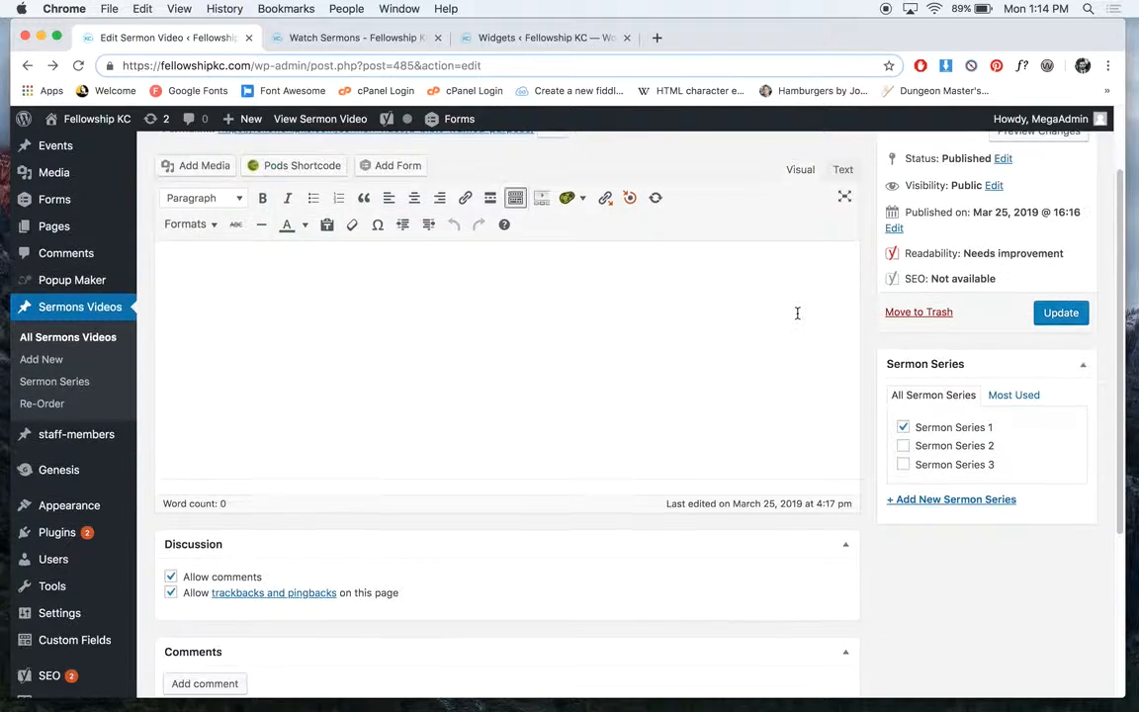
scroll(708, 486, down, 5)
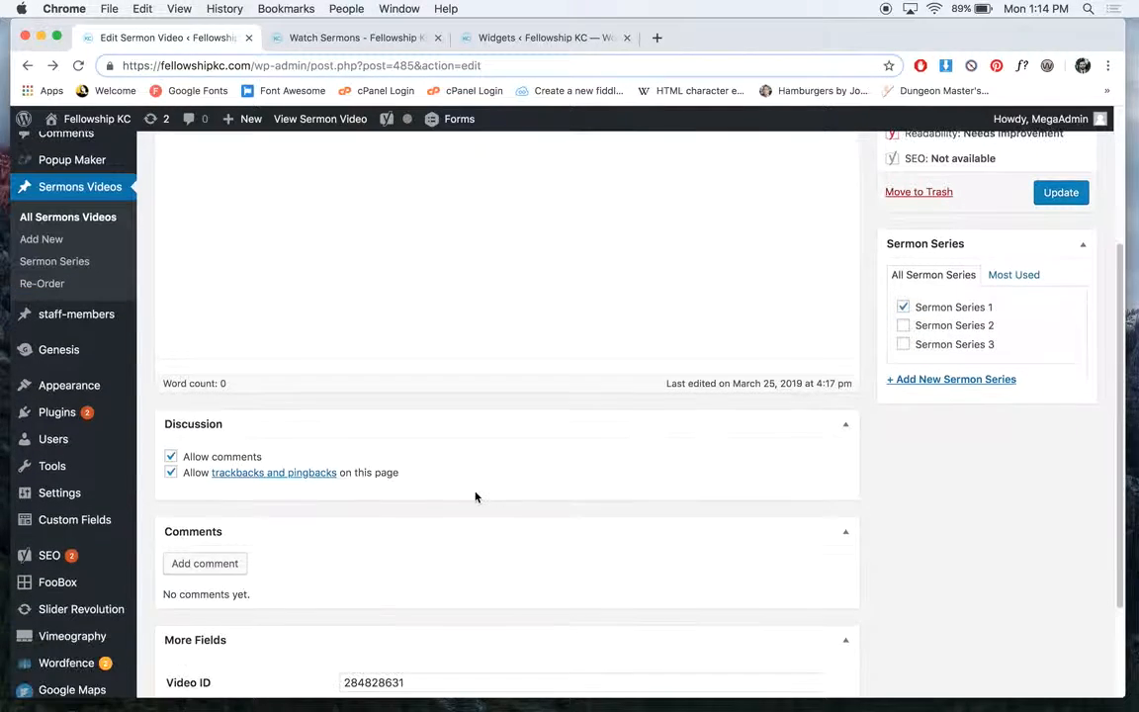
drag(420, 543, 324, 548)
key(super+c)
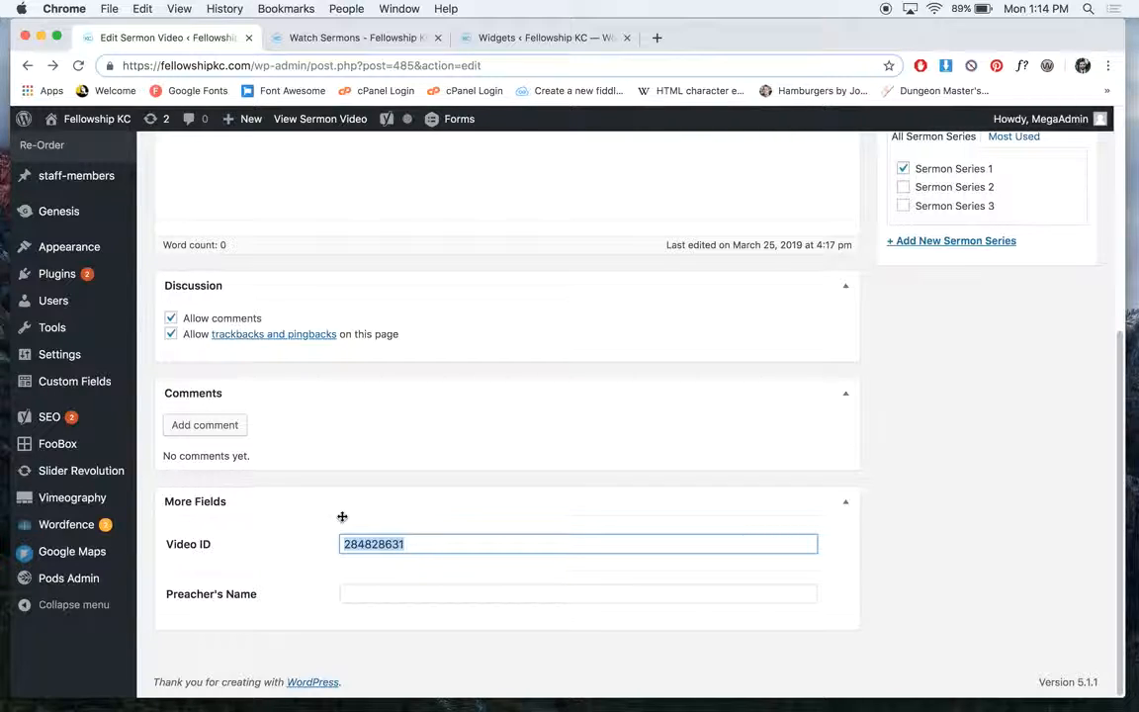
Open the vimeo.com home page in a new browser tab
click(657, 39)
text(vimeo.xom)
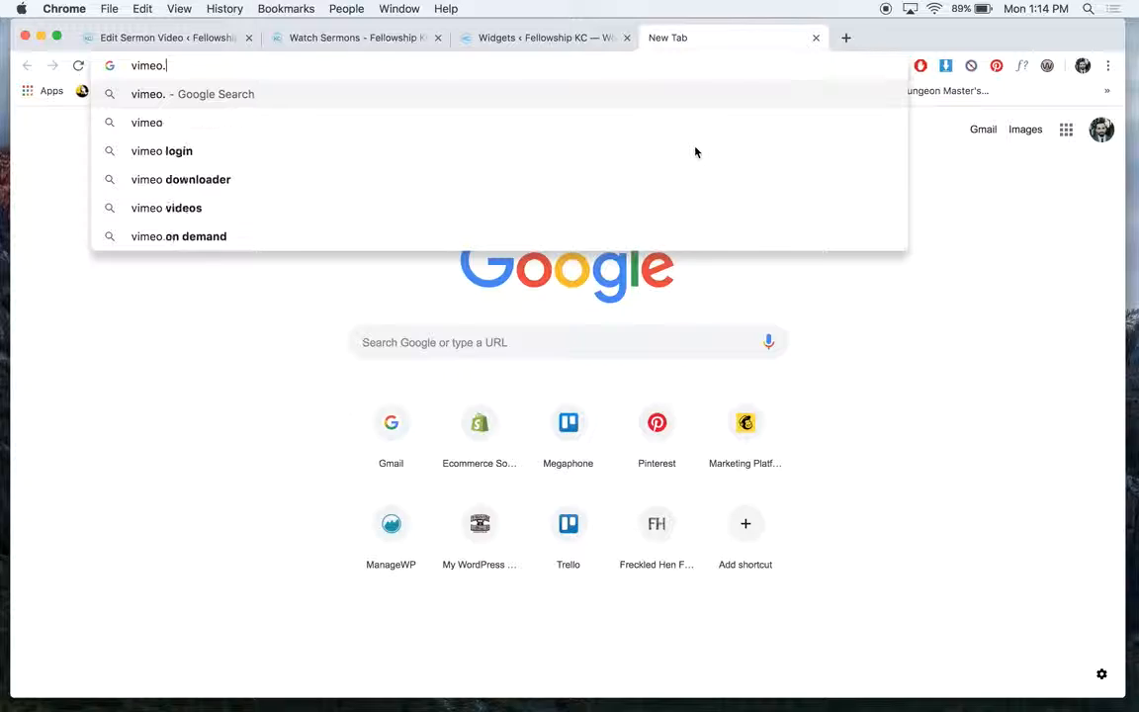
key(BackSpace)
key(BackSpace)
key(BackSpace)
text(com)
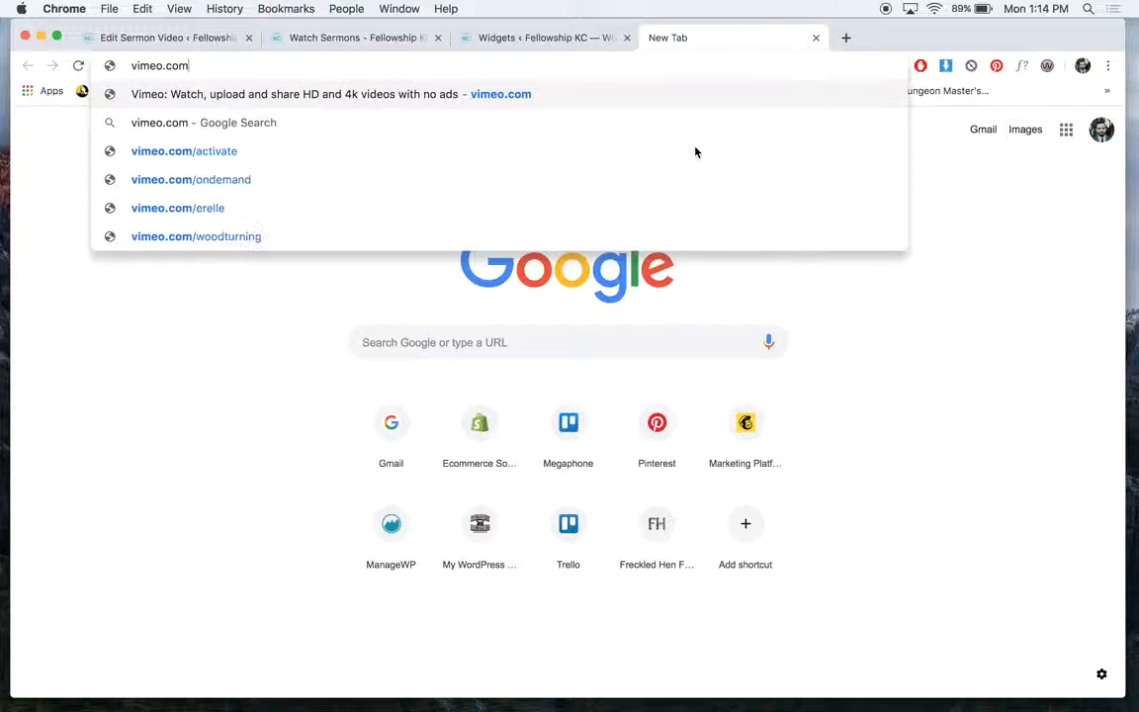
key(Return)
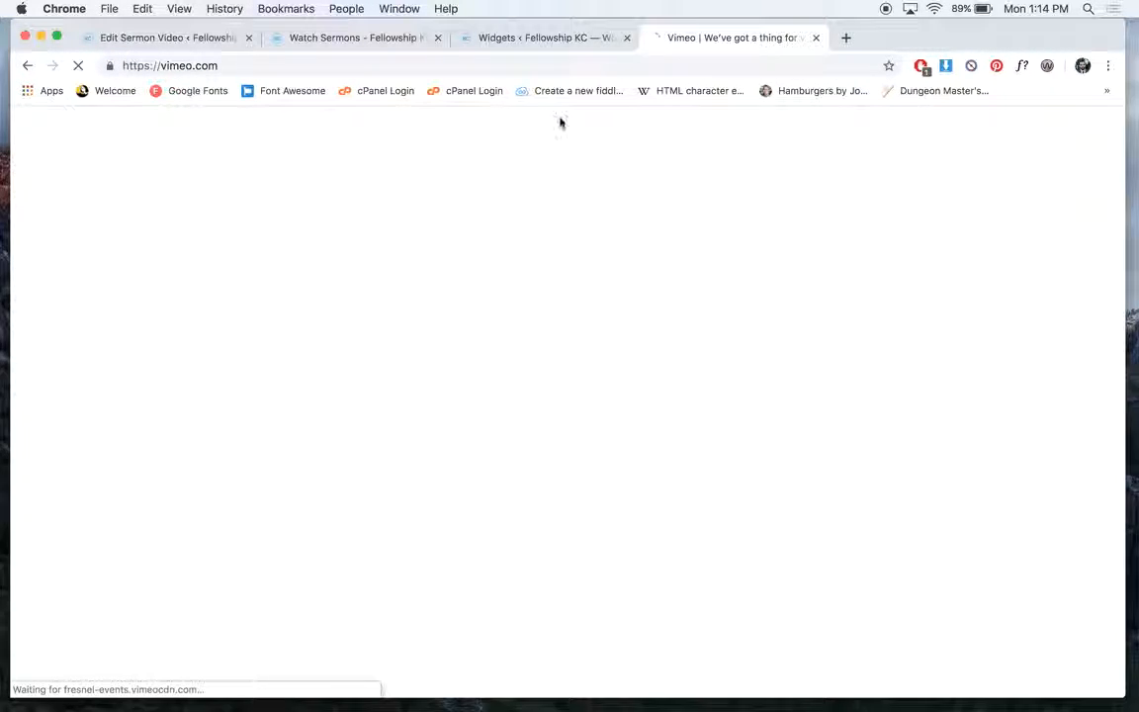
Load the sermon's Vimeo page by adding the copied Video ID 284828631 to the vimeo.com address, and look over the page
click(382, 61)
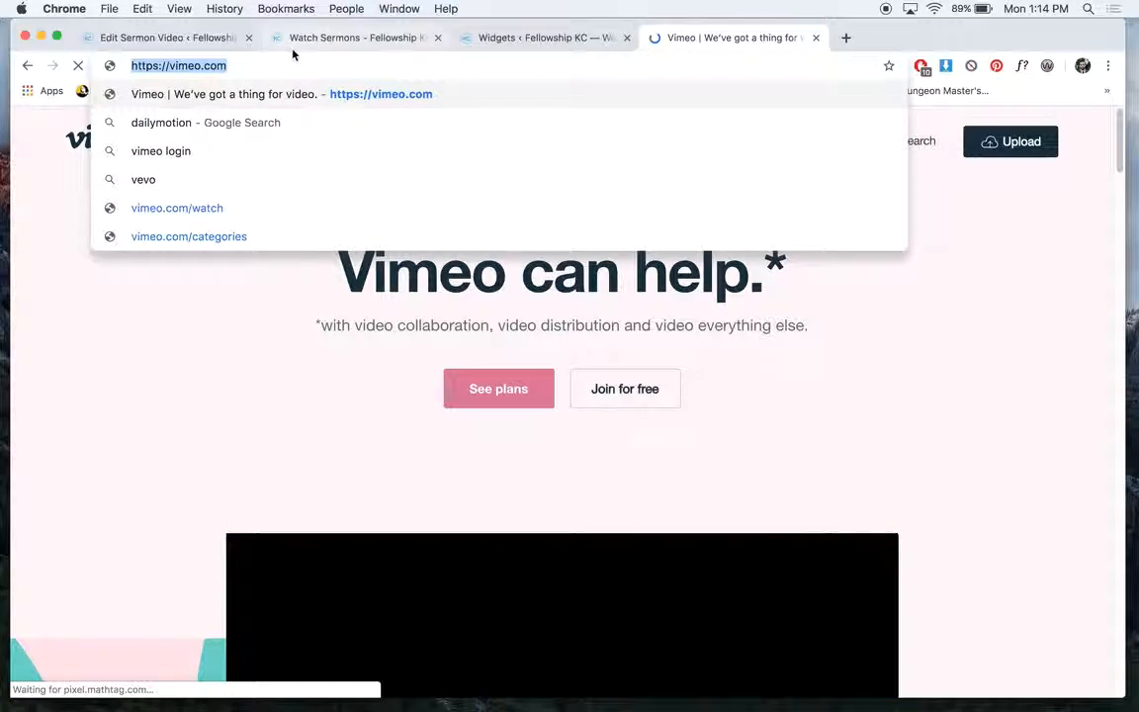
click(262, 59)
text(/)
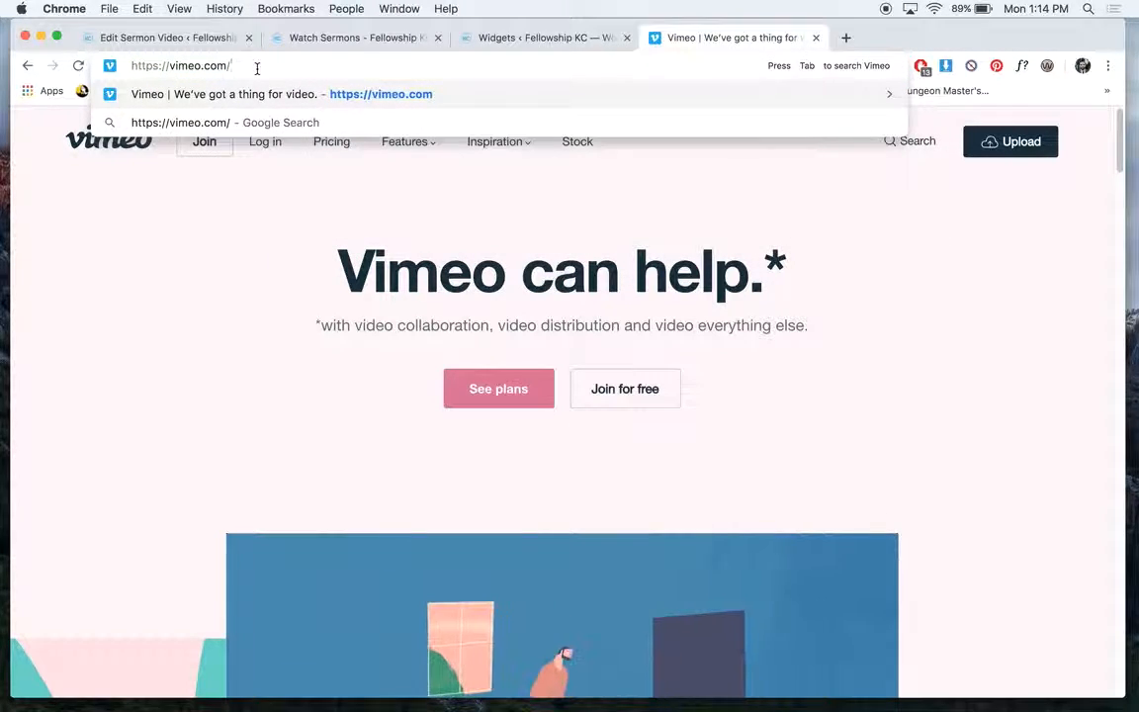
key(super+v)
key(Return)
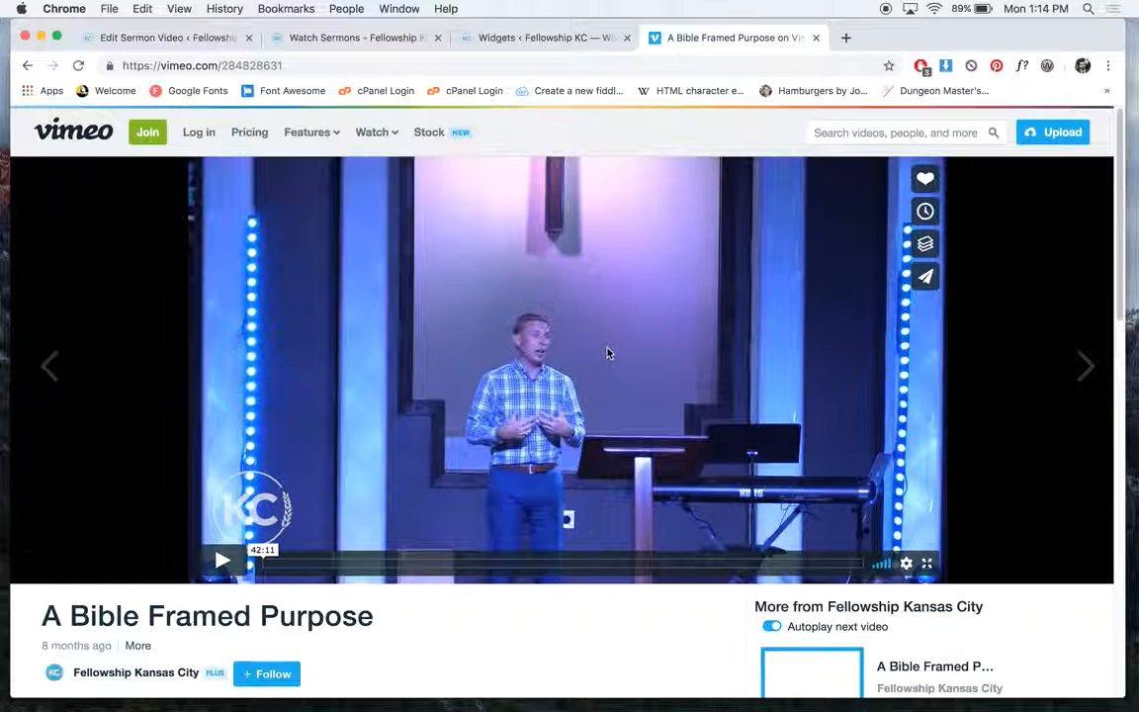
scroll(613, 422, down, 5)
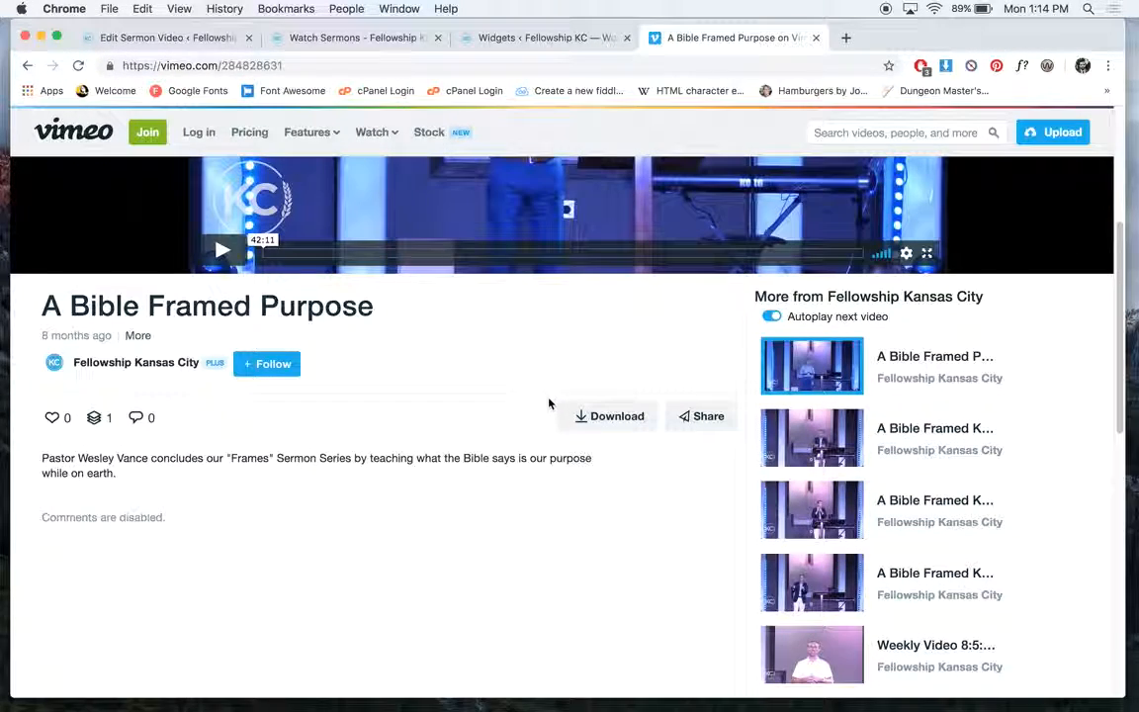
scroll(549, 401, up, 2)
scroll(514, 403, up, 3)
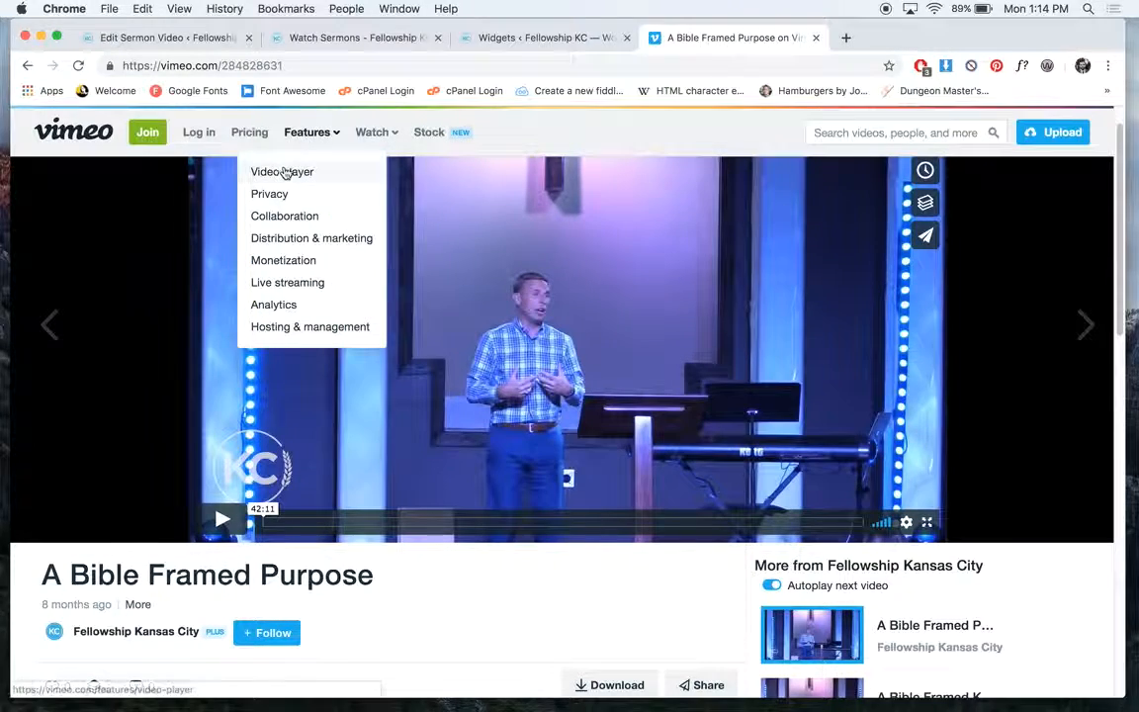
Copy the video ID from the Vimeo page address and compare it with the Video ID field of the sermon video entry
drag(285, 65, 225, 68)
key(super+c)
click(157, 40)
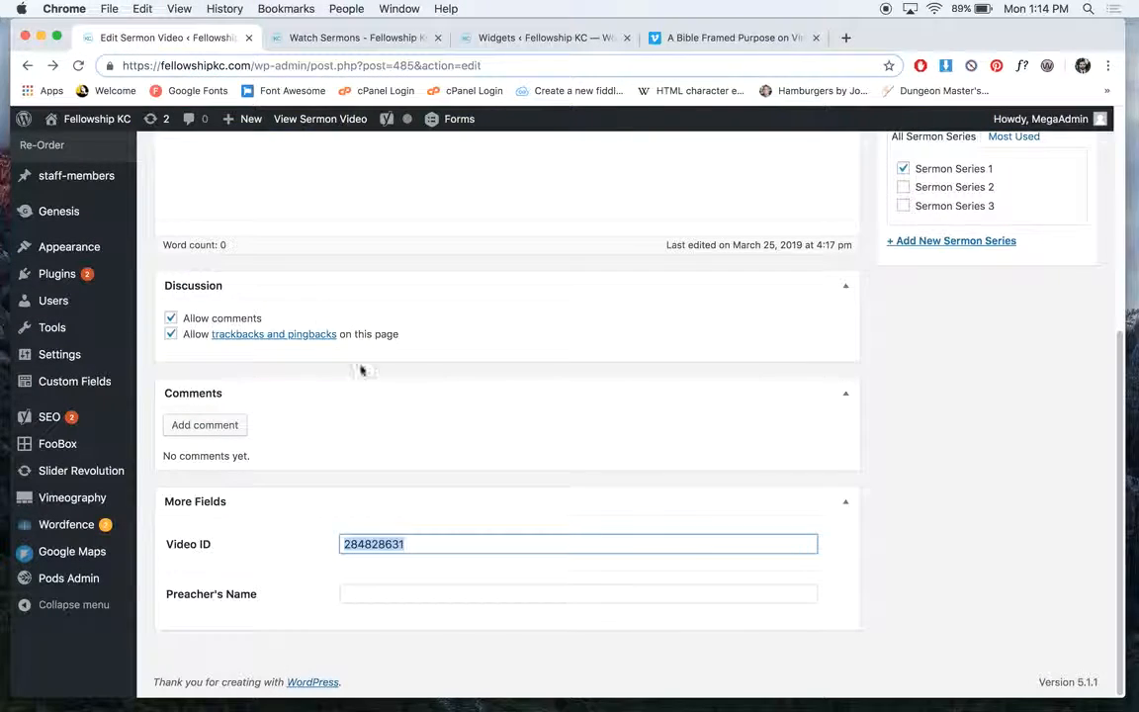
click(410, 533)
drag(415, 545, 329, 549)
click(472, 539)
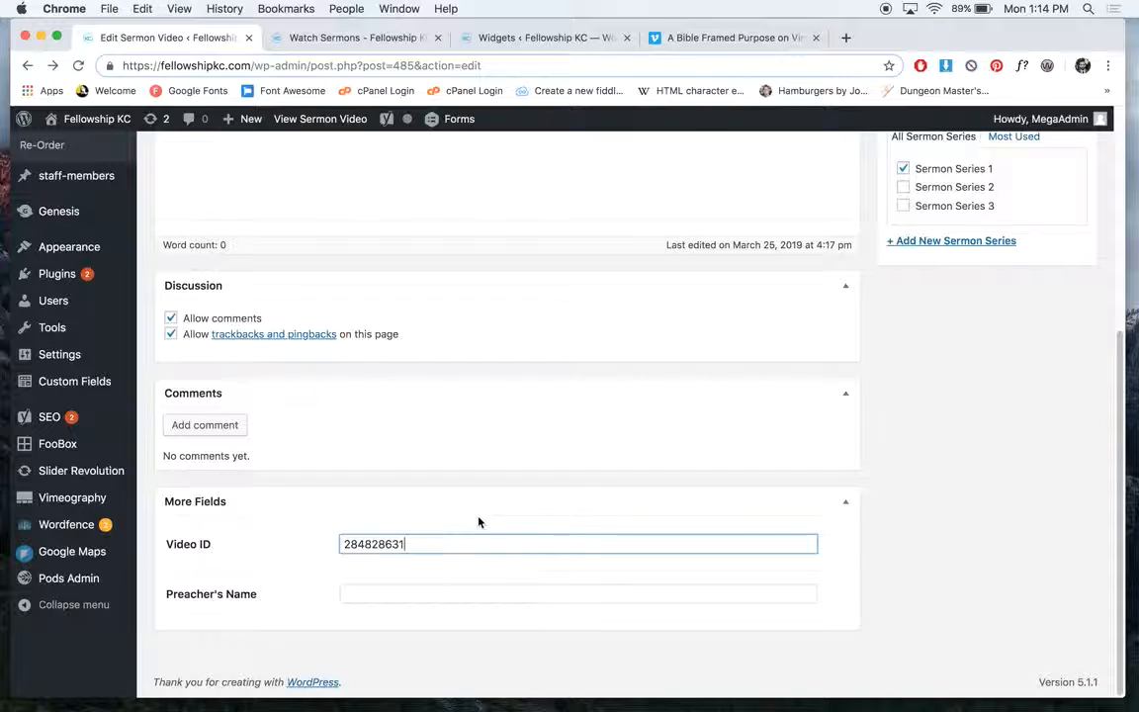
Review the Preacher's Name field, the title and the Sermon Series assignment of A Bible Framed Purpose
click(383, 596)
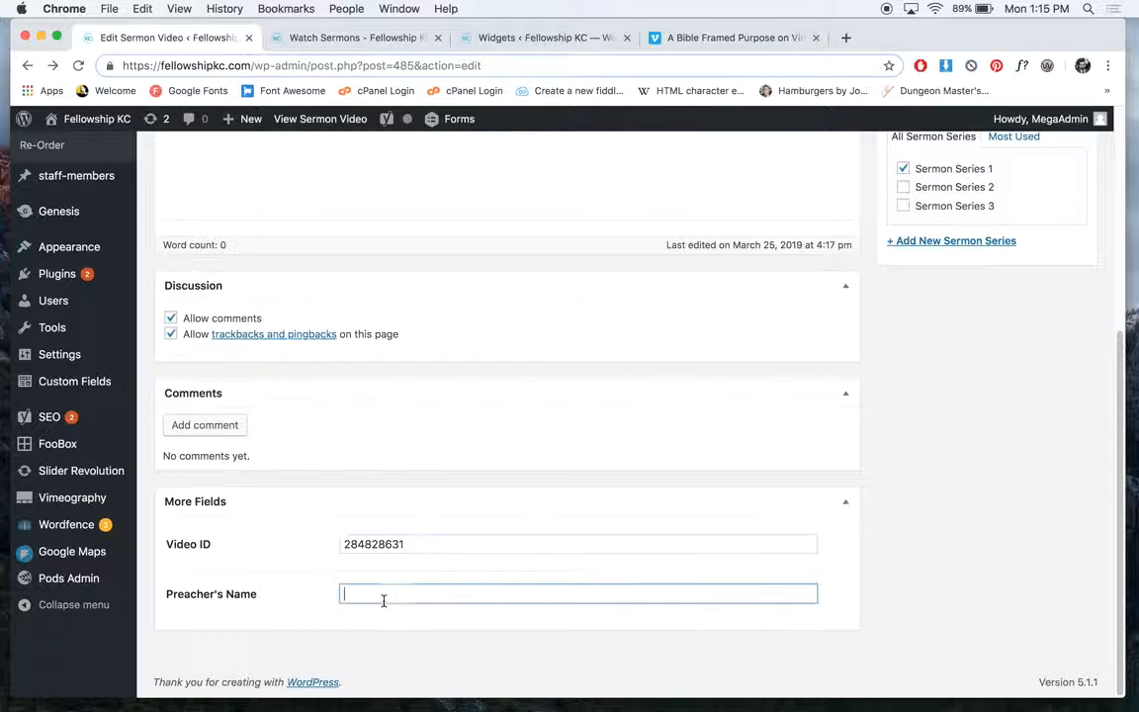
scroll(438, 485, up, 5)
drag(338, 196, 160, 193)
click(429, 190)
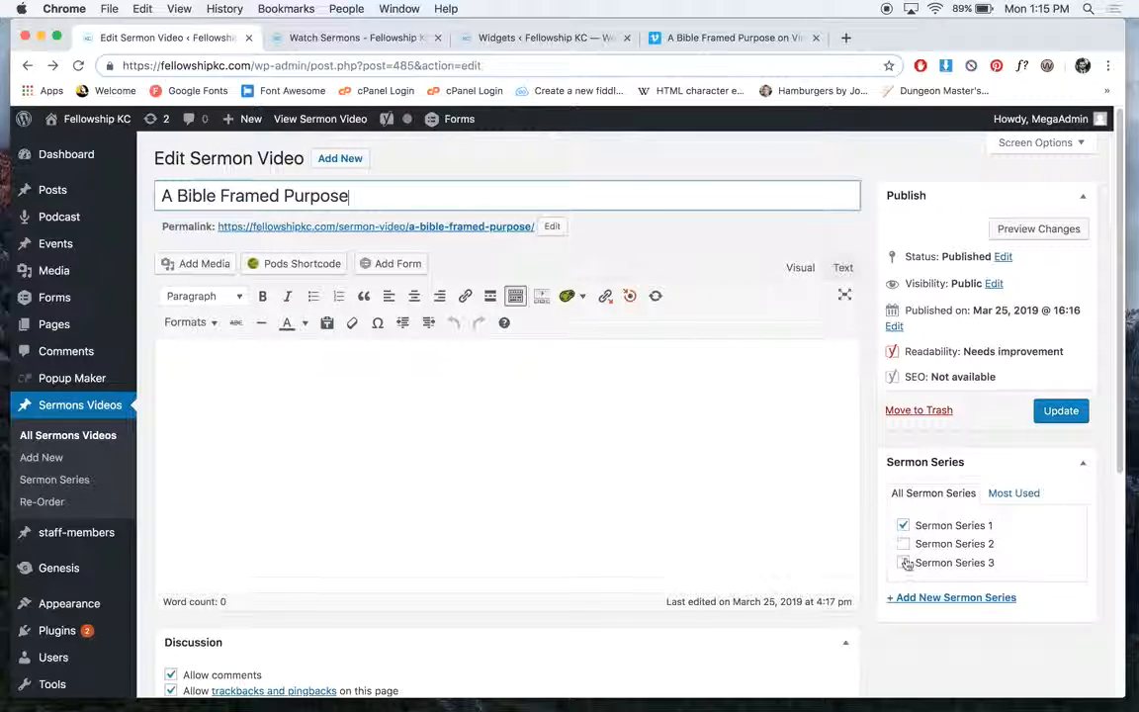
List all staff-members and open the first staff member's entry for editing
mouse_move(64, 381)
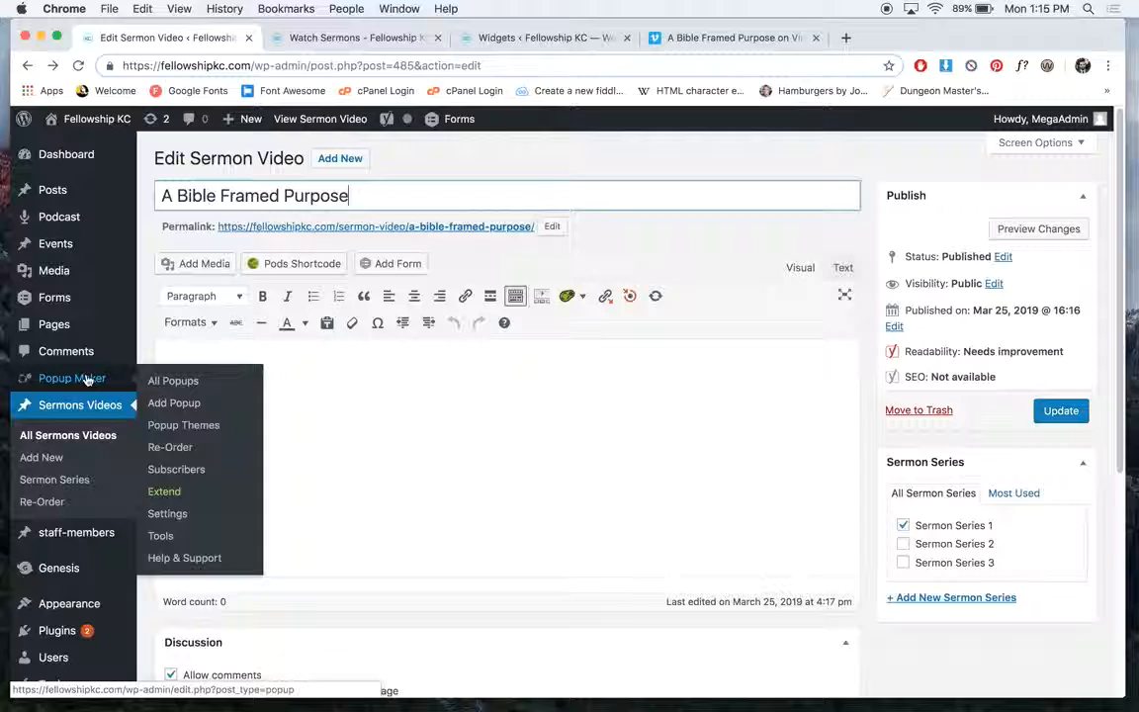
mouse_move(89, 549)
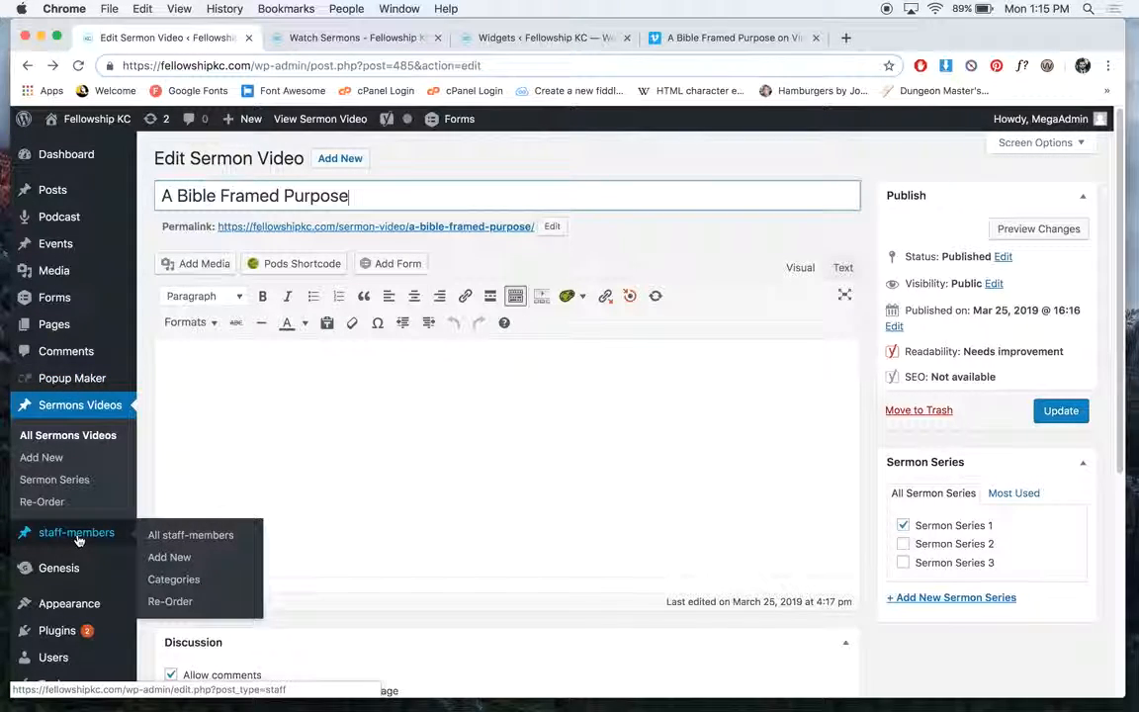
click(77, 534)
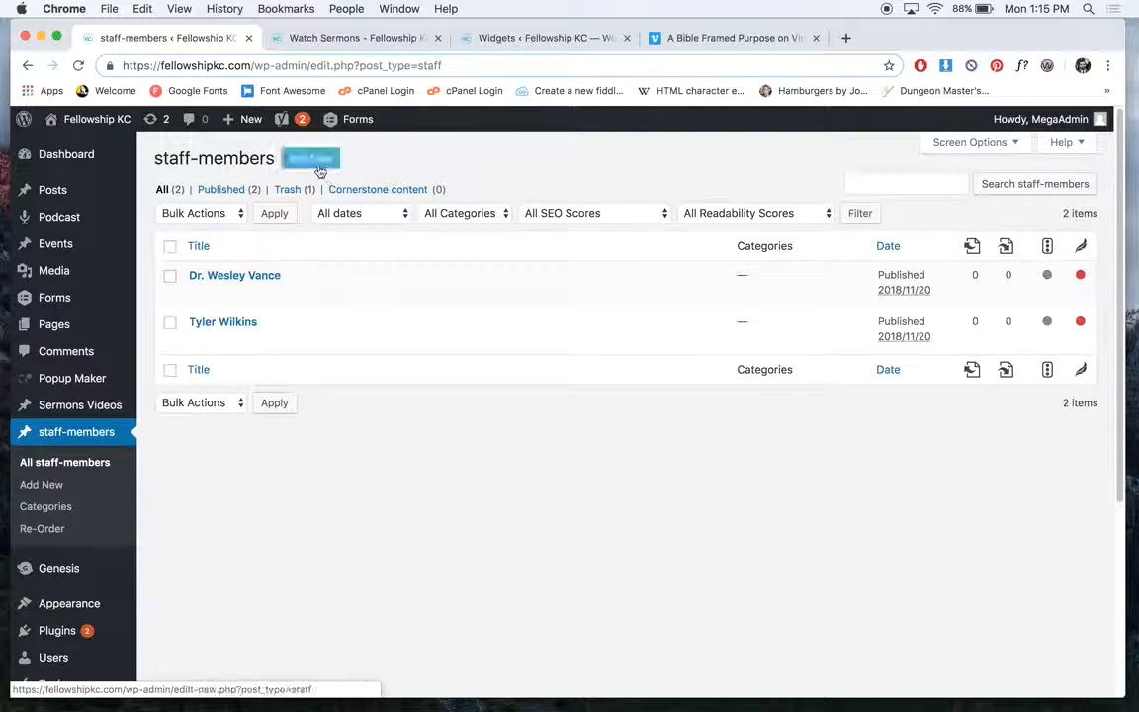
click(239, 279)
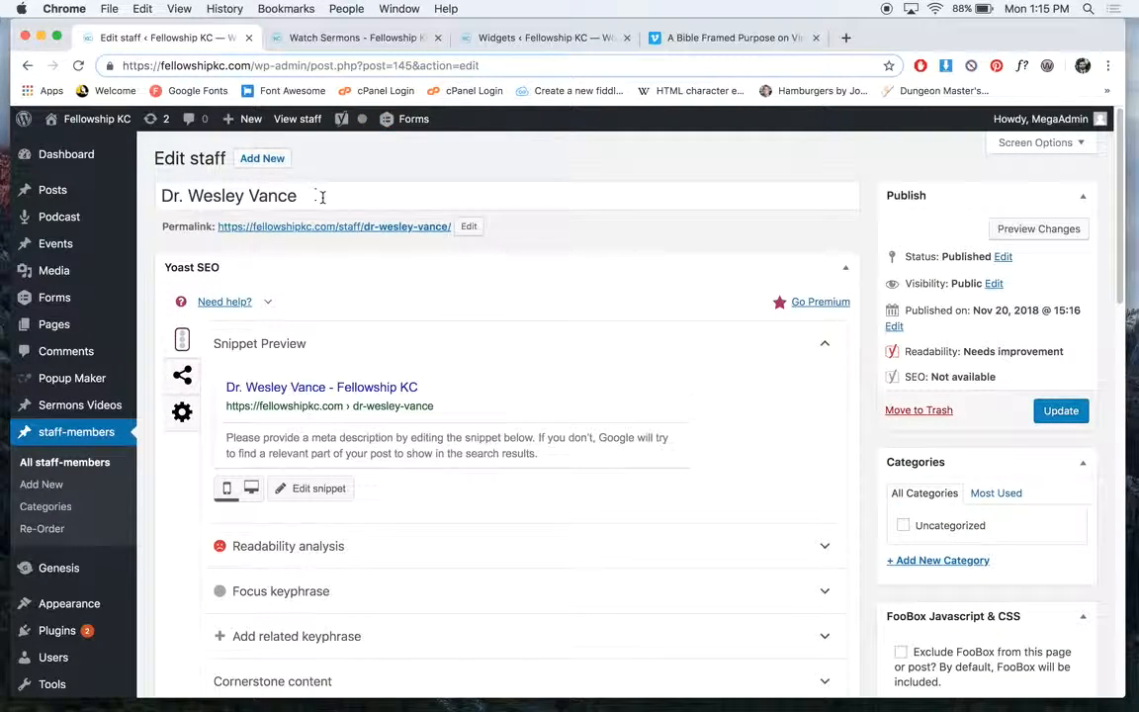
Review the staff entry's title and its Staff Member's Name, Position Title and Bio fields
drag(321, 197, 146, 195)
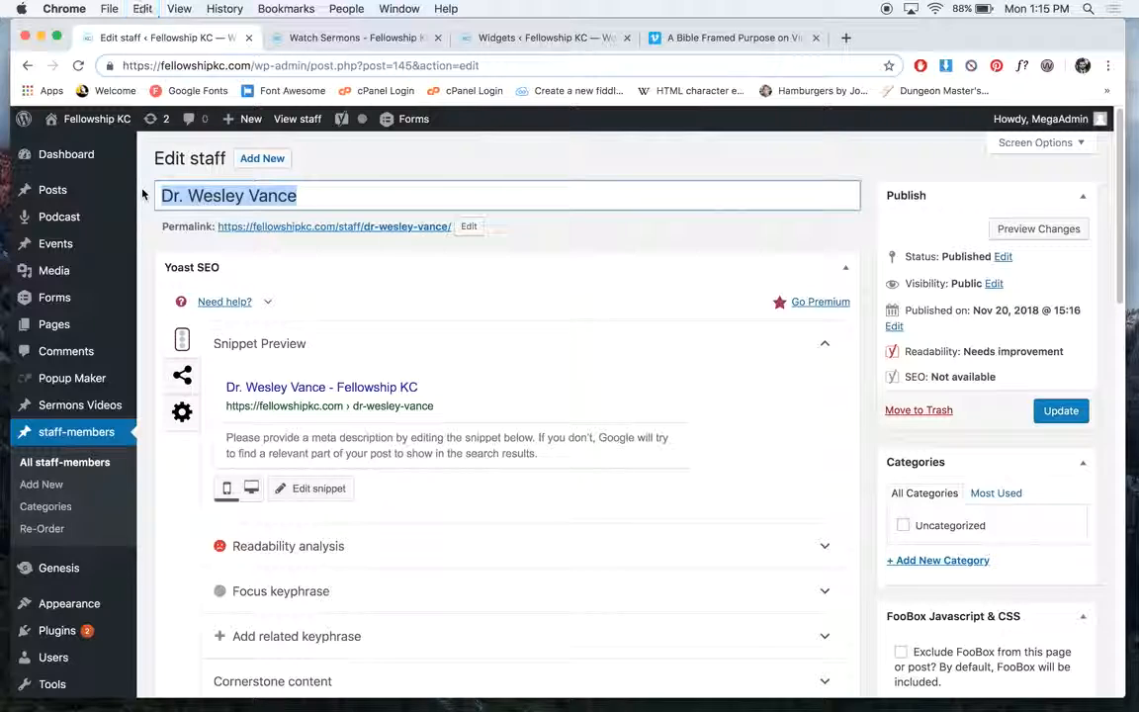
scroll(611, 259, down, 1)
scroll(611, 259, down, 10)
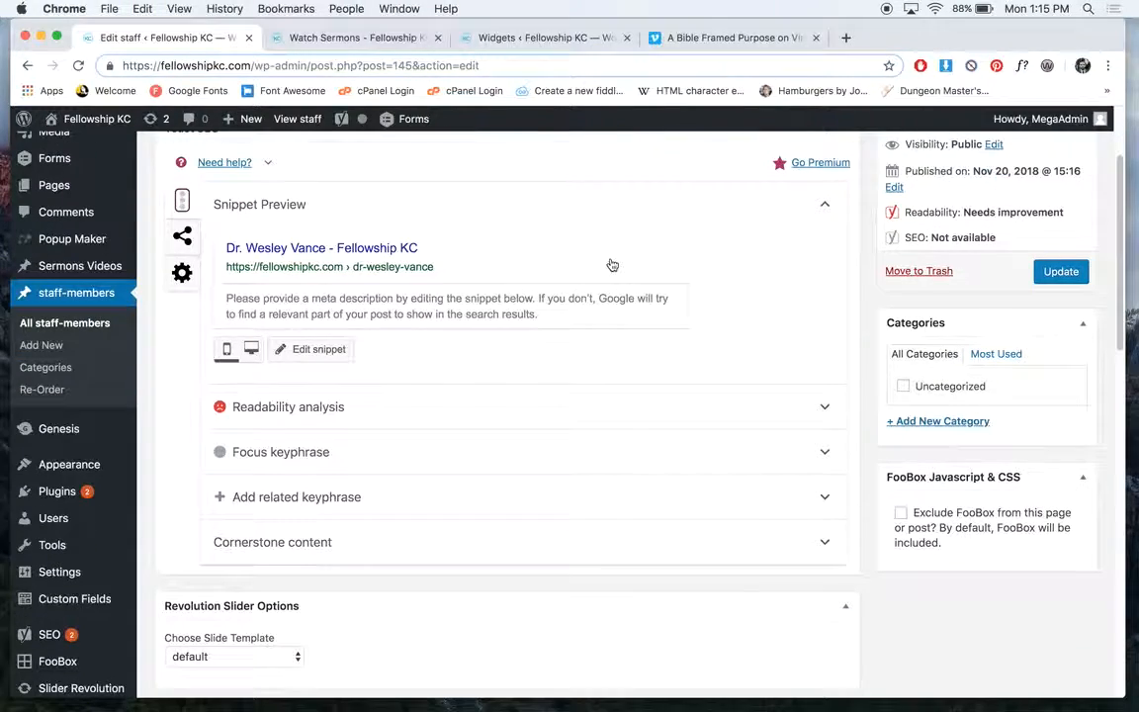
drag(449, 369, 358, 369)
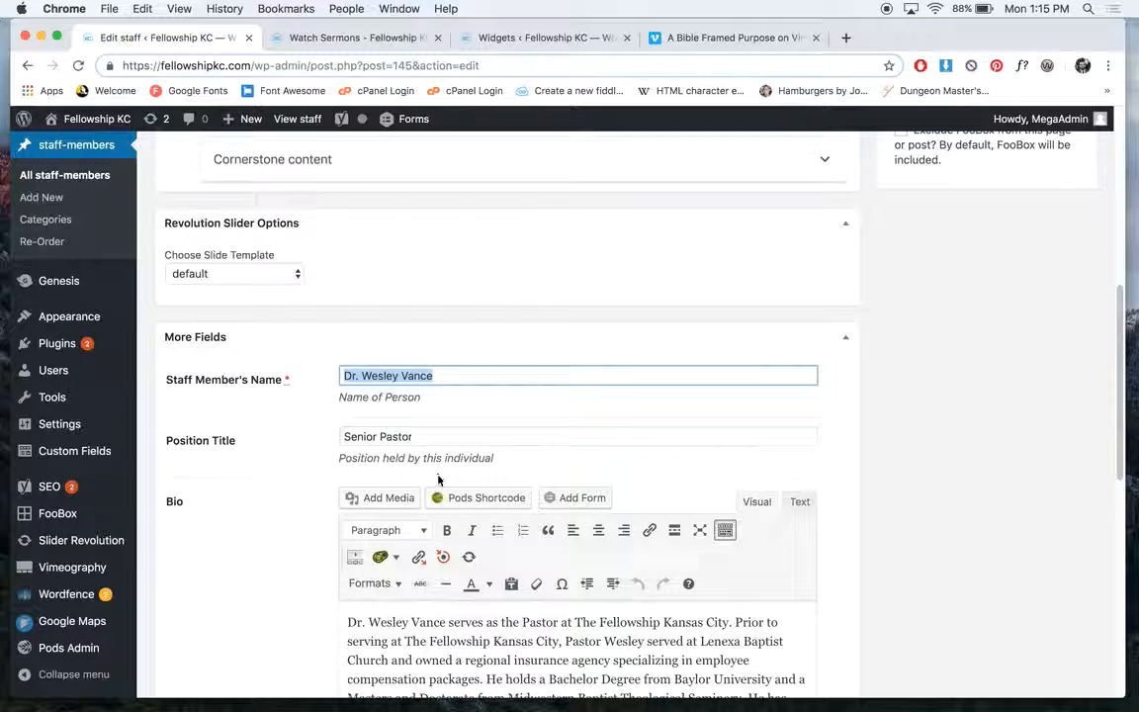
drag(422, 440, 267, 446)
scroll(920, 432, down, 4)
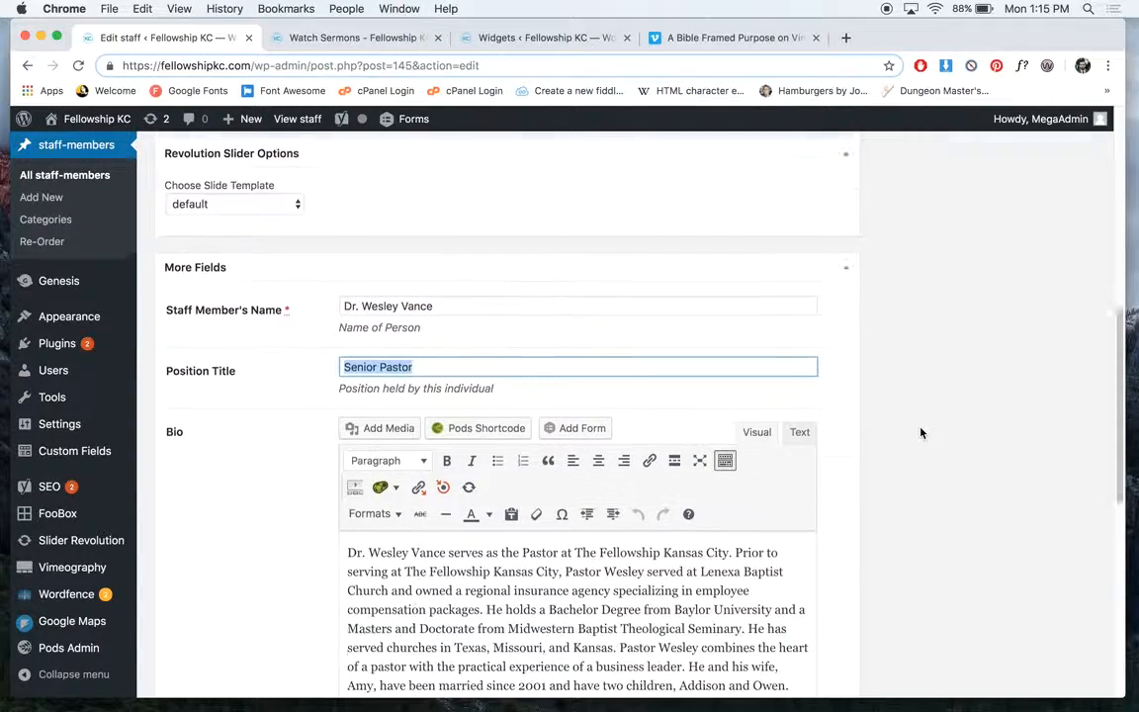
scroll(920, 432, down, 1)
click(617, 489)
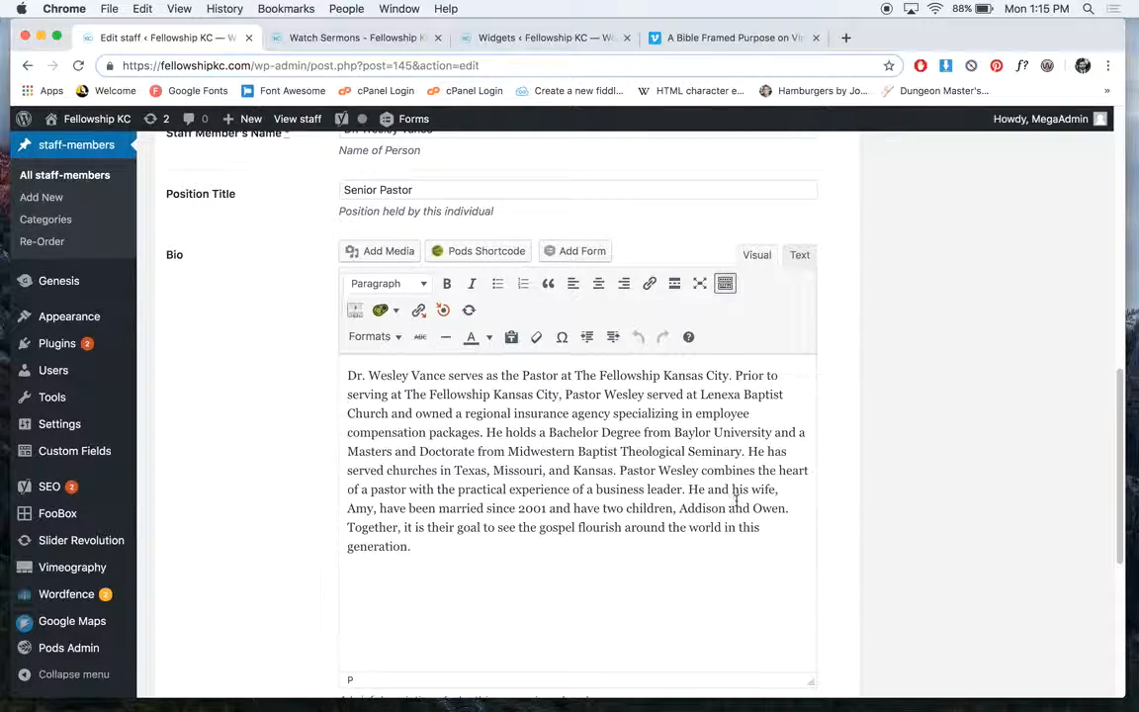
scroll(572, 395, up, 1)
scroll(613, 445, down, 1)
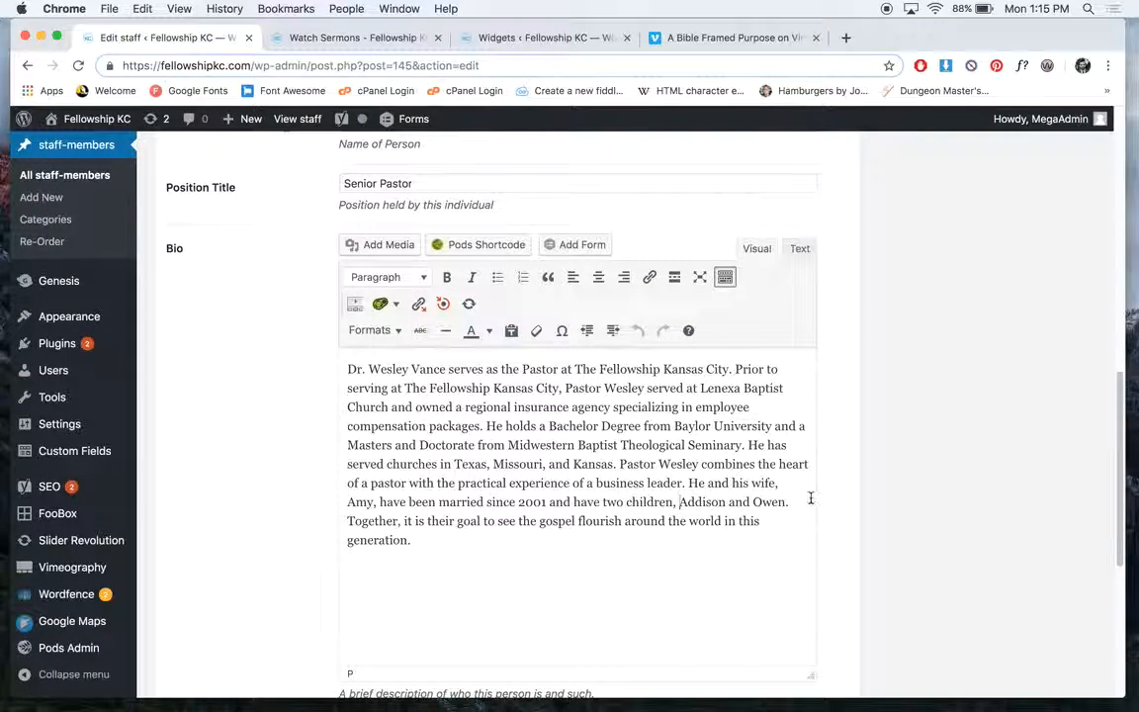
Look through the rest of the staff entry, including its Email, Phone, Staff Photo and Other images fields
scroll(864, 483, down, 5)
scroll(870, 467, up, 12)
scroll(872, 468, up, 10)
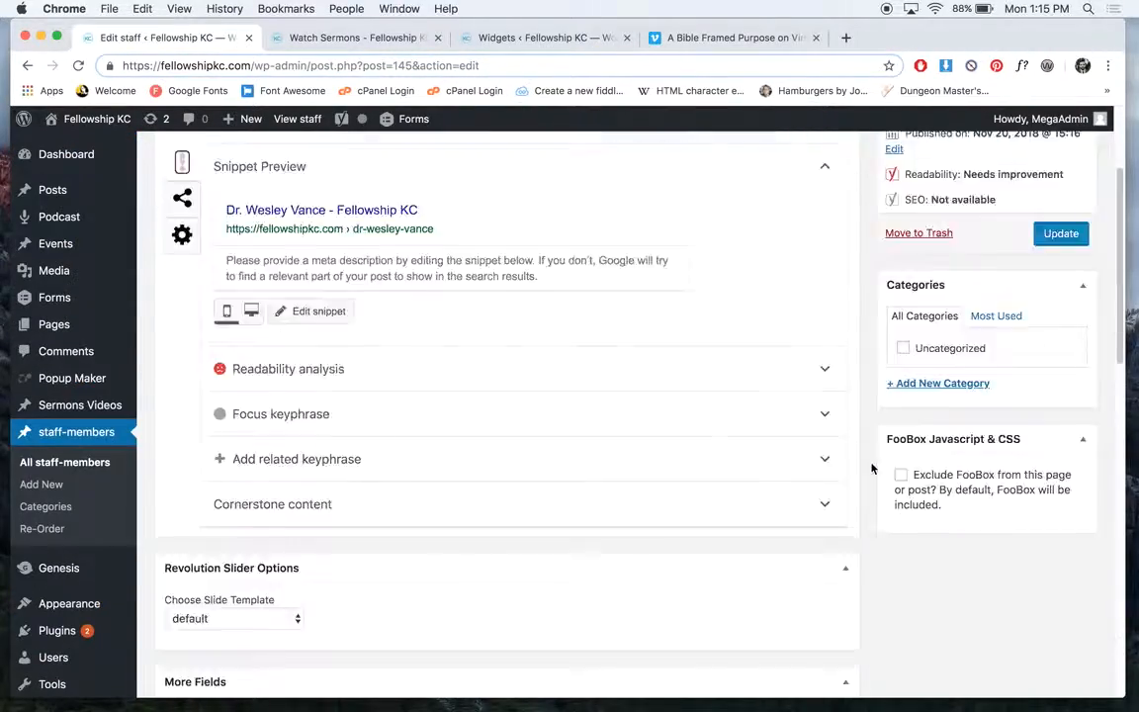
scroll(869, 476, down, 12)
scroll(869, 476, up, 15)
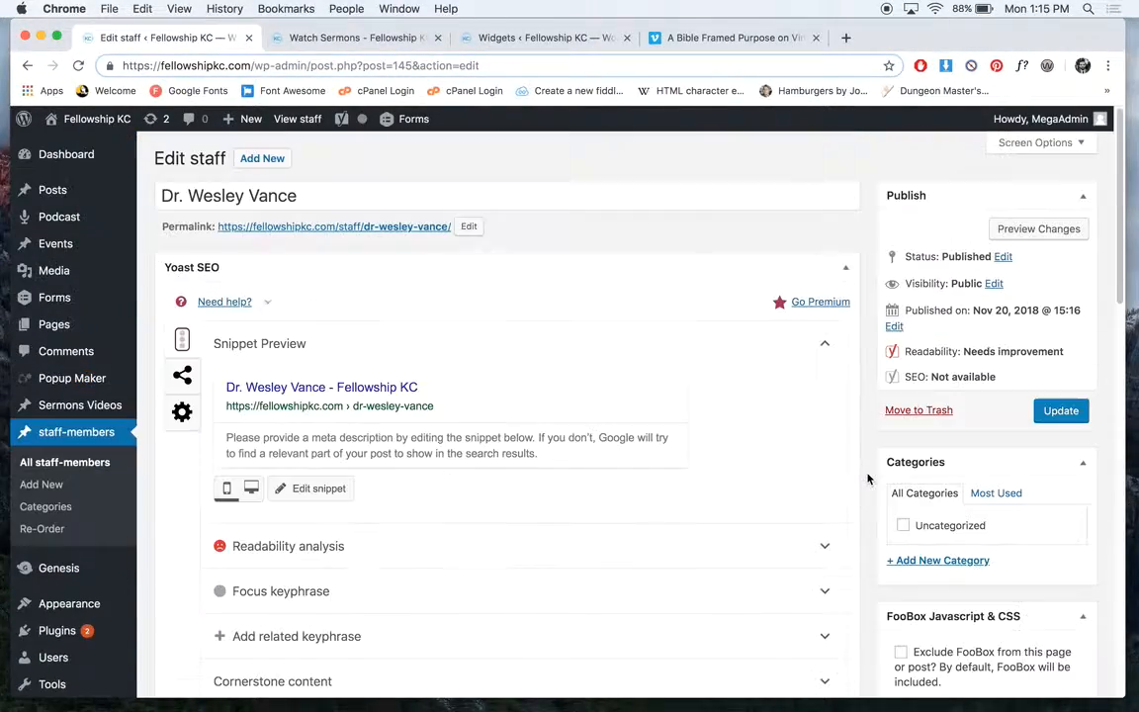
scroll(735, 475, down, 15)
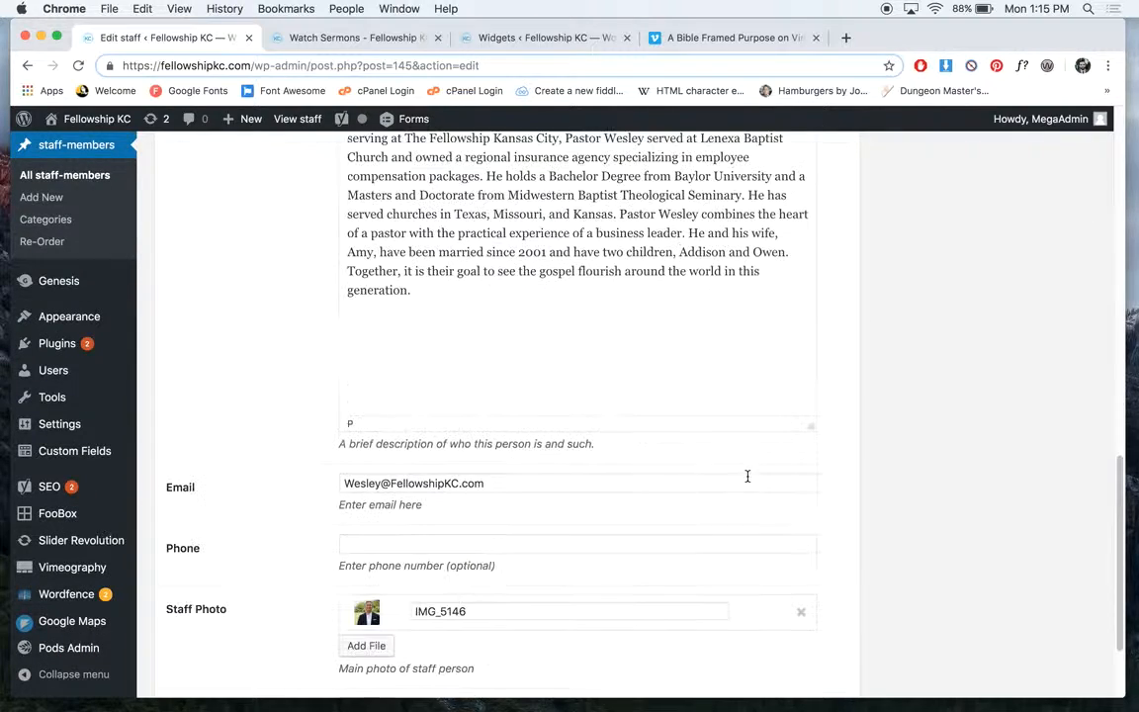
drag(514, 353, 282, 352)
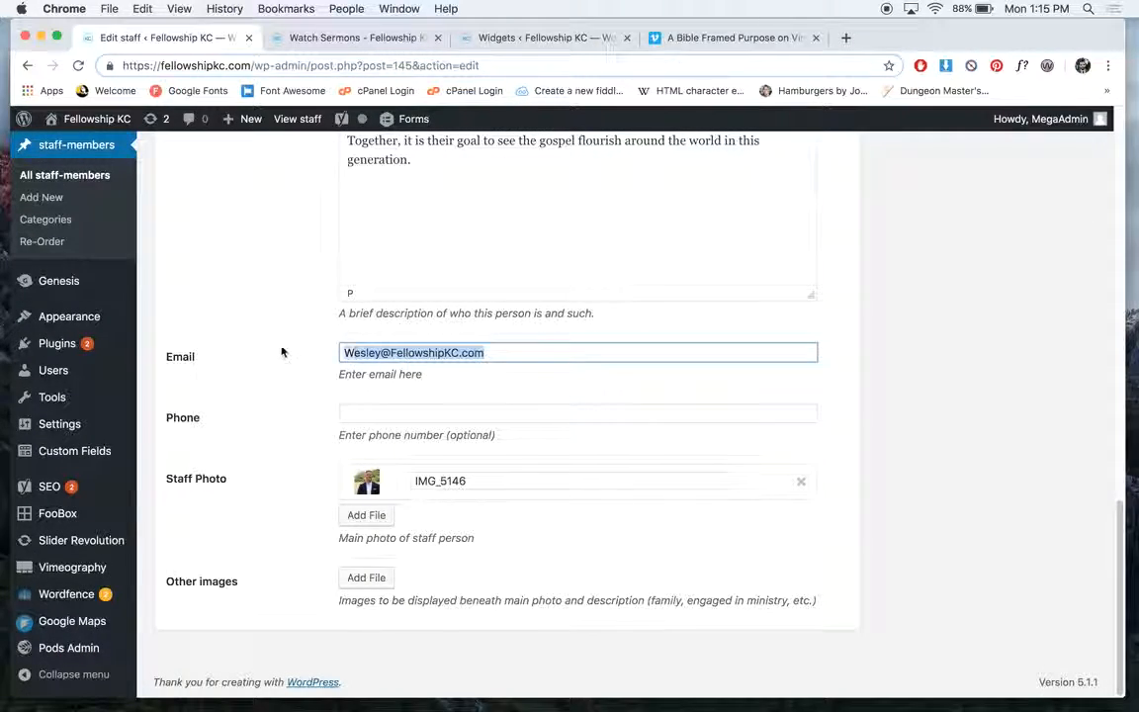
click(435, 420)
click(997, 415)
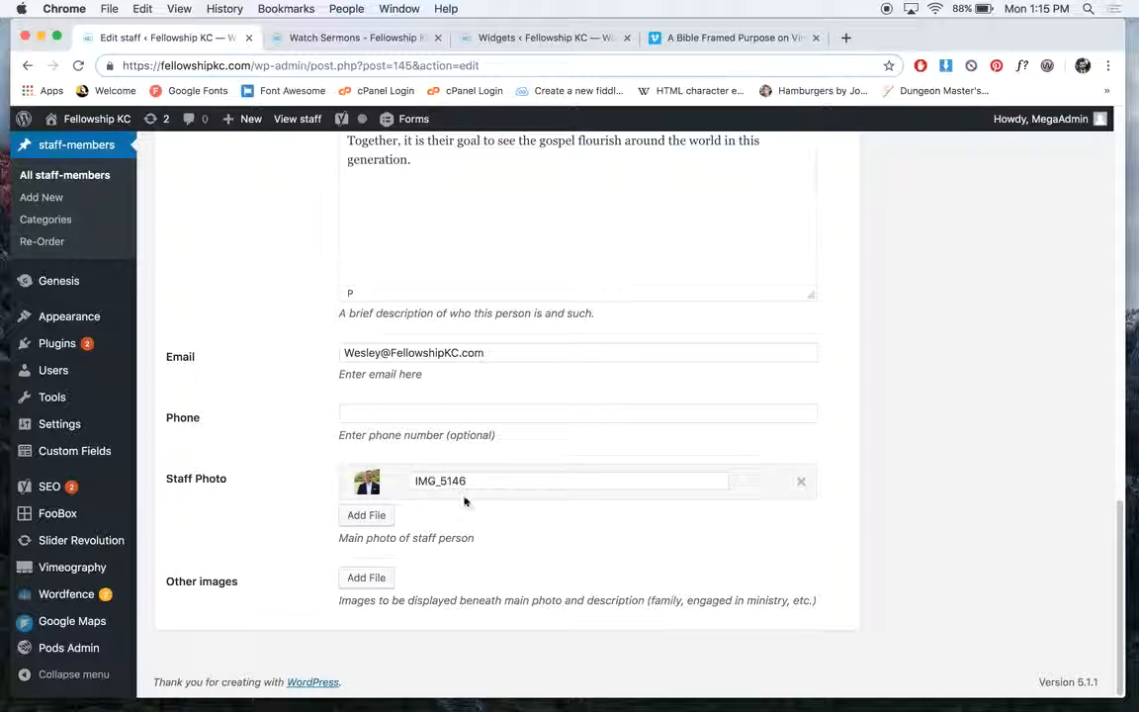
Leave the staff entry and open the site's Widgets management page
scroll(871, 539, up, 15)
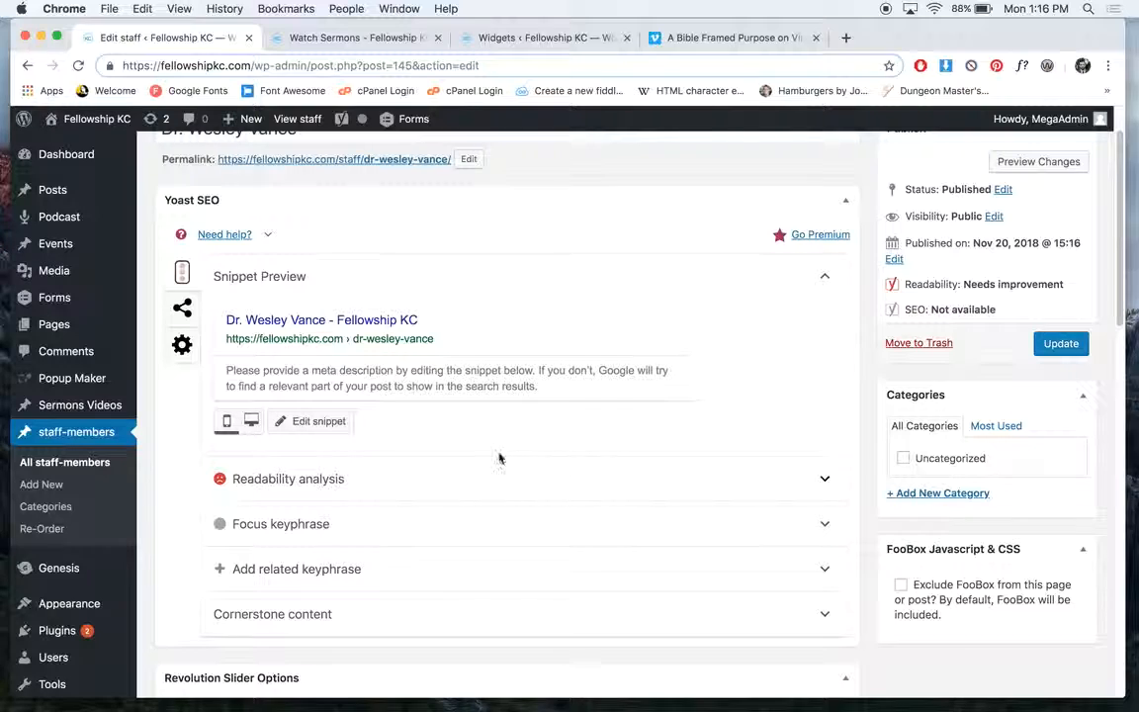
scroll(499, 458, up, 2)
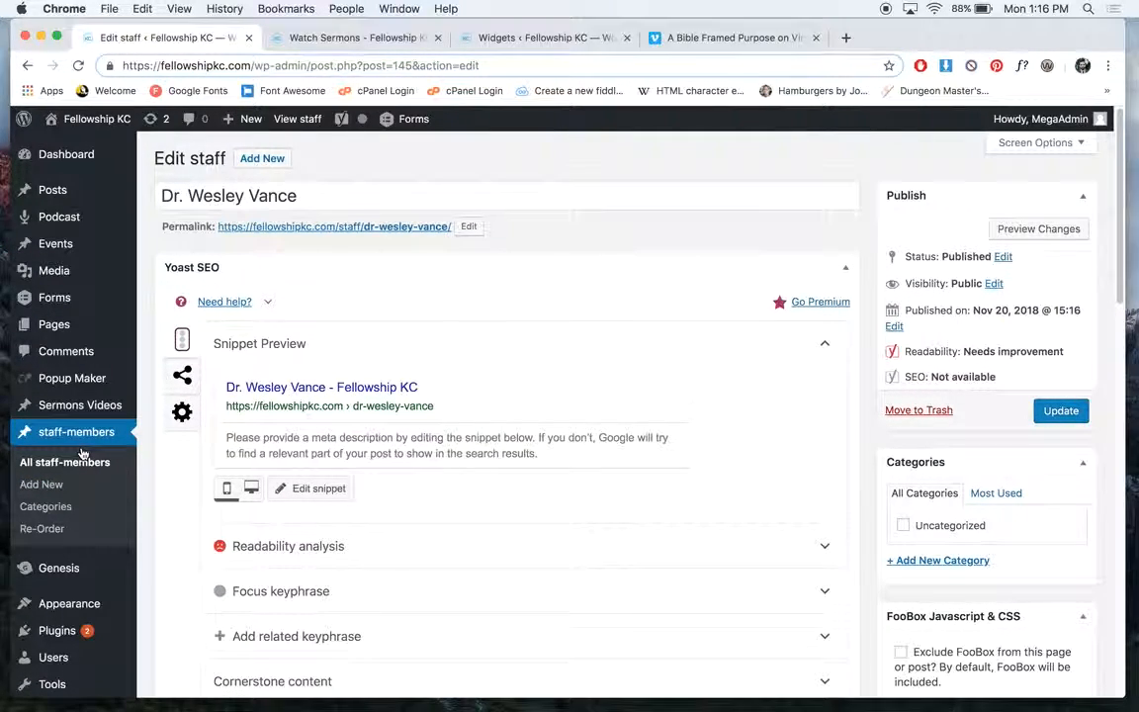
scroll(81, 456, down, 5)
scroll(83, 450, down, 1)
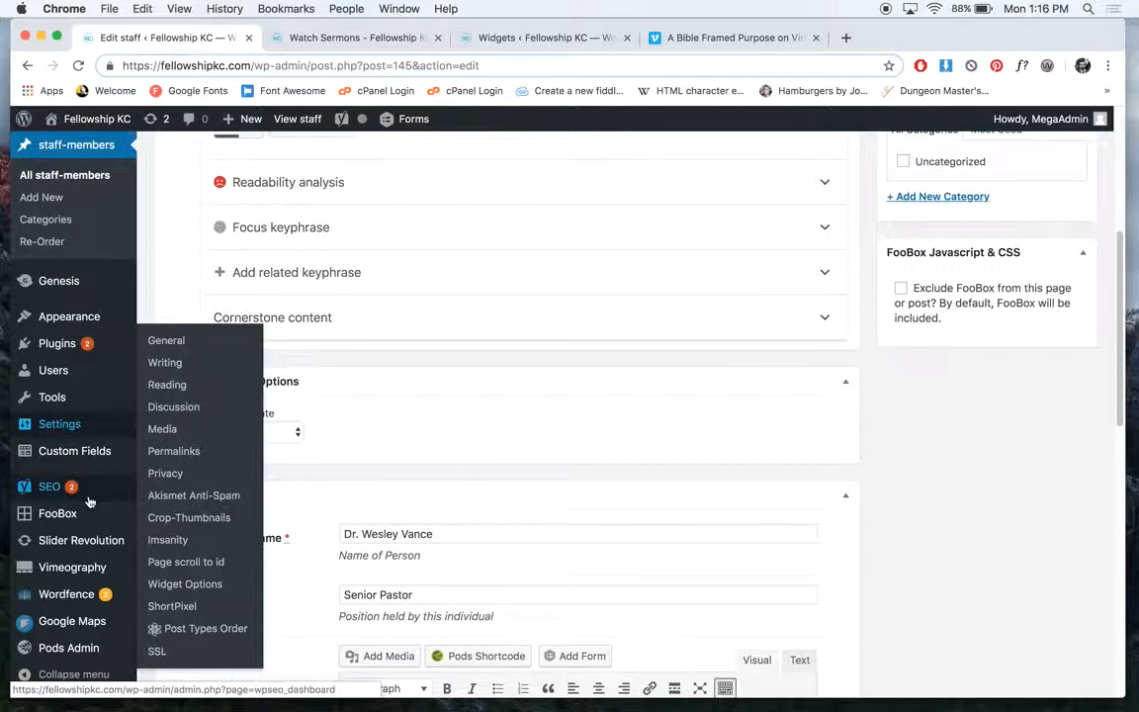
mouse_move(97, 537)
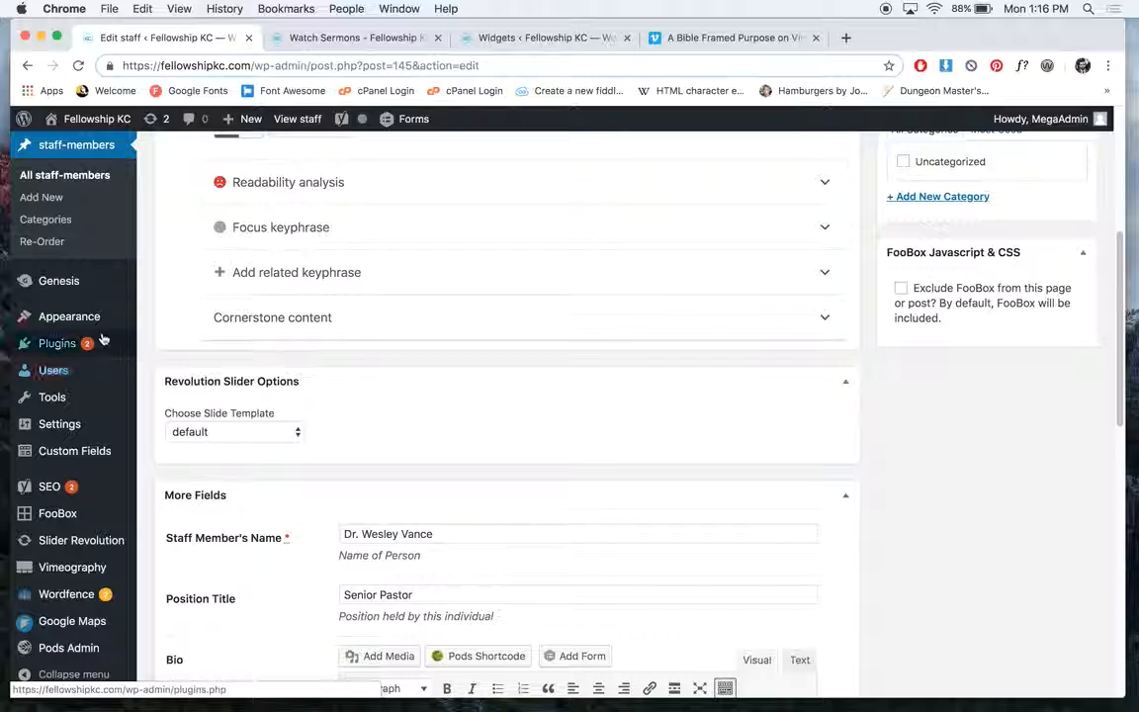
mouse_move(98, 324)
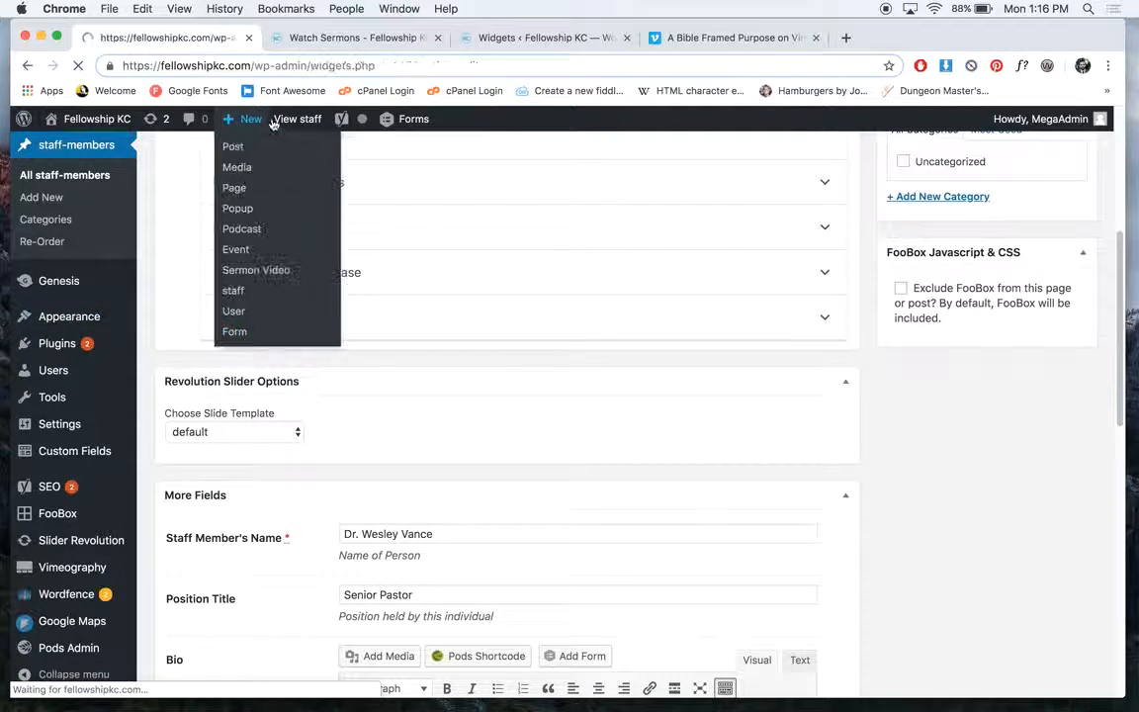
Switch to the live site, open its home page and review the footer's map, get in touch block and social links
click(386, 36)
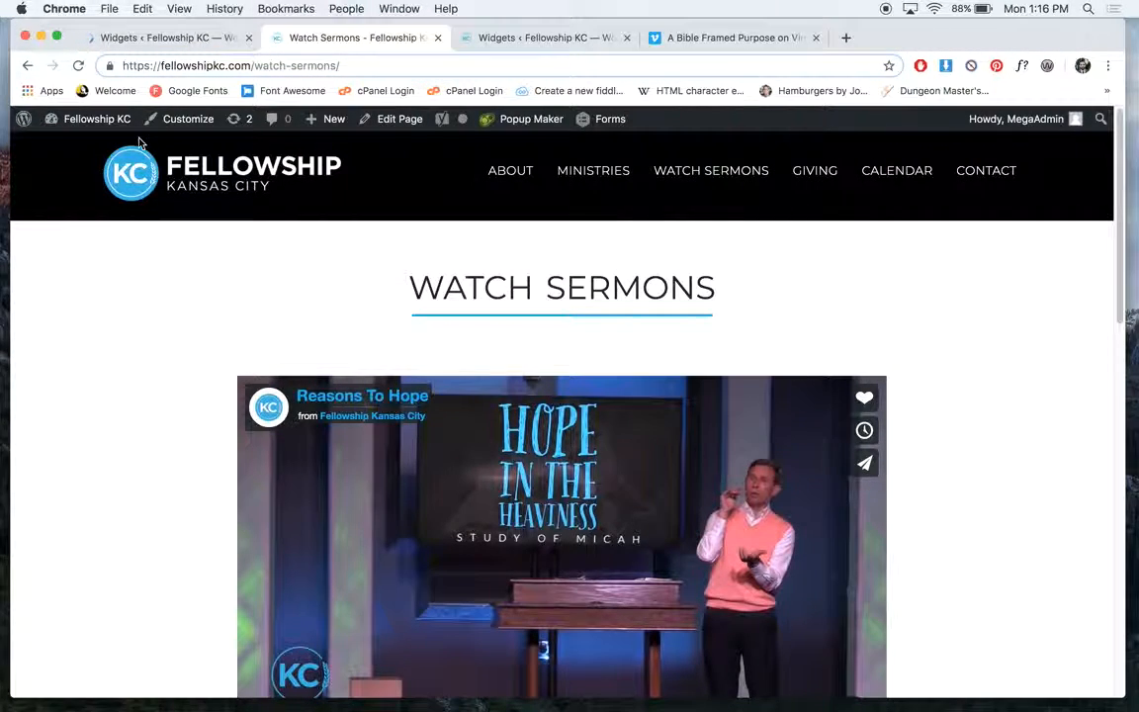
click(158, 168)
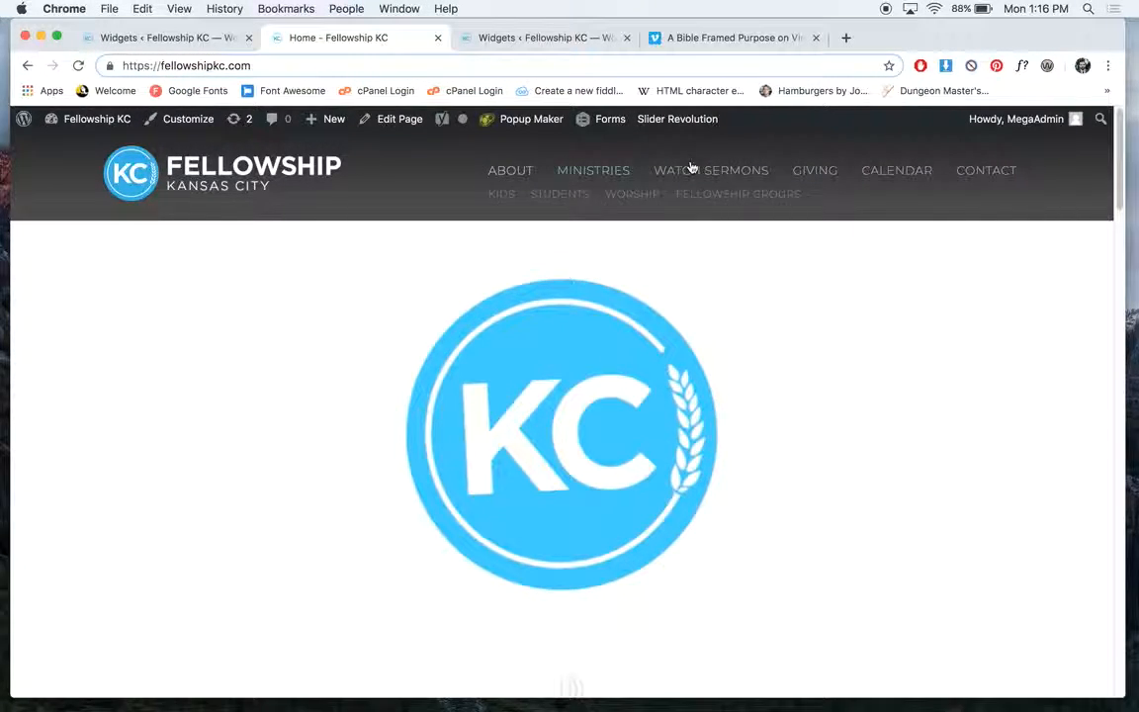
scroll(576, 207, down, 4)
scroll(577, 208, down, 15)
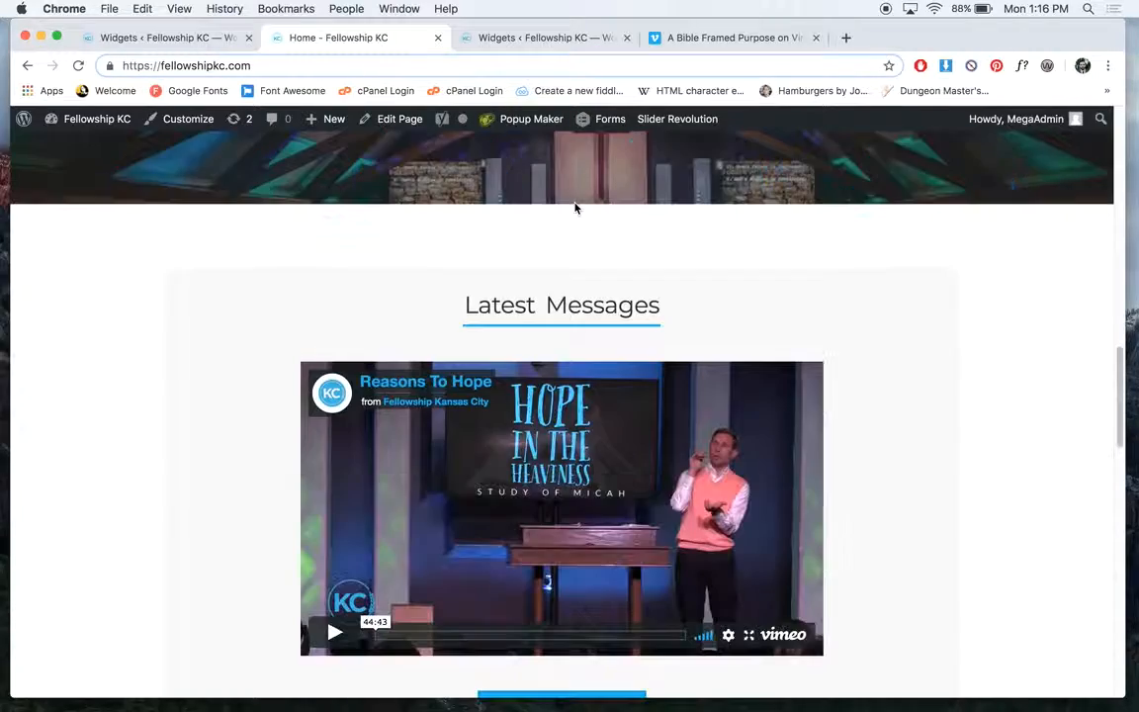
scroll(691, 329, down, 3)
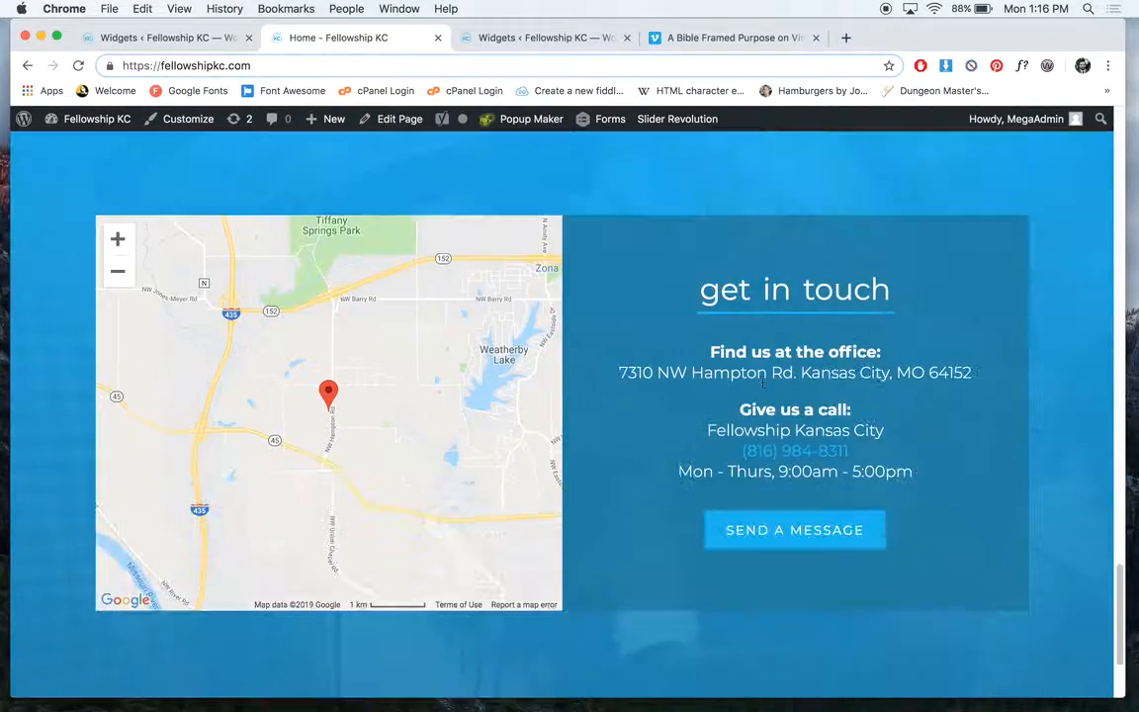
scroll(762, 300, down, 2)
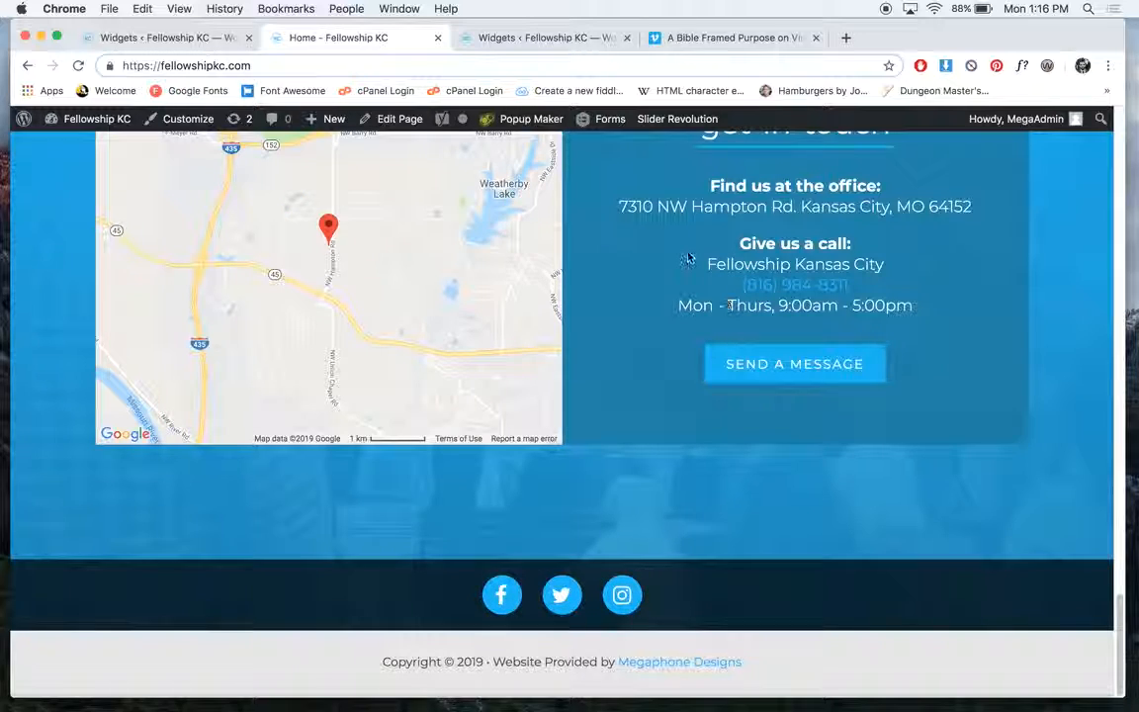
scroll(653, 500, up, 1)
scroll(653, 501, down, 1)
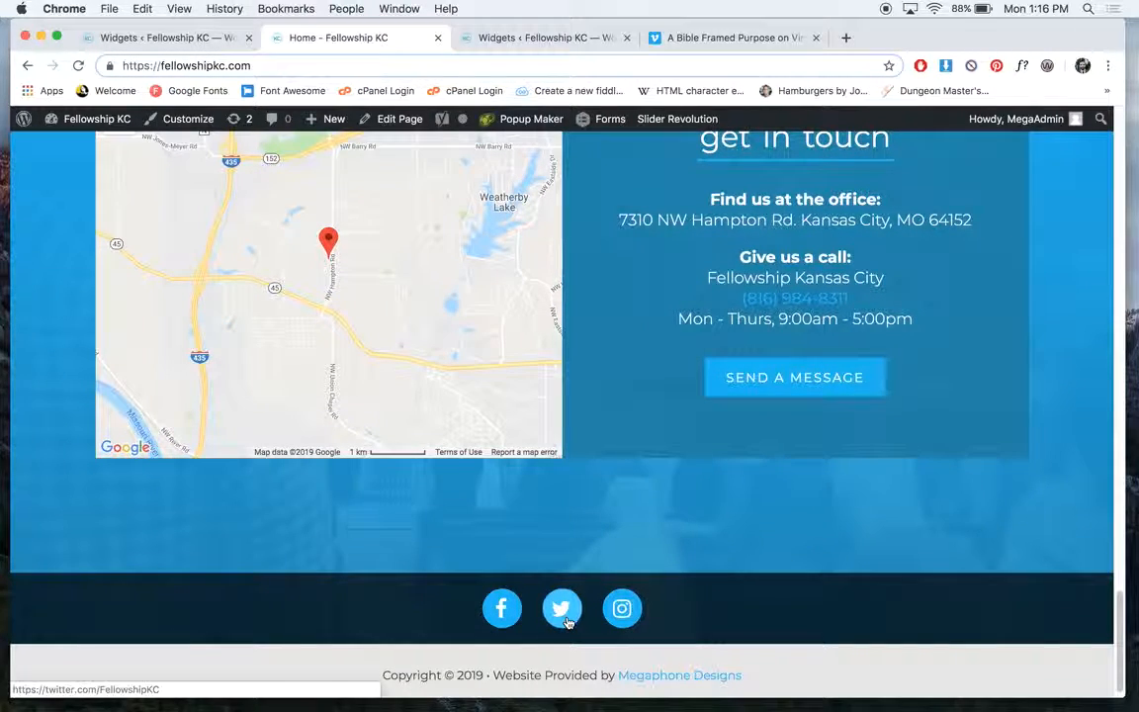
Return to the Widgets page and inspect the Header Right area's Image (Simple) and Navigation Menu widgets
click(191, 38)
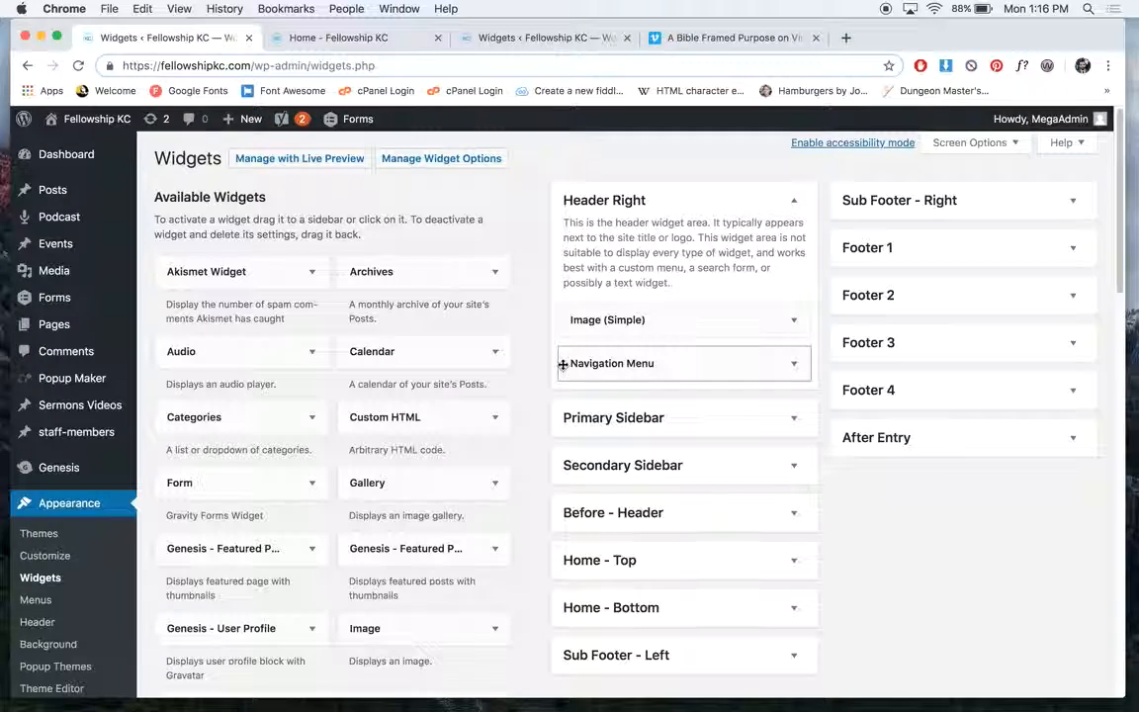
click(777, 317)
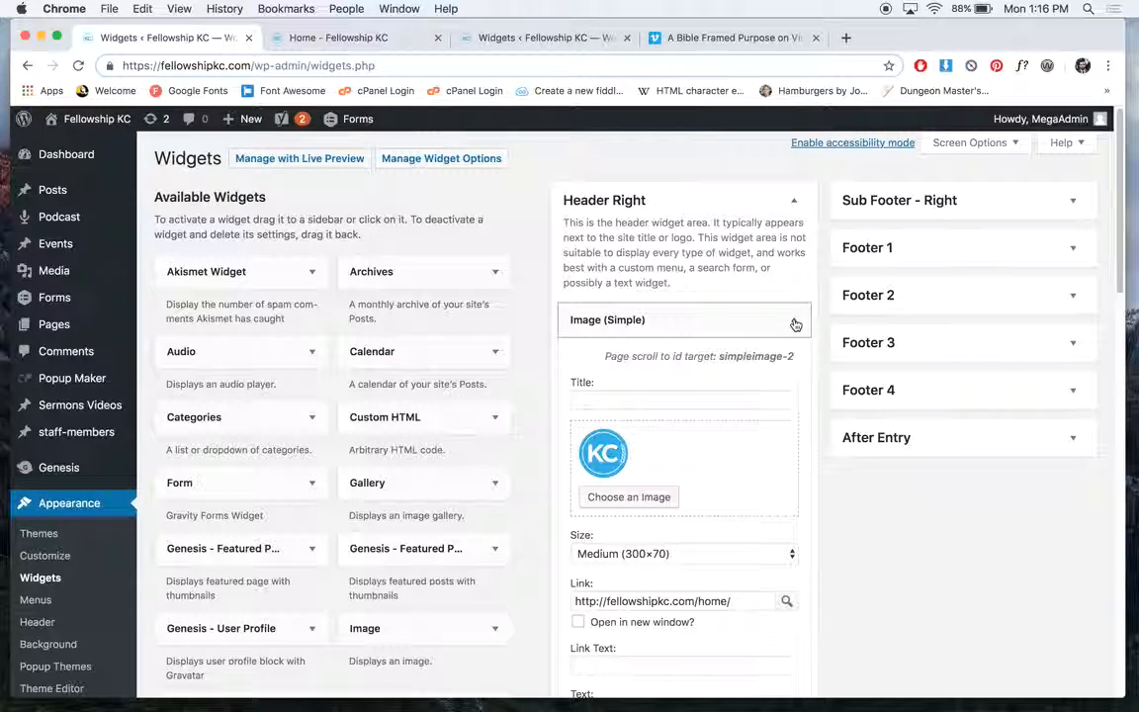
click(794, 321)
click(790, 364)
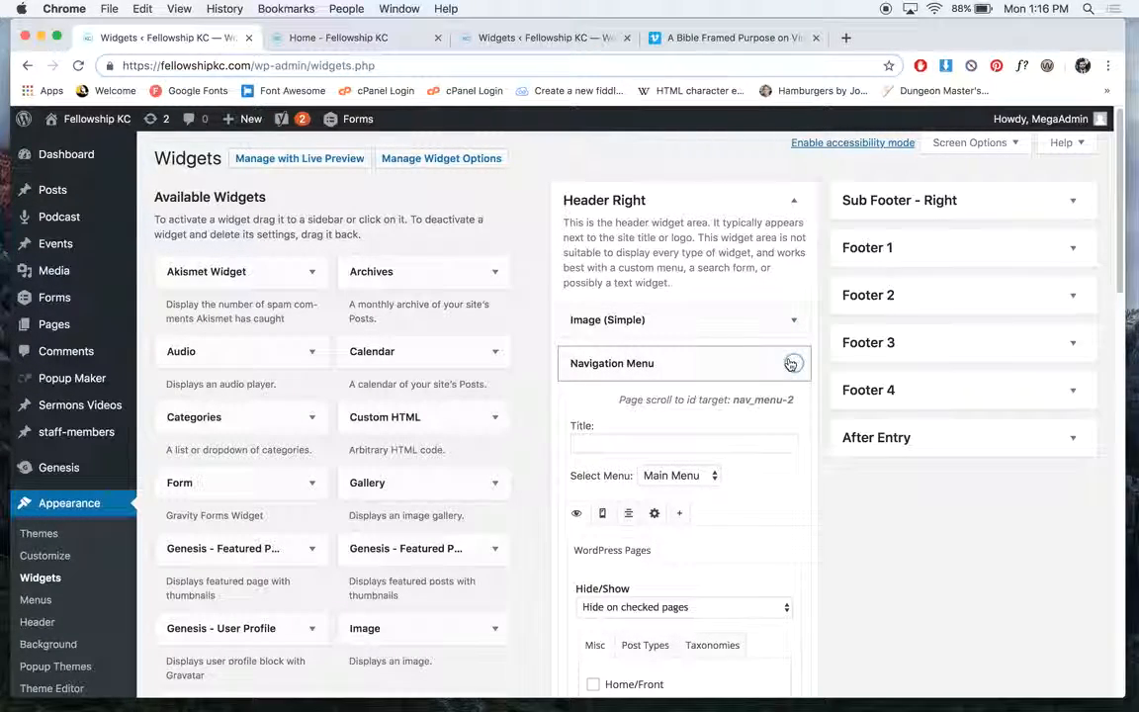
click(791, 364)
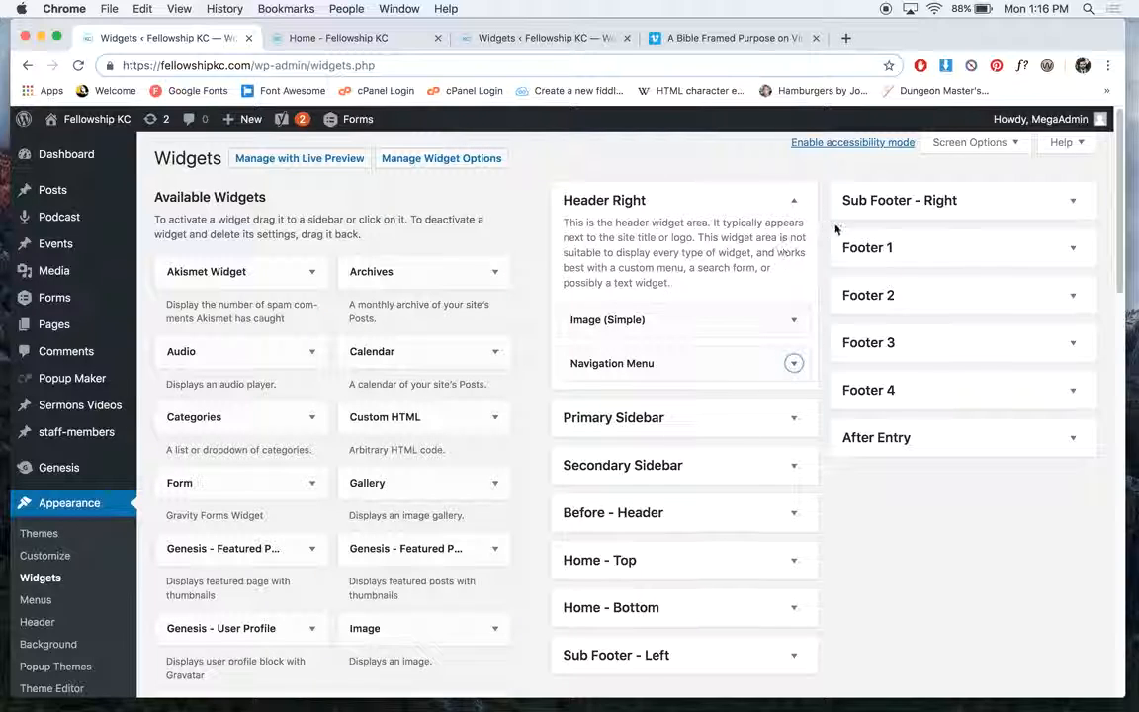
Expand the Footer 1 area, view its Get in Touch visual editor widget and collapse that widget again
click(1074, 246)
click(1073, 306)
click(1073, 306)
click(1071, 357)
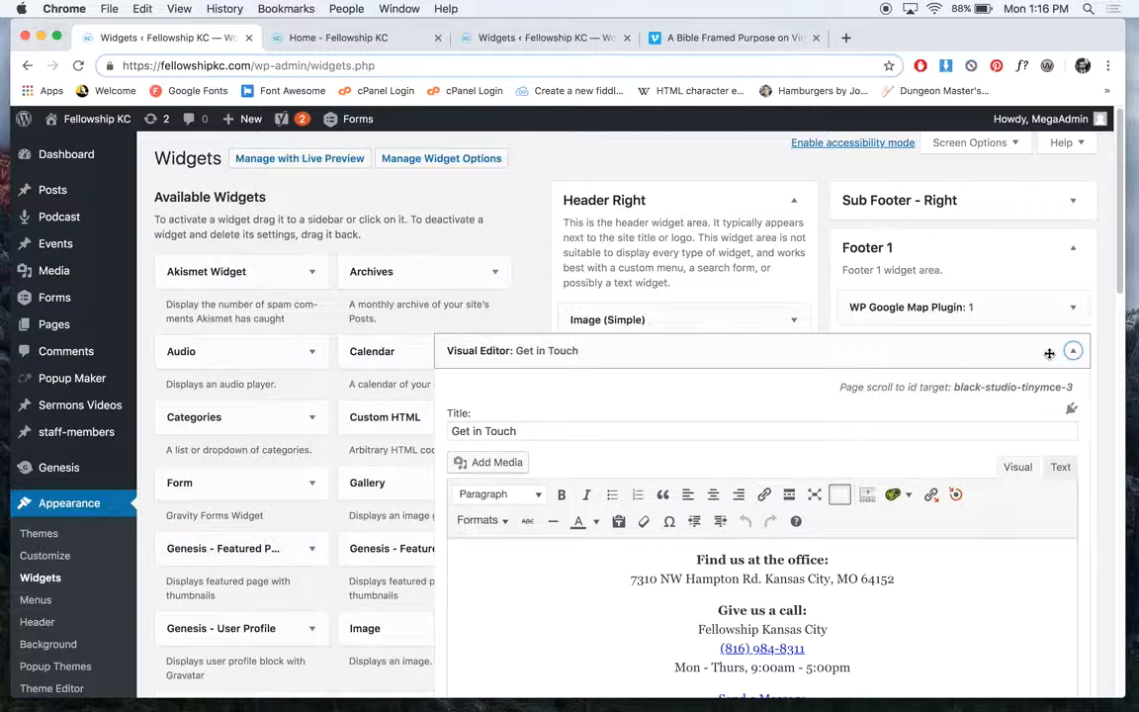
scroll(722, 450, down, 3)
click(1073, 120)
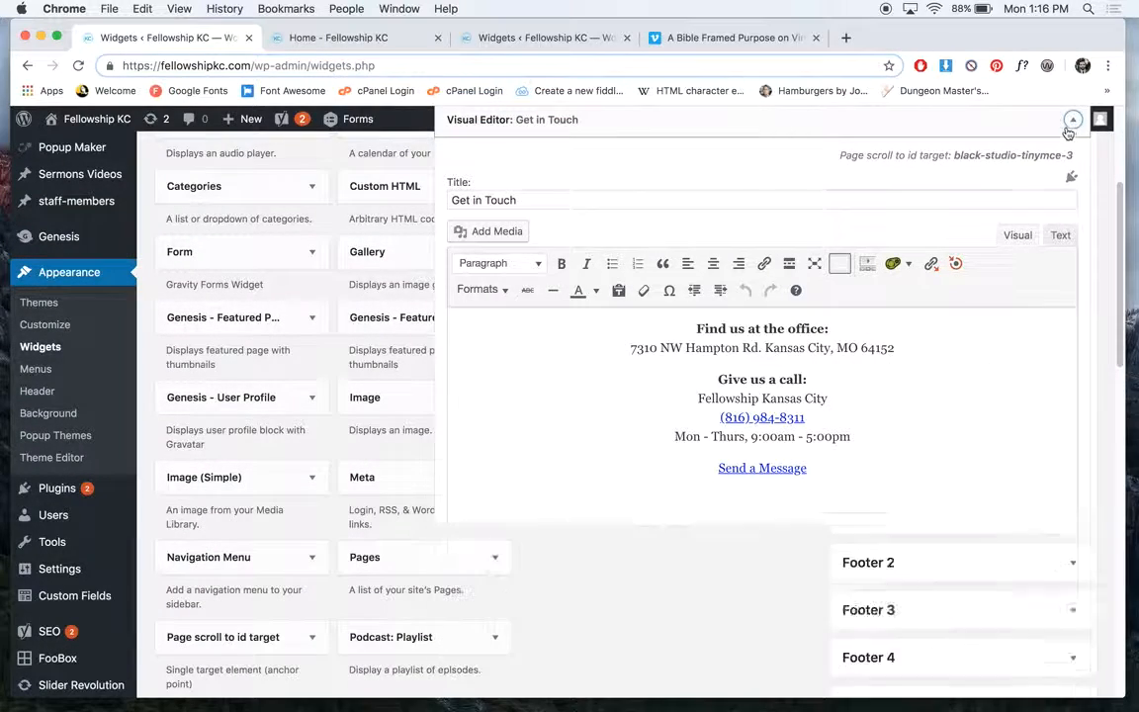
Expand the Footer 2 area, check its Navigation Menu widget and collapse the area again
click(1071, 174)
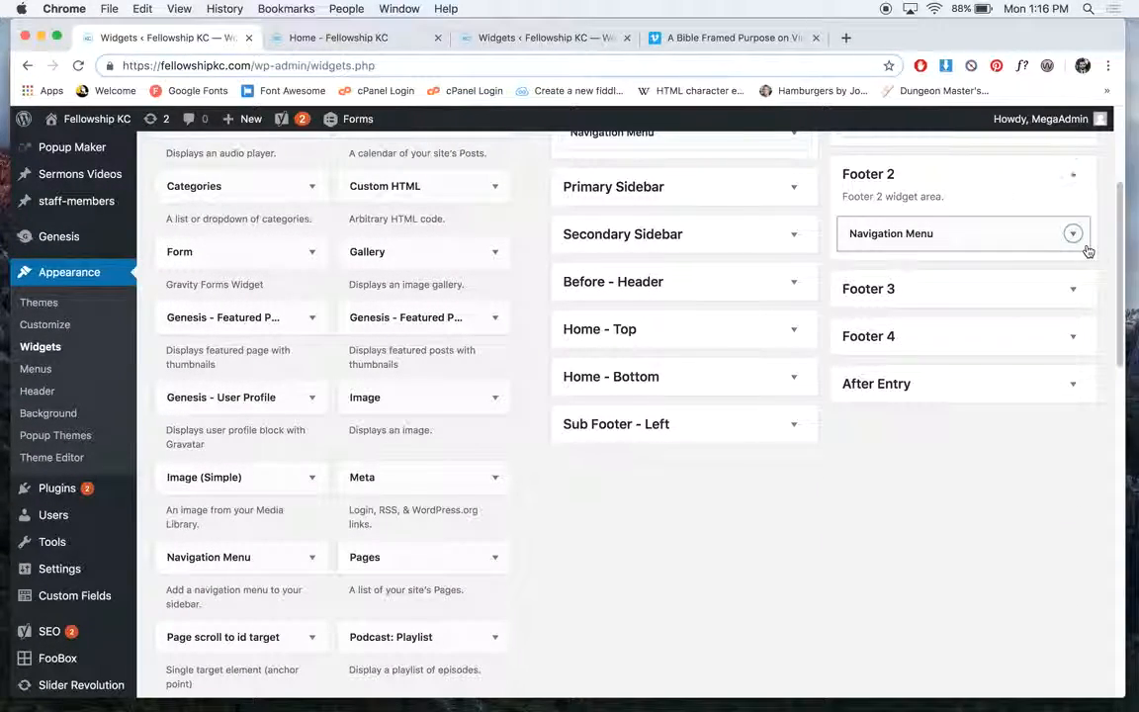
click(1072, 233)
click(1072, 233)
click(1072, 177)
scroll(1073, 297, up, 5)
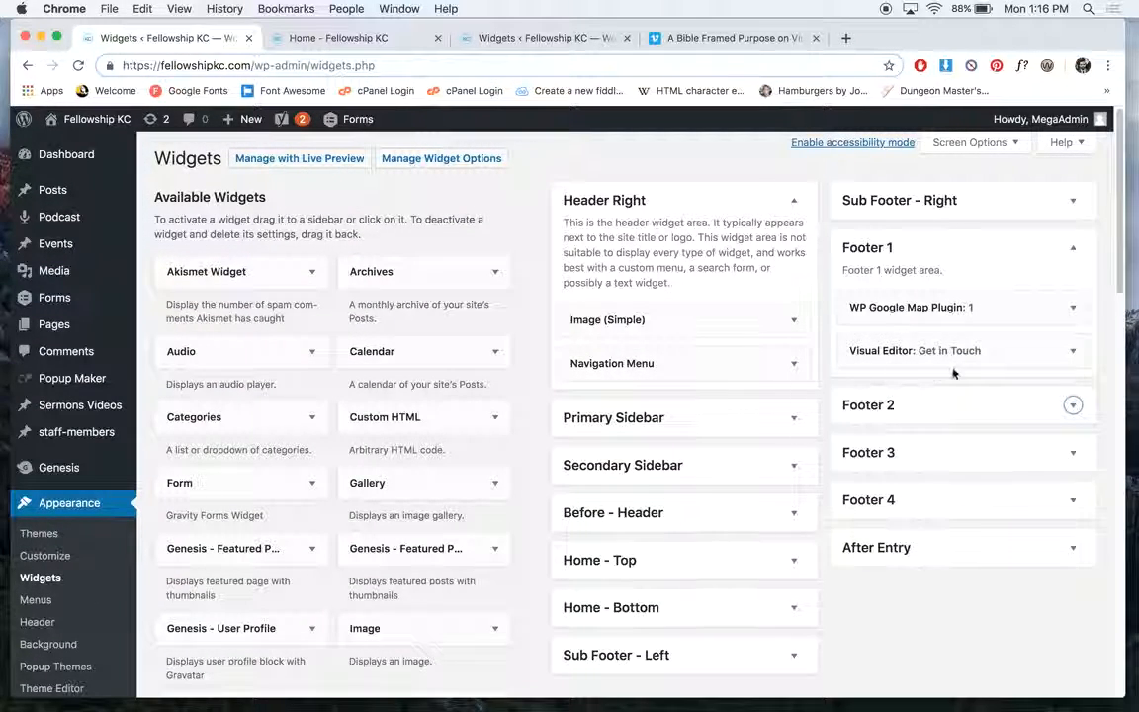
Reopen Footer 1's Get in Touch widget and review its address, phone and hours text and its visibility settings
click(1074, 352)
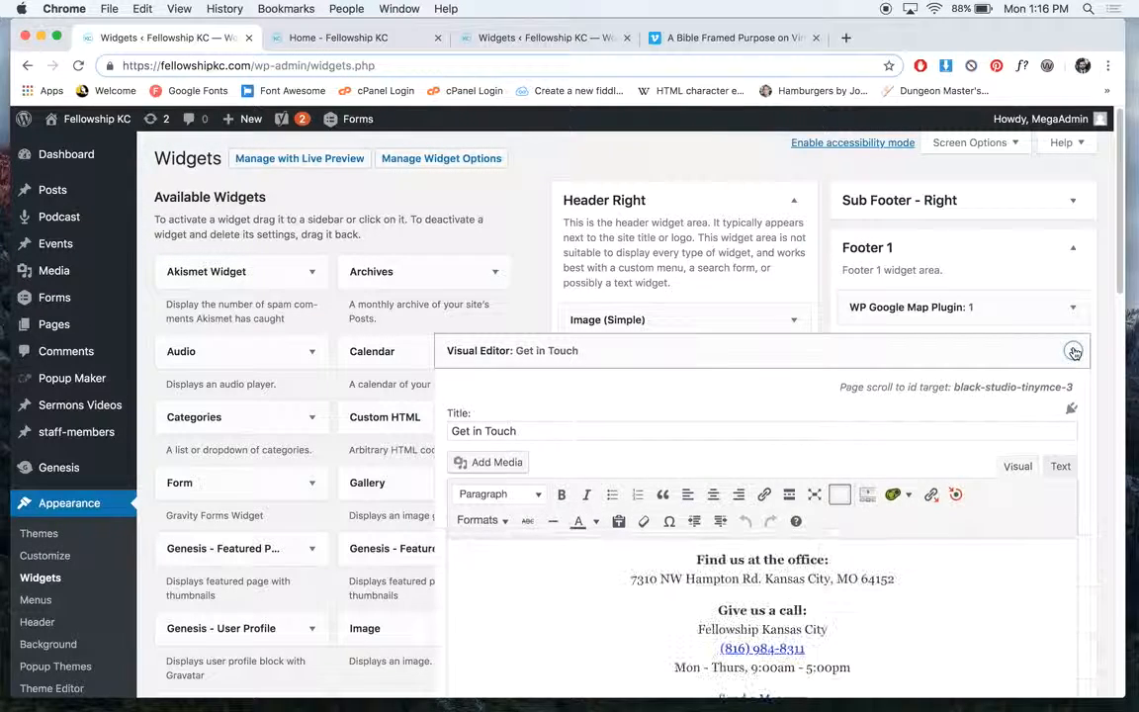
scroll(781, 395, down, 3)
drag(649, 453, 837, 452)
click(875, 452)
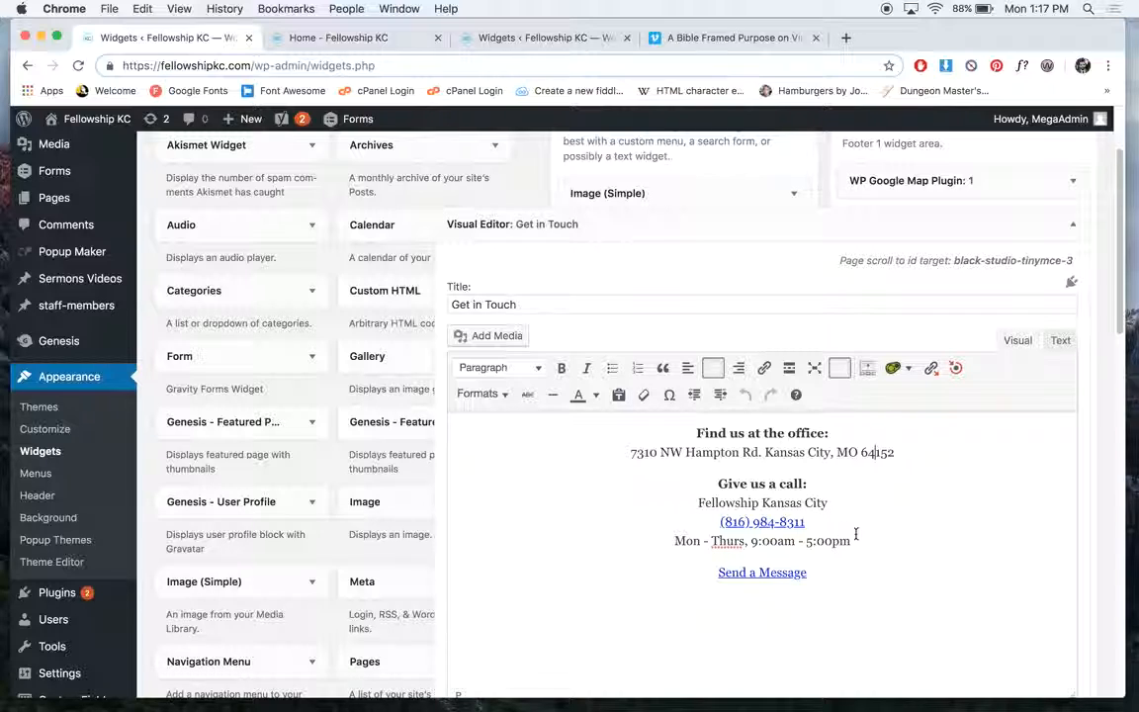
scroll(845, 537, down, 5)
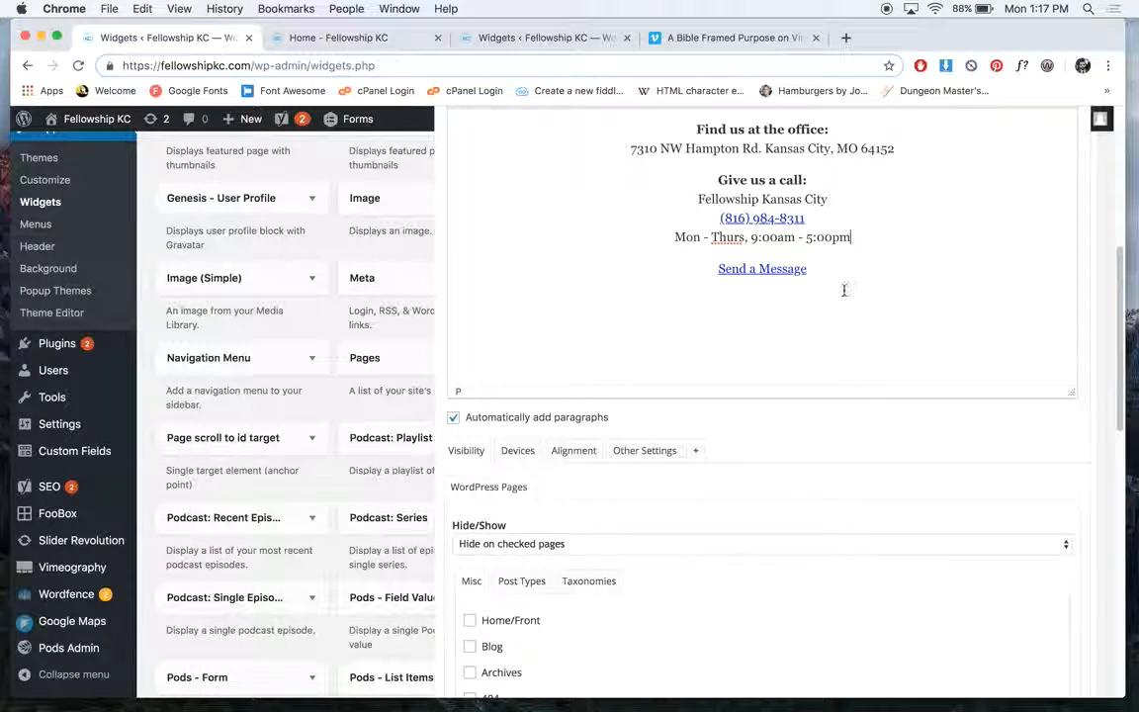
scroll(935, 353, down, 5)
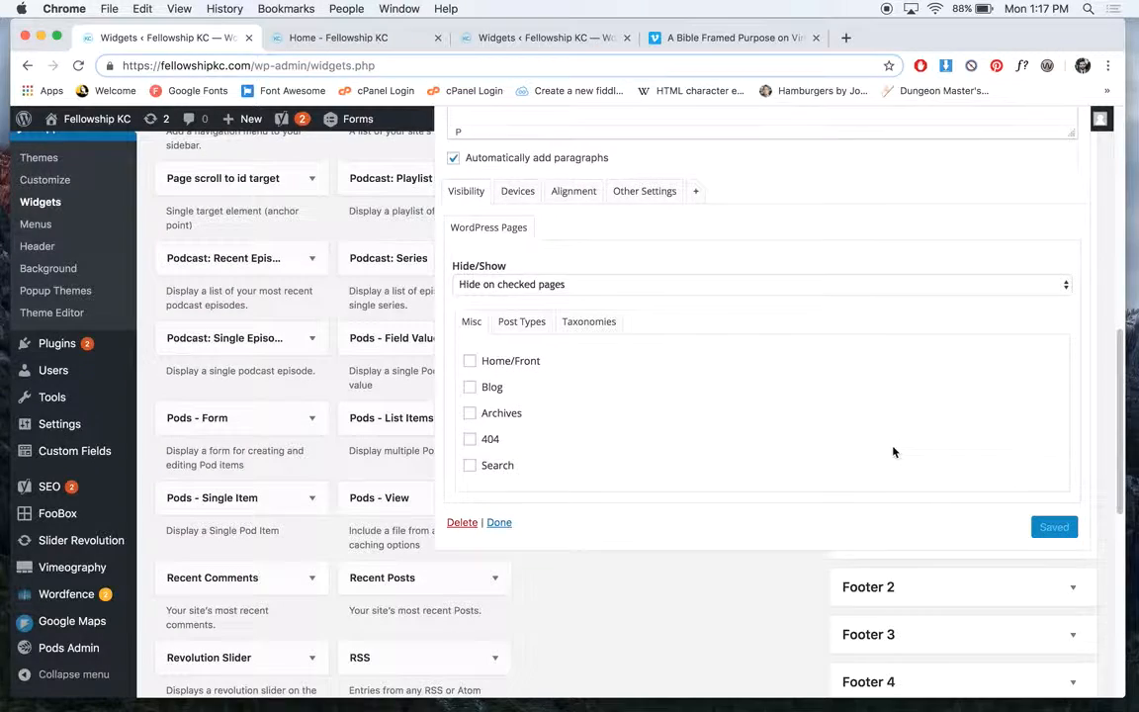
scroll(880, 450, up, 5)
scroll(918, 294, up, 2)
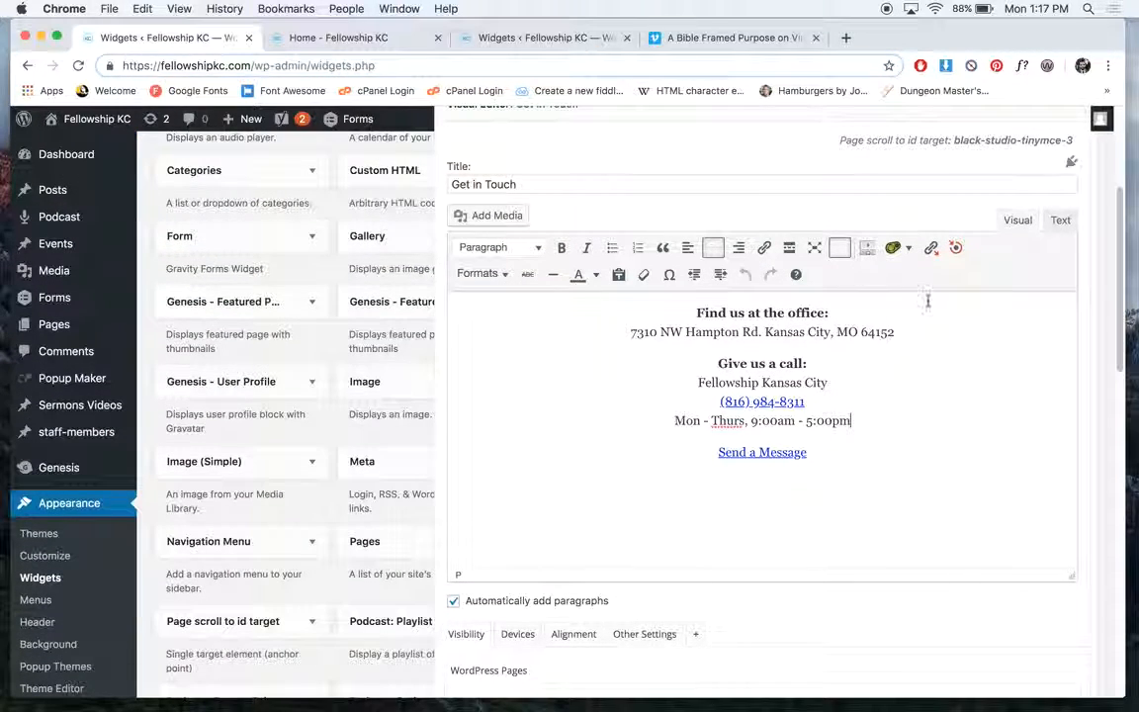
Highlight the whole contact text in the Get in Touch widget, clear the selection and collapse the widget unedited
drag(685, 308, 961, 448)
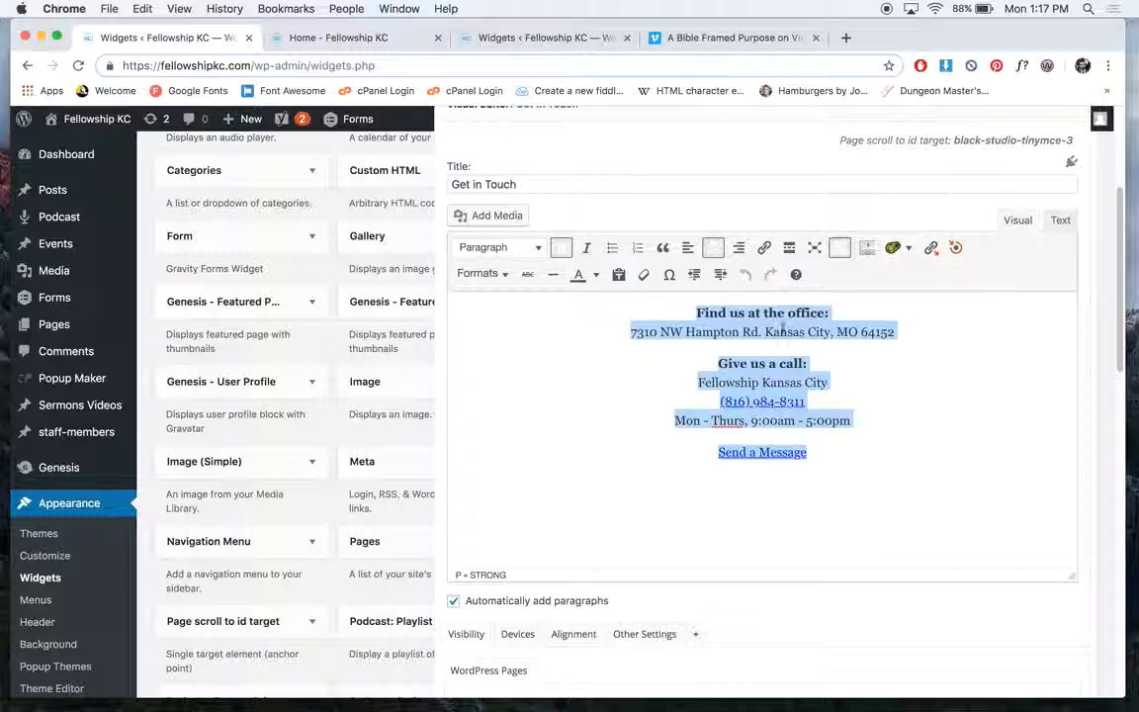
click(714, 328)
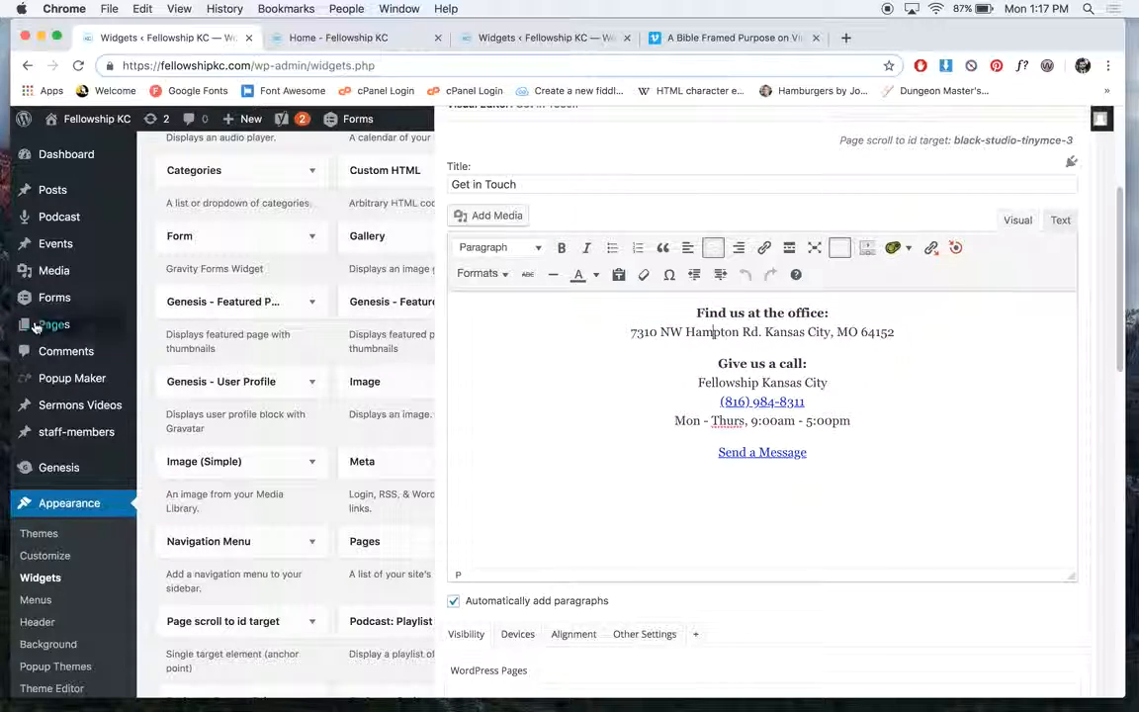
mouse_move(52, 327)
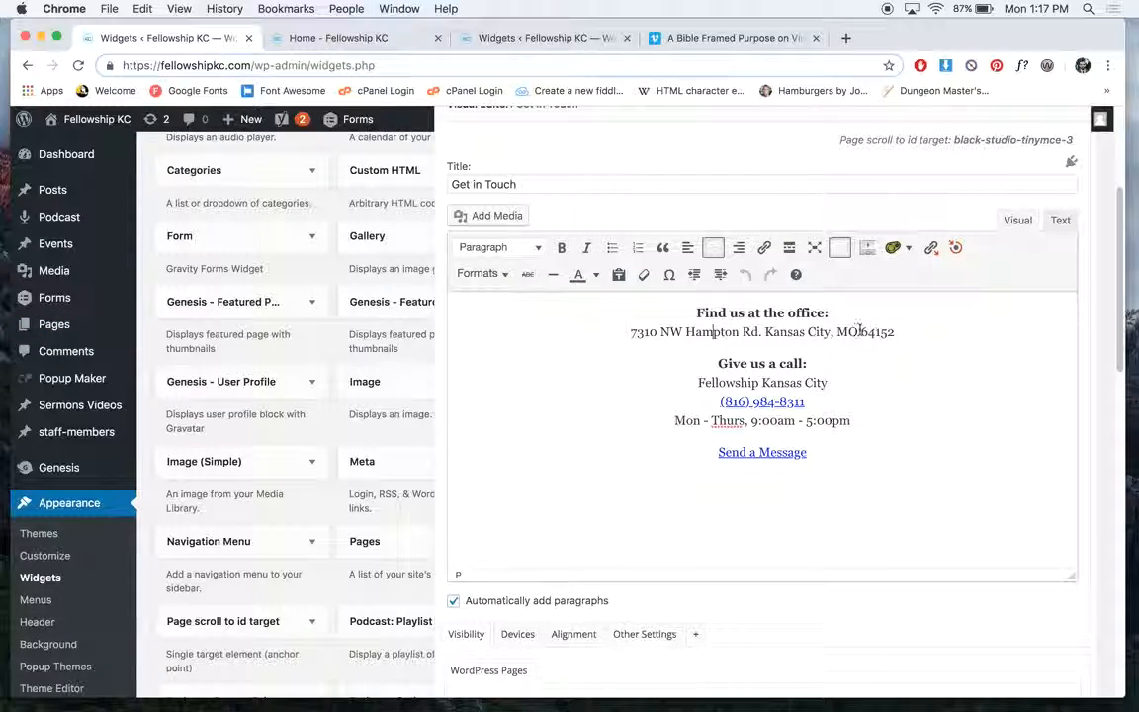
scroll(1086, 175, up, 2)
click(1085, 175)
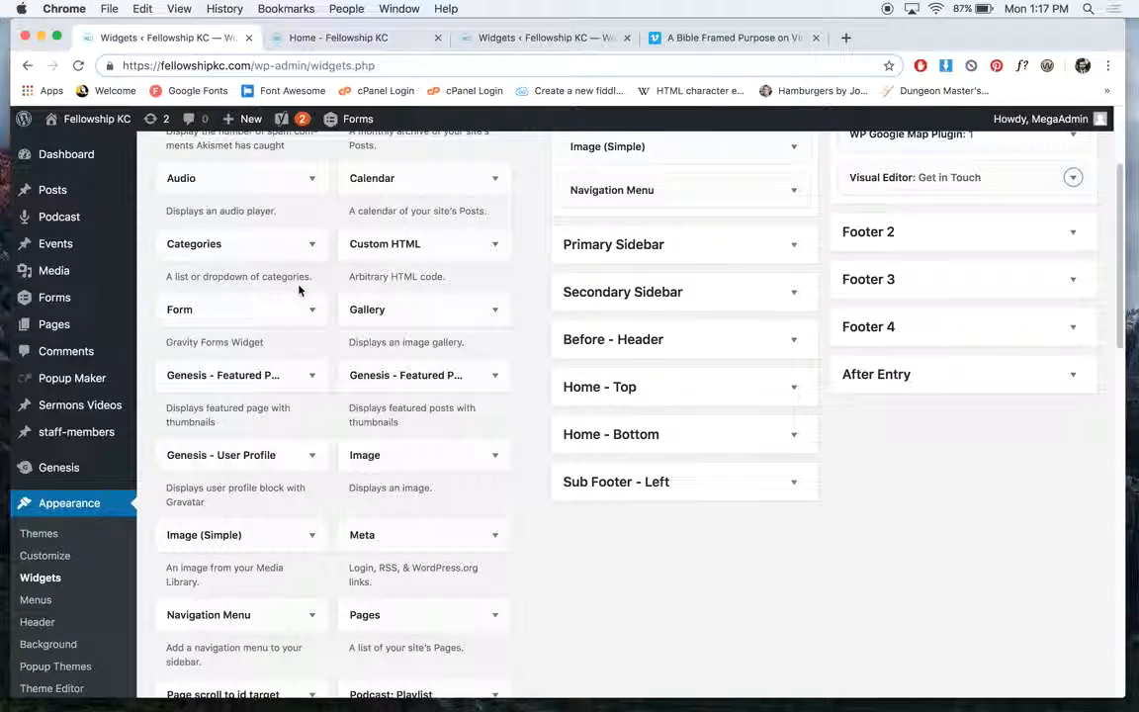
Open the site's Menus page and review the Main Menu's items and sub items from About to Contact
scroll(75, 506, down, 2)
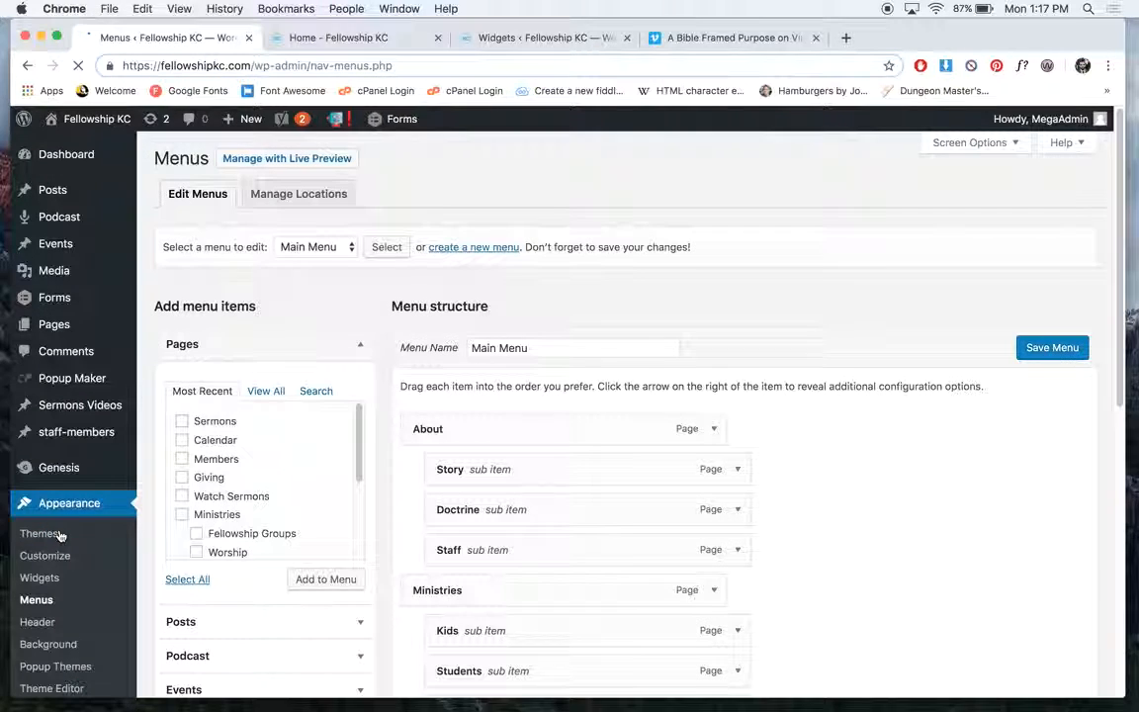
scroll(727, 376, down, 4)
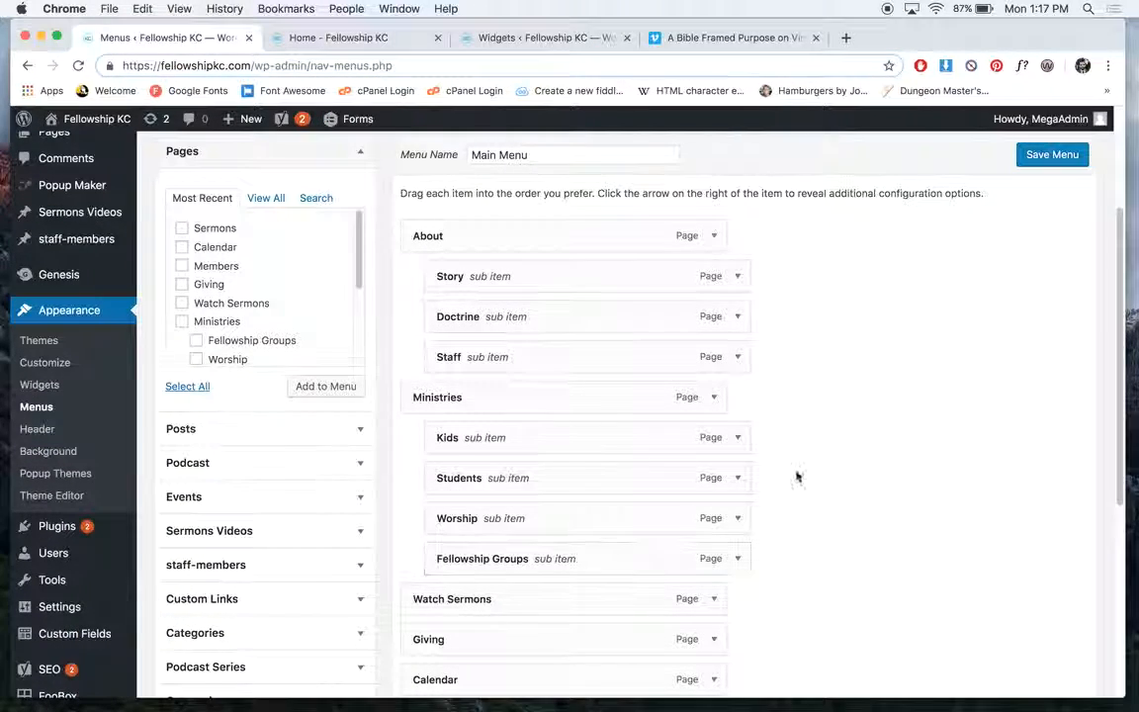
scroll(856, 500, down, 3)
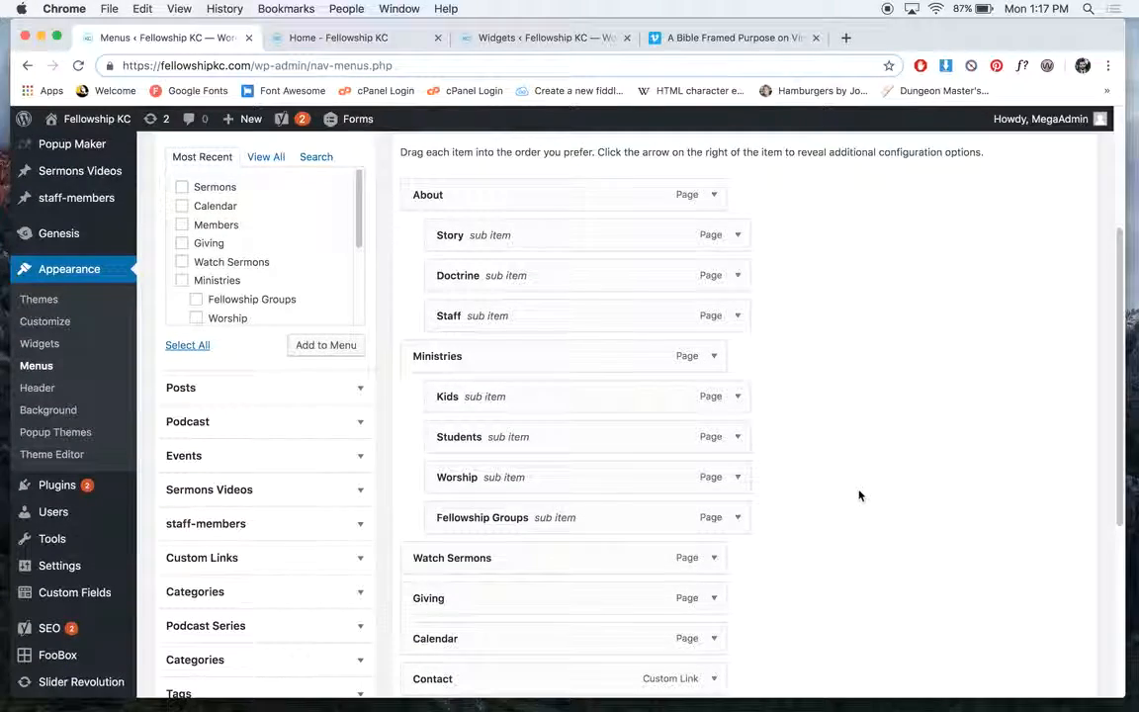
scroll(892, 494, down, 3)
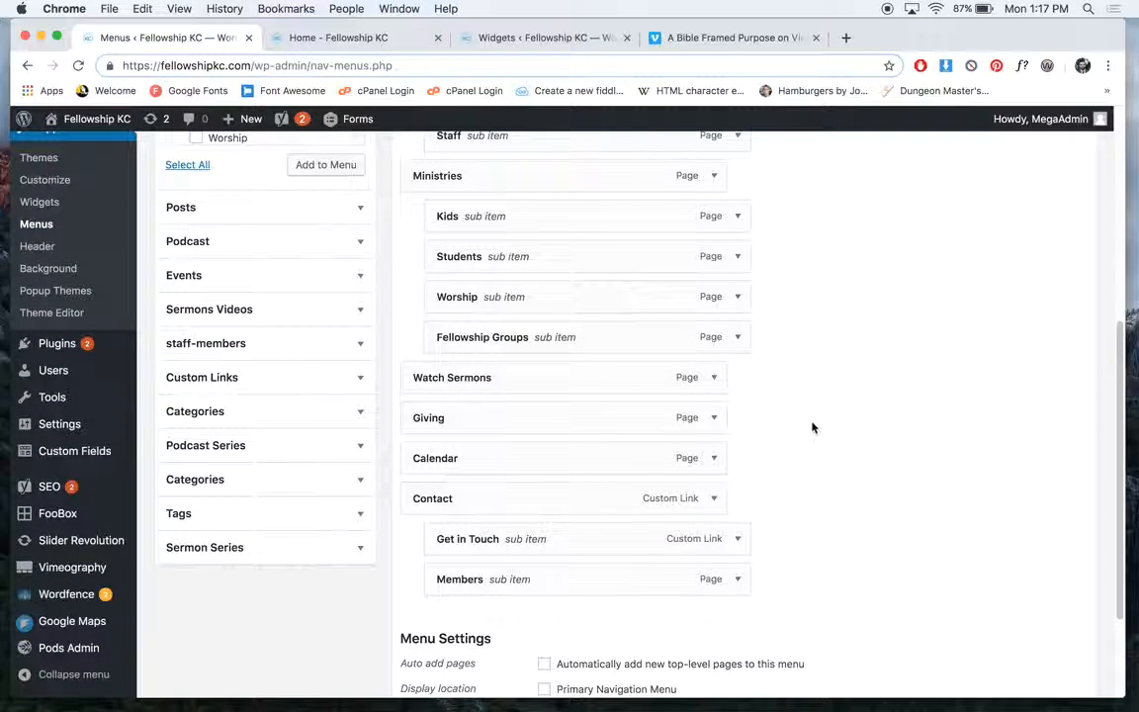
scroll(341, 257, up, 5)
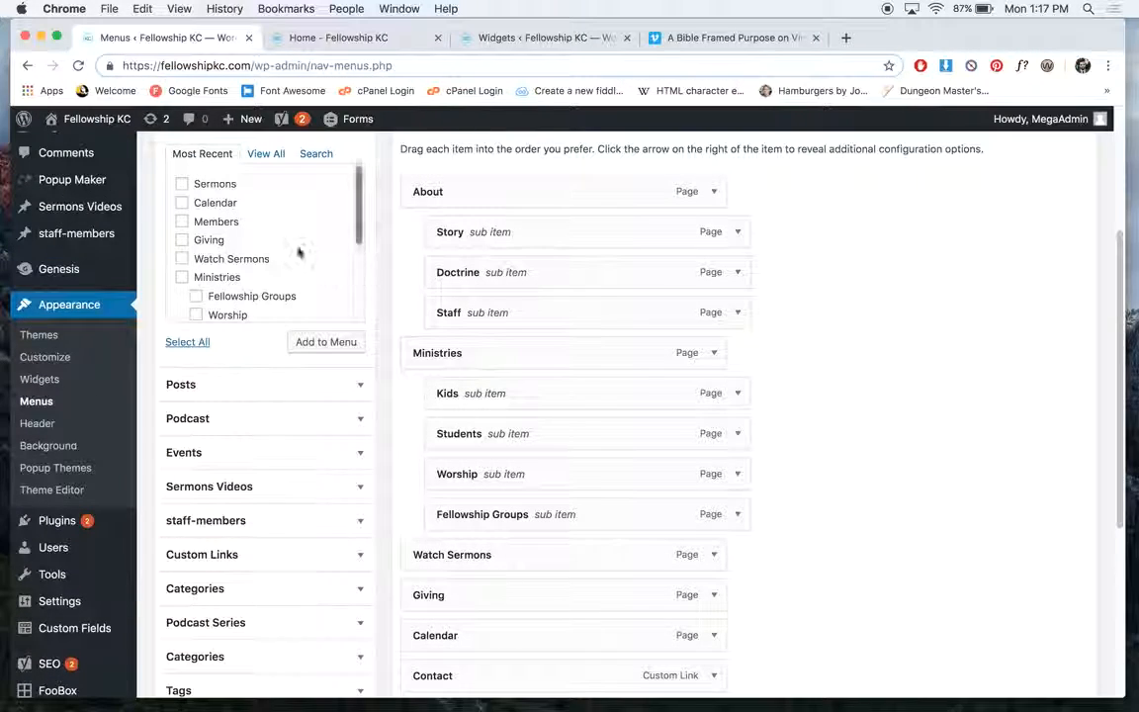
Add the Members page to the Main Menu as a new item
scroll(296, 262, up, 2)
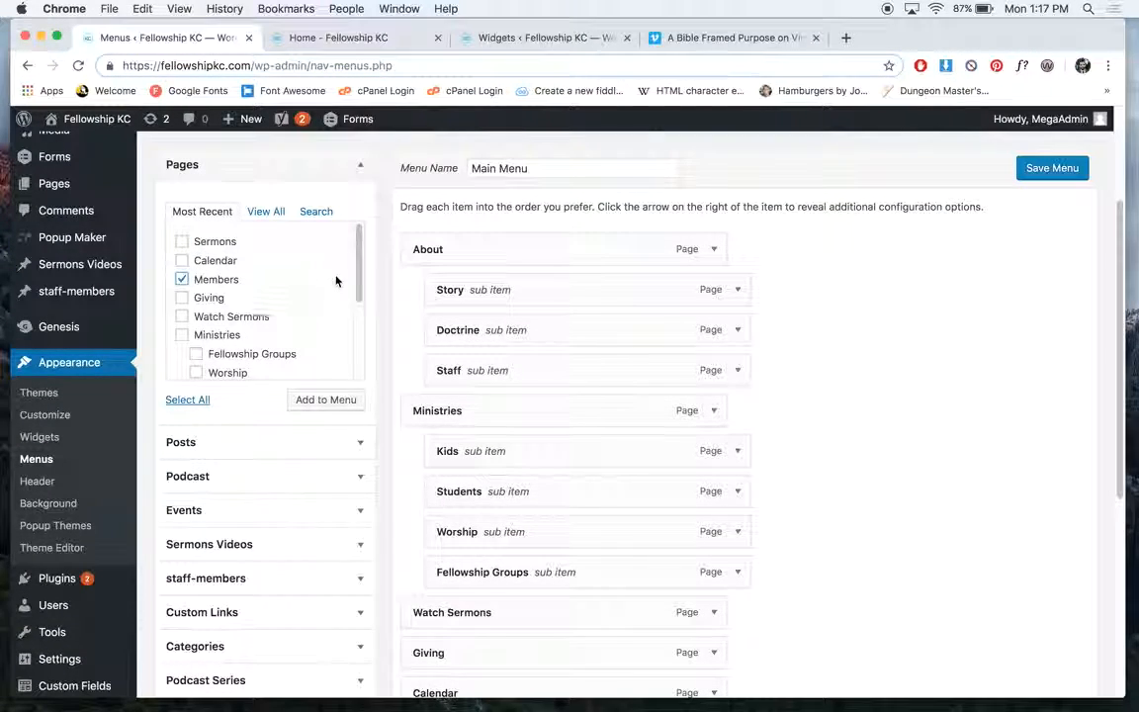
scroll(807, 420, down, 8)
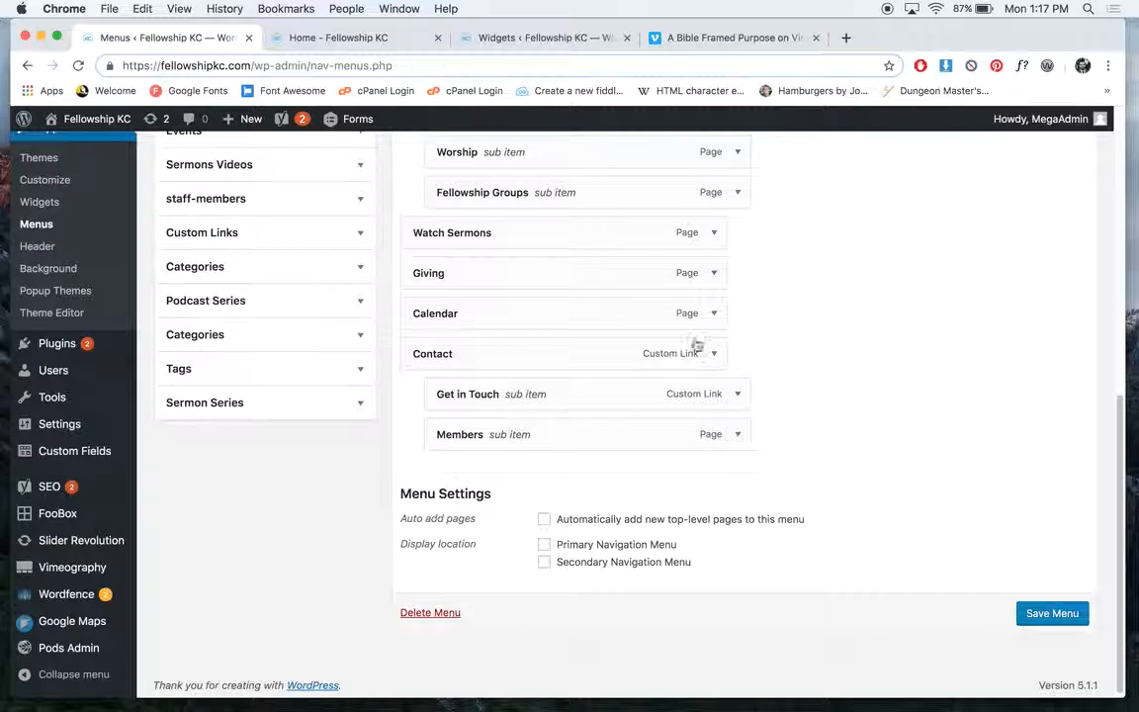
scroll(593, 336, up, 10)
click(326, 306)
scroll(969, 420, down, 10)
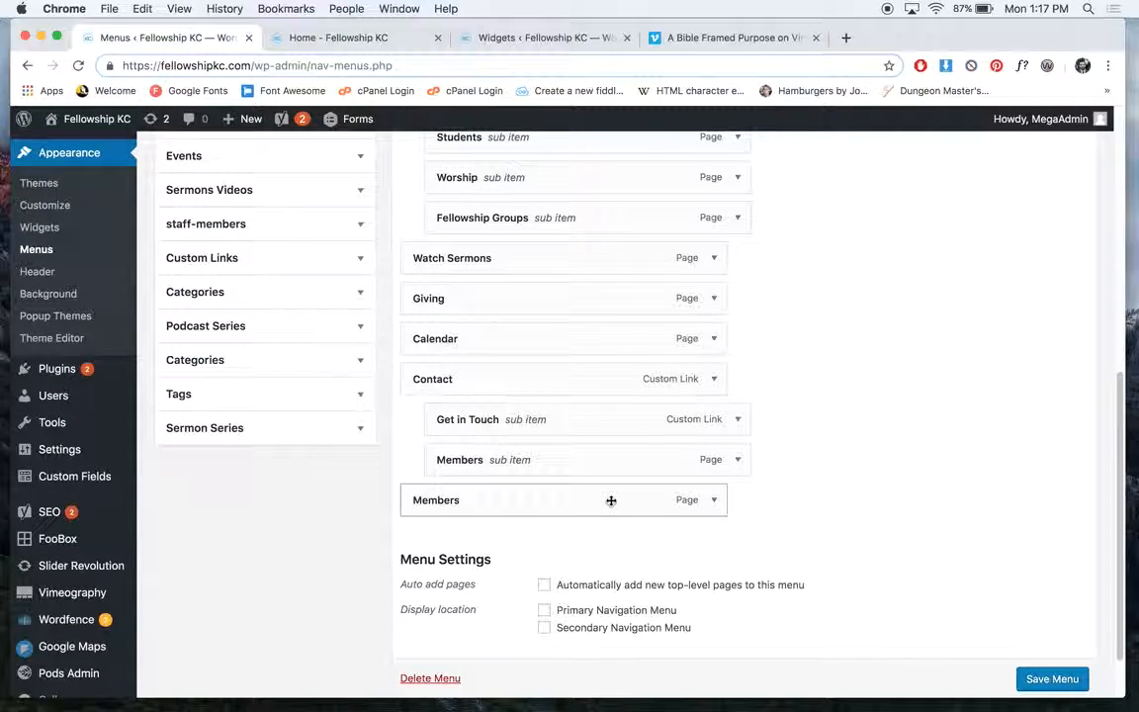
Move the new Members item up to be the first sub item under About, above Story
drag(612, 502, 650, 248)
scroll(684, 309, up, 3)
drag(661, 503, 620, 232)
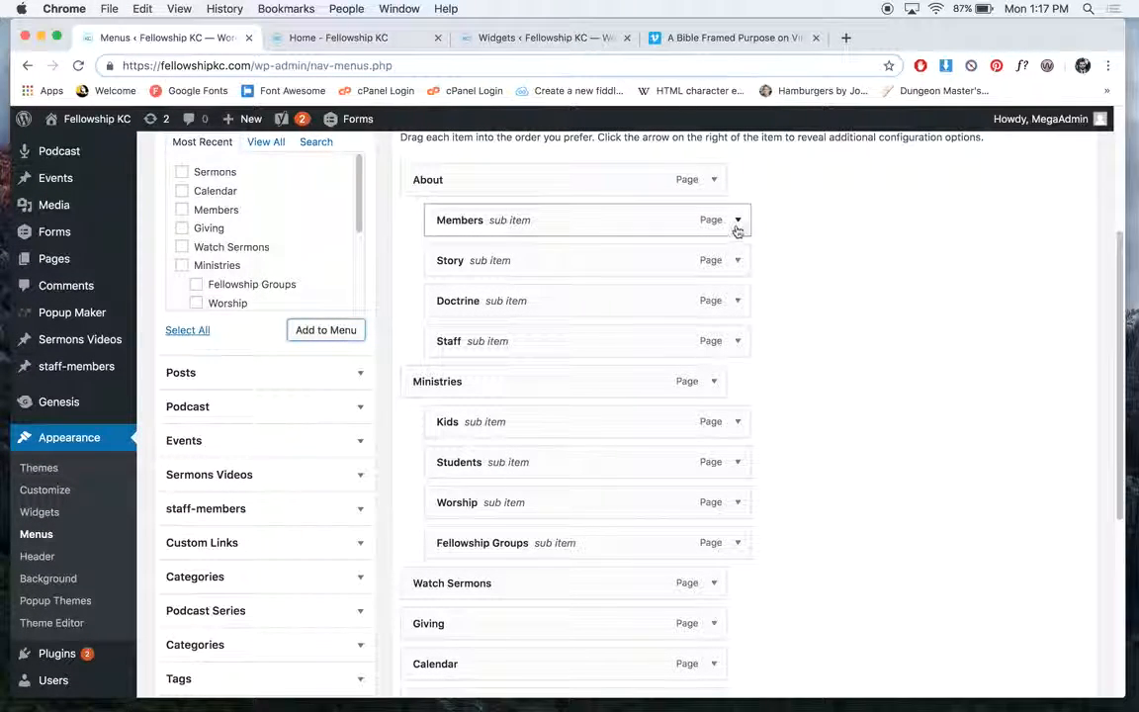
scroll(1049, 558, down, 5)
scroll(792, 341, up, 10)
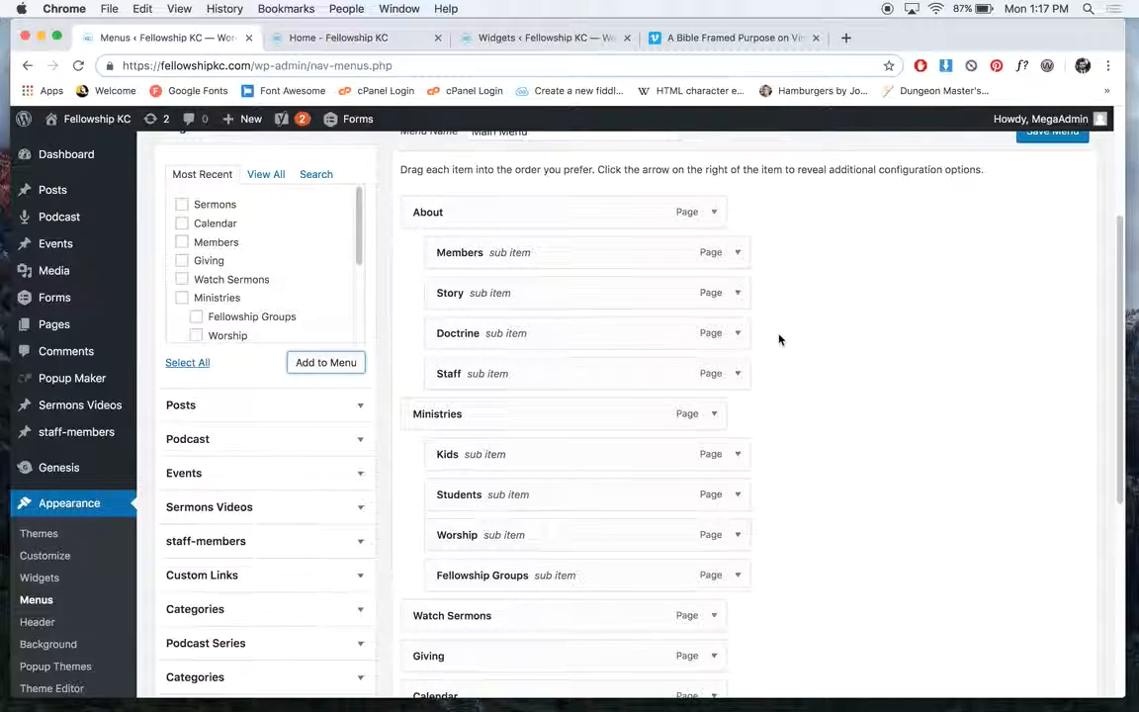
Expand the Members sub item under About and change its Navigation Label to "hello!"
click(737, 253)
scroll(524, 336, down, 1)
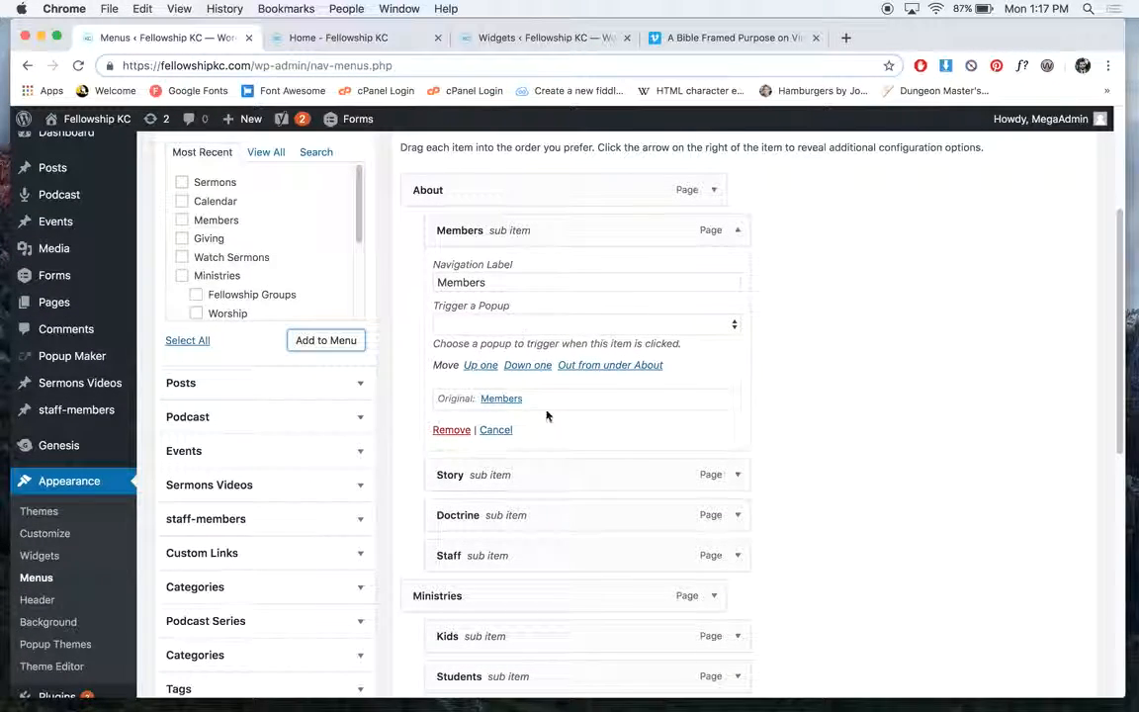
click(436, 285)
click(515, 284)
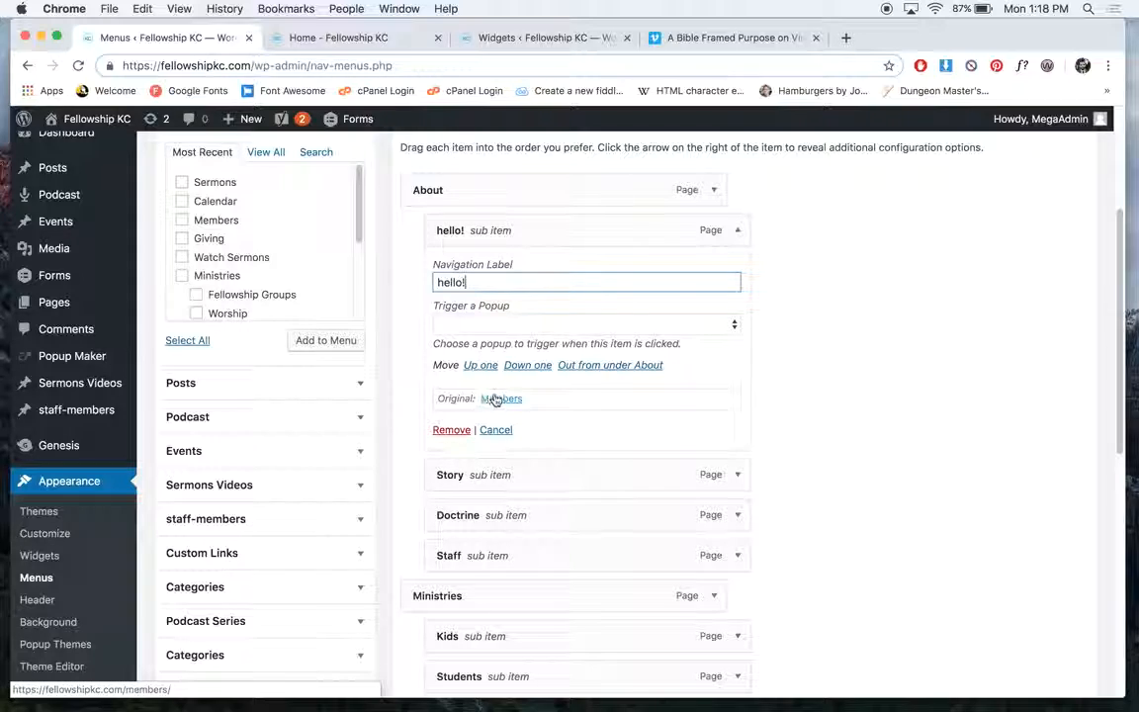
Remove the "hello!" sub item from under About and load the Social Media menu for editing, leaving the Main Menu changes unsaved
click(461, 431)
scroll(775, 322, up, 3)
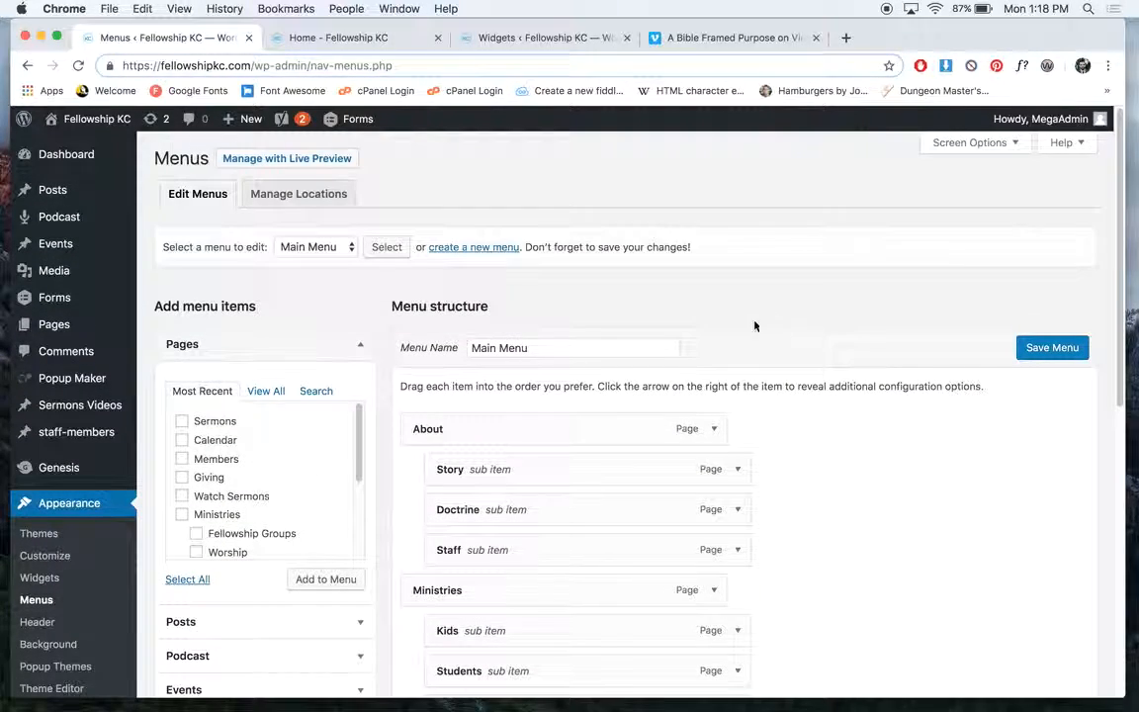
click(316, 248)
click(309, 247)
click(277, 247)
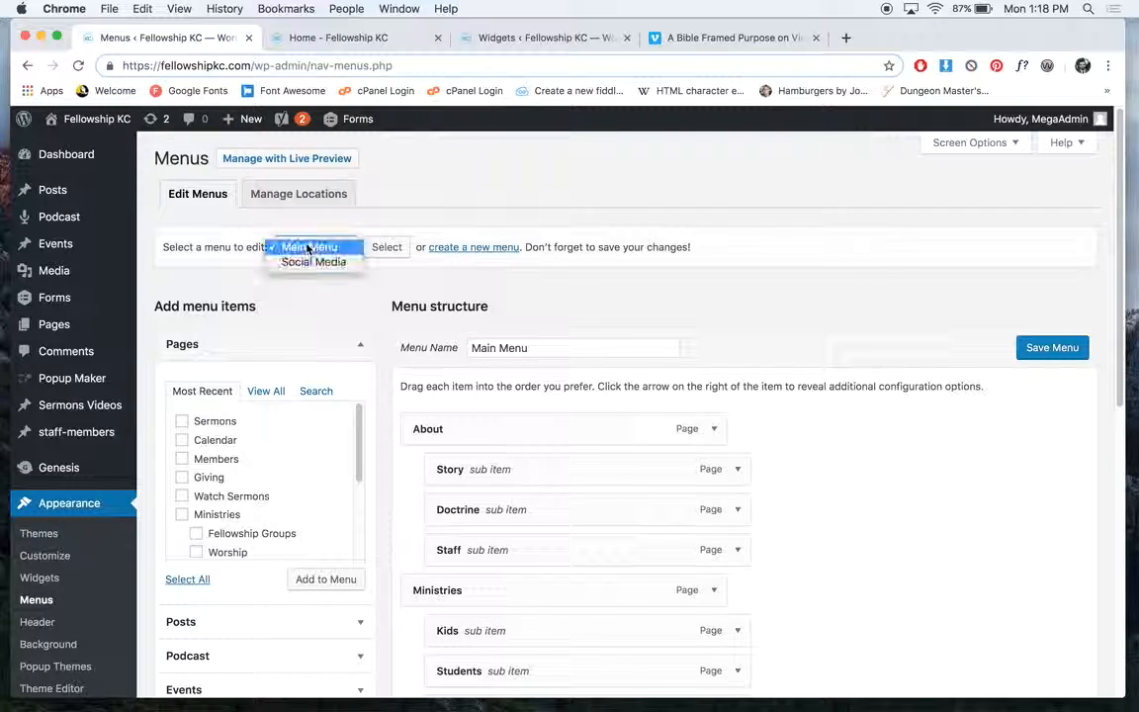
click(329, 260)
click(386, 247)
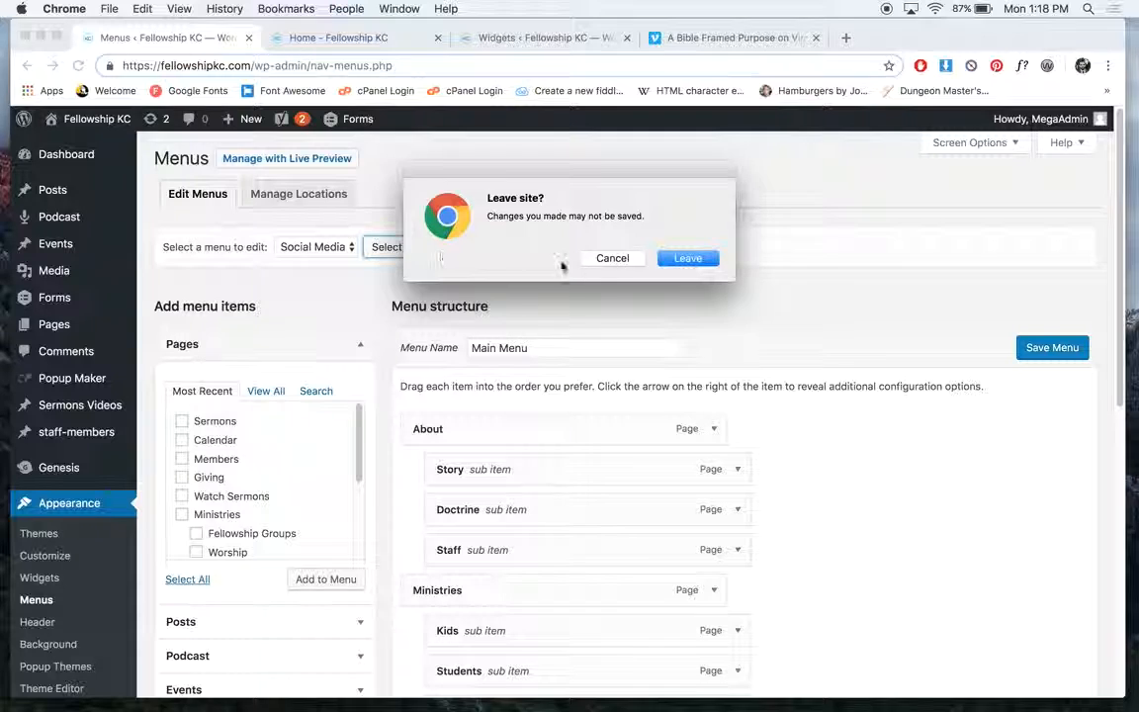
click(681, 257)
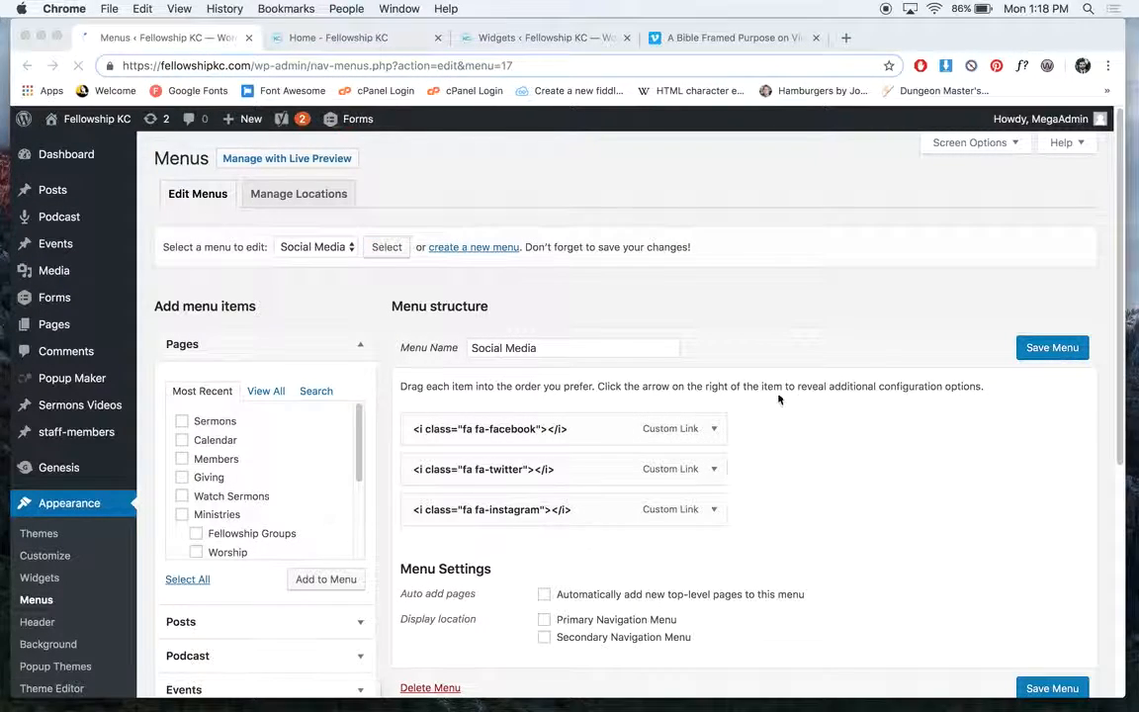
Expand the Facebook custom link in the Social Media menu, examine its URL and collapse the item again
scroll(717, 347, down, 1)
scroll(782, 388, down, 2)
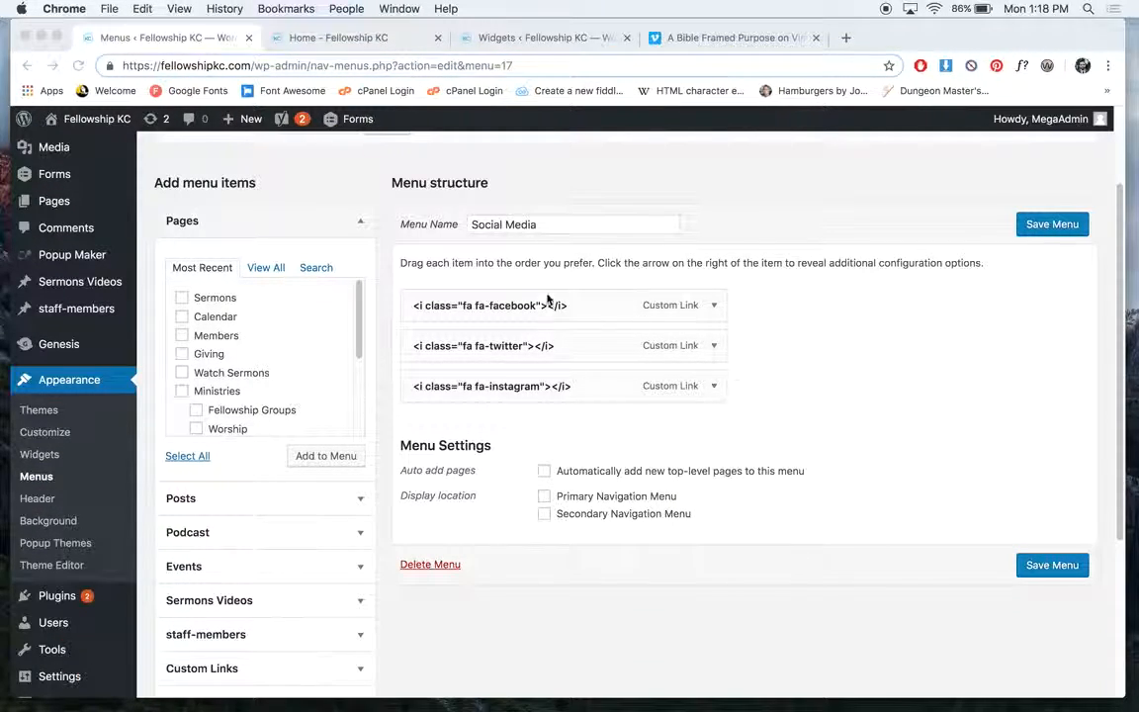
click(712, 303)
click(599, 357)
triple_click(708, 356)
click(626, 360)
double_click(625, 359)
click(678, 357)
click(713, 305)
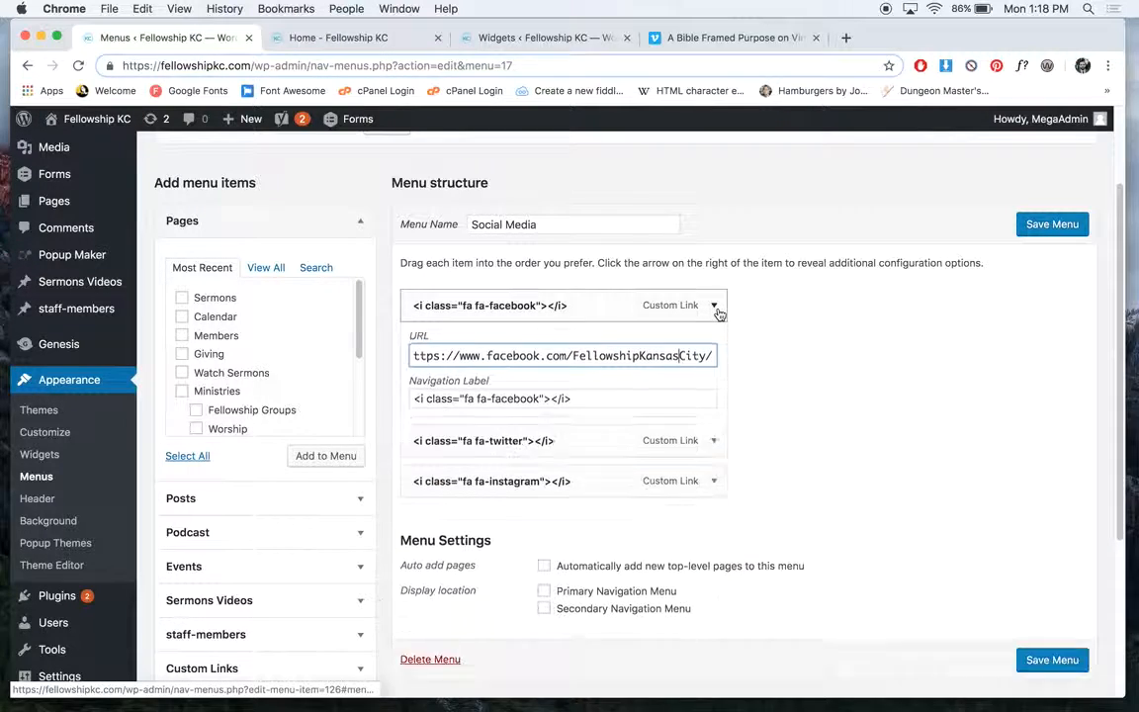
Expand and collapse the Twitter and Instagram custom links to show their settings
click(713, 346)
click(711, 351)
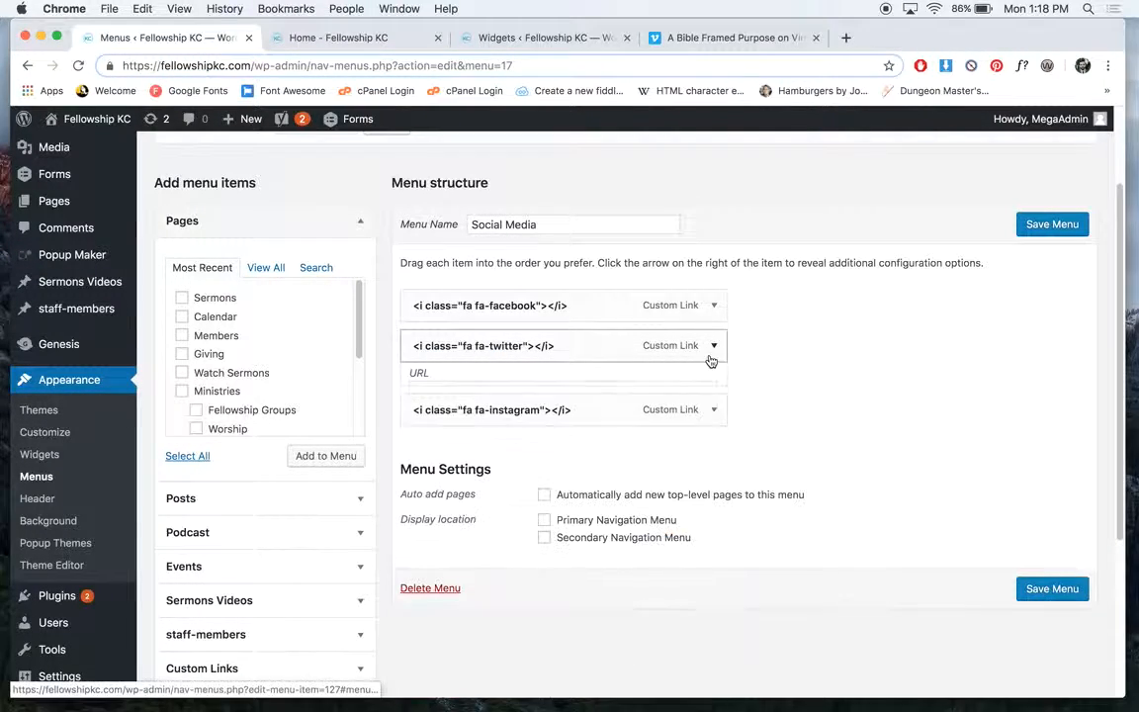
click(713, 397)
click(713, 398)
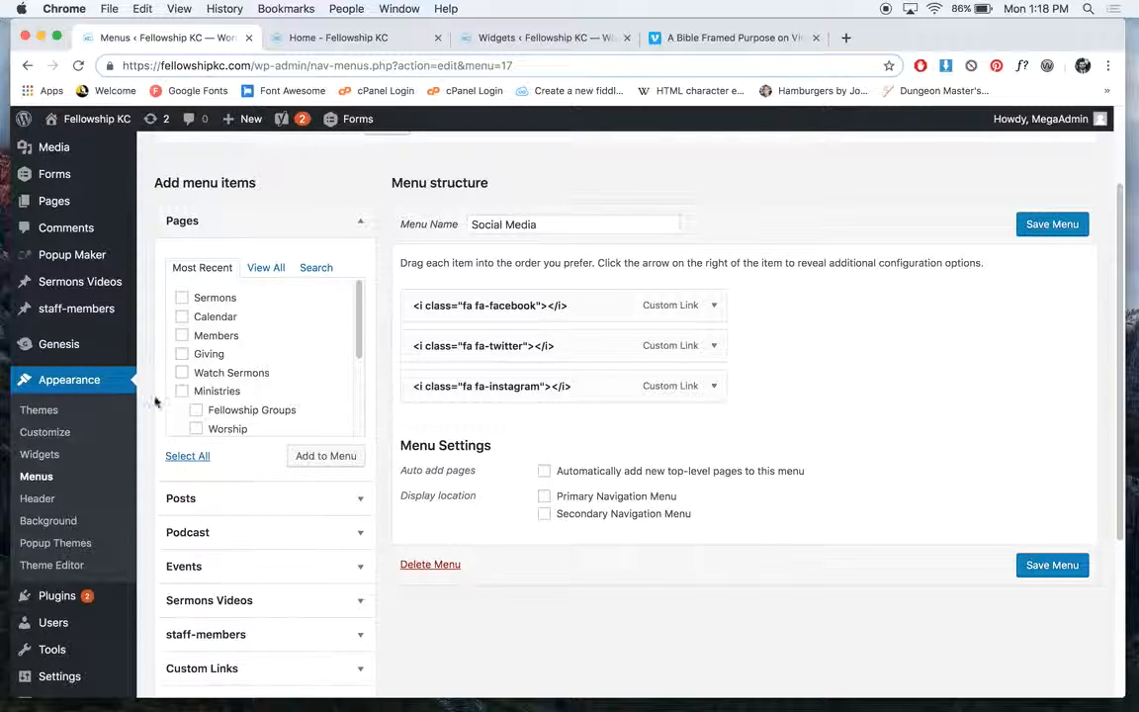
Open Slider Revolution in the admin area, and reload the site's home page to view its header video
scroll(155, 402, down, 5)
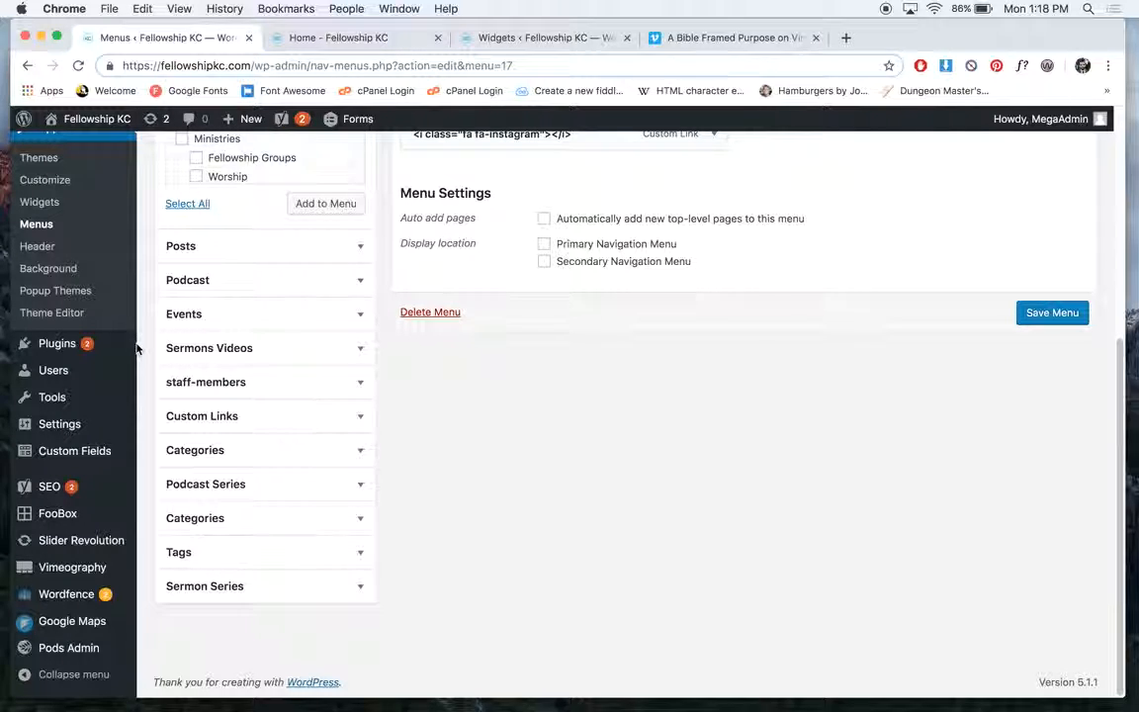
click(103, 550)
key(ctrl+Tab)
scroll(649, 355, up, 20)
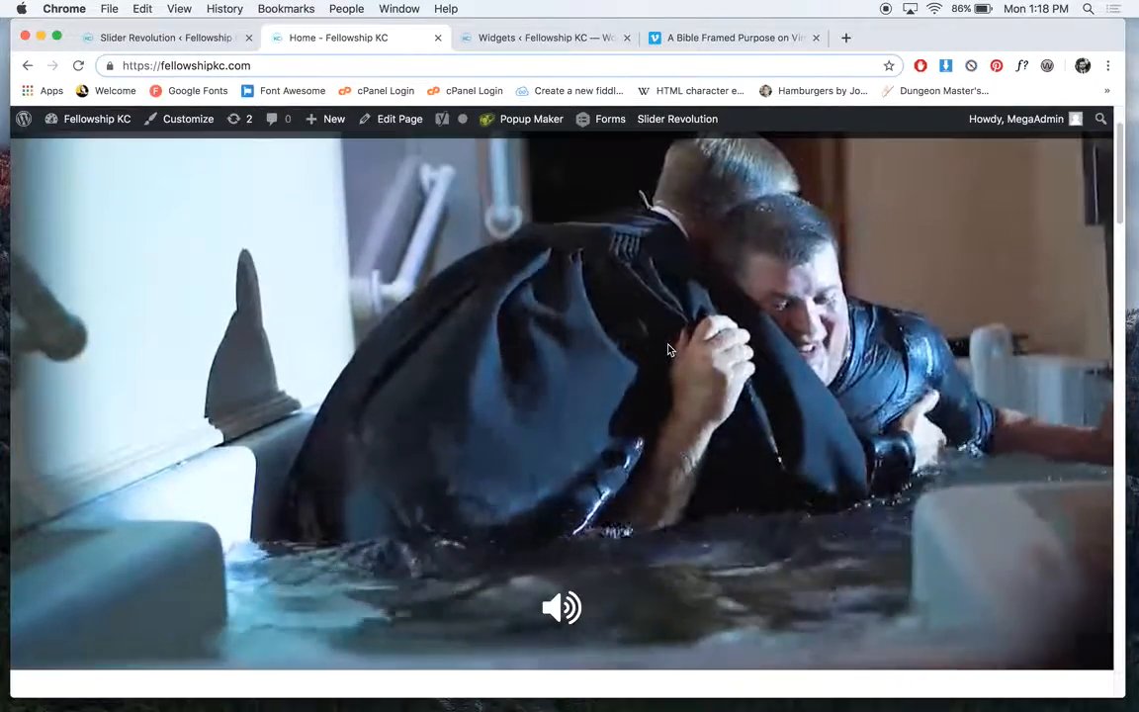
scroll(578, 342, up, 1)
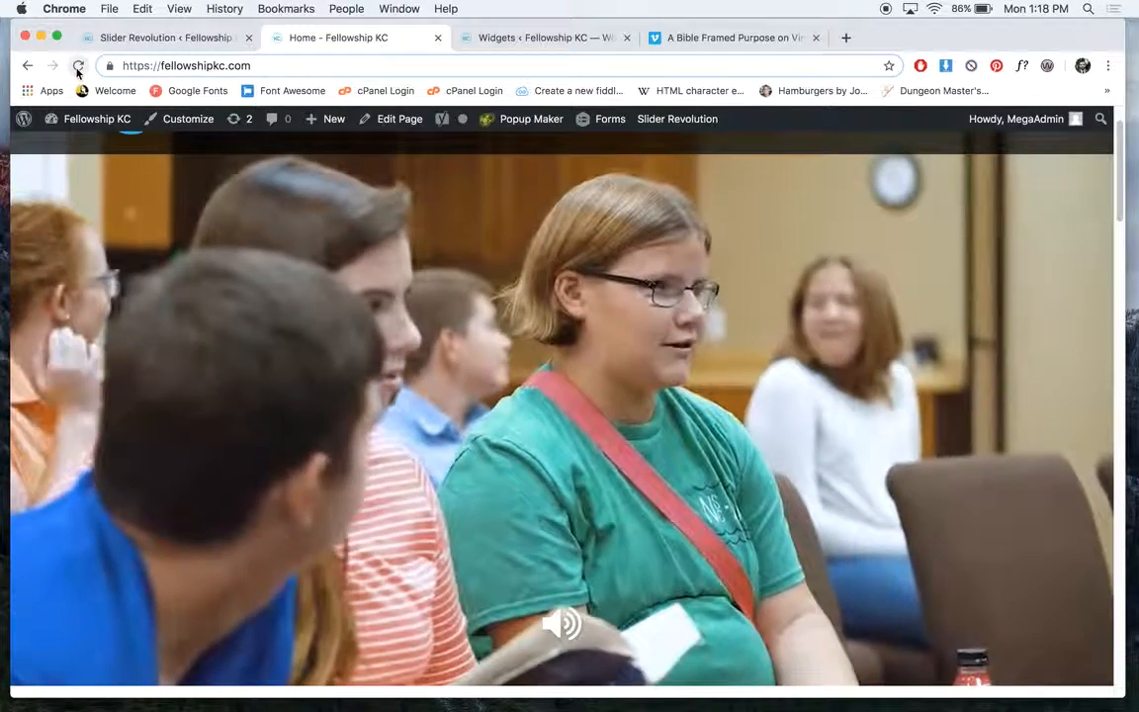
click(78, 66)
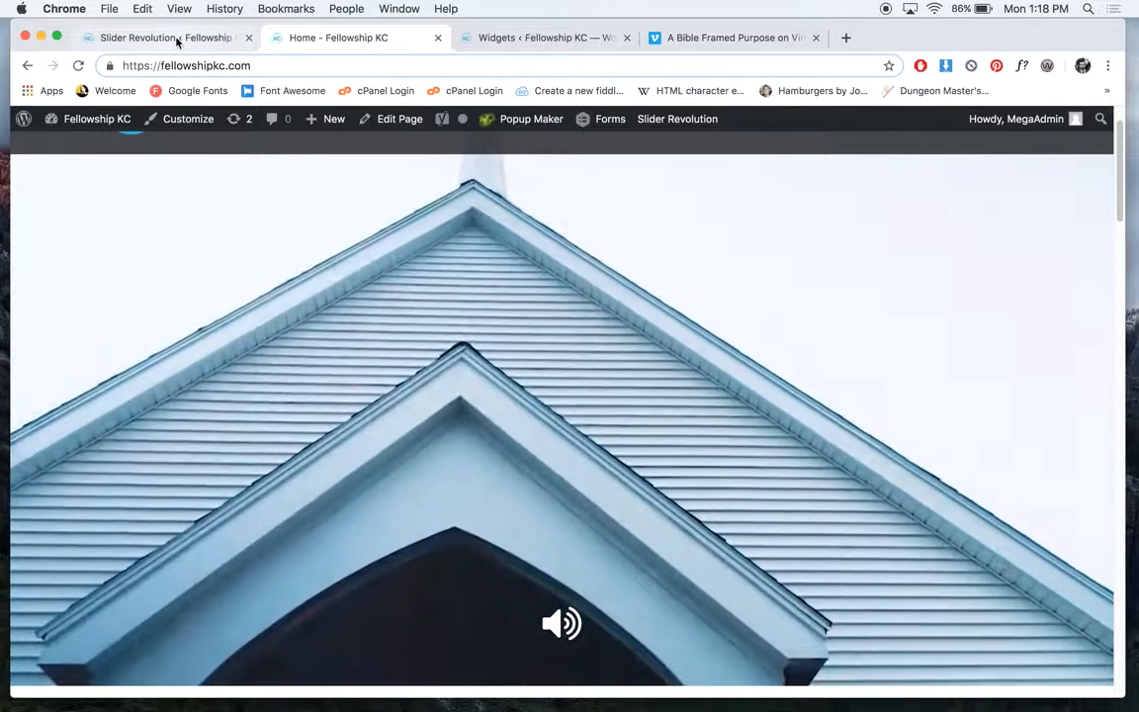
Open the Homepage slider in the slide editor and inspect the MPEG file path of its HTML5 background video
click(178, 41)
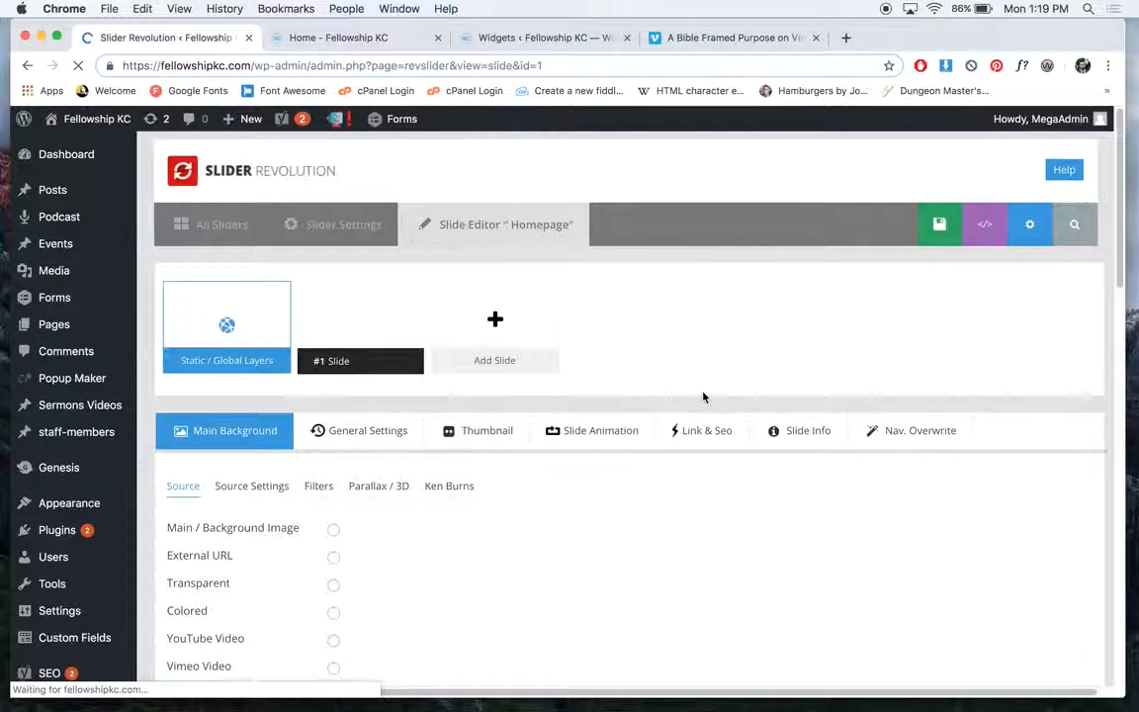
scroll(700, 398, down, 3)
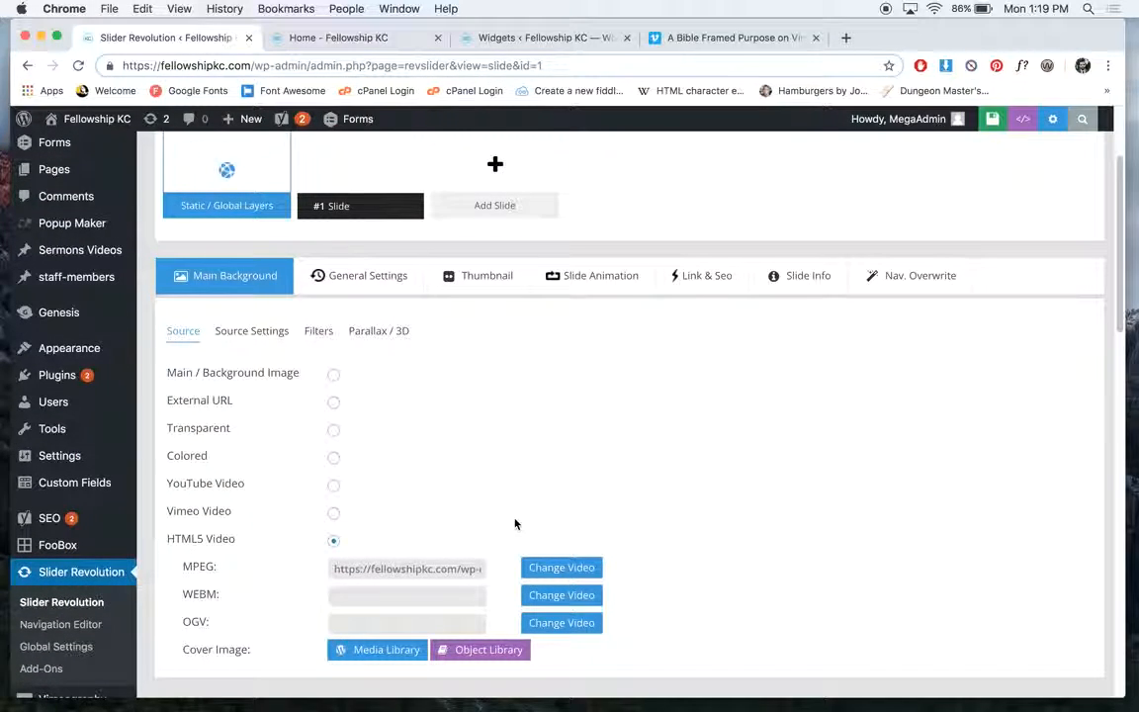
drag(502, 573, 534, 571)
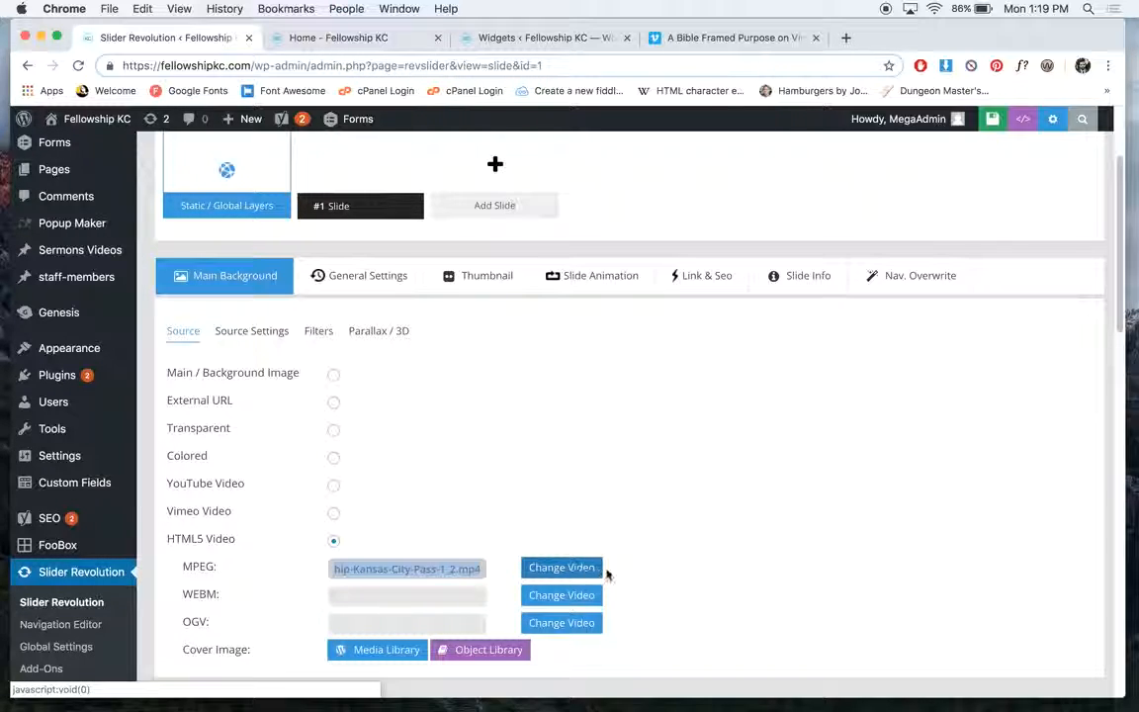
click(752, 569)
click(435, 569)
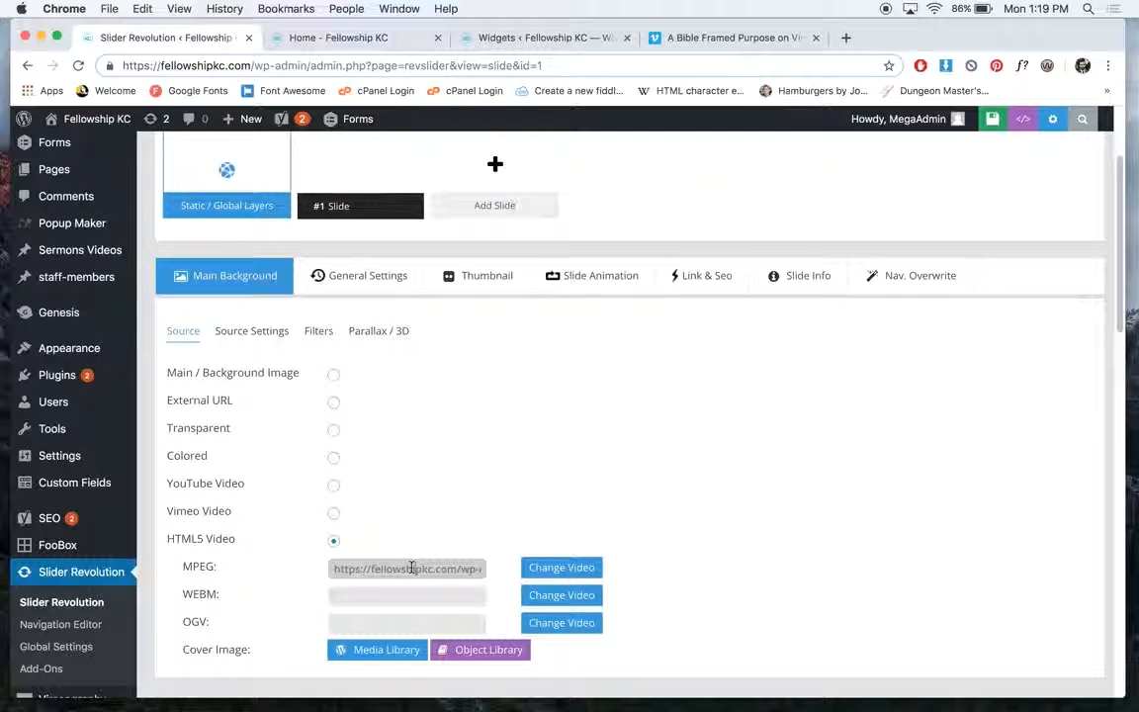
Compare with the header video on the live home page, and return to look over the Homepage slide editor
click(336, 38)
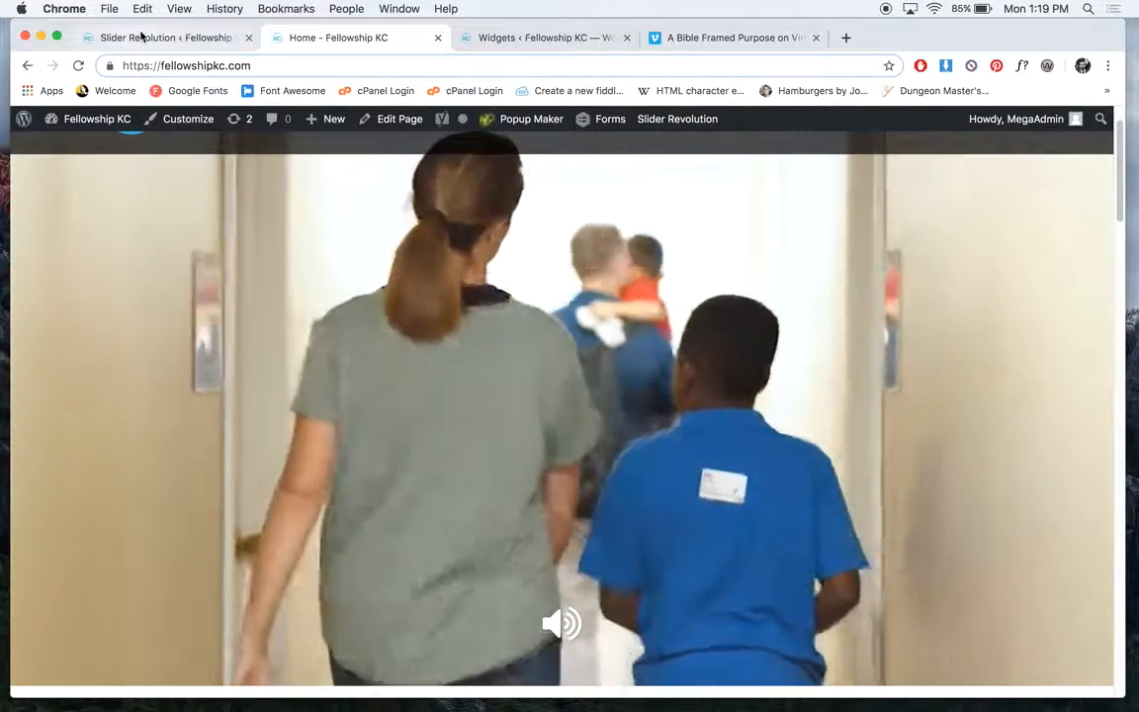
click(141, 39)
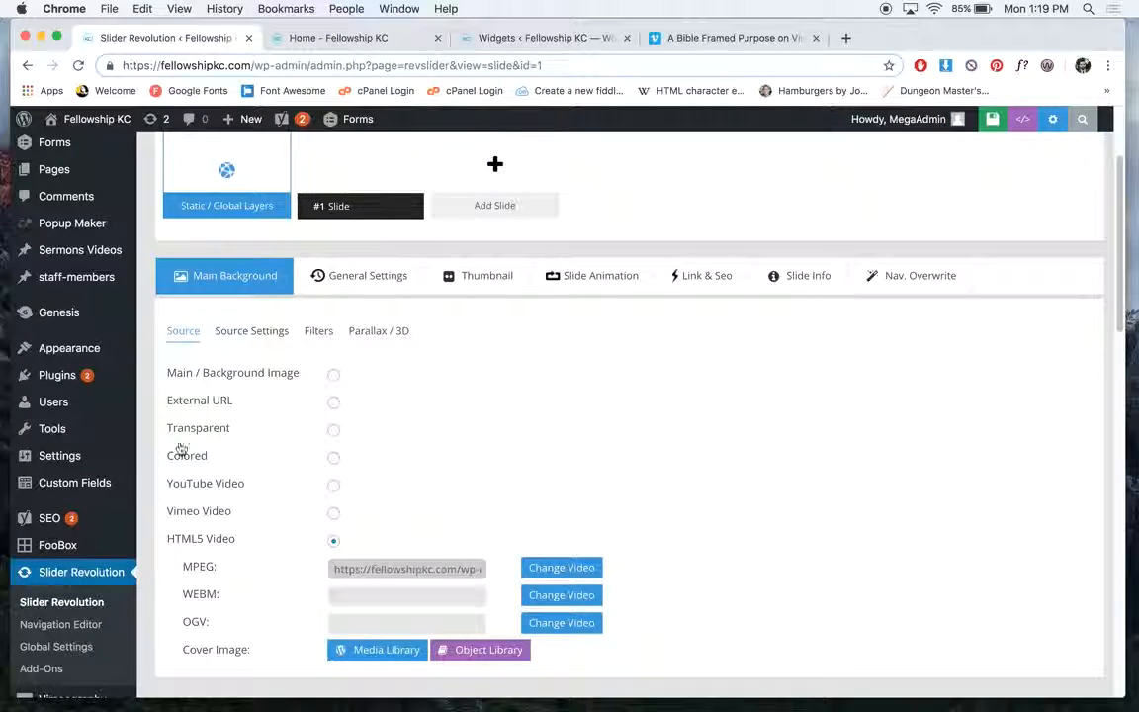
scroll(71, 521, down, 3)
scroll(89, 516, down, 2)
scroll(77, 508, up, 6)
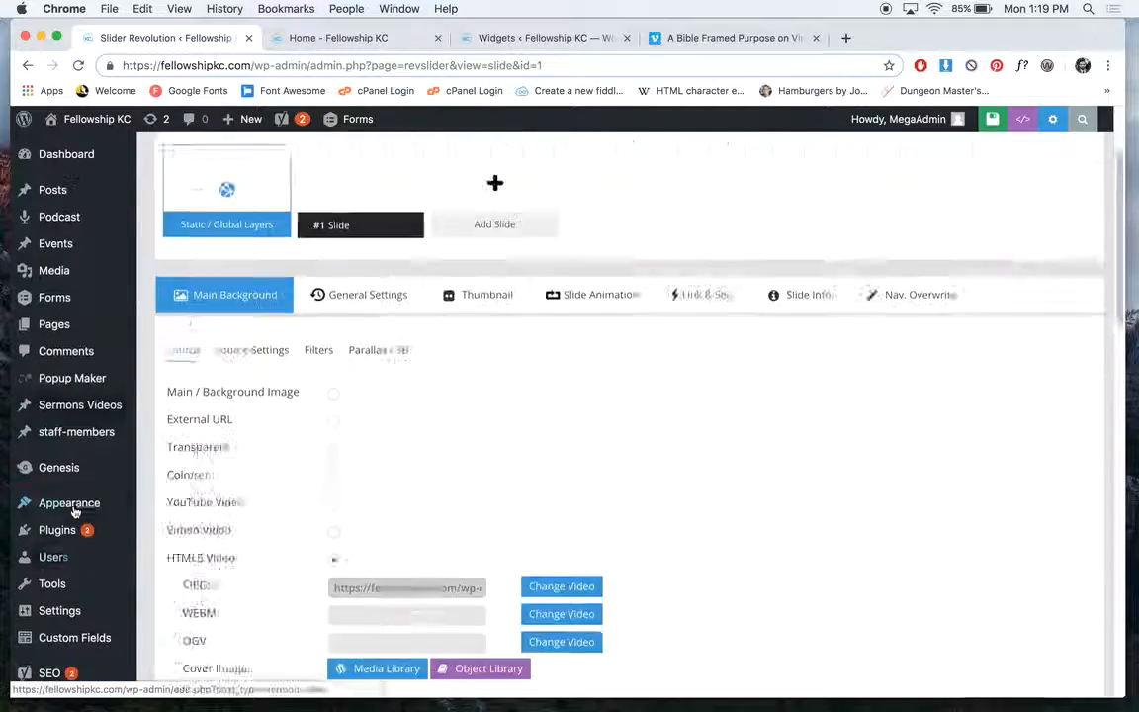